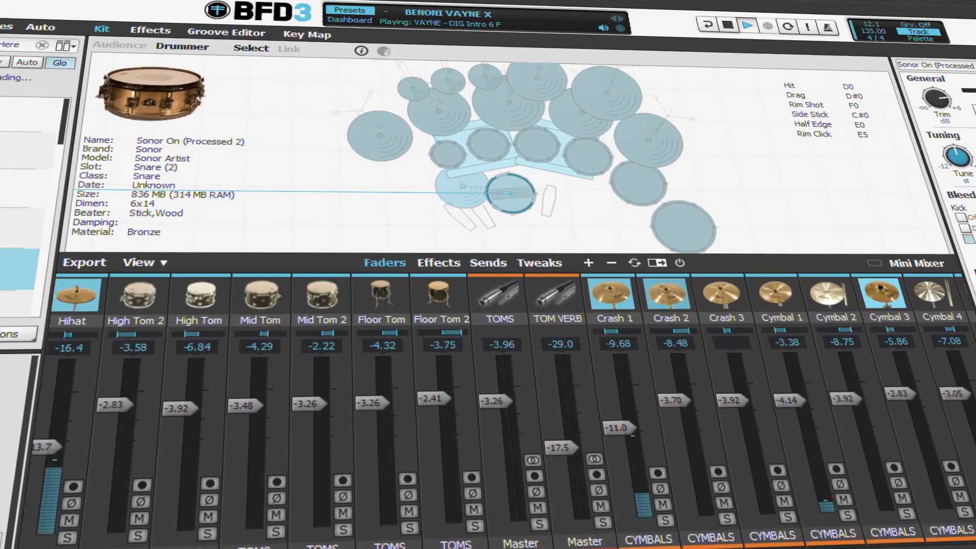
scroll(488, 406, left, 5)
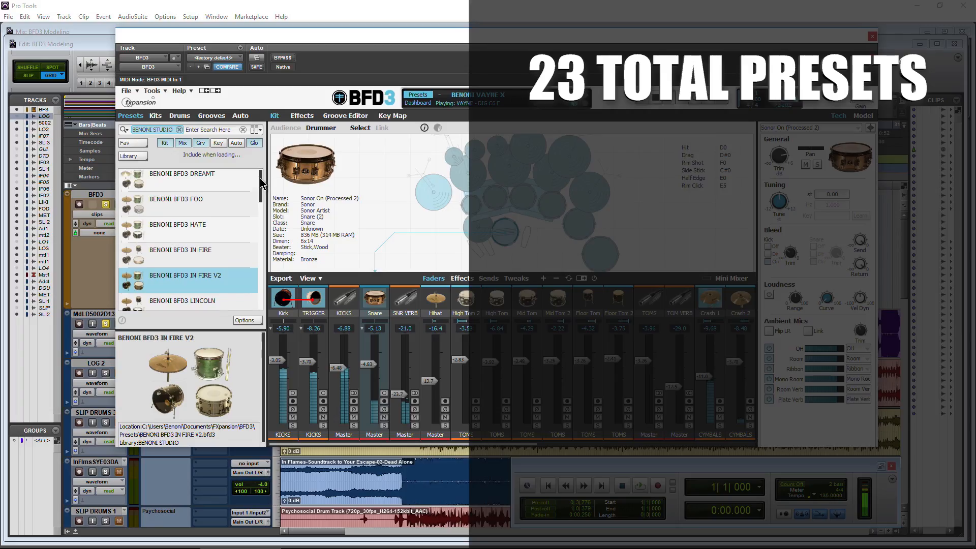
scroll(260, 189, down, 2)
drag(260, 189, 259, 258)
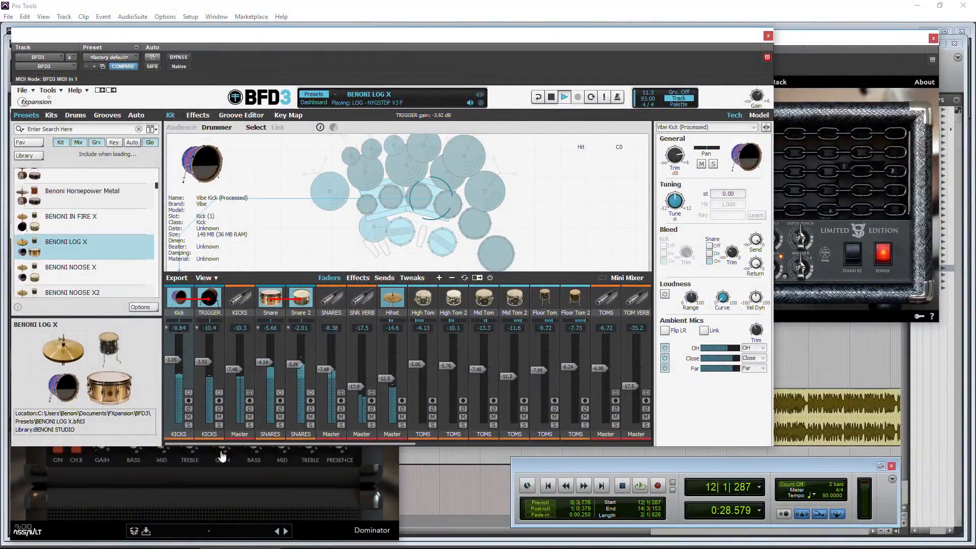
- Bring the Dominator and ENGL amp plug-in windows in front of the drum plug-in and reposition the ENGL window
click(273, 472)
click(874, 86)
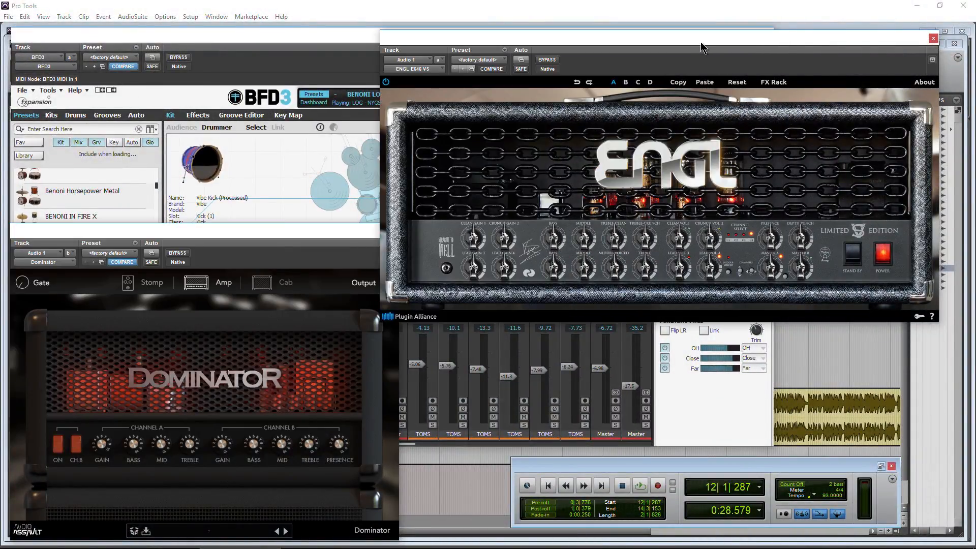
drag(702, 48, 365, 82)
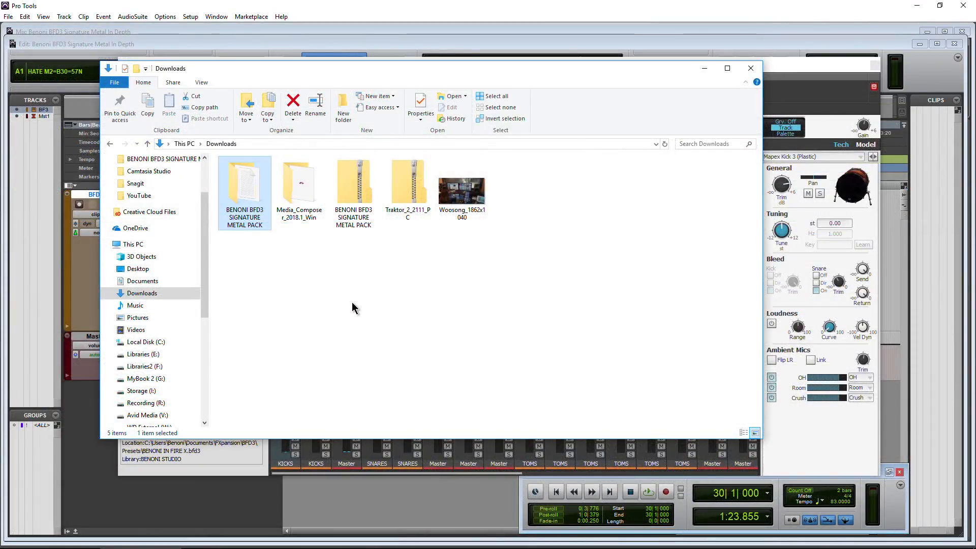
- Open the BENONI BFD3 SIGNATURE METAL PACK in Downloads, read its README file and close it
click(344, 198)
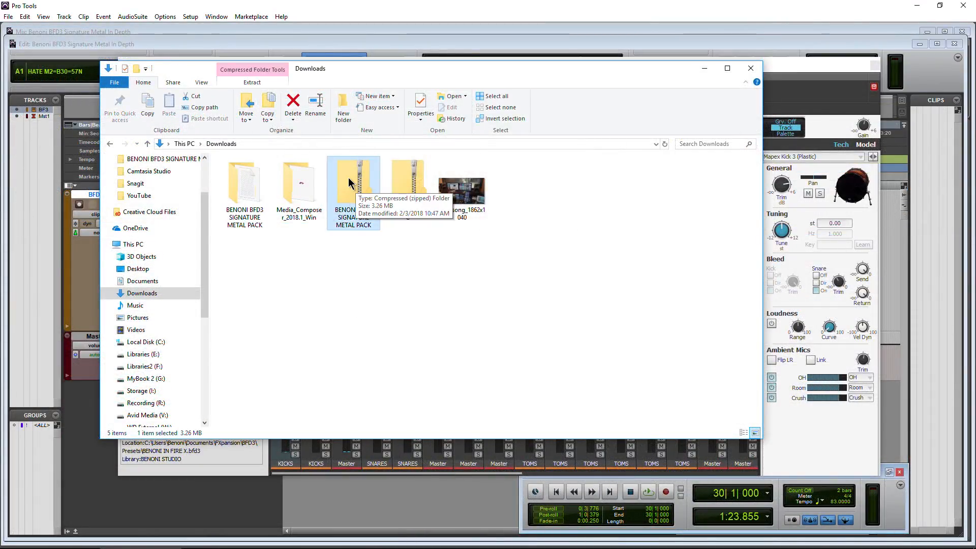
double_click(348, 178)
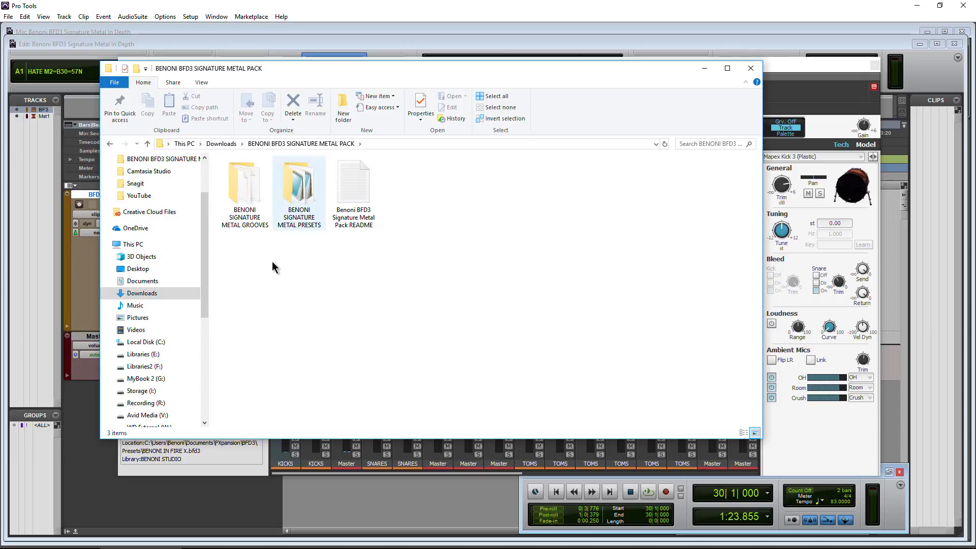
double_click(353, 204)
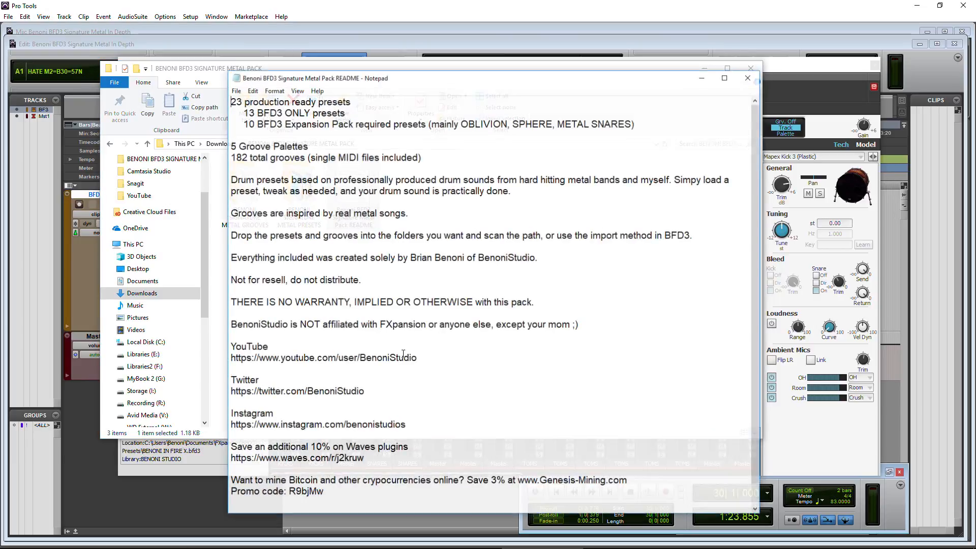
scroll(647, 132, down, 1)
scroll(647, 133, up, 1)
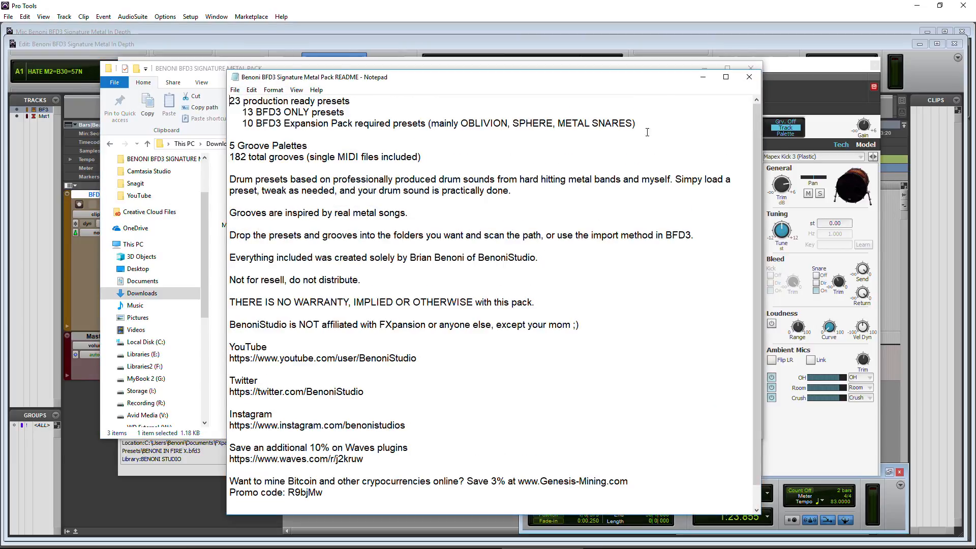
click(743, 83)
- Open the BENONI SIGNATURE METAL GROOVES folder and select the five .bfd3pal groove palette files
click(237, 197)
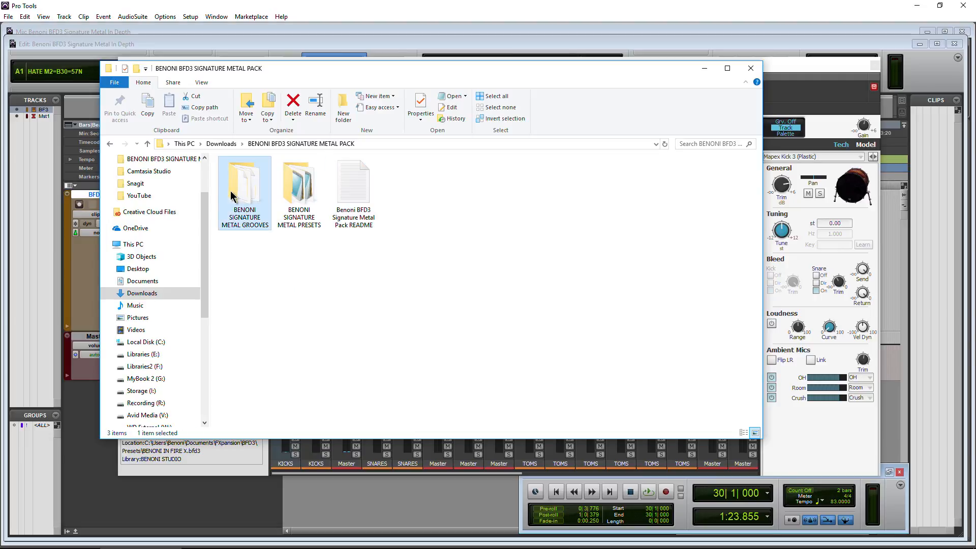
click(294, 194)
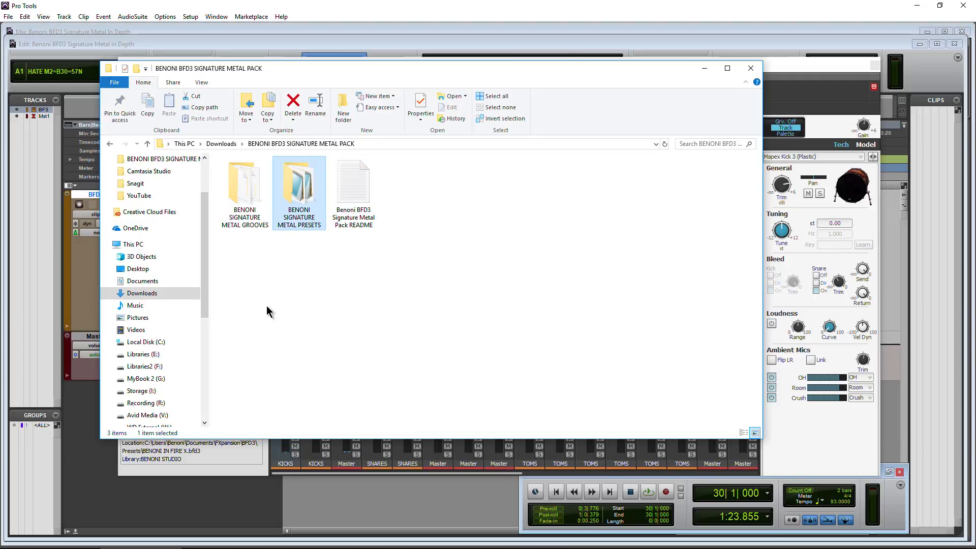
click(246, 194)
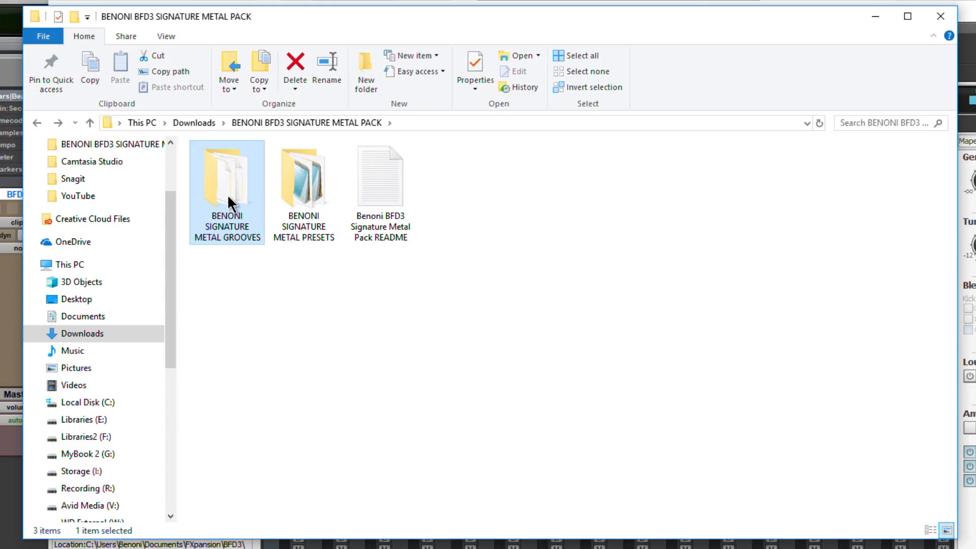
double_click(227, 199)
drag(291, 270, 362, 186)
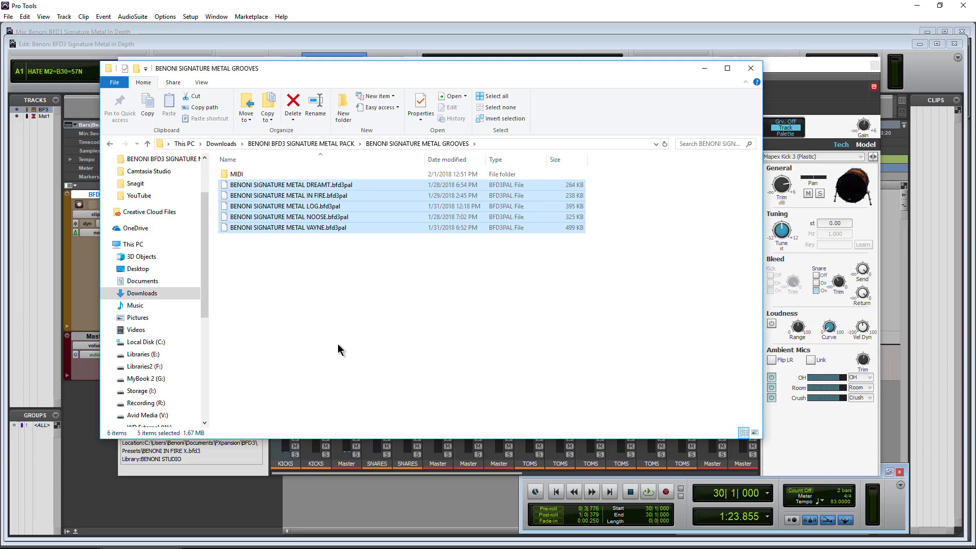
- Look through the grooves in the MIDI subfolder and reselect the five .bfd3pal palette files in its parent folder
double_click(250, 175)
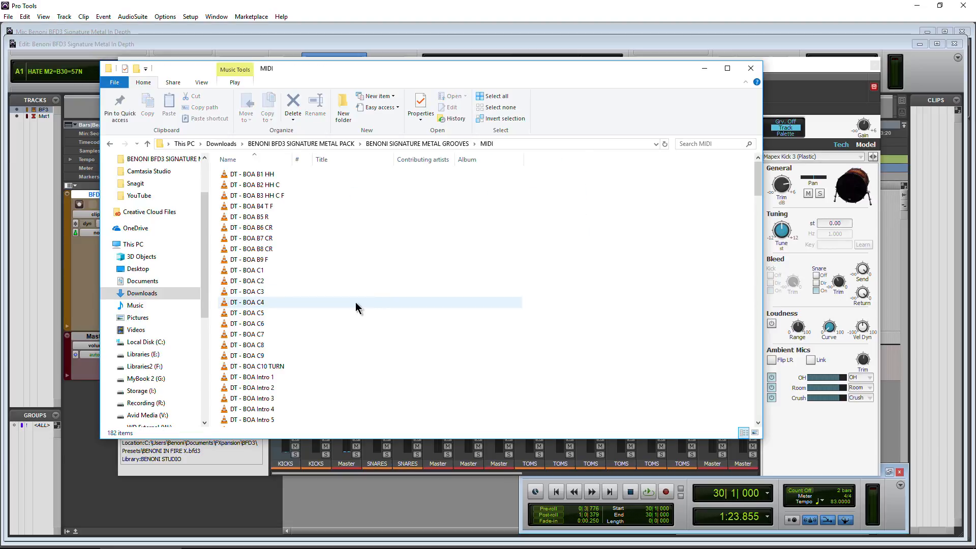
scroll(356, 304, down, 10)
scroll(356, 305, down, 20)
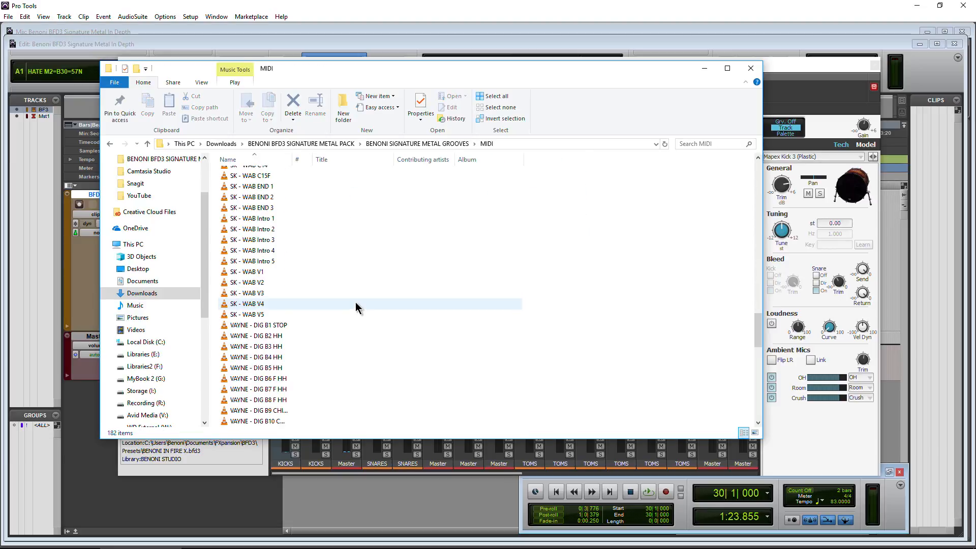
scroll(355, 302, up, 20)
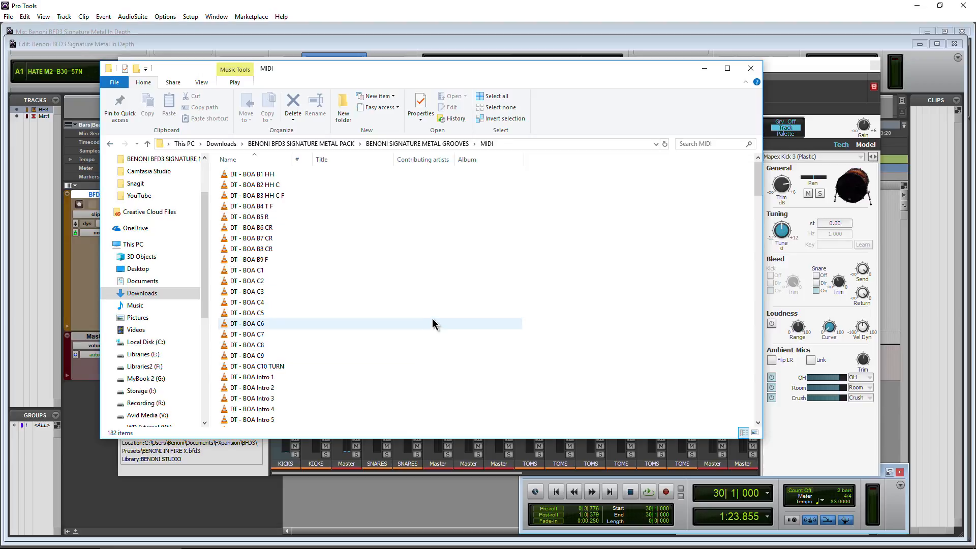
click(110, 145)
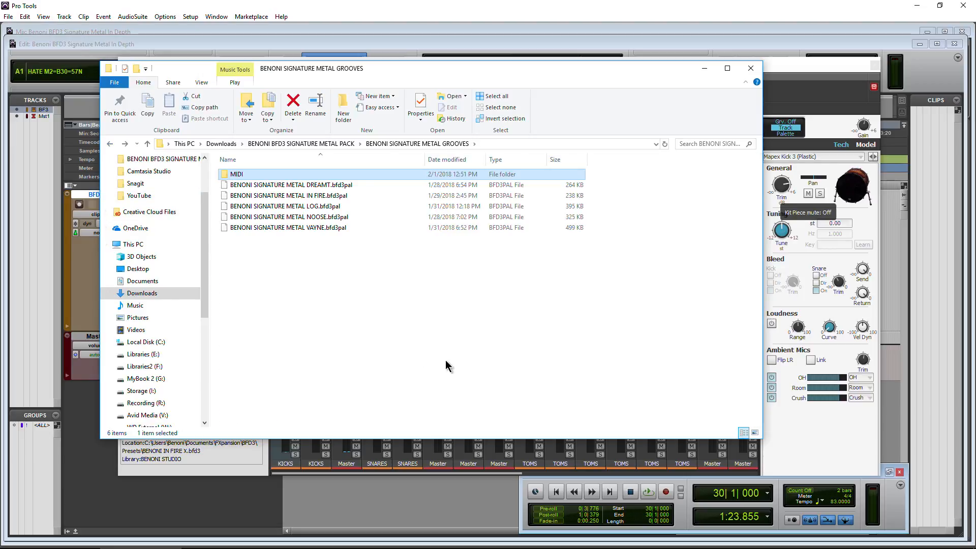
drag(282, 235, 325, 182)
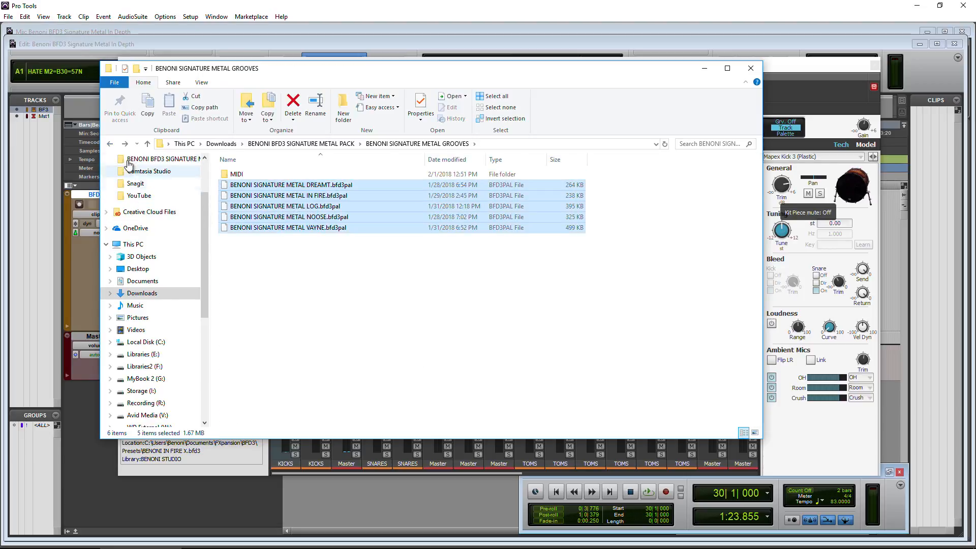
- Open the BENONI SIGNATURE METAL PRESETS folder and examine its list of BFD3 preset files and matching PNG images
click(110, 145)
double_click(305, 198)
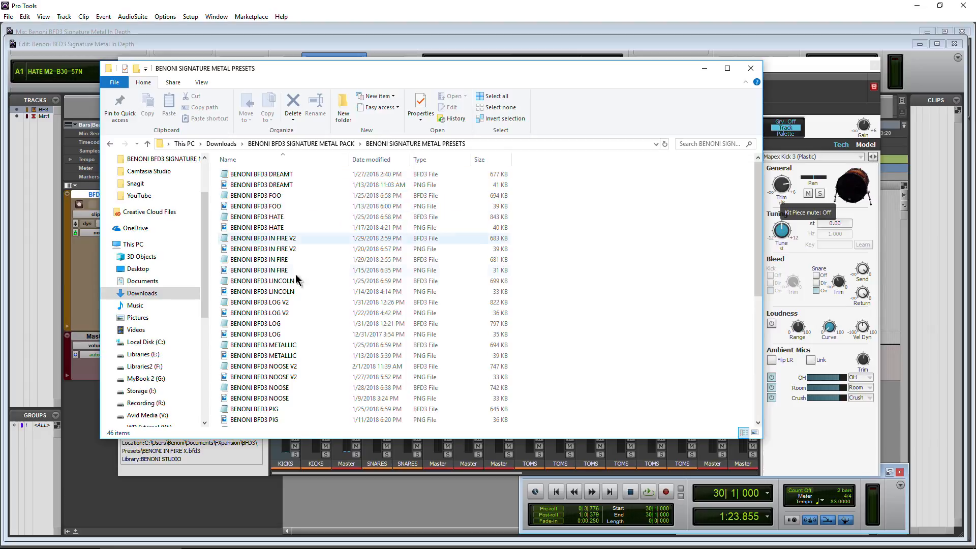
scroll(293, 309, down, 6)
scroll(293, 309, up, 6)
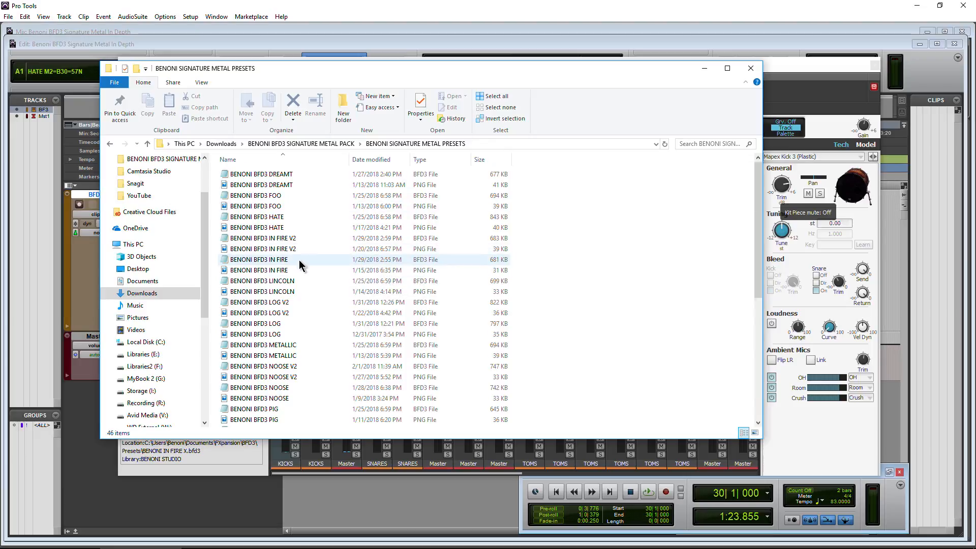
scroll(299, 262, down, 8)
scroll(309, 292, up, 8)
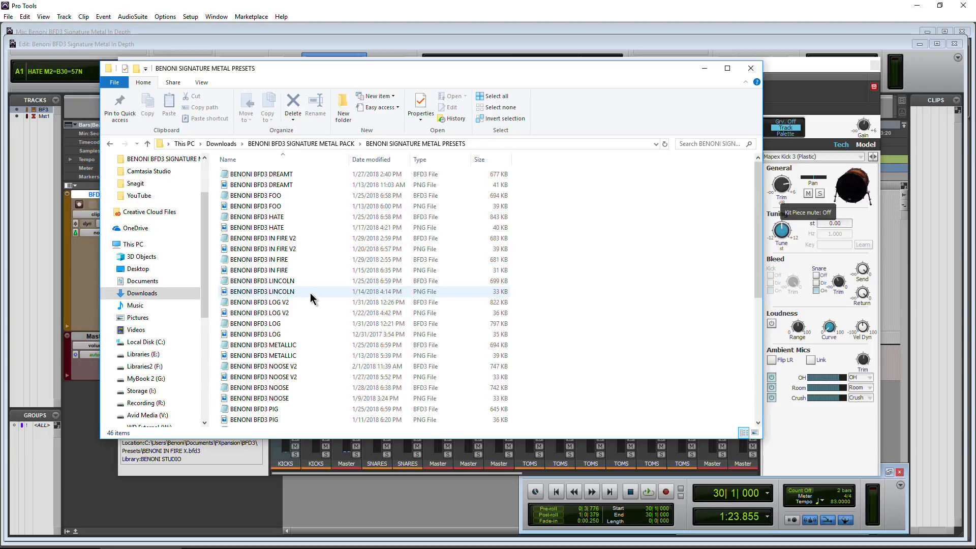
scroll(323, 273, down, 8)
scroll(322, 273, up, 8)
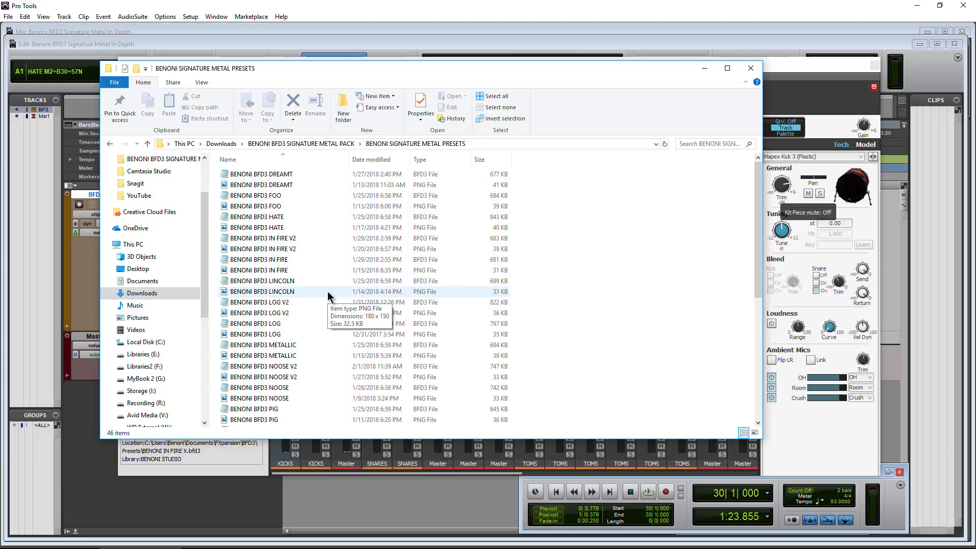
- Switch to BFD3 and filter the kick drums in the drum browser to the BFD 3 library
click(751, 68)
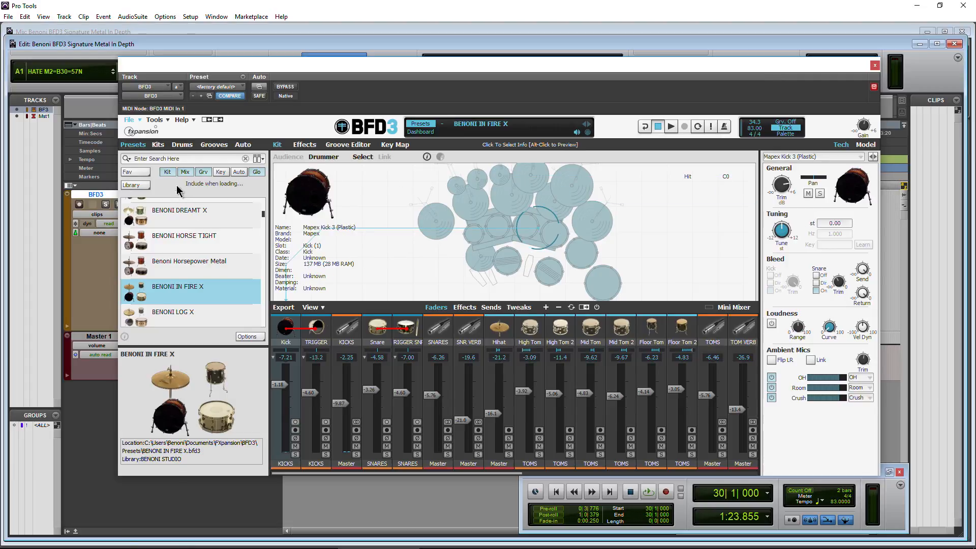
click(176, 145)
click(136, 185)
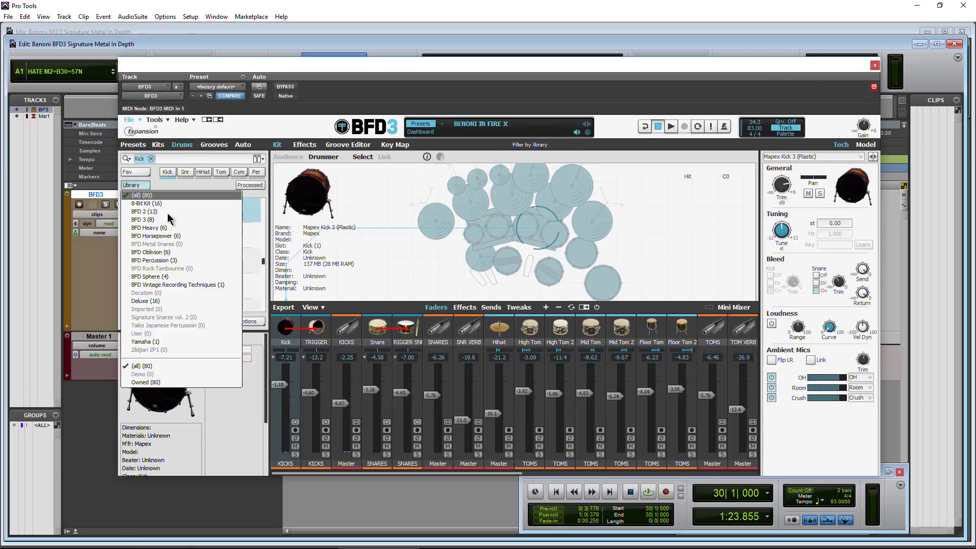
click(162, 220)
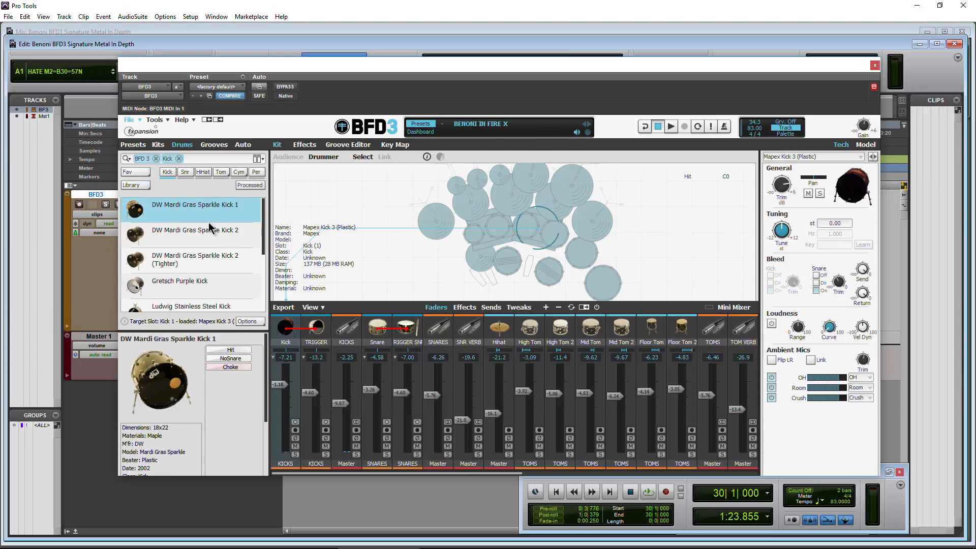
- Switch back to the presets folder in File Explorer and examine the presets, including BENONI HORSE TIGHT and BENONI VRT TIGHT
click(152, 538)
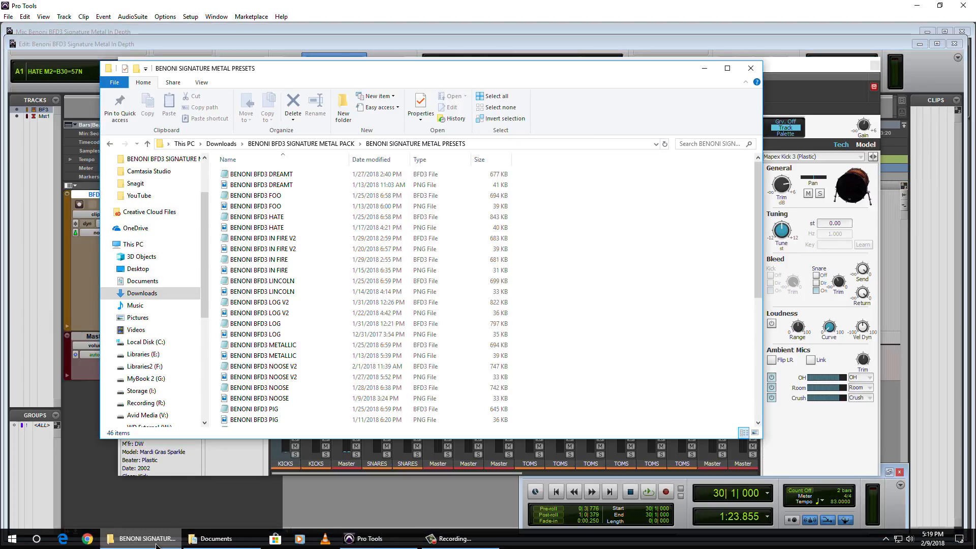
scroll(258, 279, down, 2)
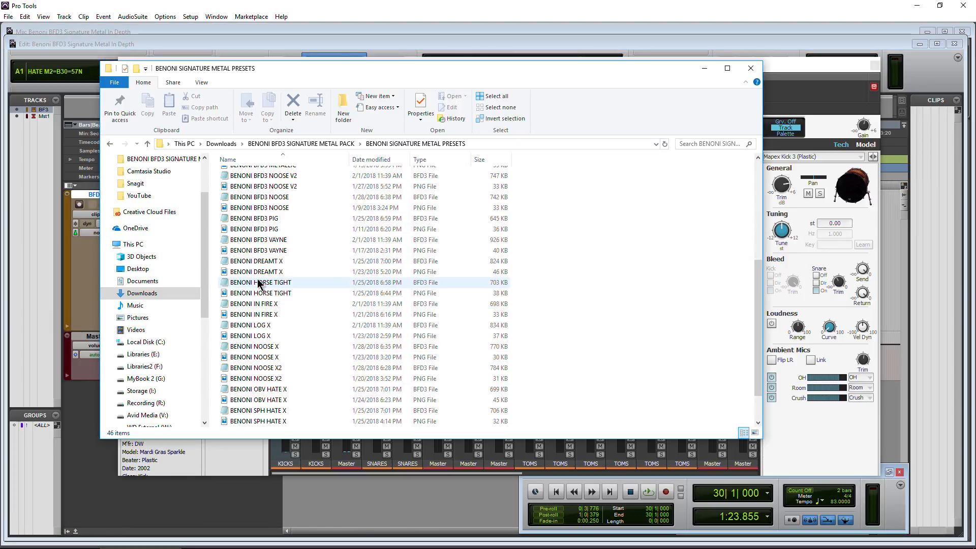
scroll(258, 283, up, 2)
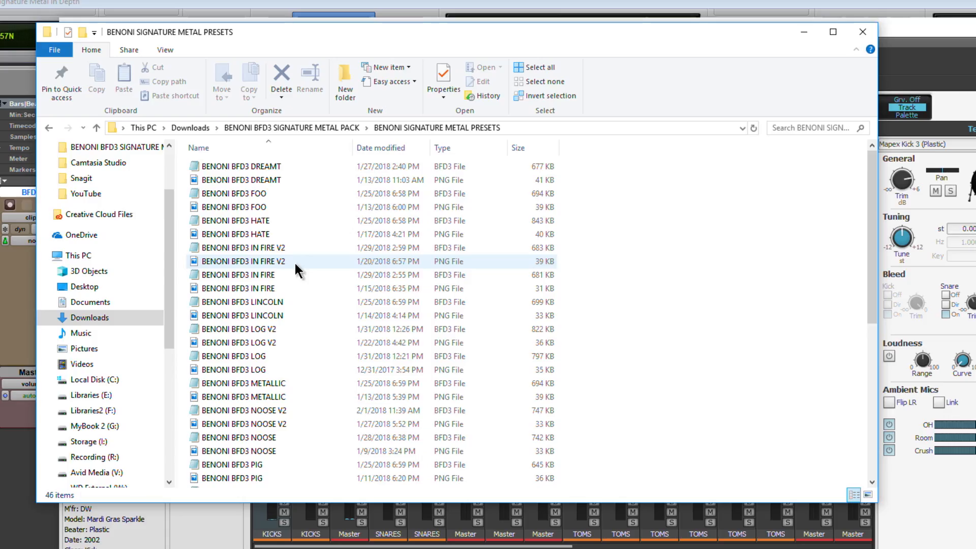
scroll(294, 260, down, 7)
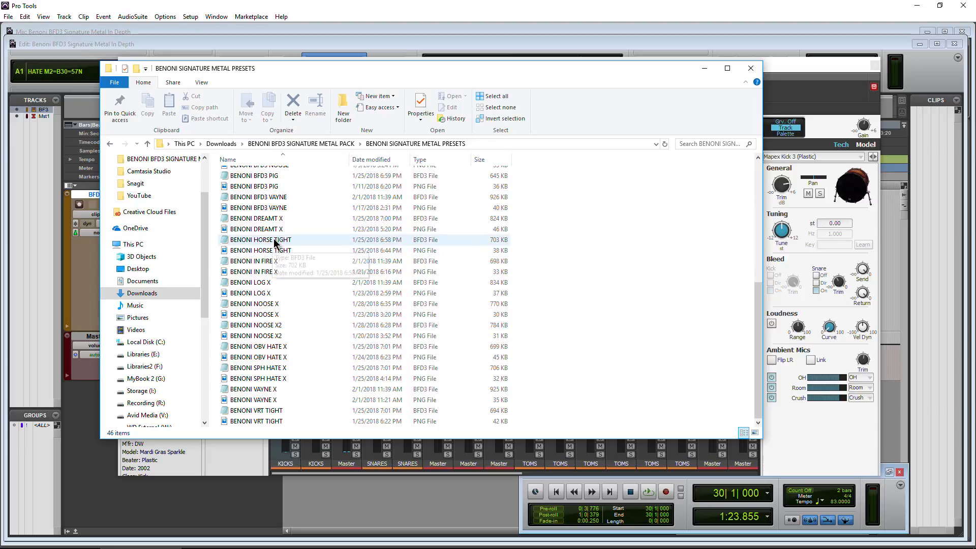
click(256, 253)
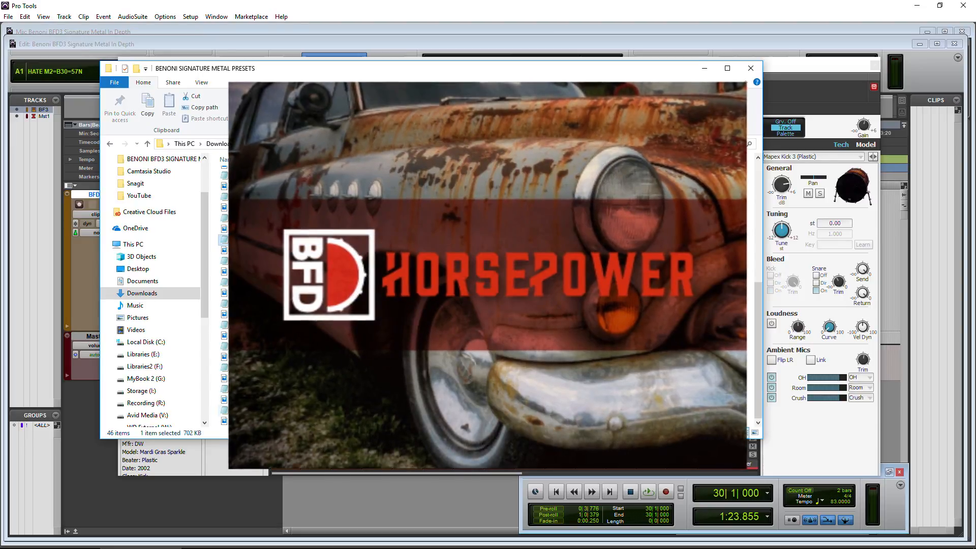
click(295, 411)
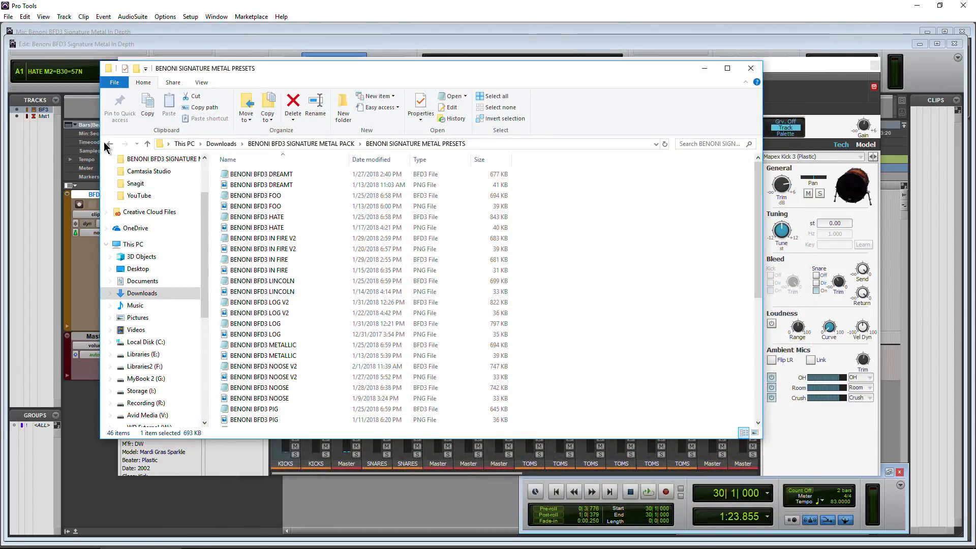
- Move the Explorer window clear of the drum browser and return to Downloads after viewing the pack's grooves folder
click(108, 144)
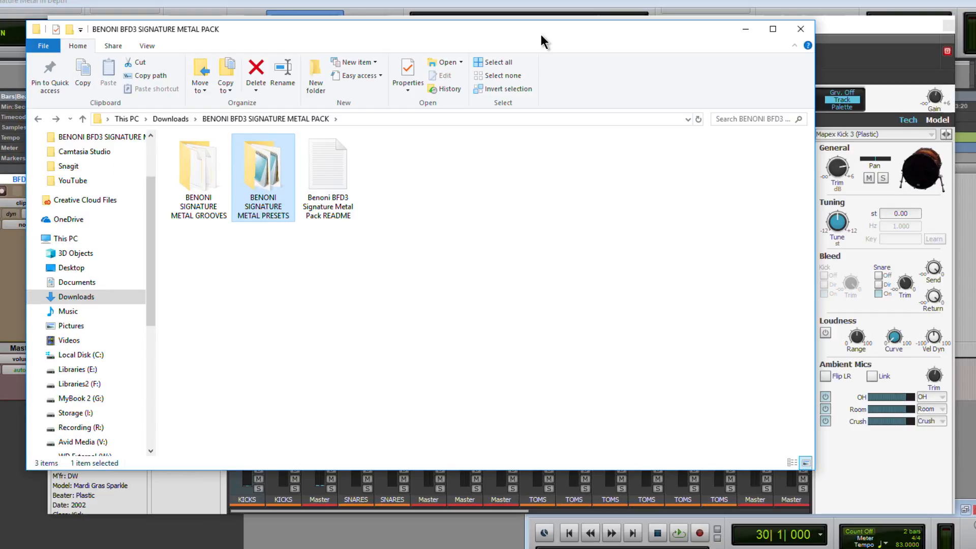
drag(531, 71, 660, 78)
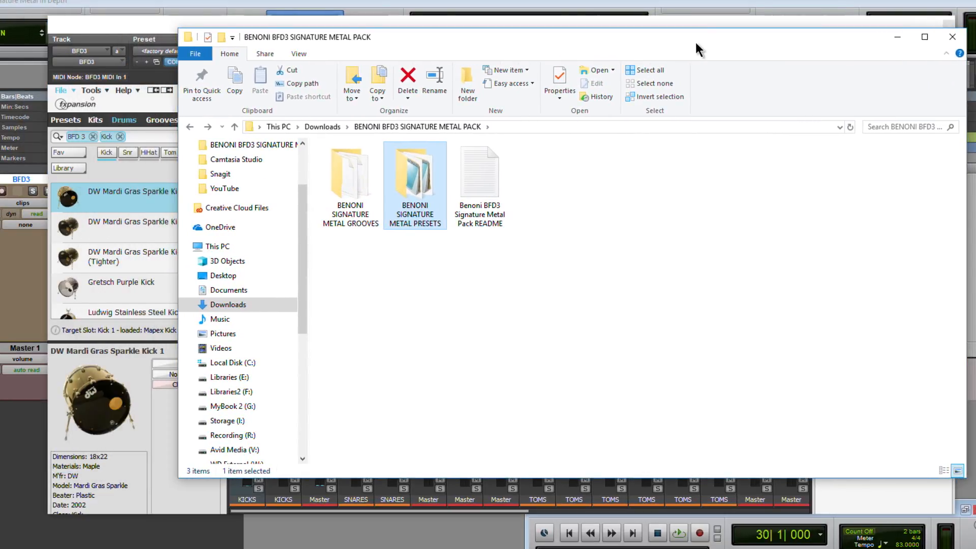
double_click(348, 190)
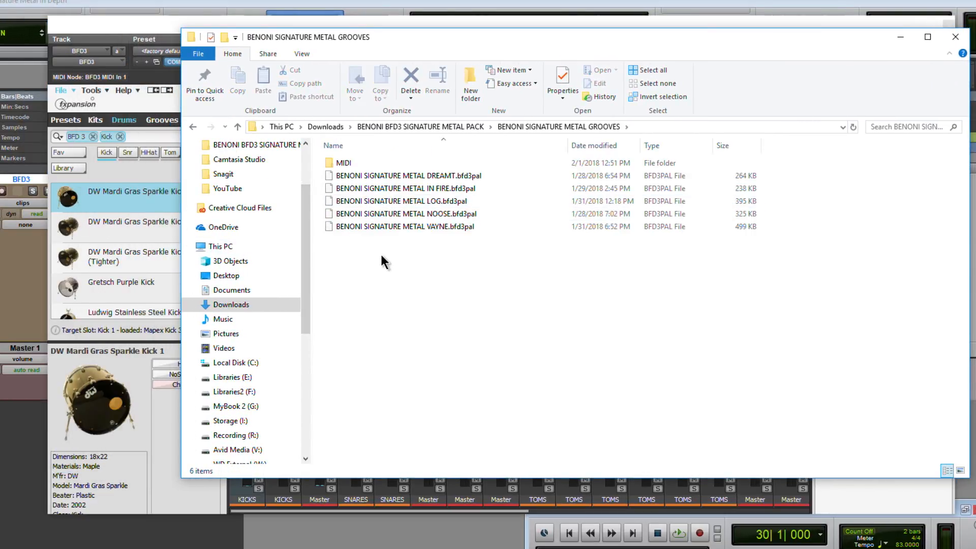
click(193, 127)
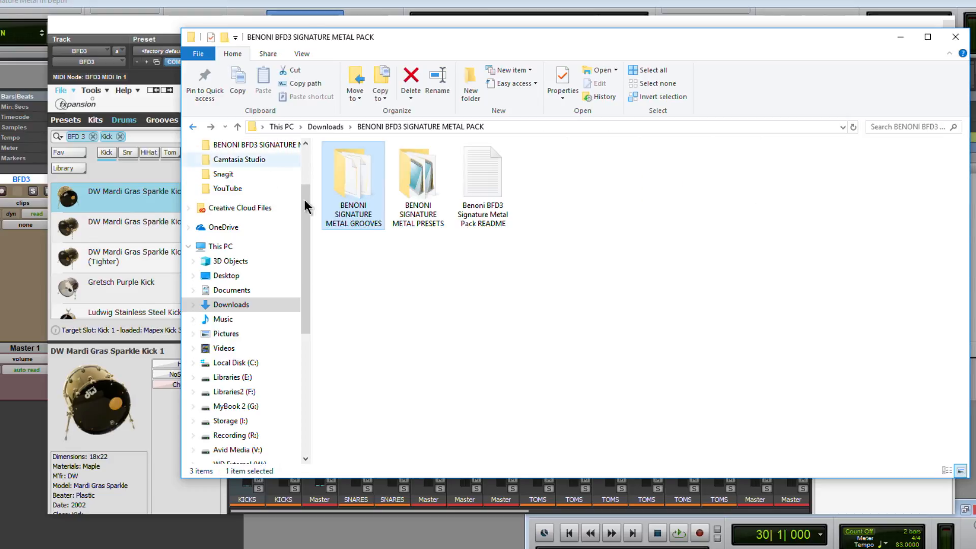
click(193, 127)
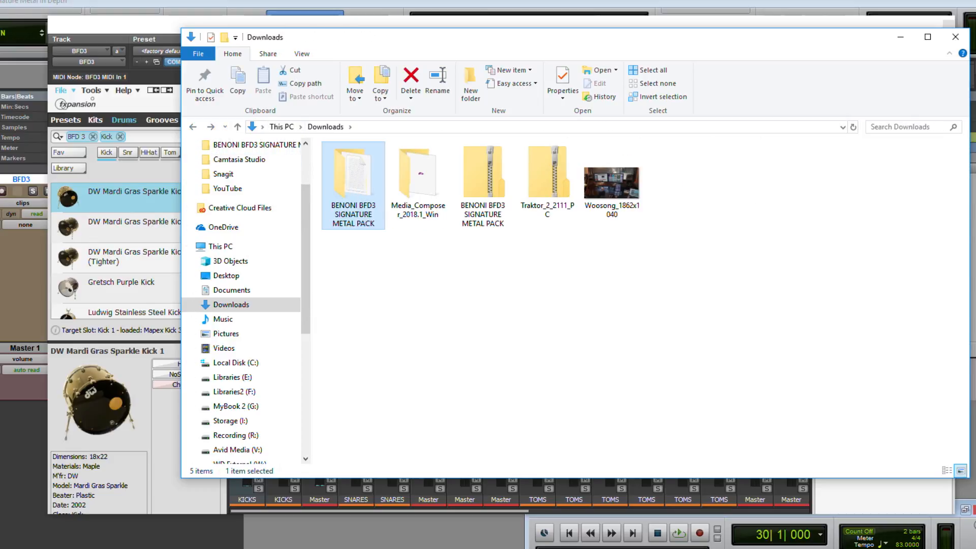
- Switch to the other Explorer window, open FXpansion > BFD Drum Library on Libraries2 (F:), and move the window aside
key(alt+Tab)
drag(300, 278, 299, 293)
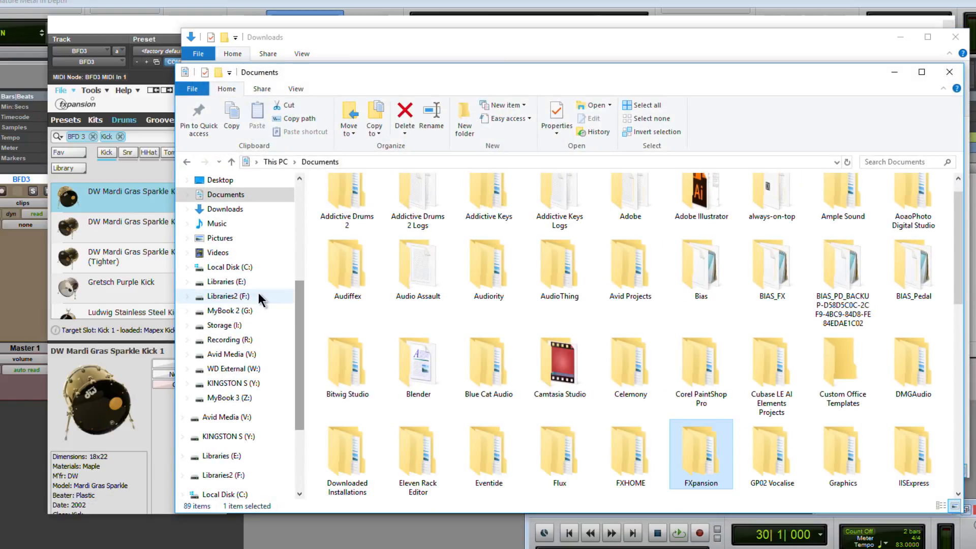
click(258, 298)
double_click(471, 208)
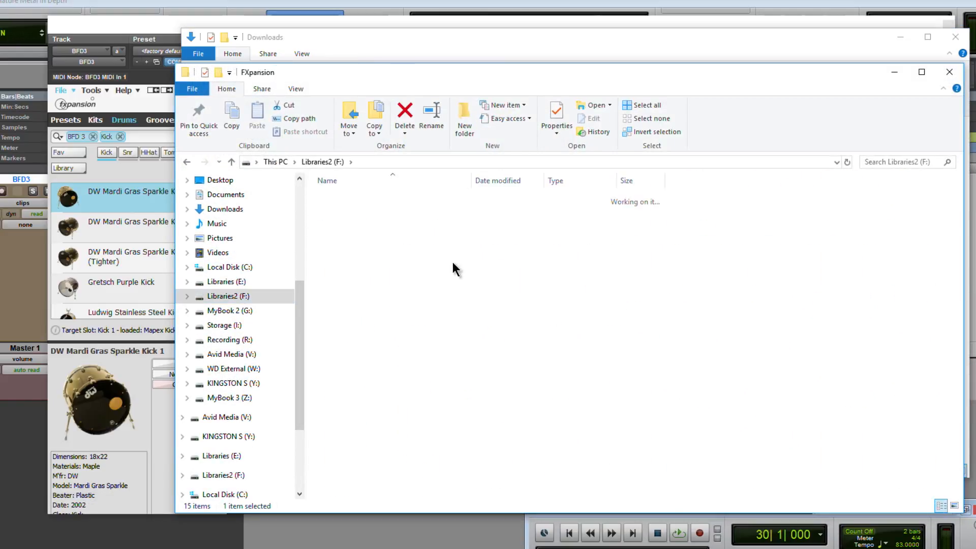
double_click(364, 201)
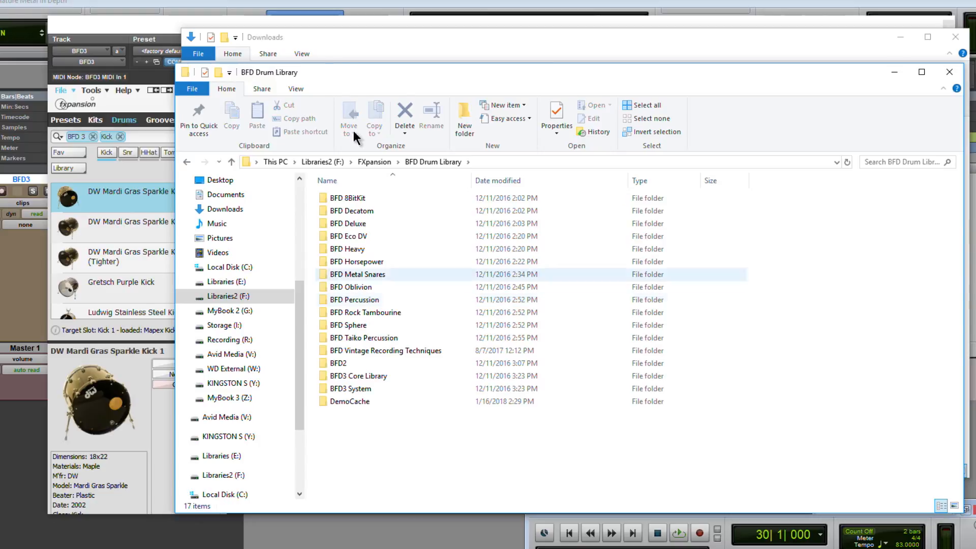
drag(307, 72, 717, 73)
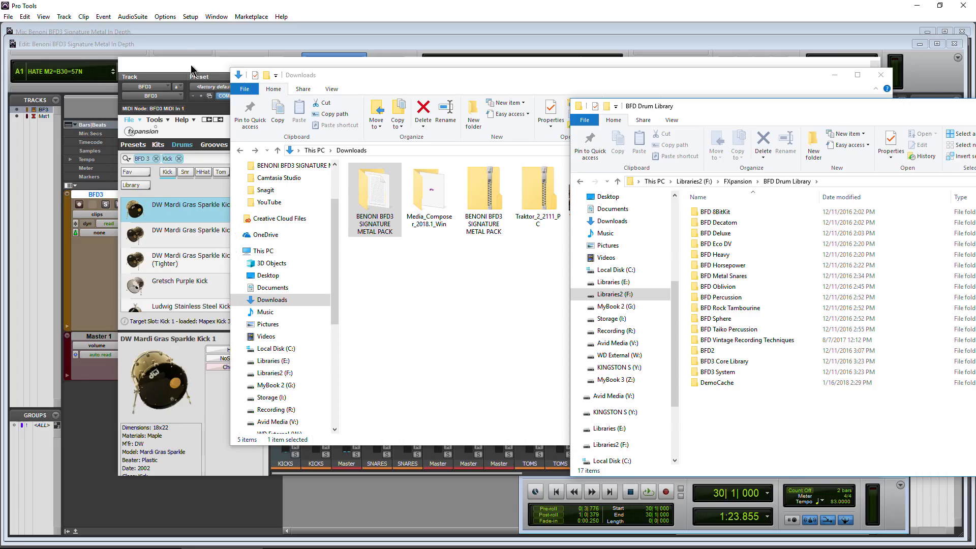
- Switch to BFD3 and view its tool commands, including the one for setting up content locations
click(192, 70)
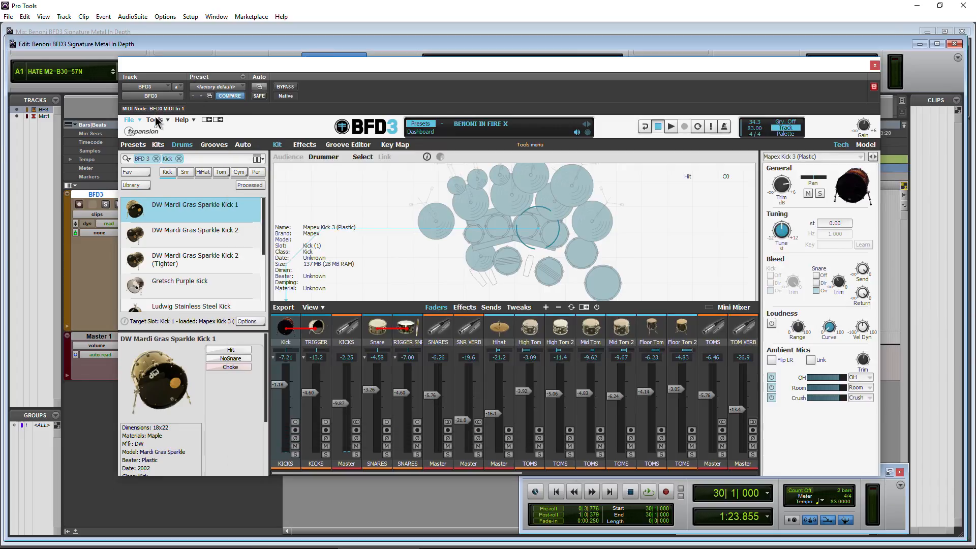
click(154, 119)
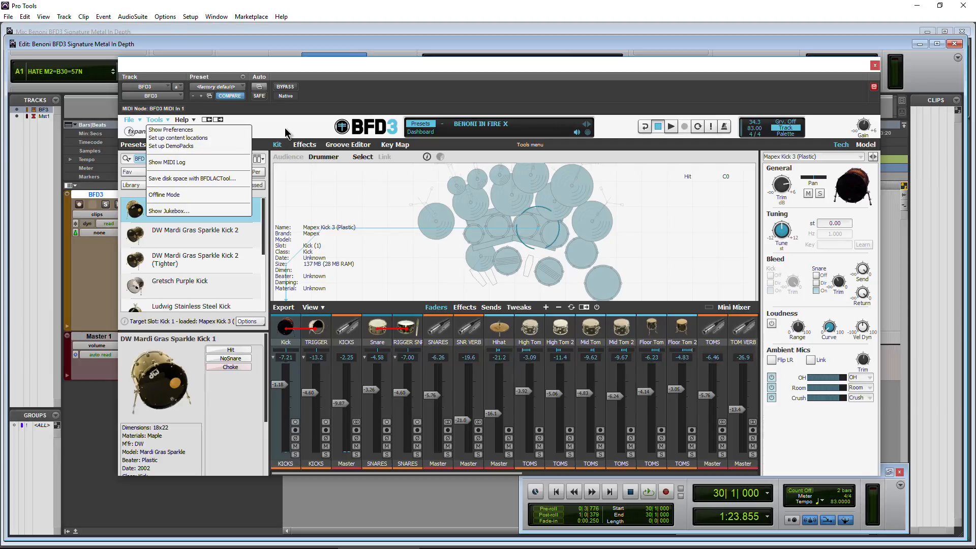
click(253, 192)
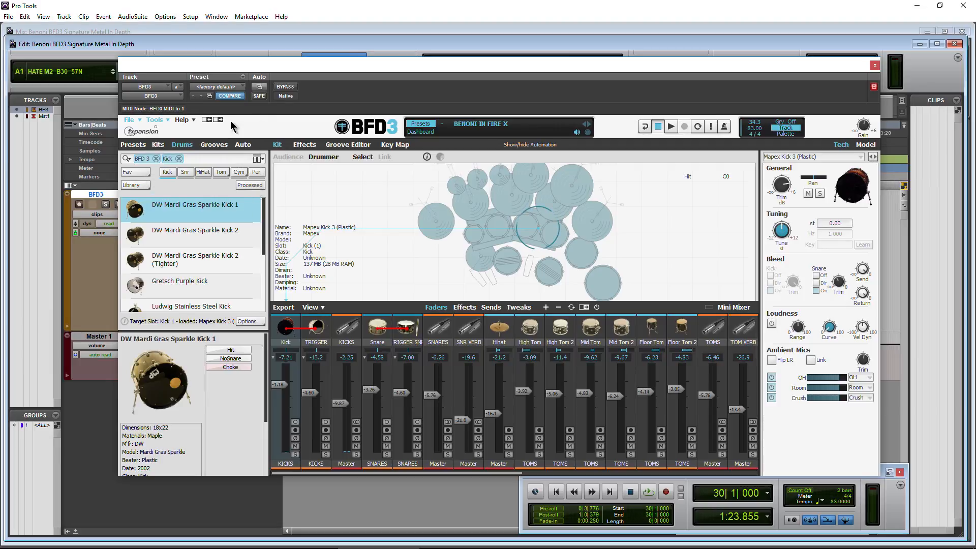
- Switch back to File Explorer and bring the BFD Drum Library window in front of the Downloads window
click(218, 544)
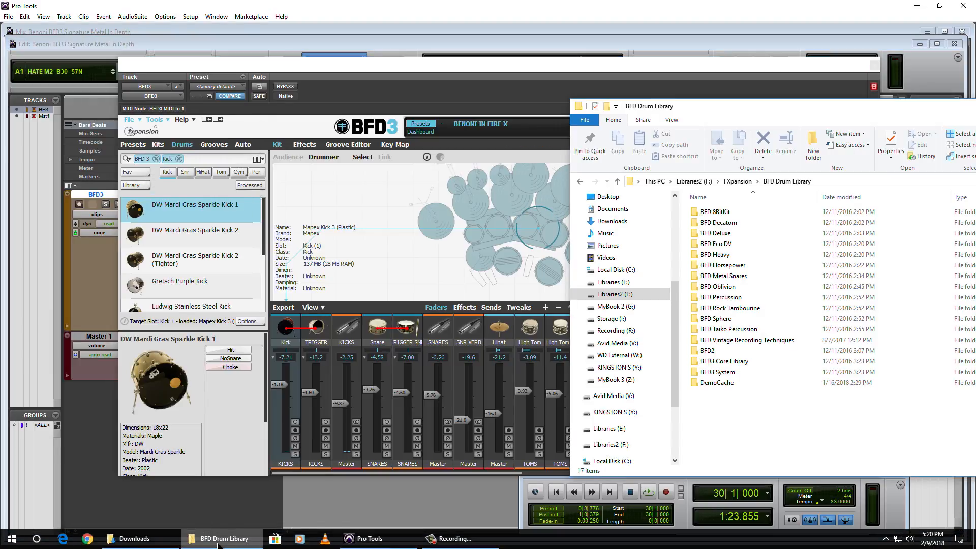
drag(735, 105, 539, 103)
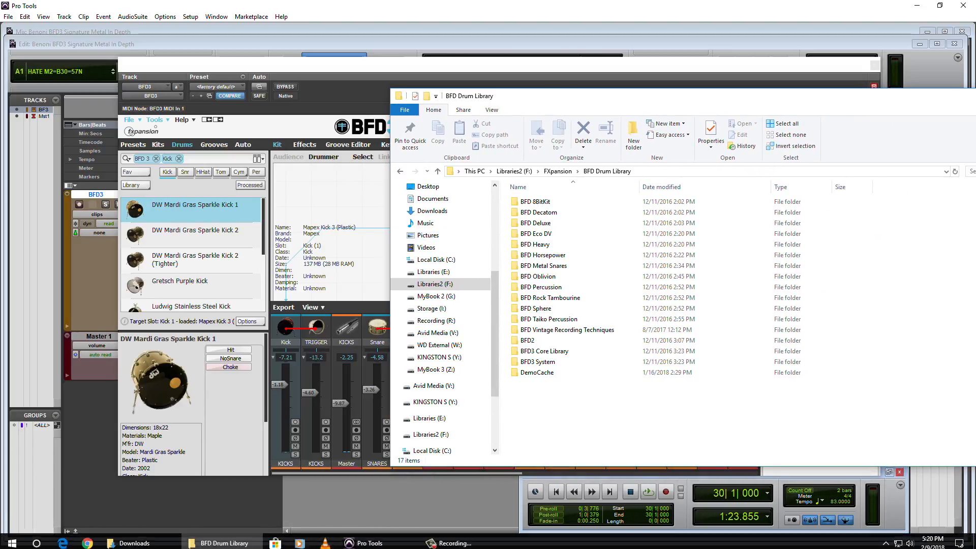
click(157, 545)
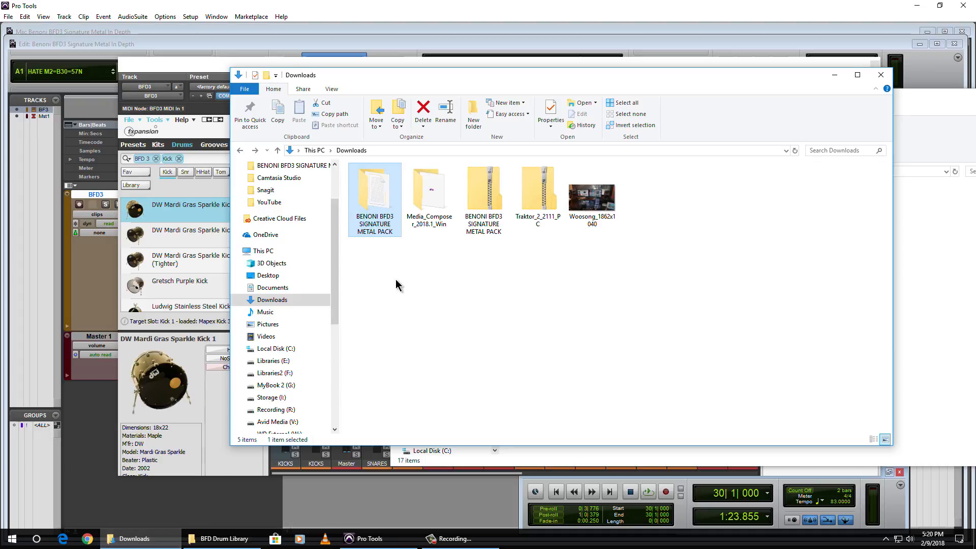
click(222, 543)
right_click(223, 544)
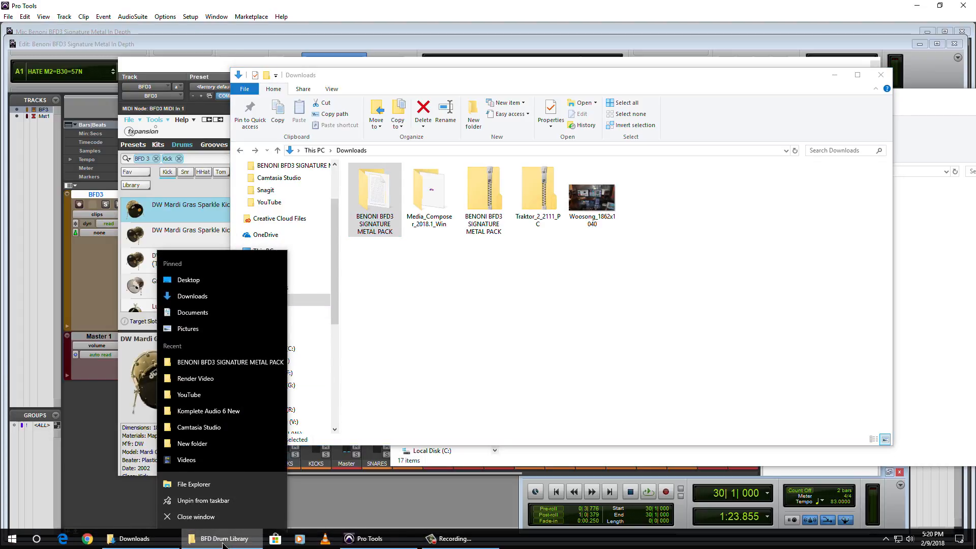
click(223, 544)
click(223, 543)
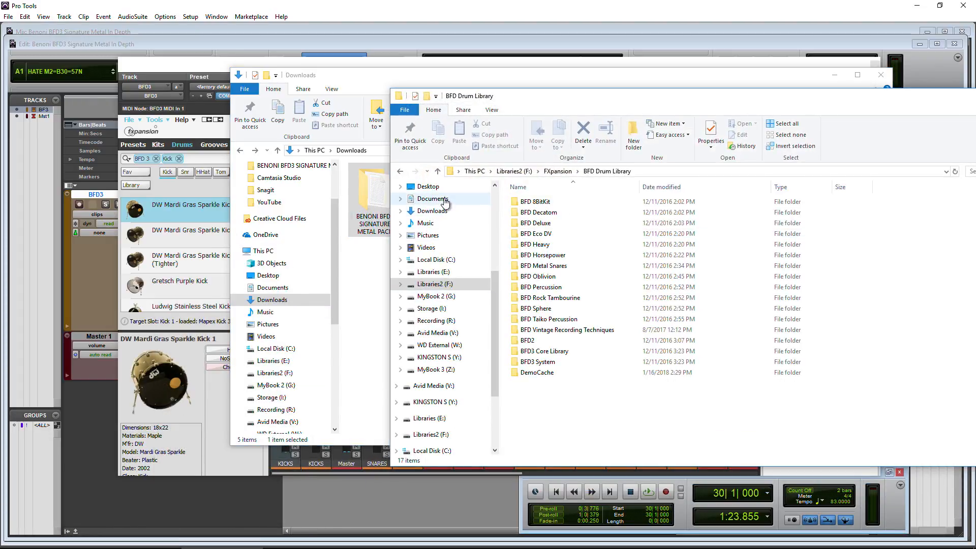
- Navigate the BFD Drum Library window to Documents > FXpansion > BFD3 > Grooves
click(441, 198)
drag(615, 98, 449, 73)
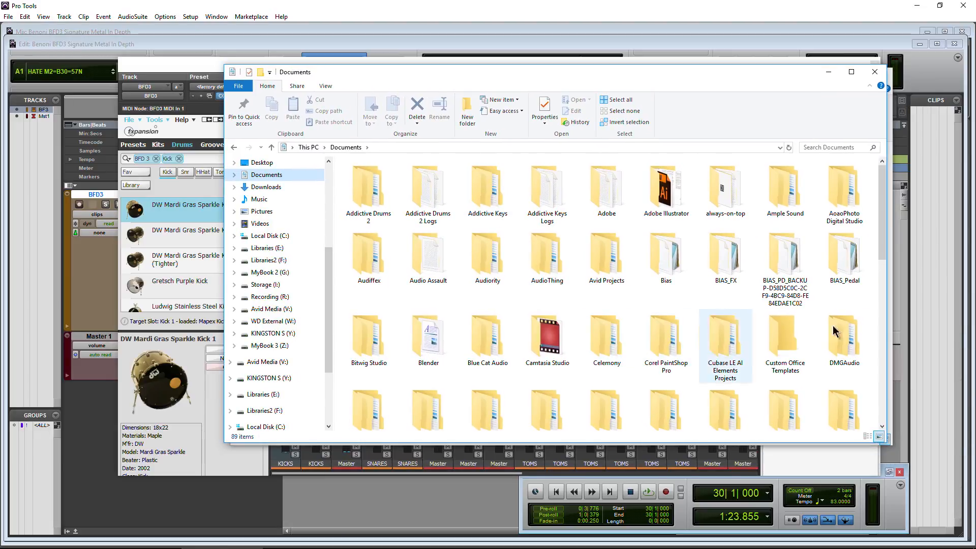
scroll(882, 277, down, 1)
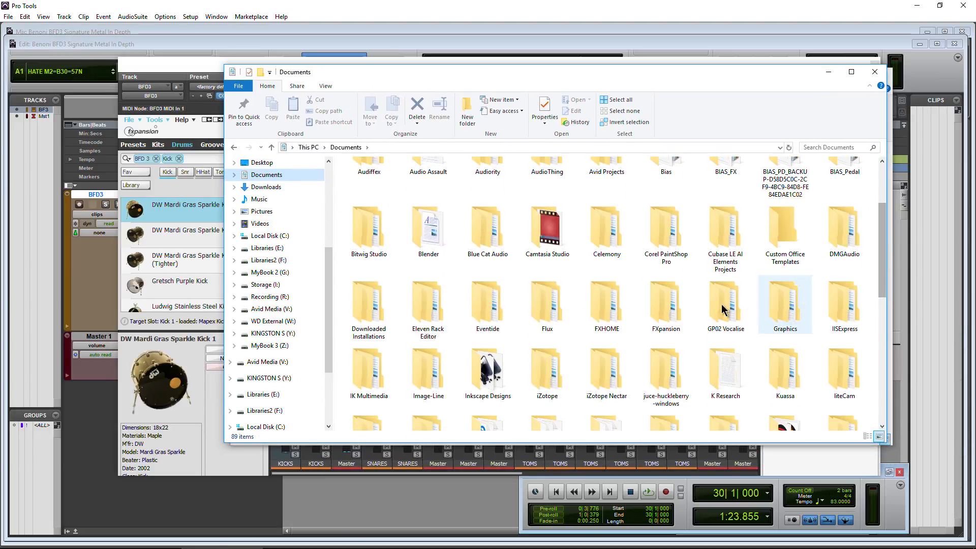
double_click(672, 305)
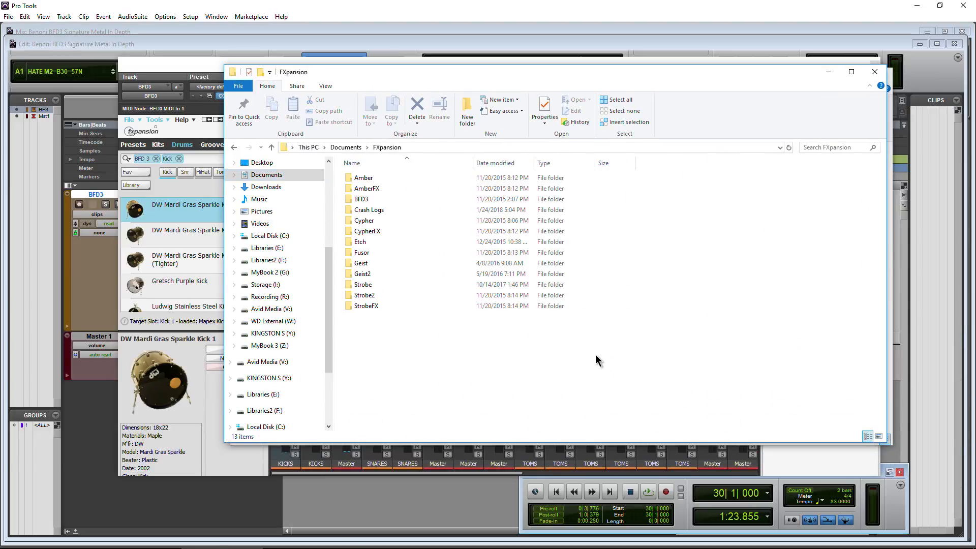
double_click(442, 199)
click(429, 191)
double_click(430, 192)
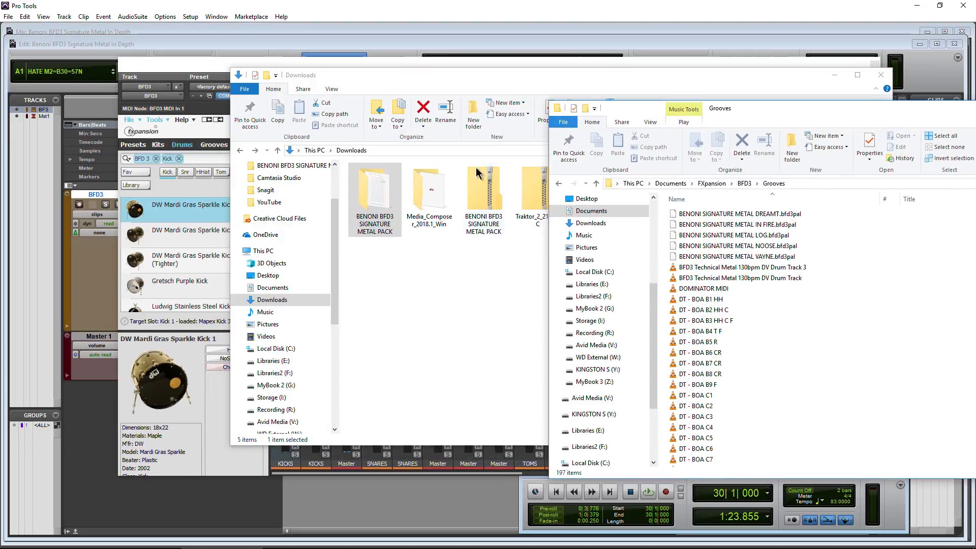
- Select all items in the pack's BENONI SIGNATURE METAL GROOVES folder and bring the BFD3 Grooves window forward beside them
click(386, 203)
double_click(386, 204)
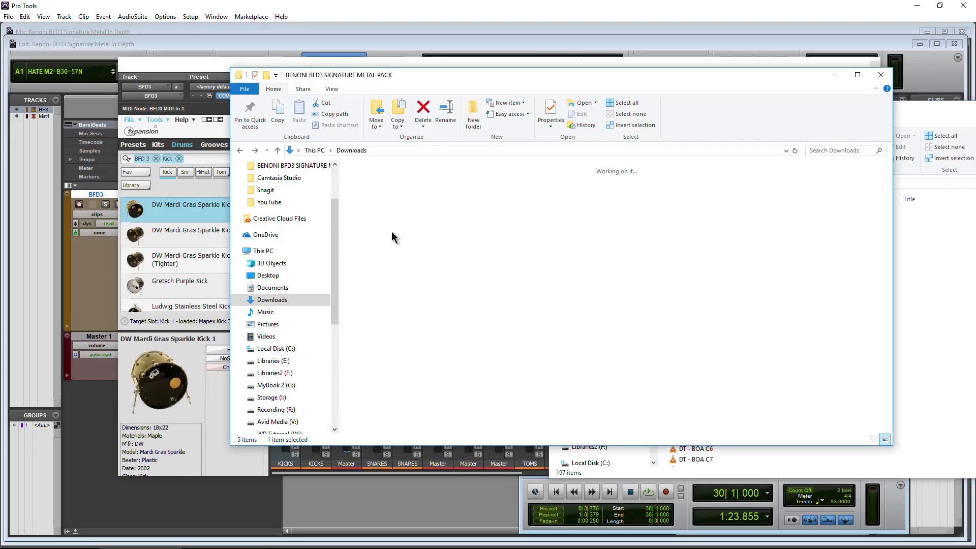
double_click(376, 234)
drag(364, 255, 406, 177)
click(902, 117)
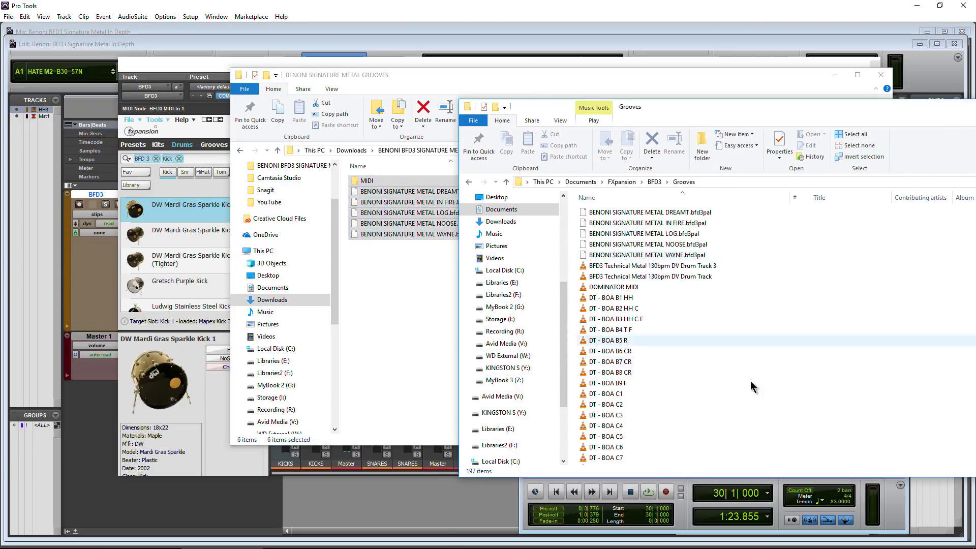
- Open the pack's BENONI SIGNATURE METAL PRESETS folder in one window and the BFD3 Presets folder under Documents in the other
click(239, 153)
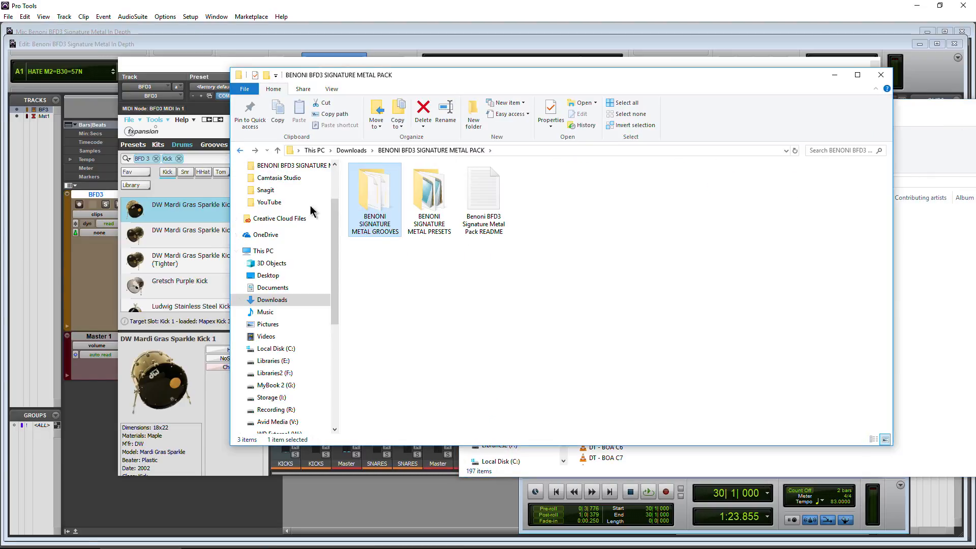
double_click(429, 194)
click(901, 140)
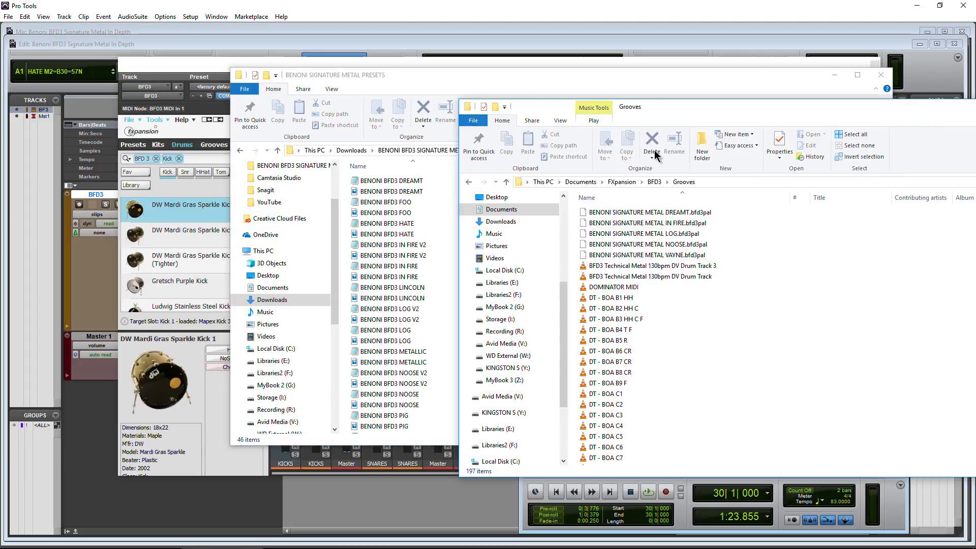
click(466, 183)
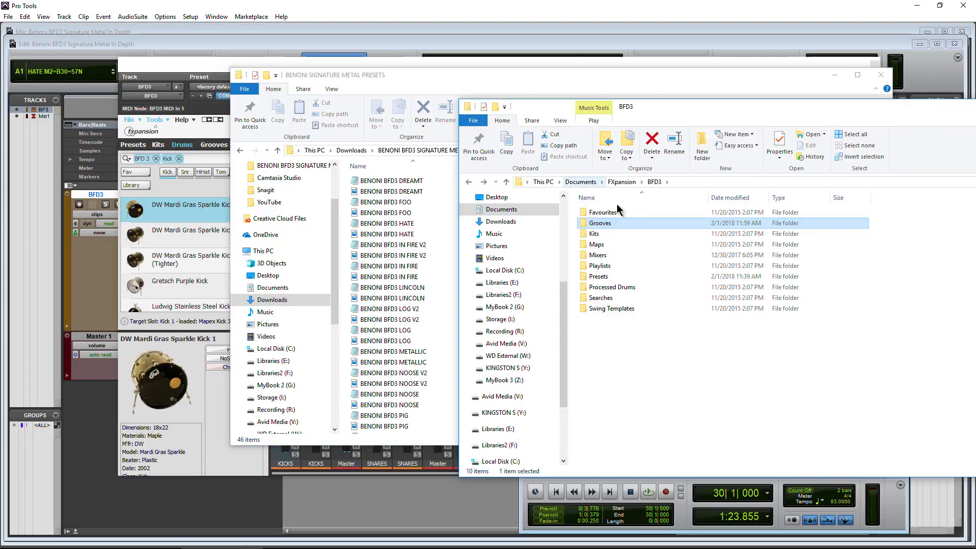
drag(732, 107, 576, 94)
double_click(452, 263)
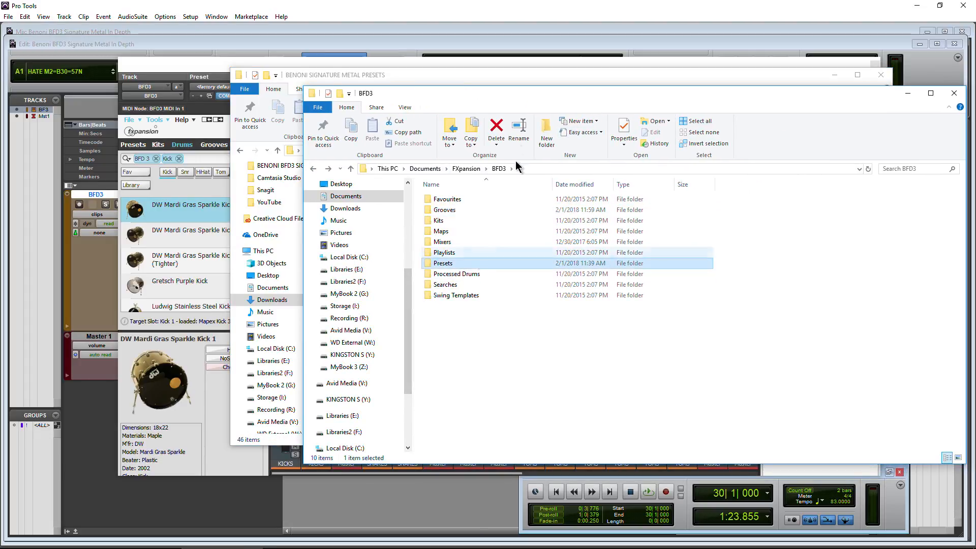
- Rearrange the two presets windows and compare the pack's preset files with those in the BFD3 Presets folder
drag(464, 93, 681, 86)
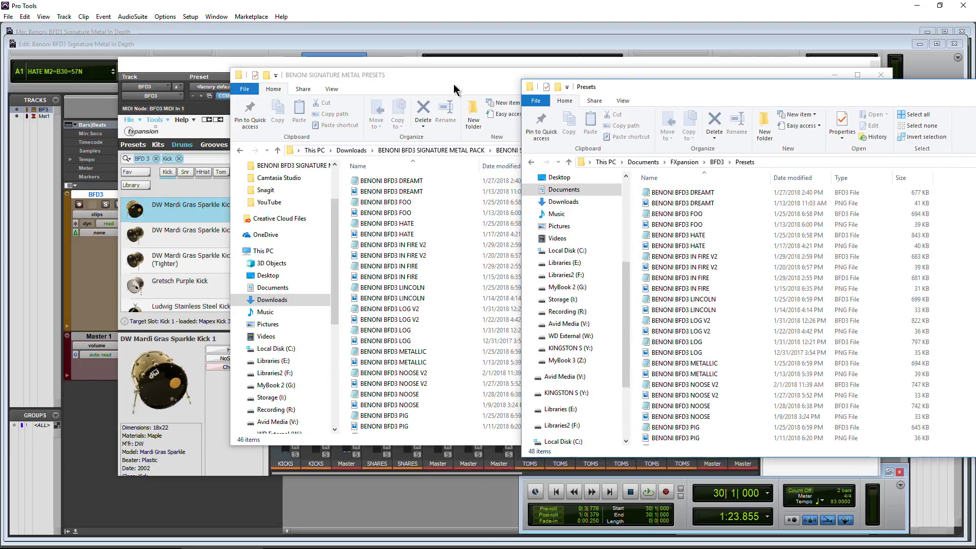
drag(440, 81, 385, 82)
scroll(381, 253, down, 8)
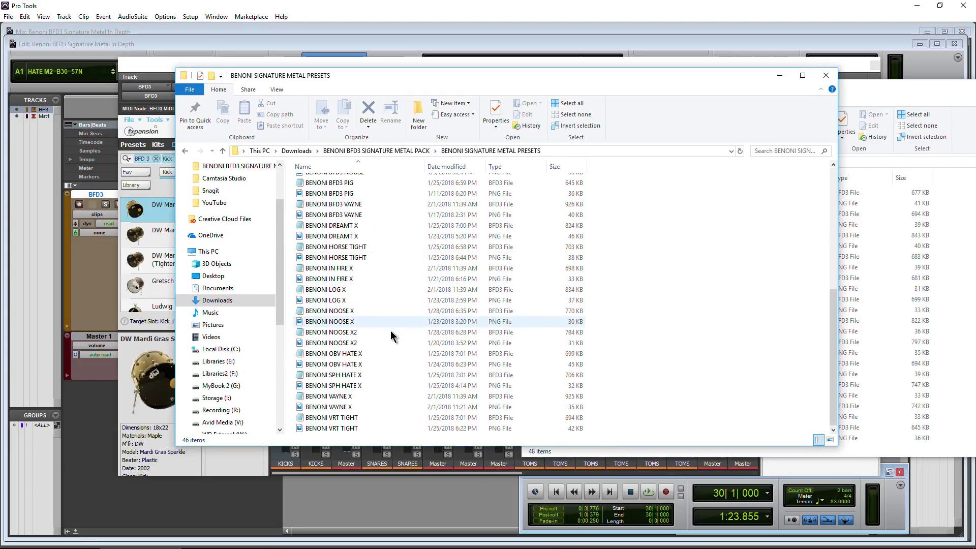
scroll(390, 330, up, 8)
drag(852, 90, 618, 72)
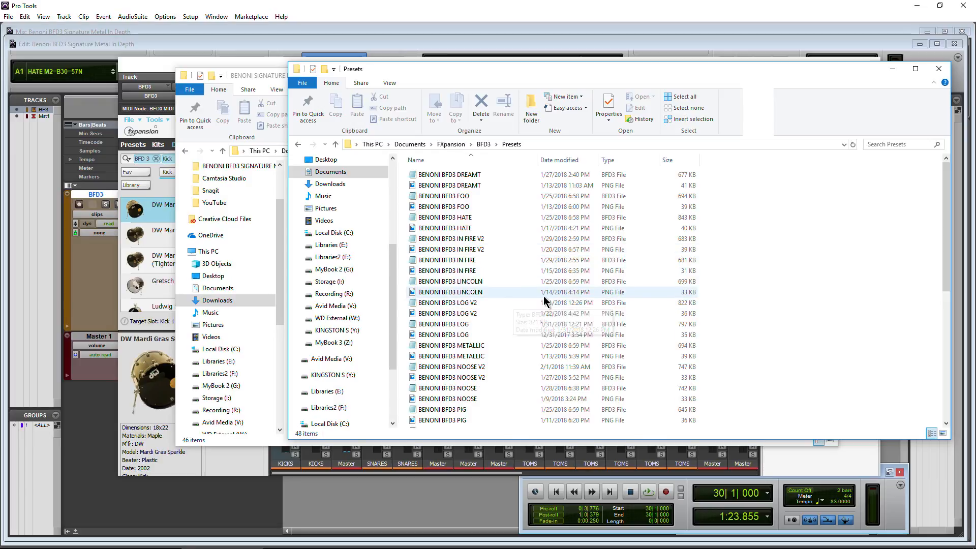
- Minimize both Explorer windows, return to BFD3, and view its commands for loading a preset from file and importing presets
click(892, 70)
click(779, 76)
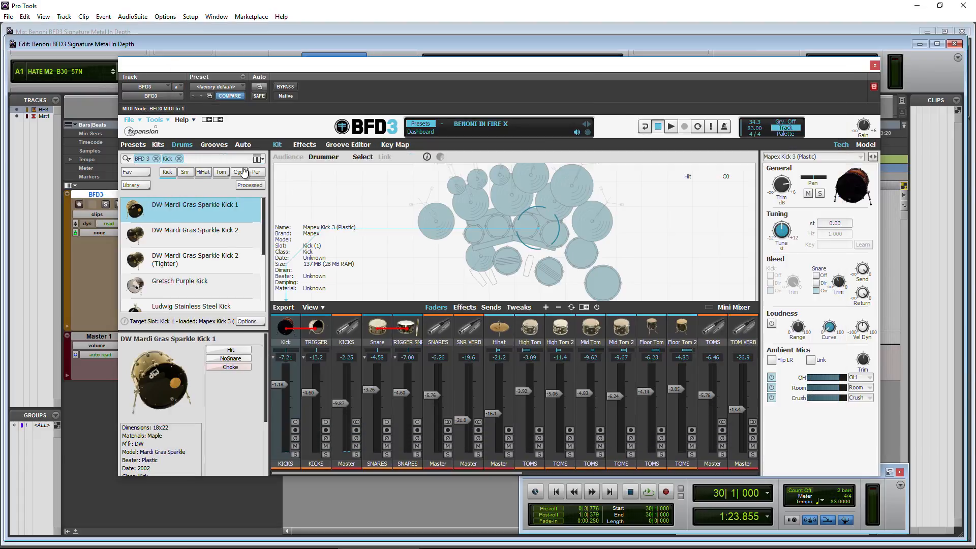
click(156, 120)
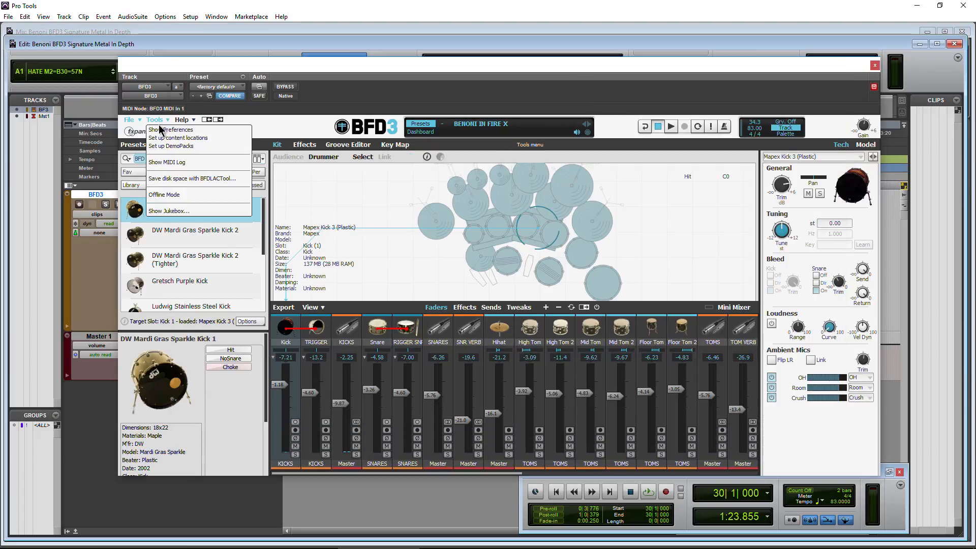
click(287, 188)
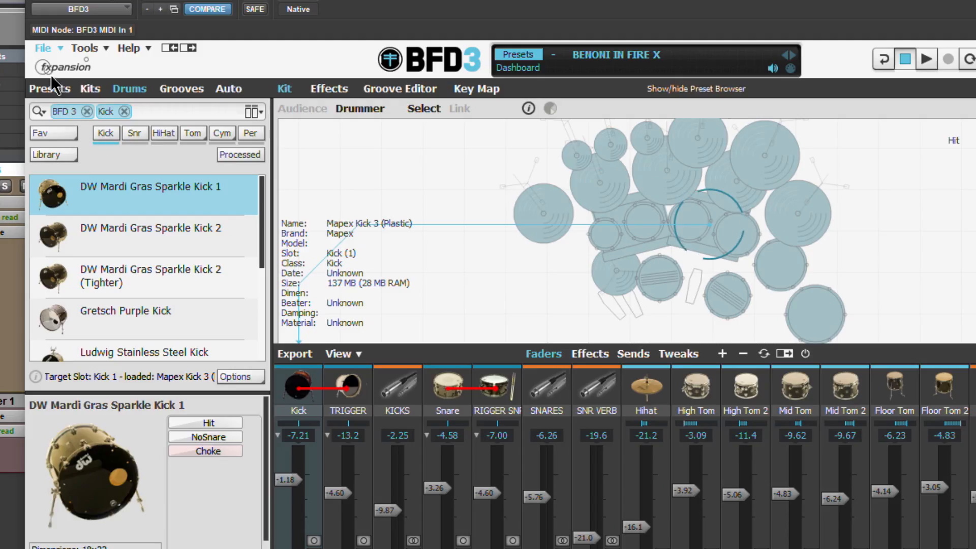
click(40, 48)
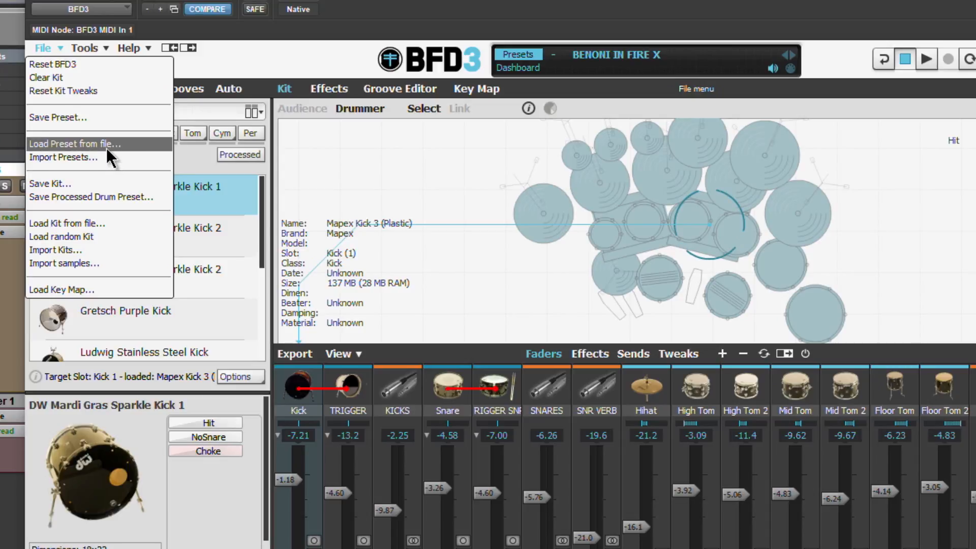
click(175, 64)
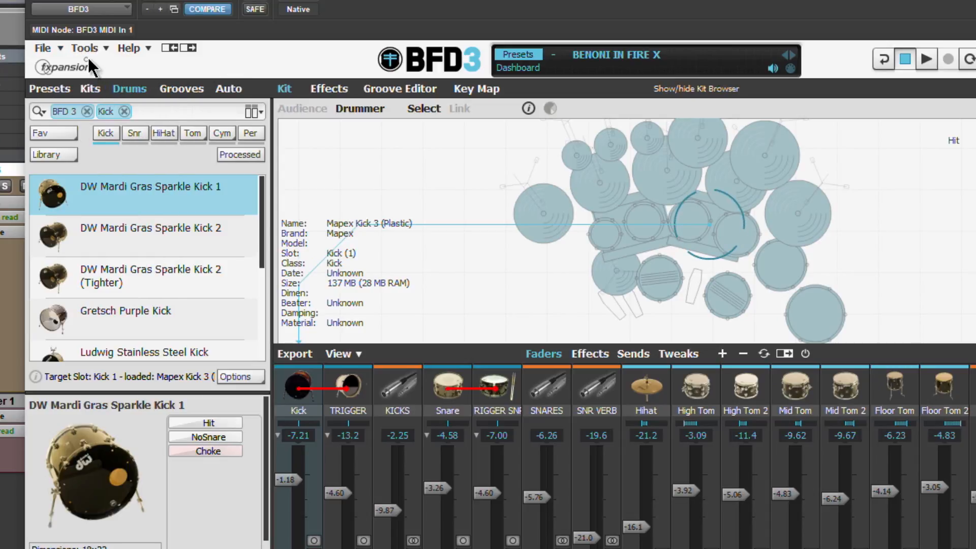
- Show the groove browser and view the commands for loading grooves from file and batch importing BFD1 grooves or MIDI
click(168, 86)
click(44, 48)
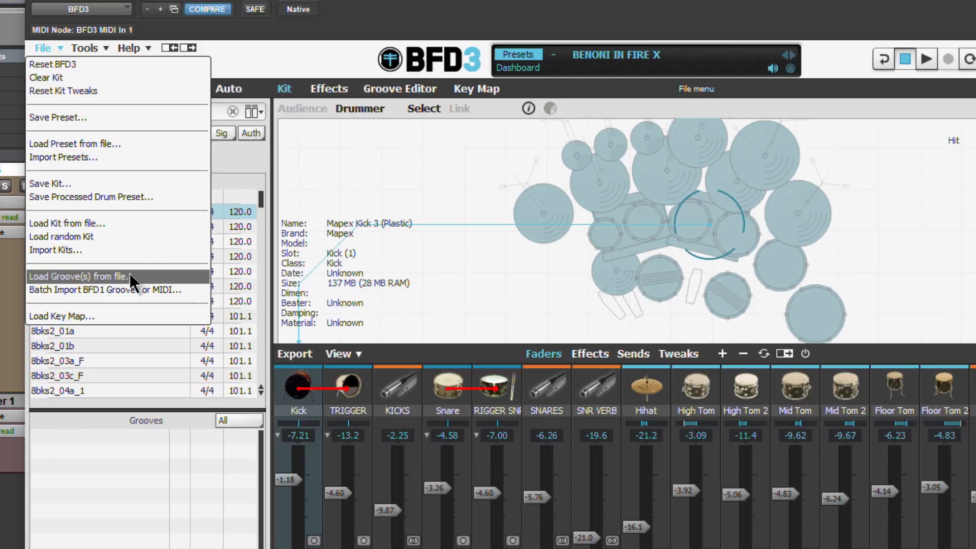
click(261, 81)
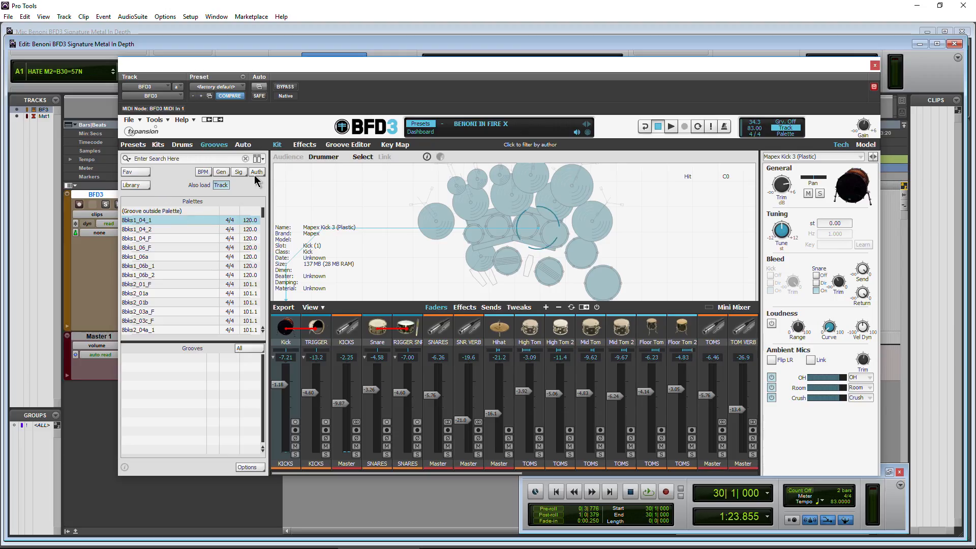
- Filter the grooves to User and preview the SK - WAB C6 groove from the BENONI SIGNATURE METAL NOOSE palette
click(249, 136)
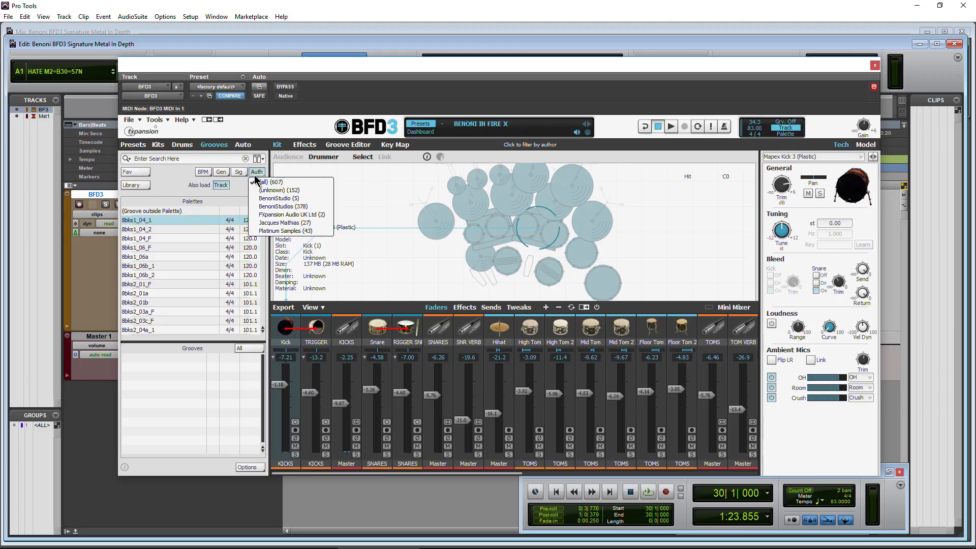
click(293, 207)
click(202, 386)
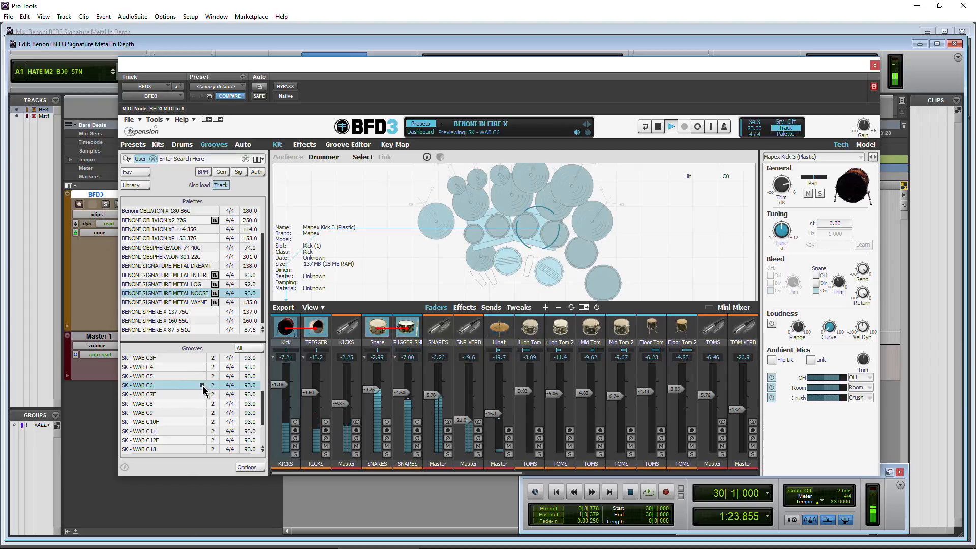
click(202, 385)
scroll(193, 406, up, 5)
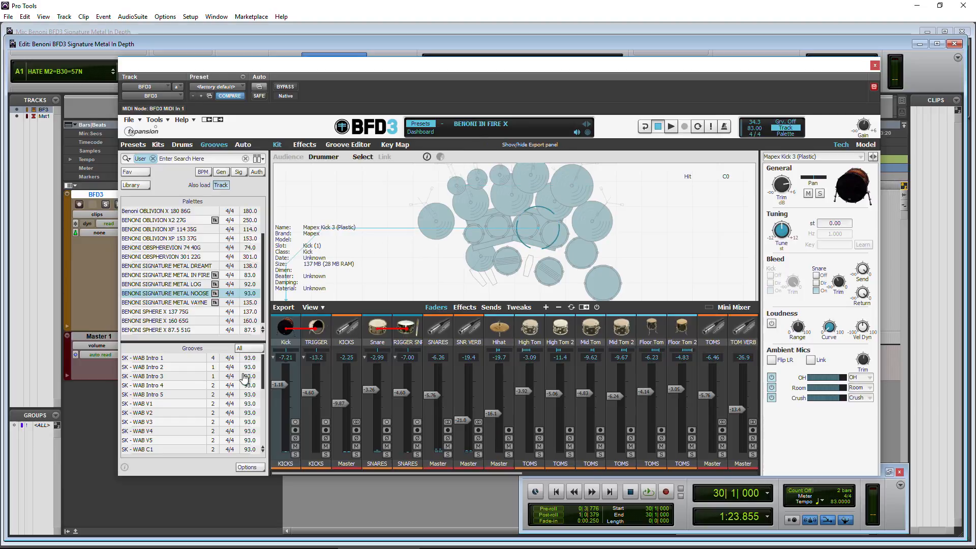
- Filter the presets to the BENONI STUDIO library and browse the listed kits
drag(374, 225, 383, 191)
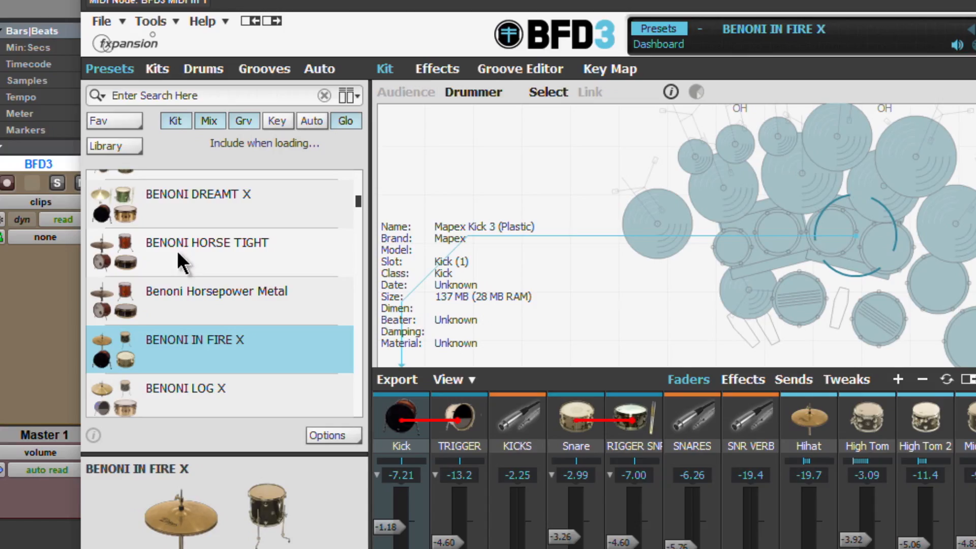
click(141, 186)
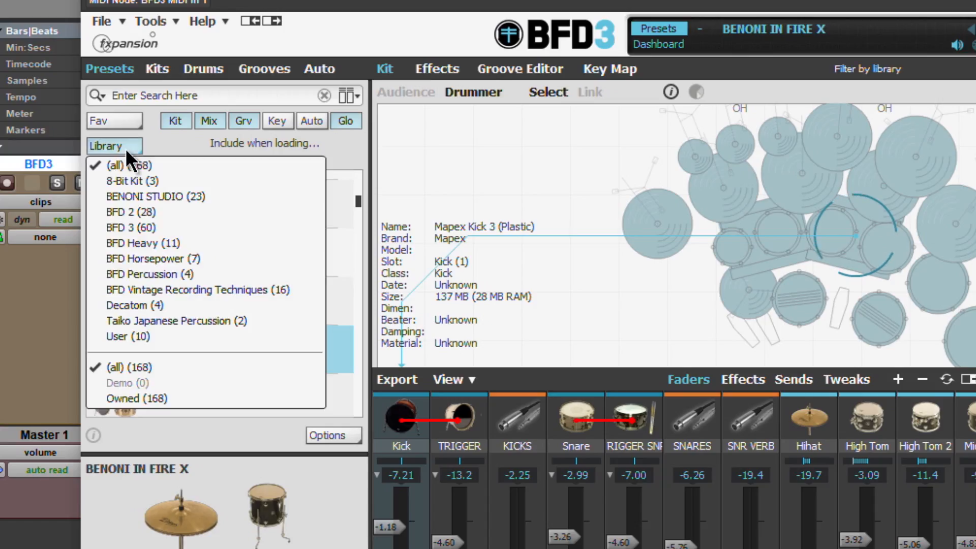
click(209, 196)
scroll(173, 313, down, 8)
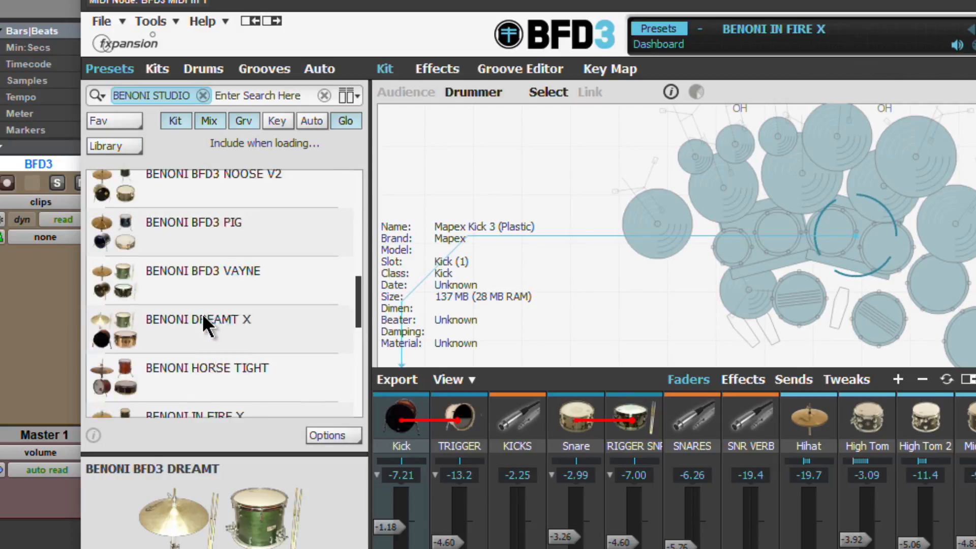
scroll(202, 313, down, 8)
scroll(202, 320, up, 15)
click(124, 146)
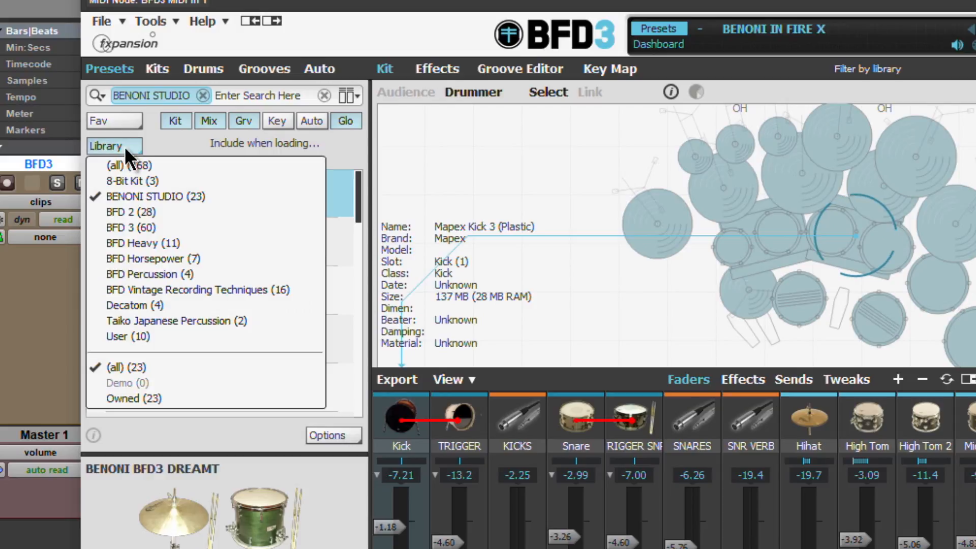
click(330, 161)
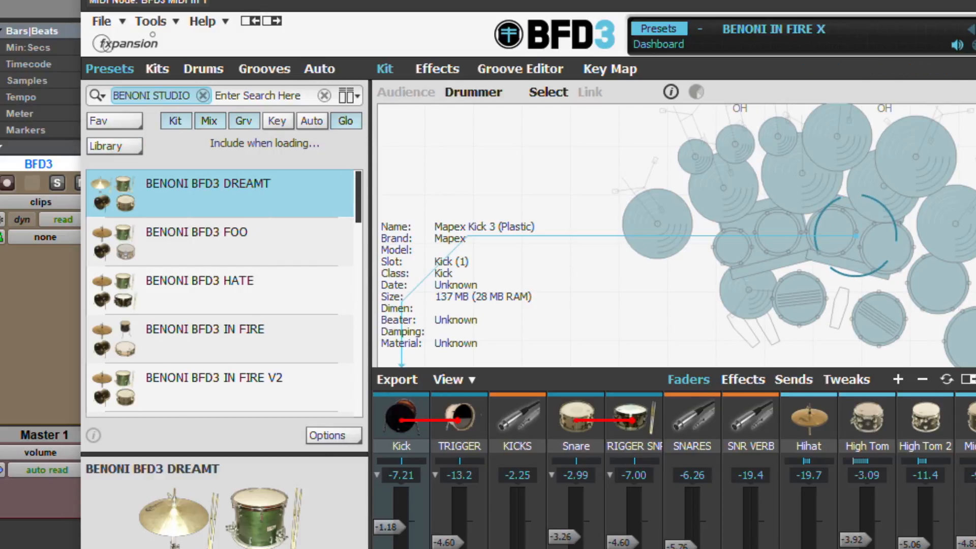
- Switch to File Explorer, view the BENONI BFD3 SIGNATURE METAL PACK folder and its parent Downloads folder, and minimize the window
key(alt+Tab)
click(207, 82)
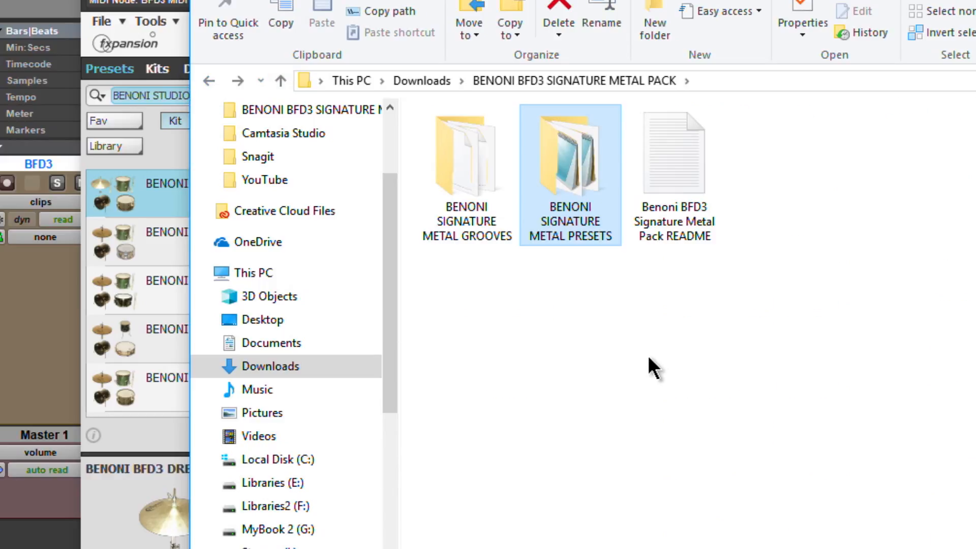
click(209, 81)
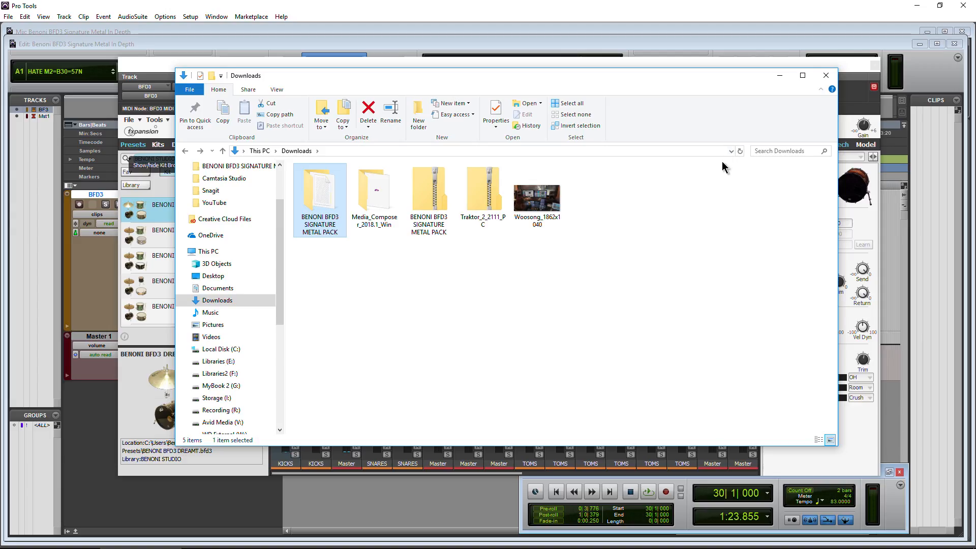
click(779, 76)
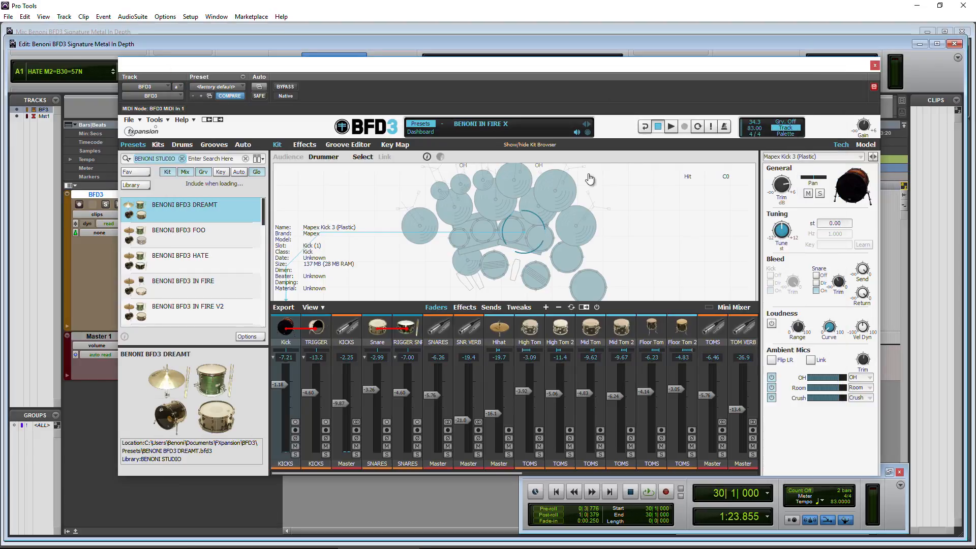
- Examine all mixer channels from Kick through Master, then compare the panel view with the Drum Tech settings hidden and shown
drag(420, 66, 411, 64)
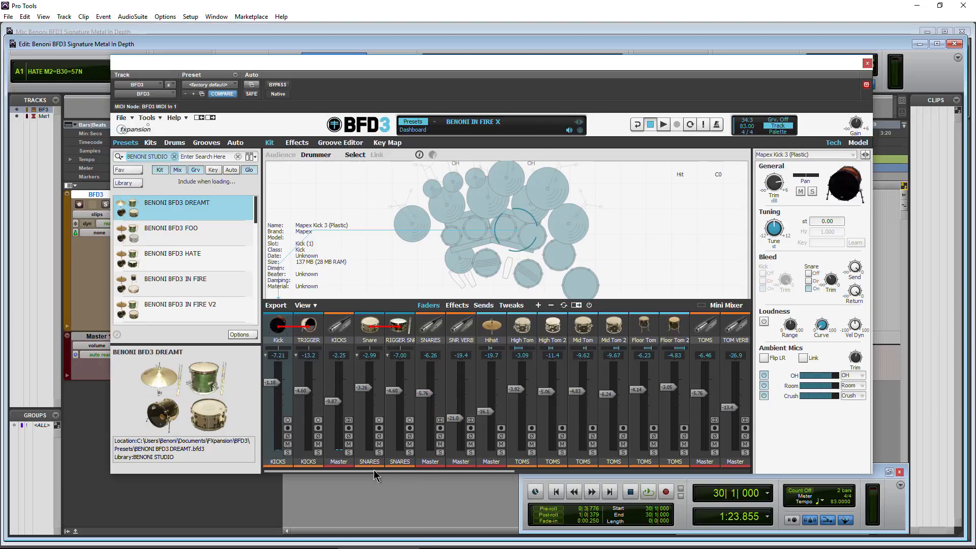
drag(374, 471, 641, 472)
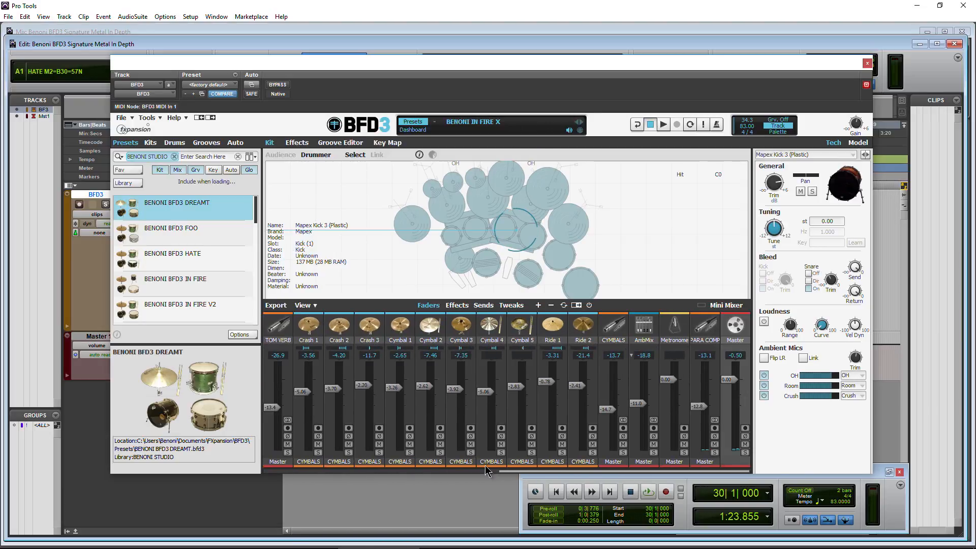
drag(487, 471, 316, 477)
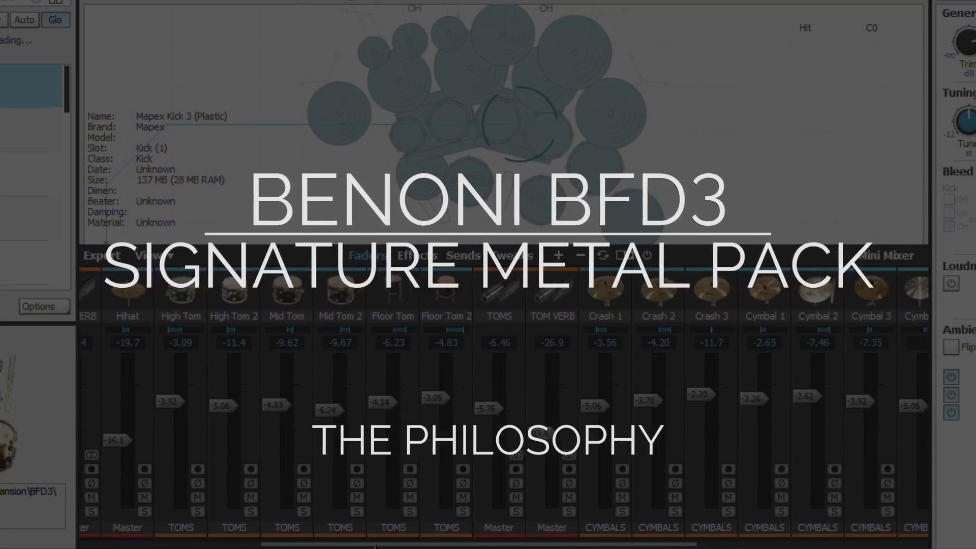
drag(376, 544, 98, 536)
mouse_move(252, 419)
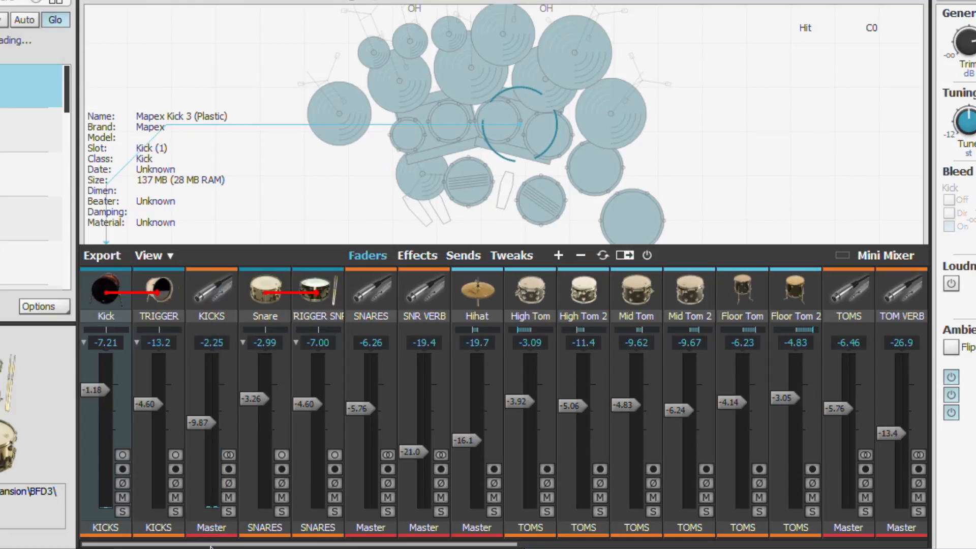
drag(210, 546, 163, 545)
mouse_move(196, 545)
mouse_down()
mouse_move(249, 546)
mouse_move(188, 545)
mouse_up()
scroll(188, 546, right, 10)
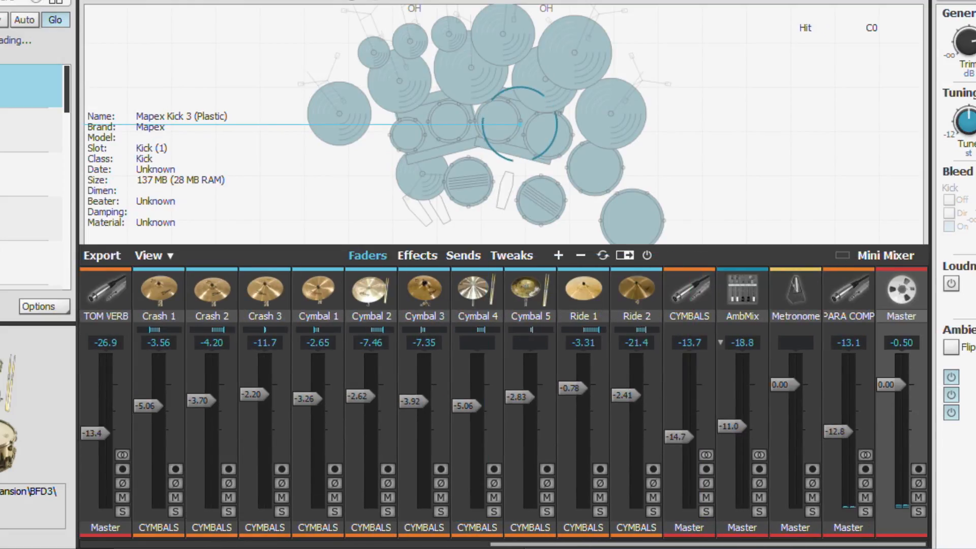
drag(522, 546, 0, 543)
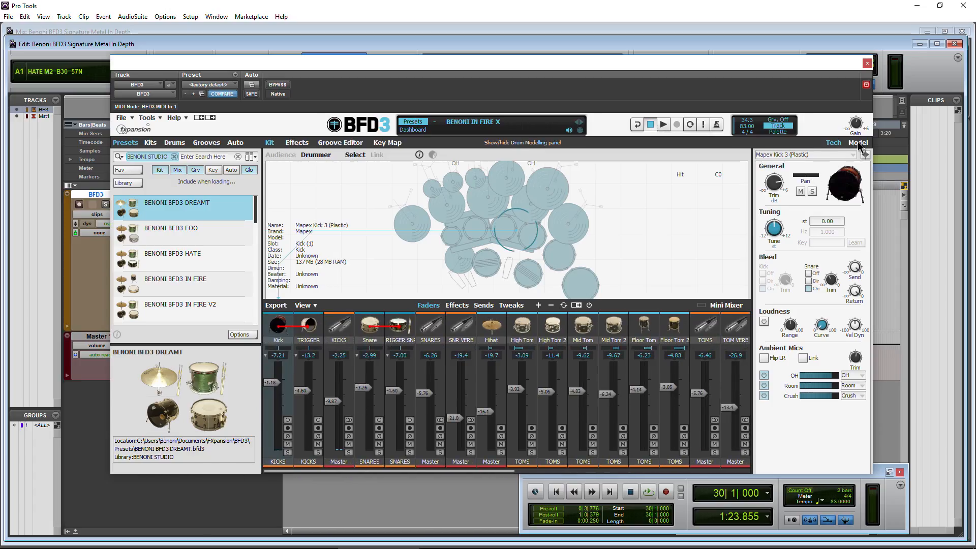
click(833, 142)
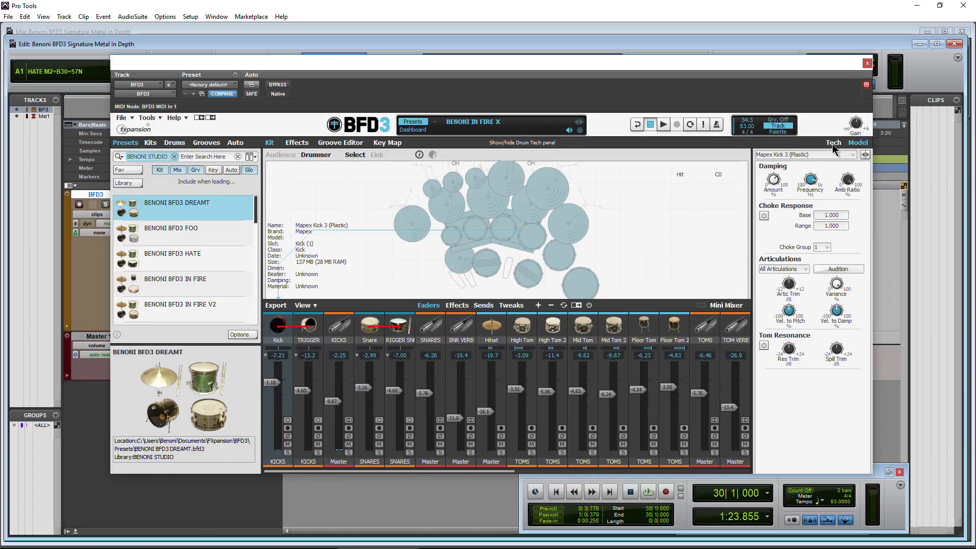
click(833, 144)
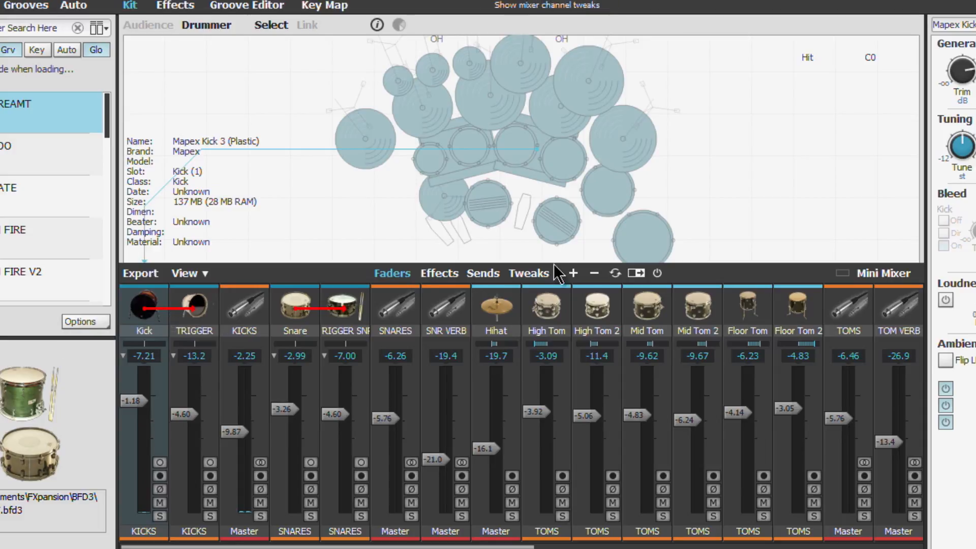
- Audition the kick, solo the TRIGGER channel, and set its fader to -7.99 dB
click(525, 213)
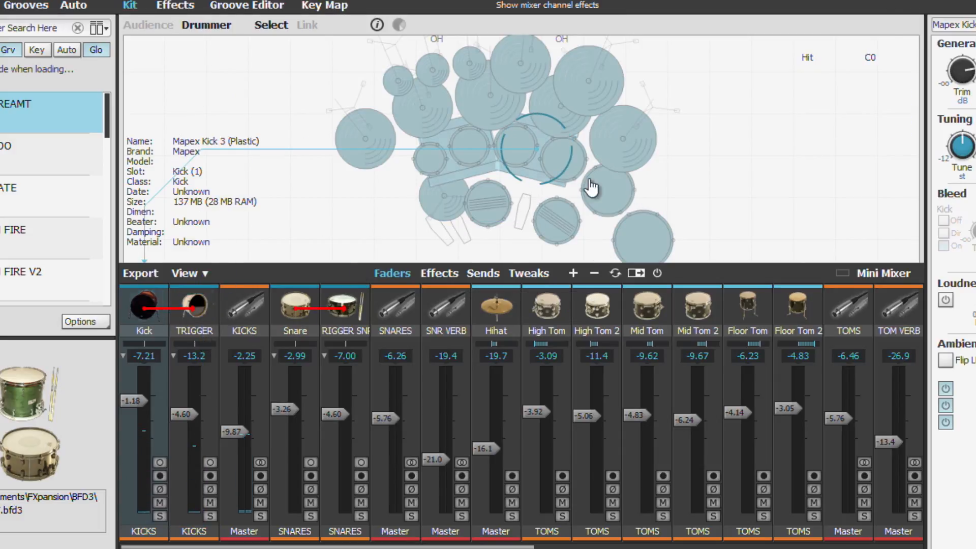
click(529, 208)
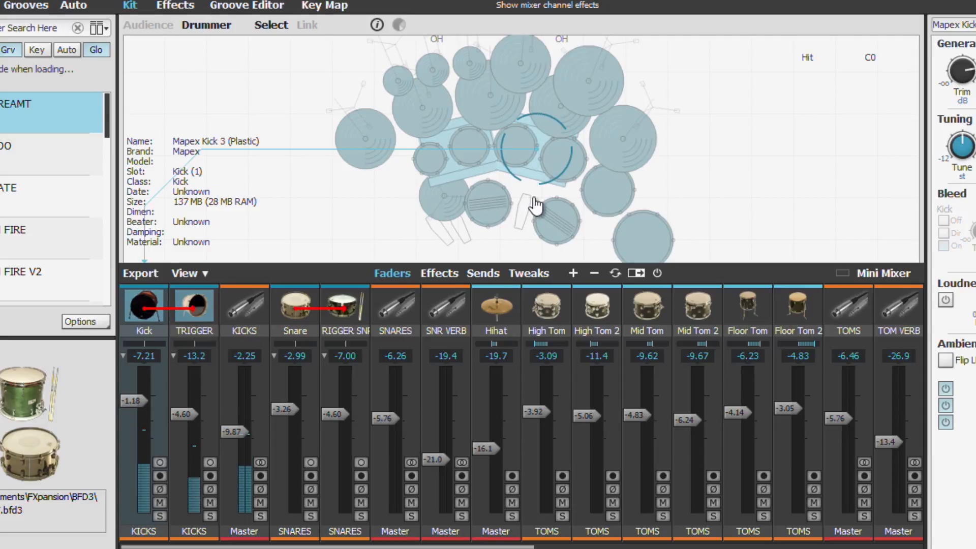
click(210, 514)
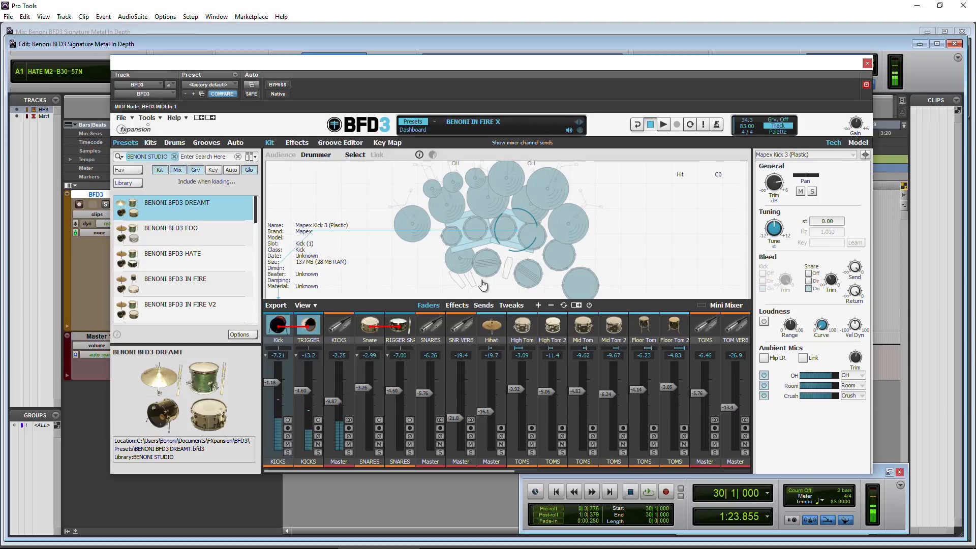
click(318, 452)
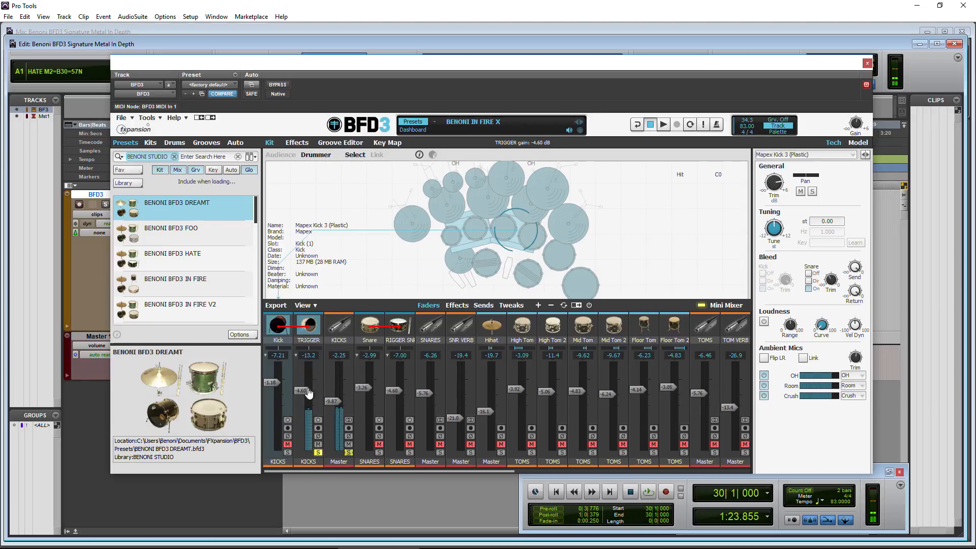
drag(304, 391, 304, 380)
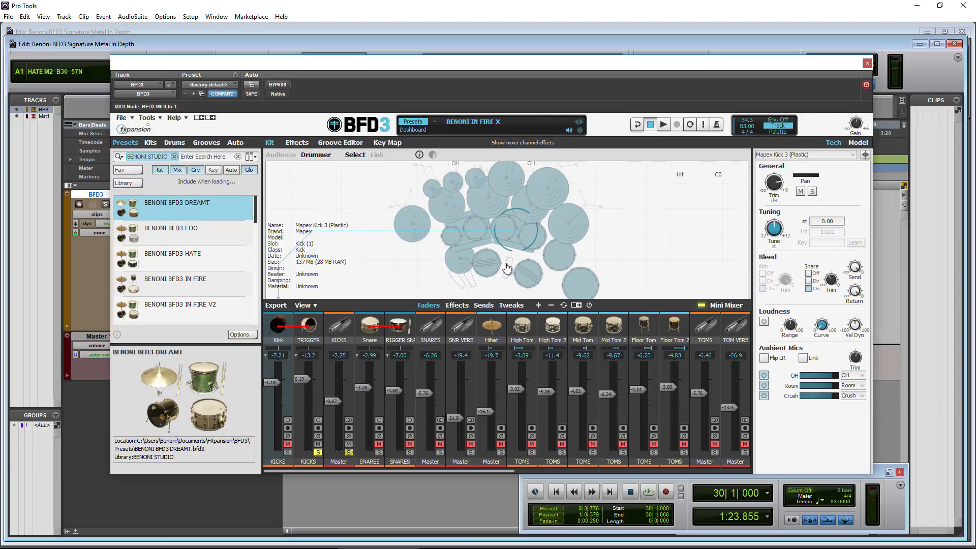
drag(303, 379, 303, 398)
- Select the TRIGGER channel to view its DW Kick tuning and bleed settings, and turn off its solo
click(314, 327)
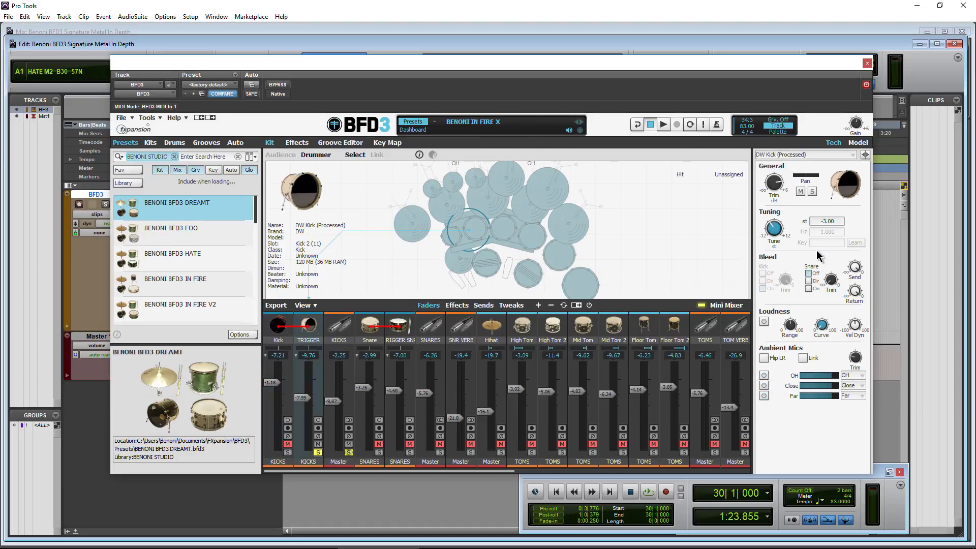
click(811, 271)
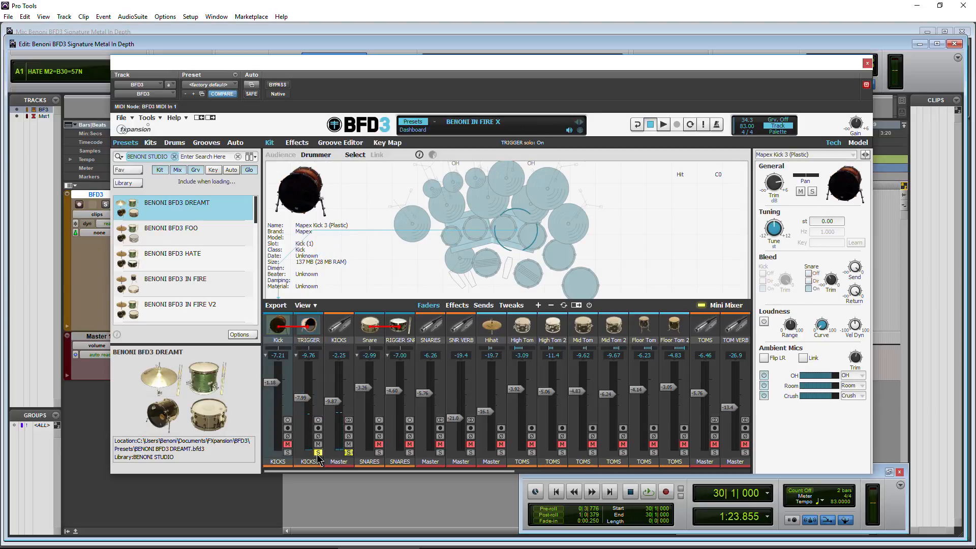
click(318, 453)
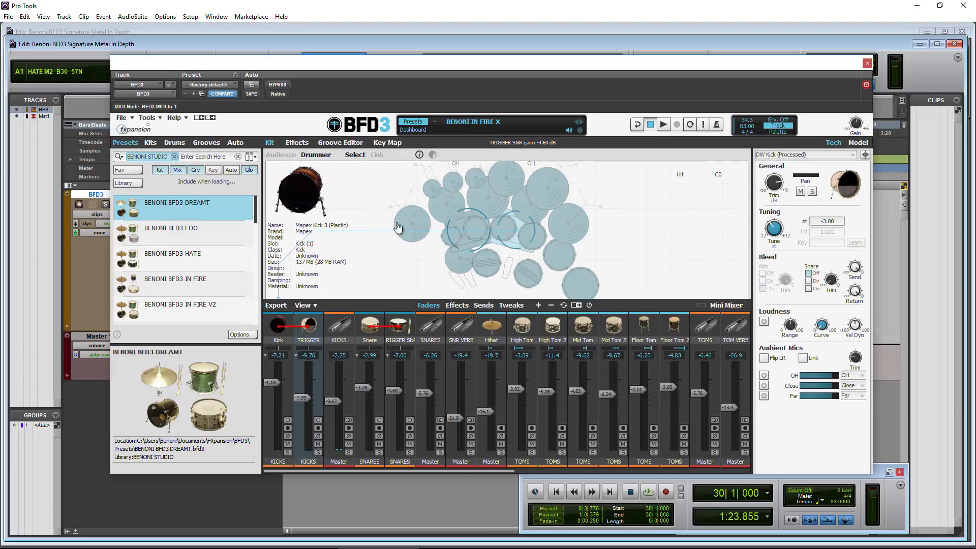
- Examine the Kick and Kick 2 lanes of the IF - EIAC B9 T F groove in the Groove Editor and return to the kit
click(335, 144)
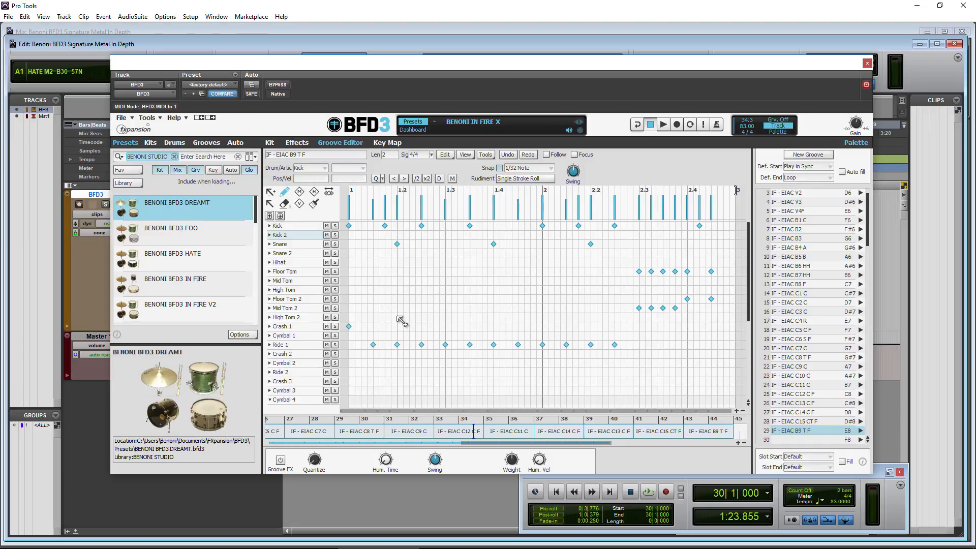
click(270, 143)
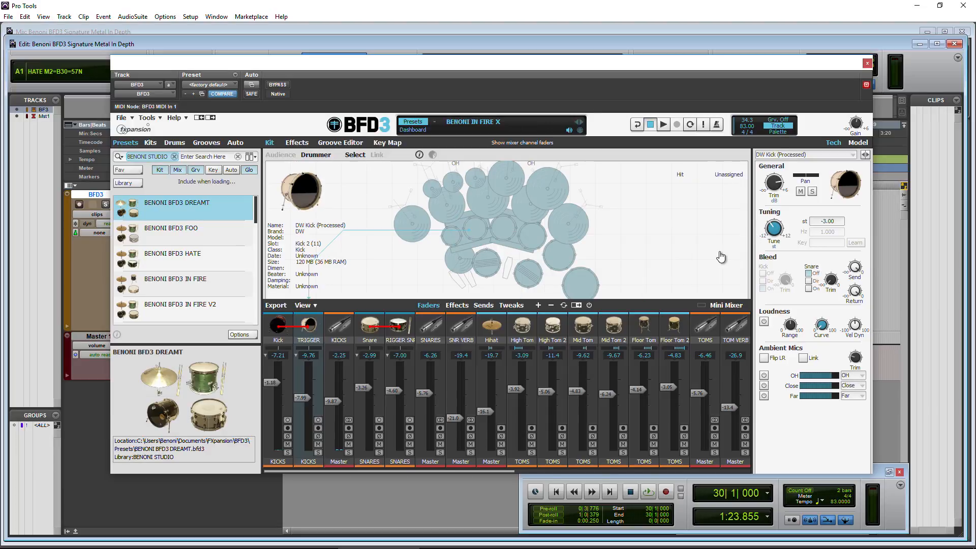
click(342, 145)
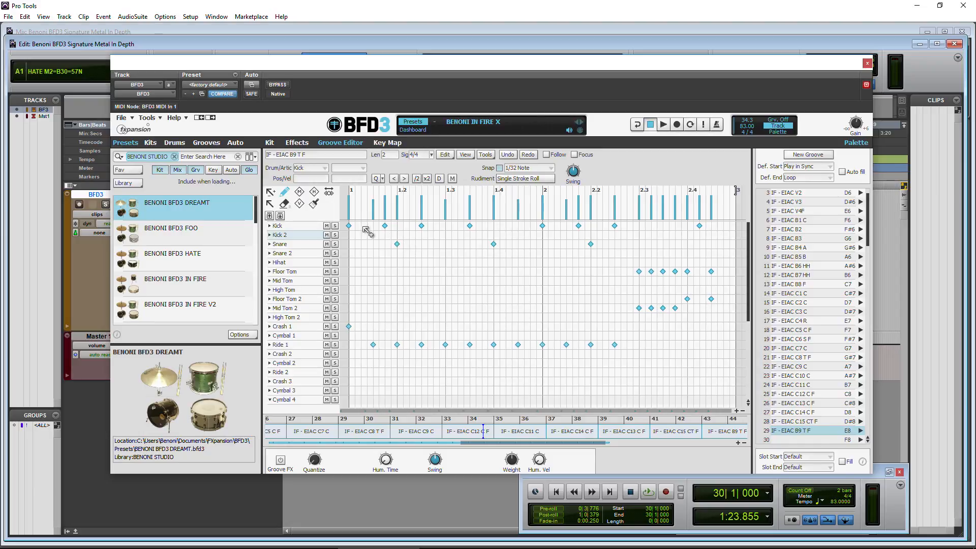
click(270, 143)
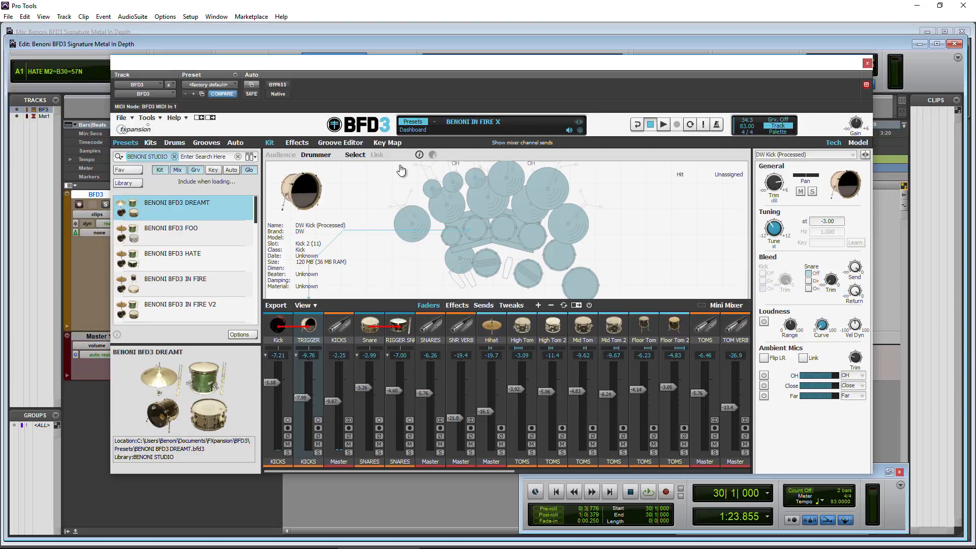
- Show the Dashboard in the header display, and hide and reshow the Drum Tech settings
click(411, 131)
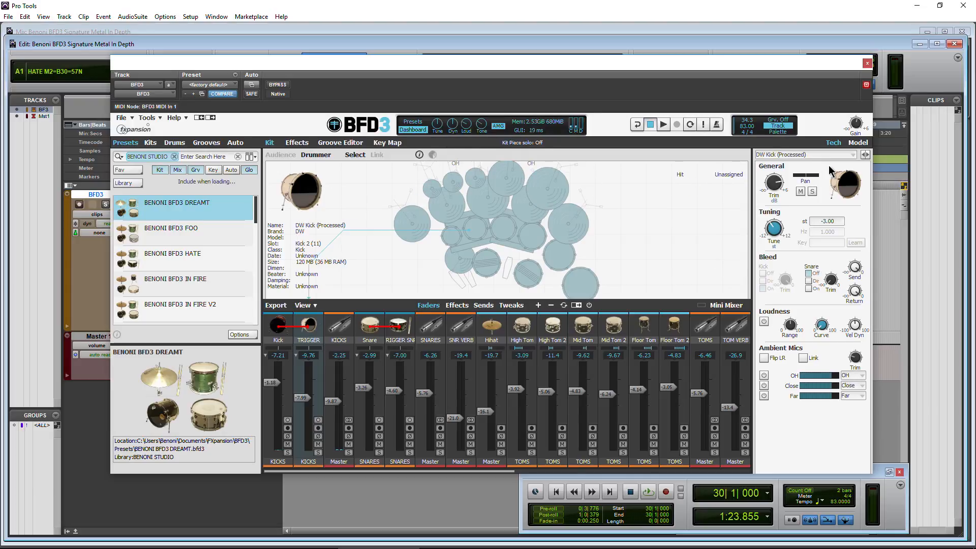
click(836, 145)
click(837, 146)
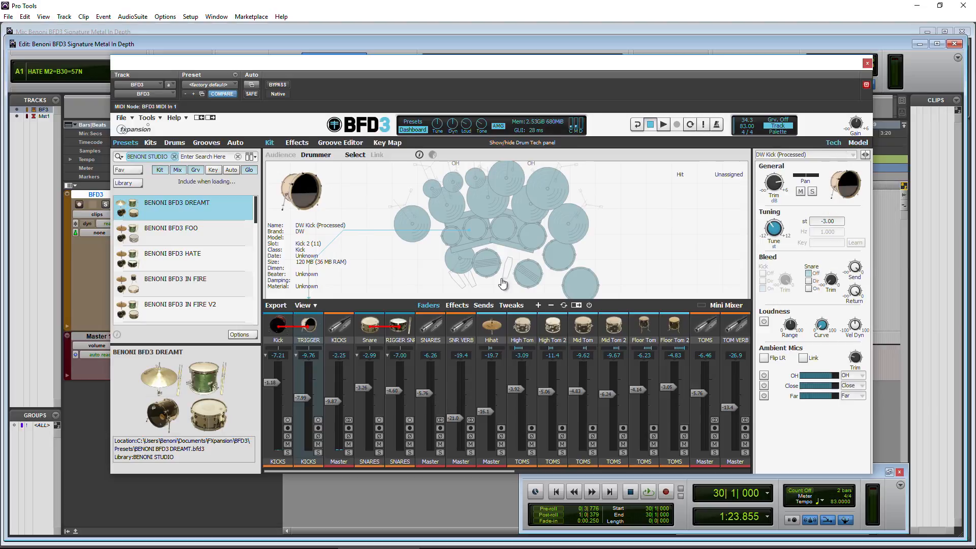
- Audition the main kick and view the Aux output routing options of the TRIGGER channel
click(500, 272)
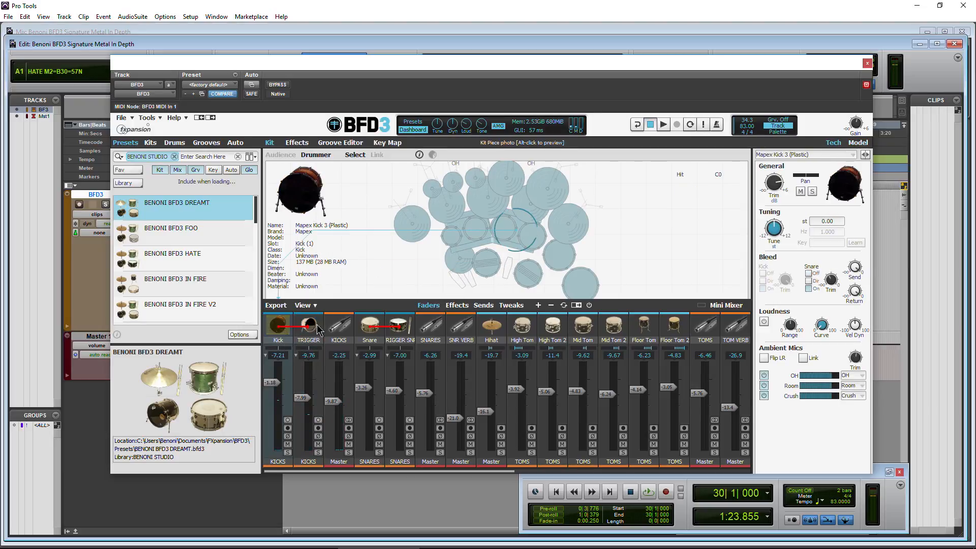
click(510, 266)
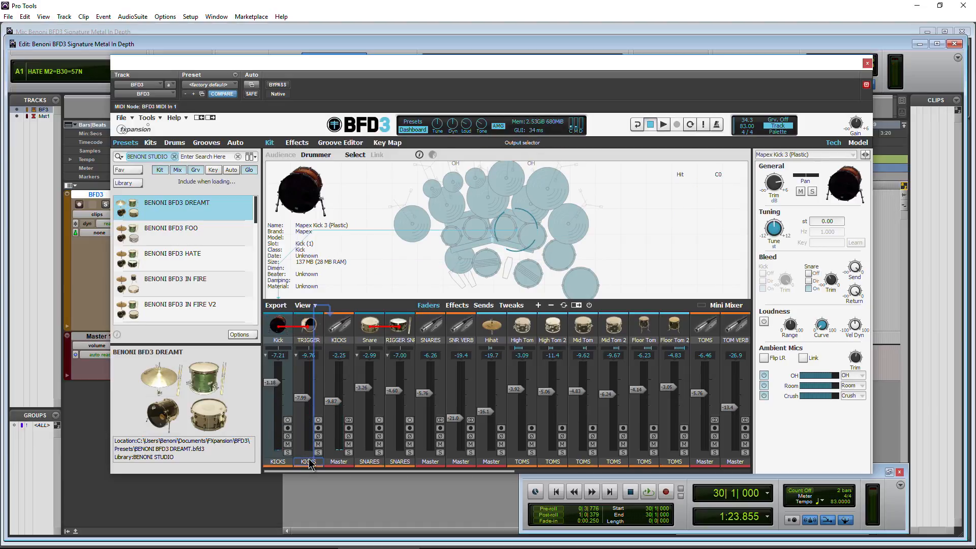
click(310, 463)
mouse_move(313, 445)
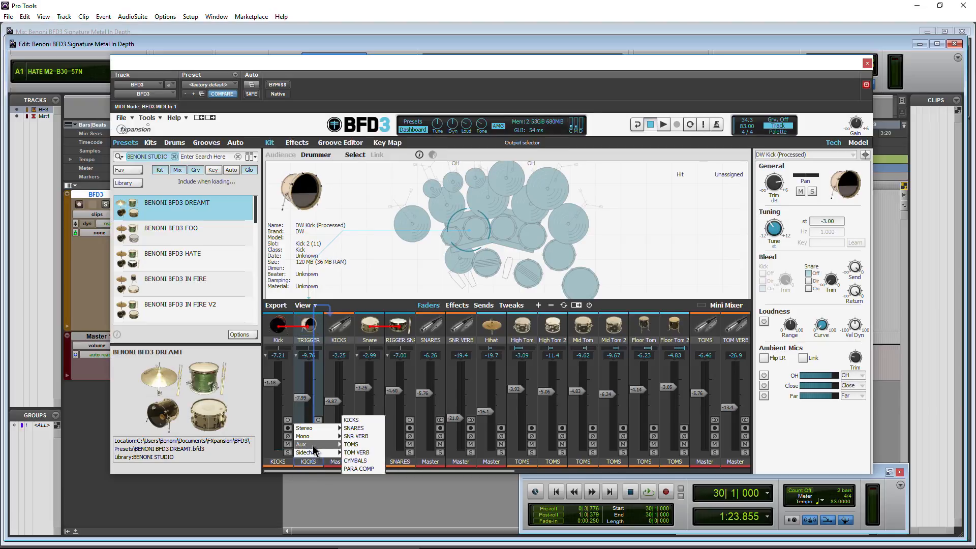
click(340, 327)
- Audition the kick and set the faders to -2.62 dB for Kick, -6.96 dB for TRIGGER, and -4.60 dB for KICKS
click(509, 267)
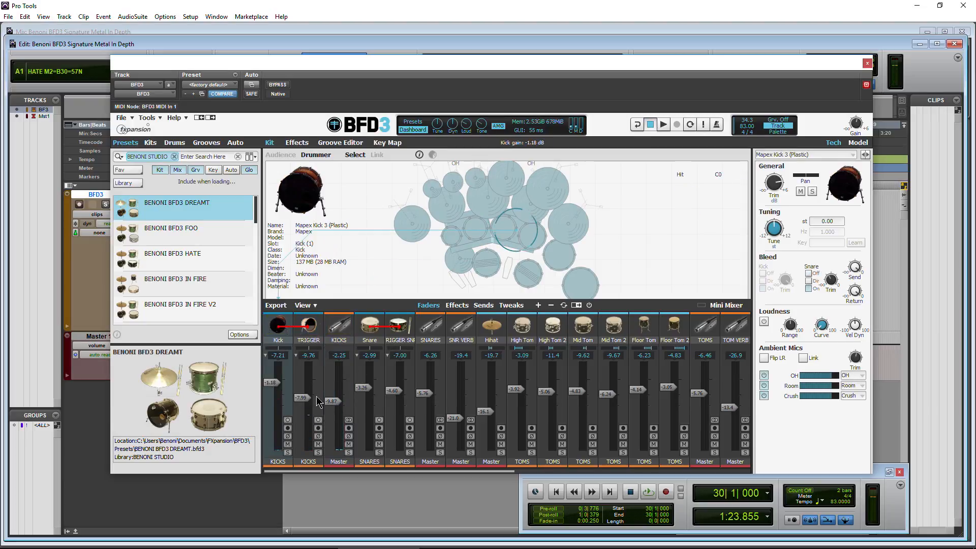
drag(333, 402, 273, 389)
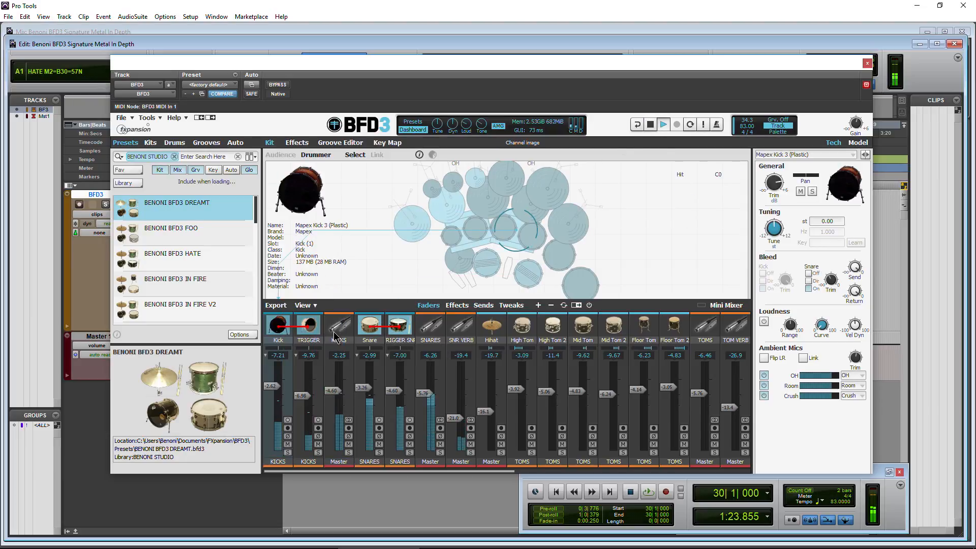
- Set the faders to -4.83 dB for Kick, -9.87 dB for TRIGGER and -13.7 dB for KICKS, and stop playback
drag(301, 396, 298, 437)
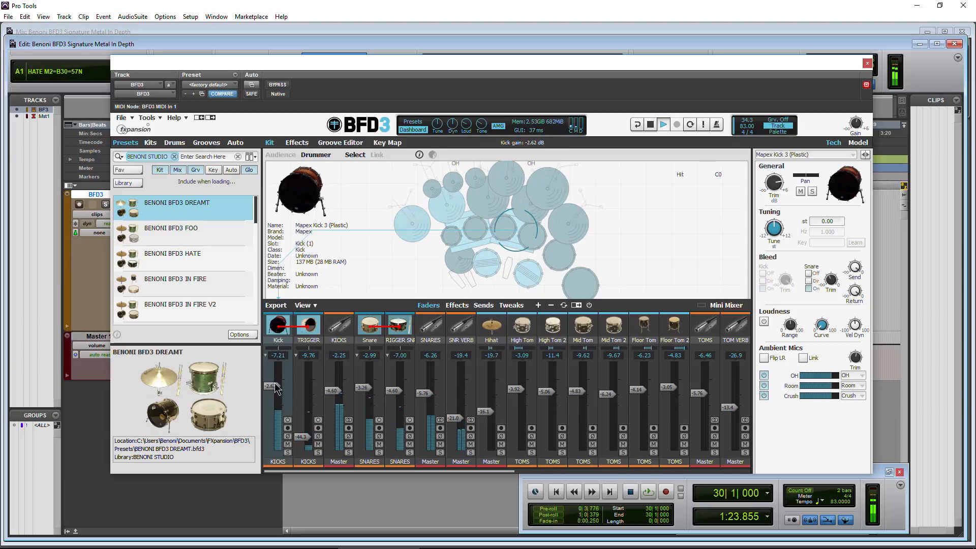
mouse_move(272, 387)
mouse_down()
mouse_move(272, 444)
mouse_move(272, 391)
mouse_up()
drag(301, 441, 338, 408)
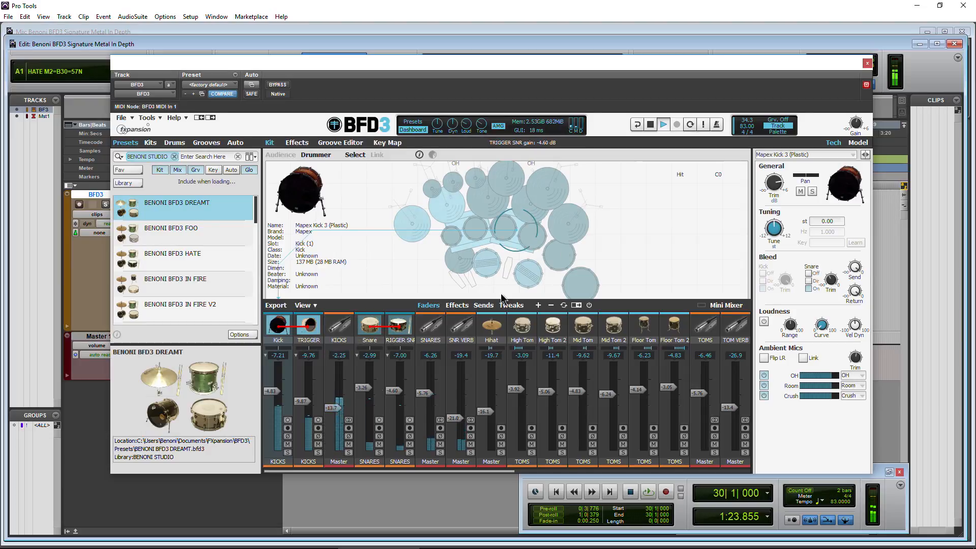
click(650, 124)
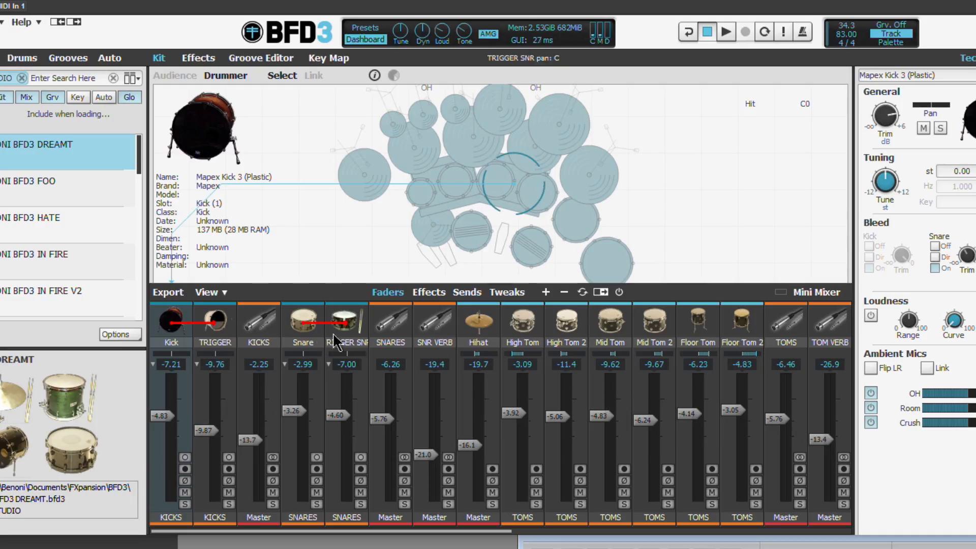
- Audition the Tama Tempesta snare and the Mapex Black Panther Blade trigger snare in the kit
click(308, 333)
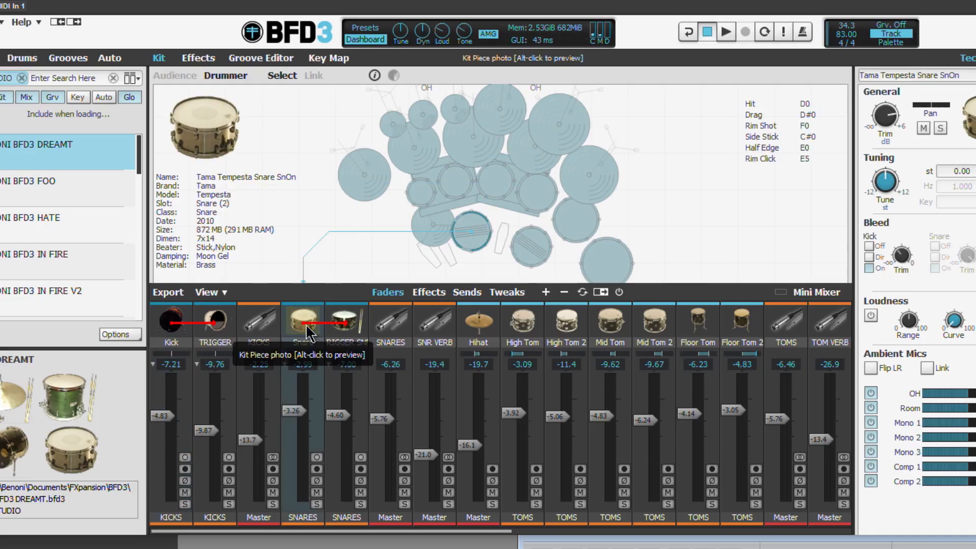
alt+click(468, 241)
alt+click(468, 241)
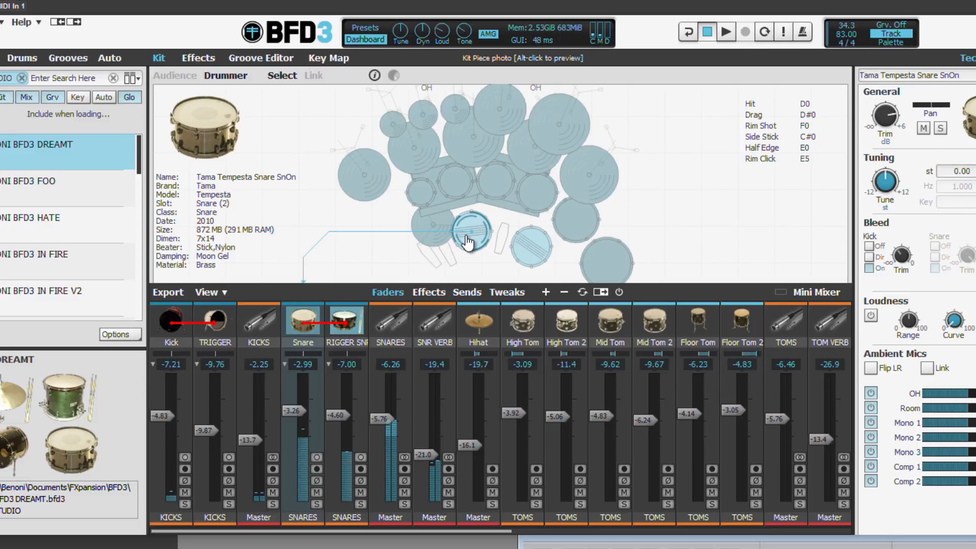
alt+click(530, 250)
click(530, 250)
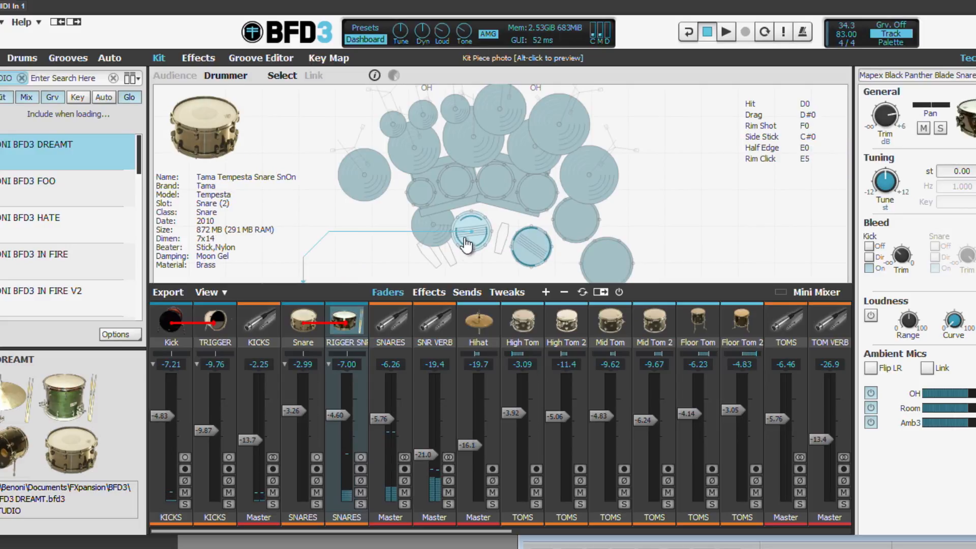
alt+click(532, 250)
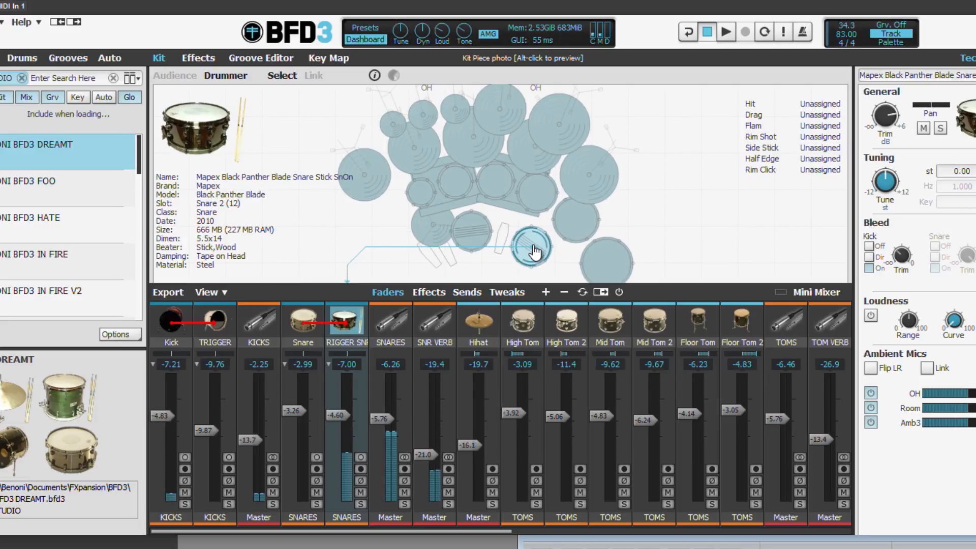
alt+click(532, 250)
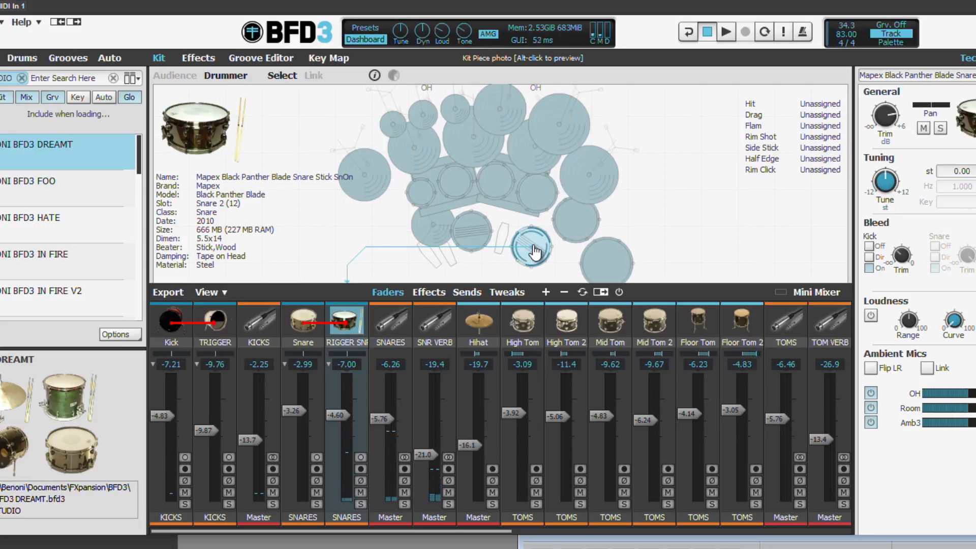
click(471, 250)
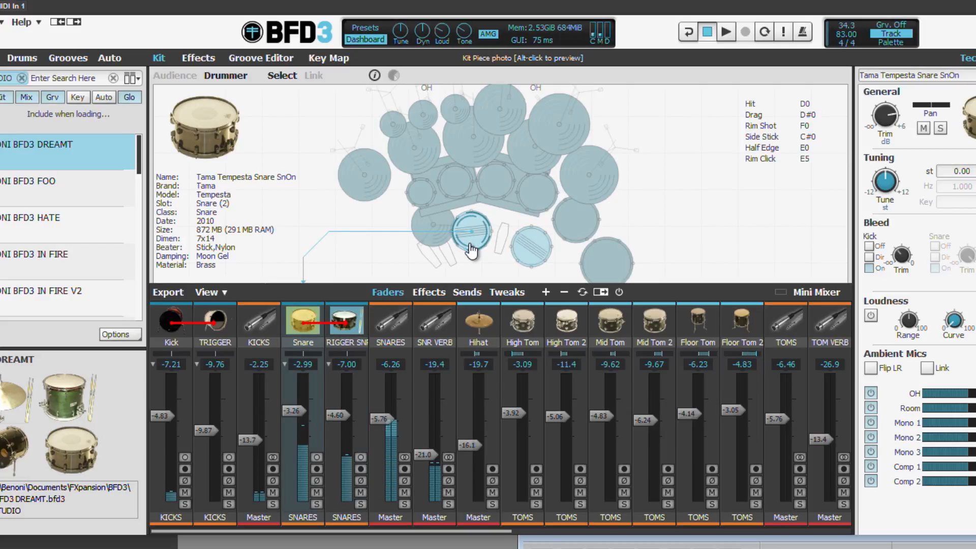
- Mute and unmute the TRIGGER SNR channel and the Snare channel in turn to compare the two snare layers
click(360, 491)
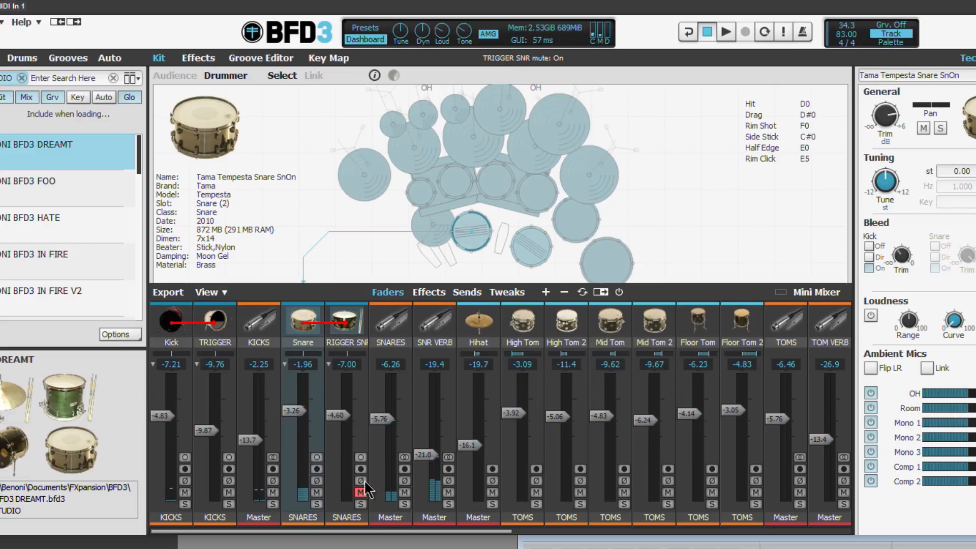
click(360, 492)
click(317, 492)
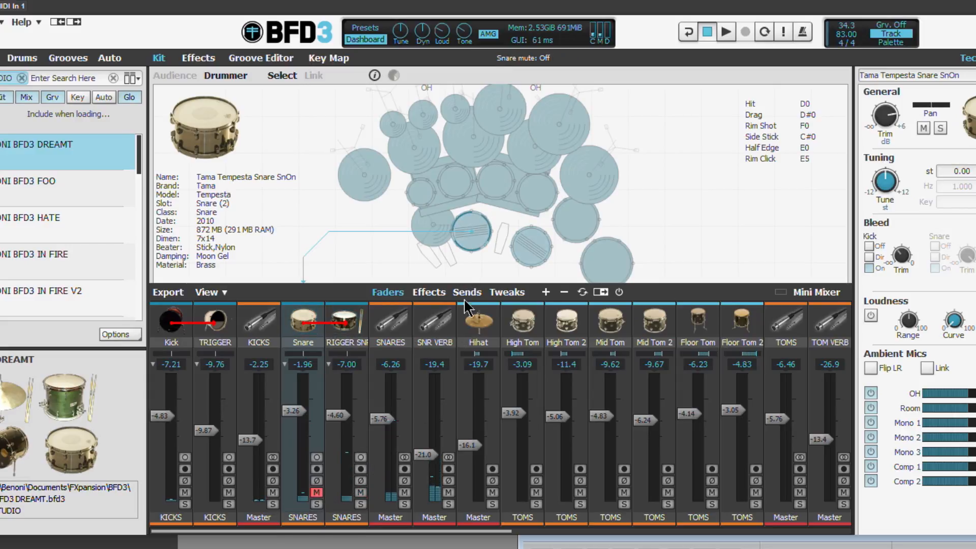
click(316, 492)
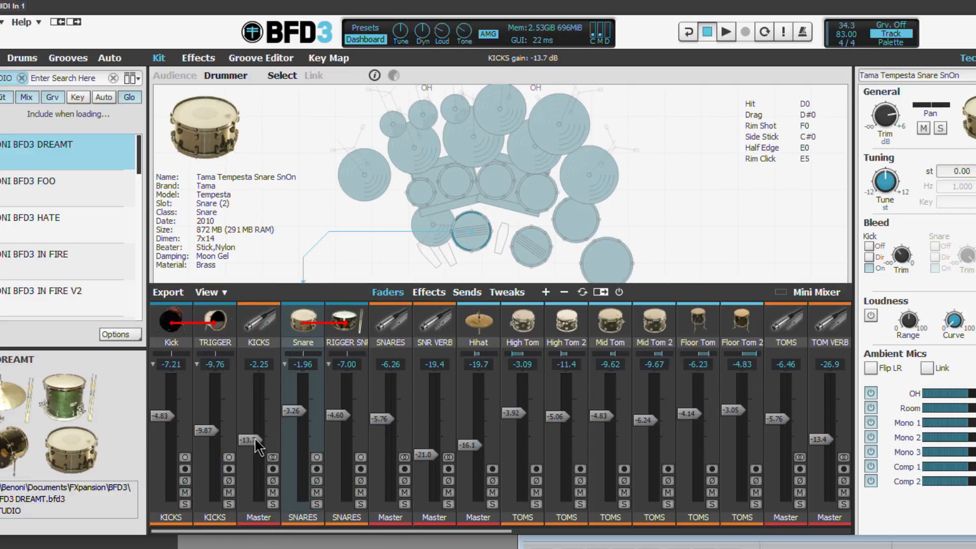
- Set the KICKS fader to -6.24 dB, and look over the mixer channel sends before showing the faders again
mouse_move(249, 440)
mouse_down()
mouse_move(253, 414)
mouse_move(255, 426)
mouse_up()
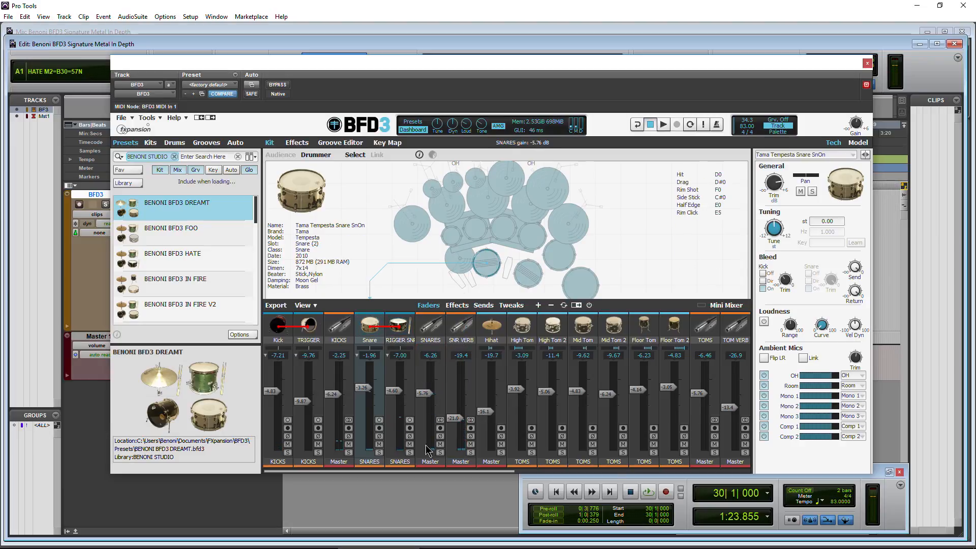
click(483, 305)
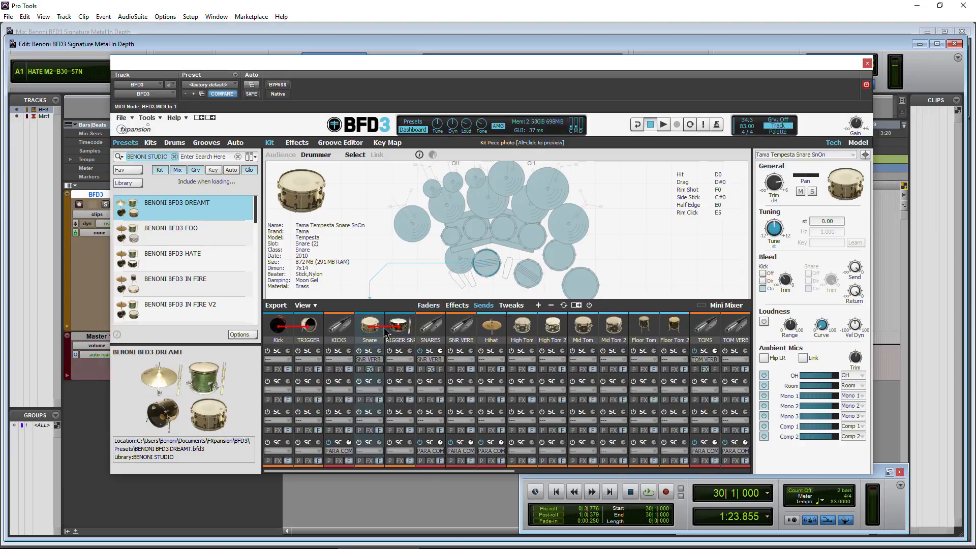
click(429, 306)
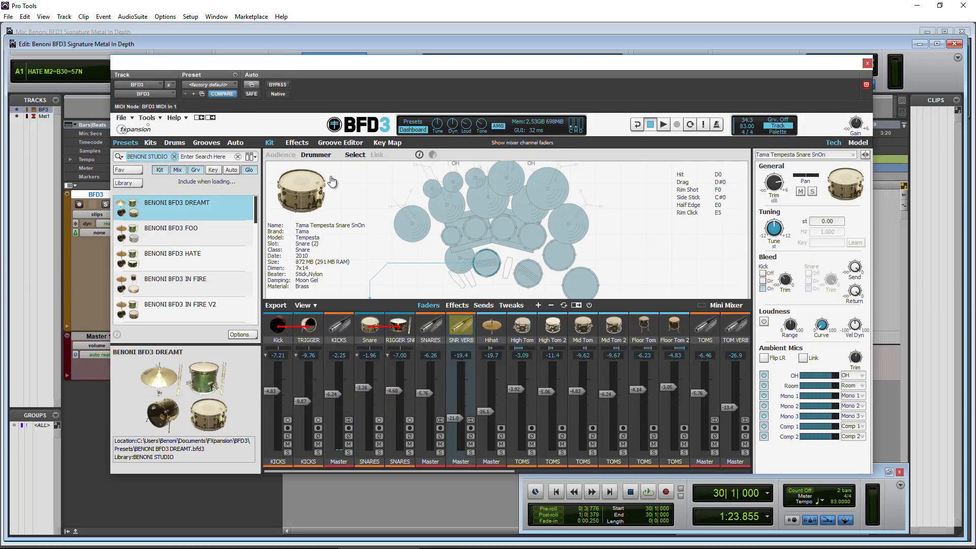
- Examine the effects chain of the SNR VERB channel, including the EQ8, Breverb Hall and Breverb Plate and the available effect commands
click(296, 142)
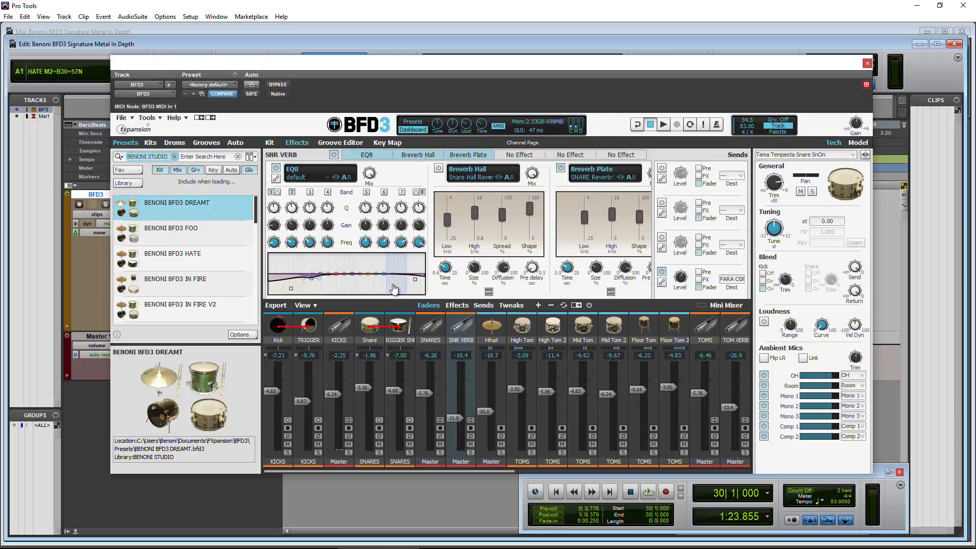
click(404, 155)
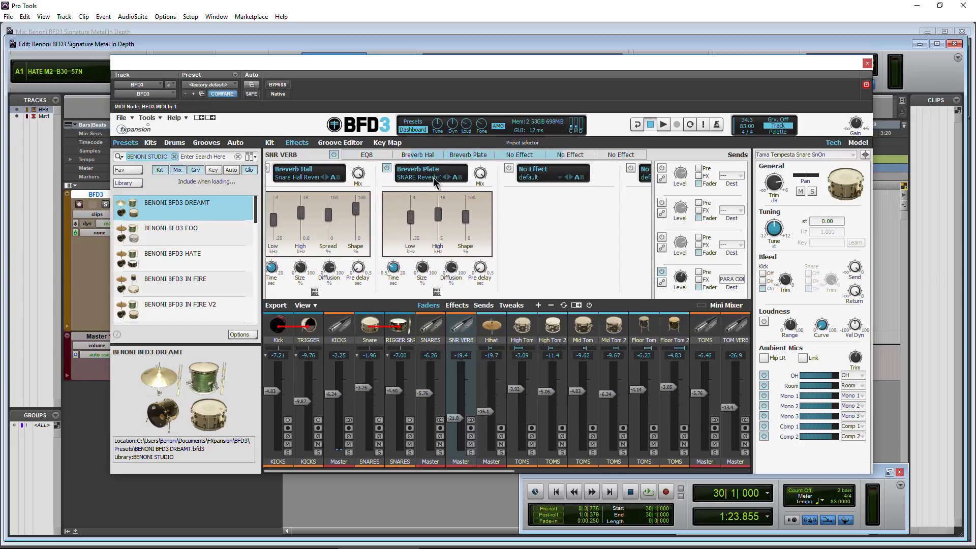
right_click(450, 207)
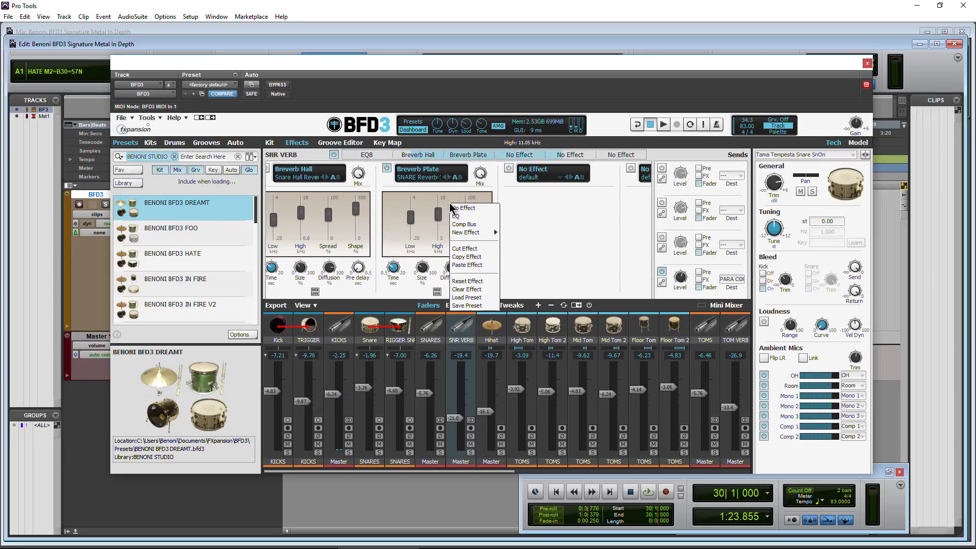
click(565, 252)
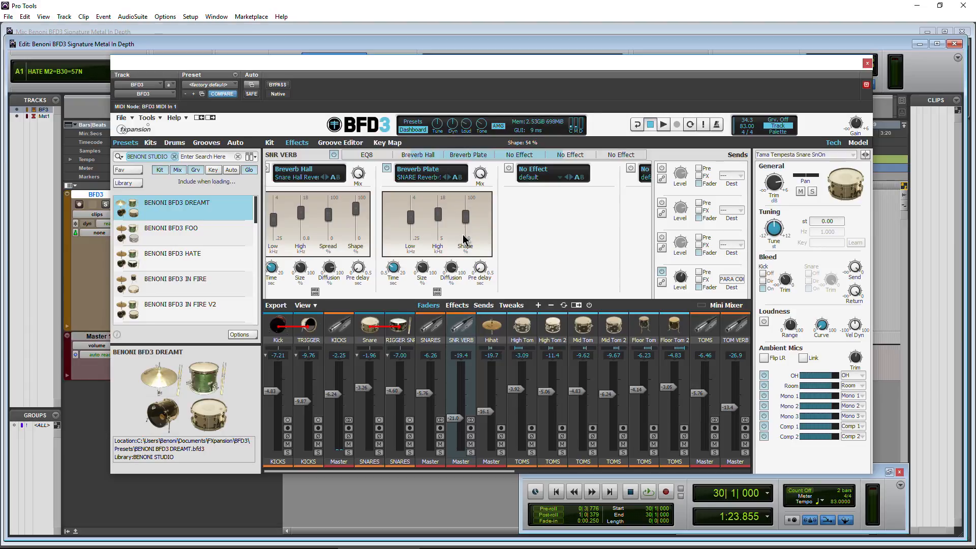
click(367, 154)
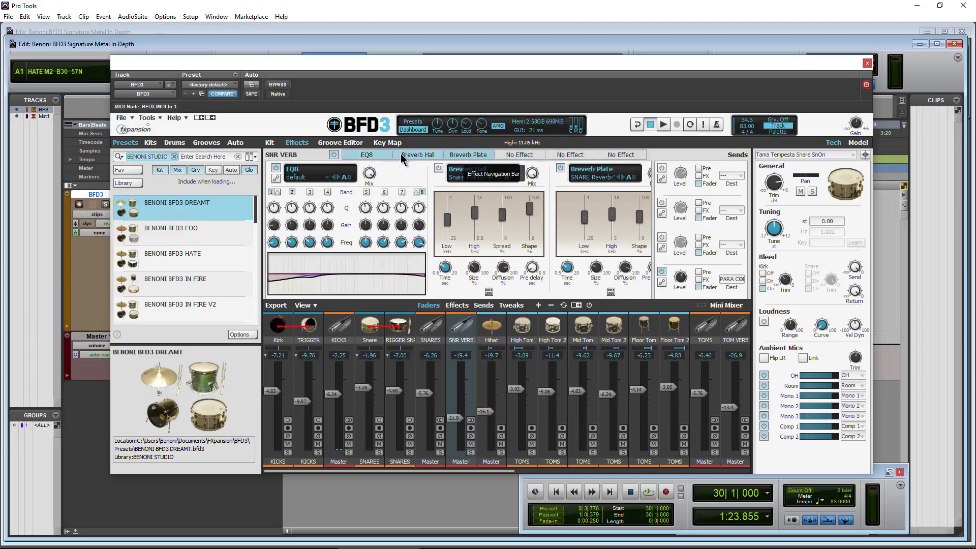
- Examine the effects chain of the TRIGGER channel, from both EQ8 slots to the DCAM EnvShaper and Limiter
click(306, 331)
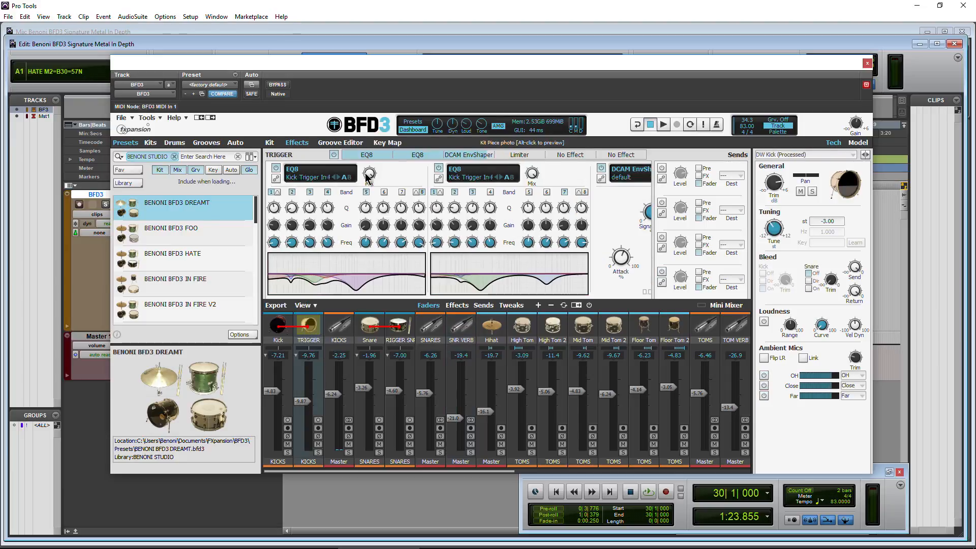
click(420, 156)
click(391, 154)
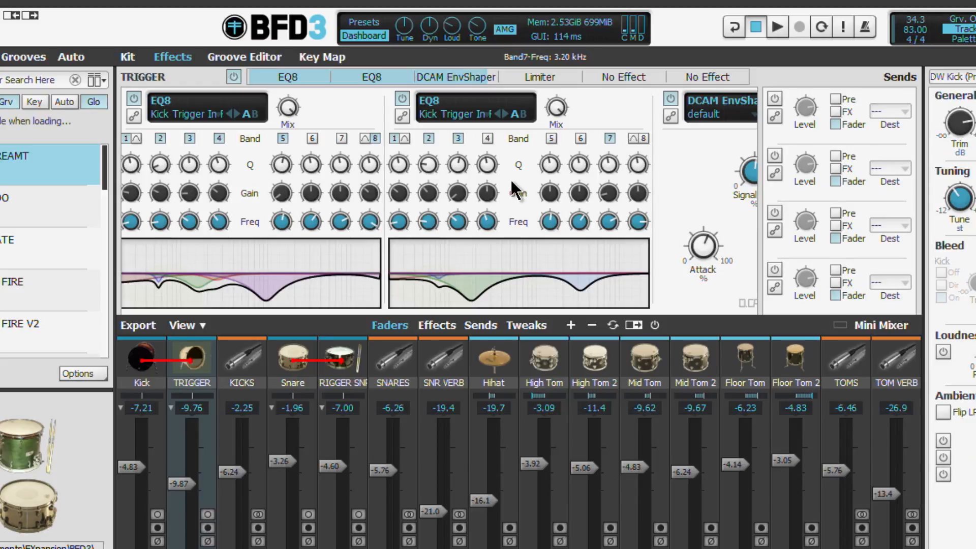
right_click(510, 179)
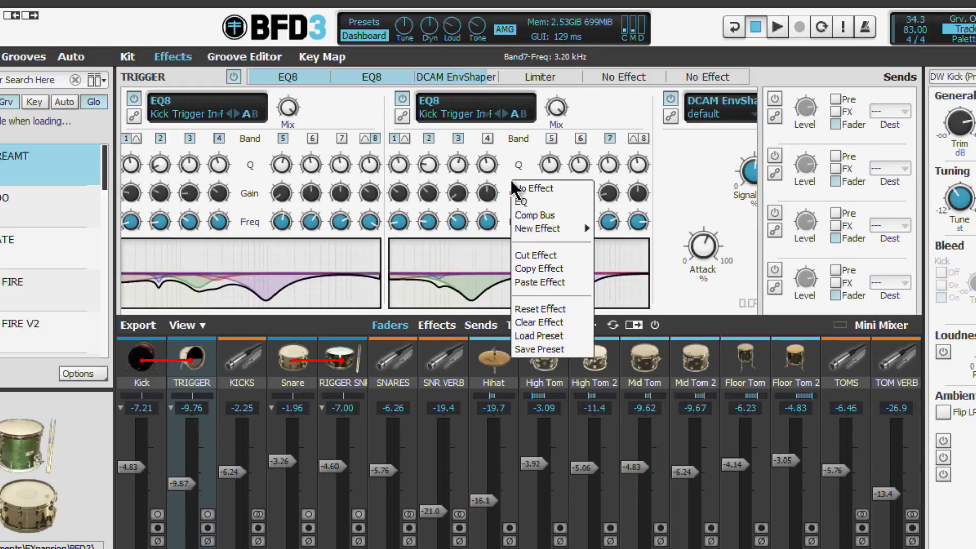
click(591, 106)
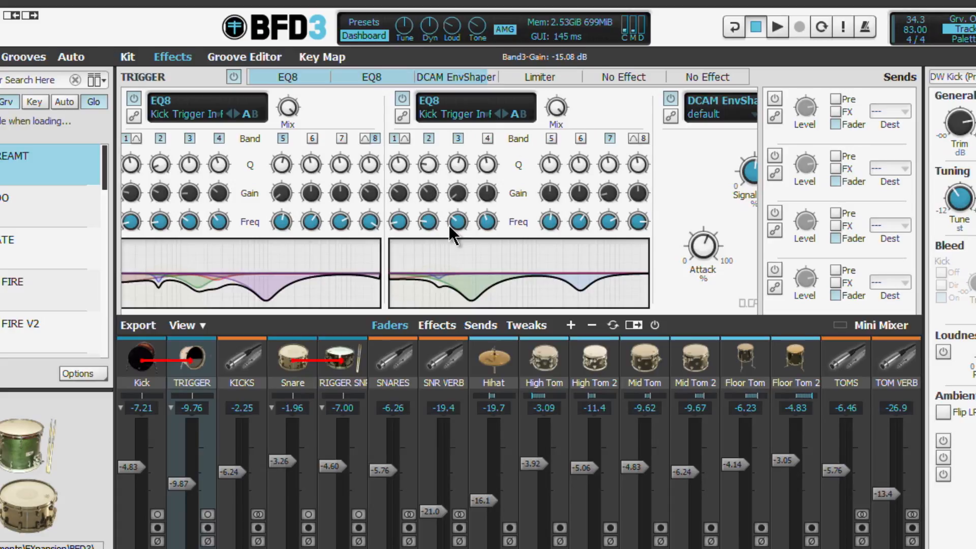
drag(443, 78, 527, 81)
- View the effects of the KICKS, Snare, TRIGGER SNR, SNARES and SNR VERB channels one after another
click(241, 382)
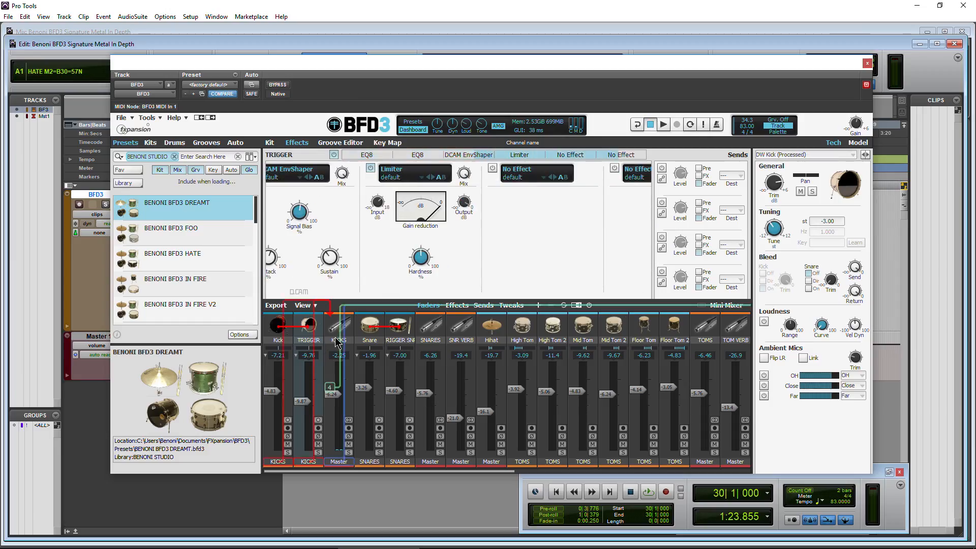
click(367, 329)
click(396, 329)
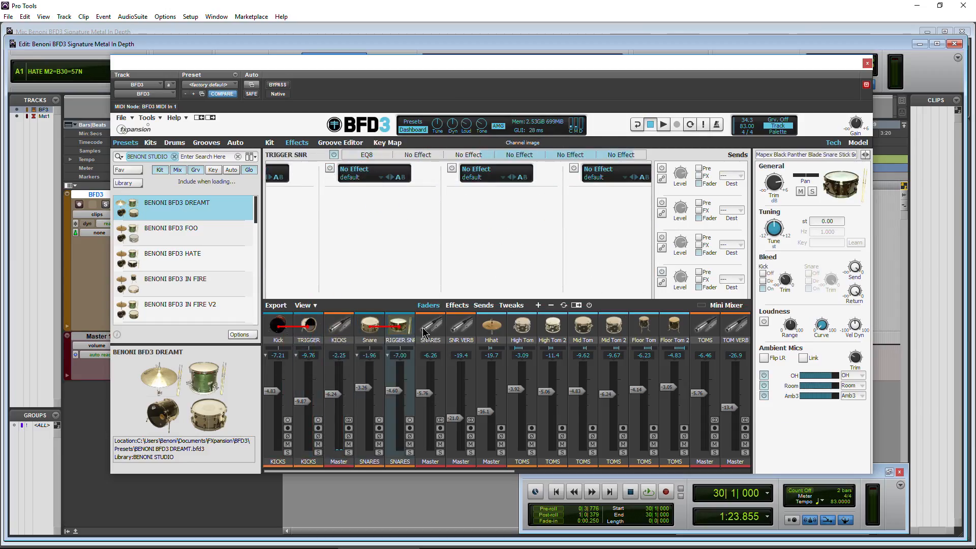
click(426, 329)
click(458, 330)
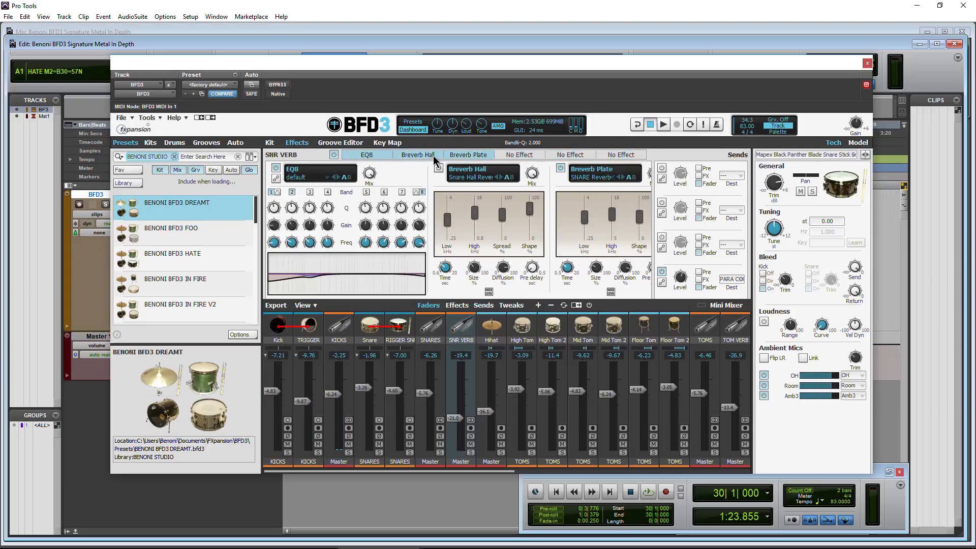
- Audition the main snare in the kit and set the SNR VERB fader to -4.60 dB
click(401, 338)
drag(368, 473, 392, 473)
click(484, 274)
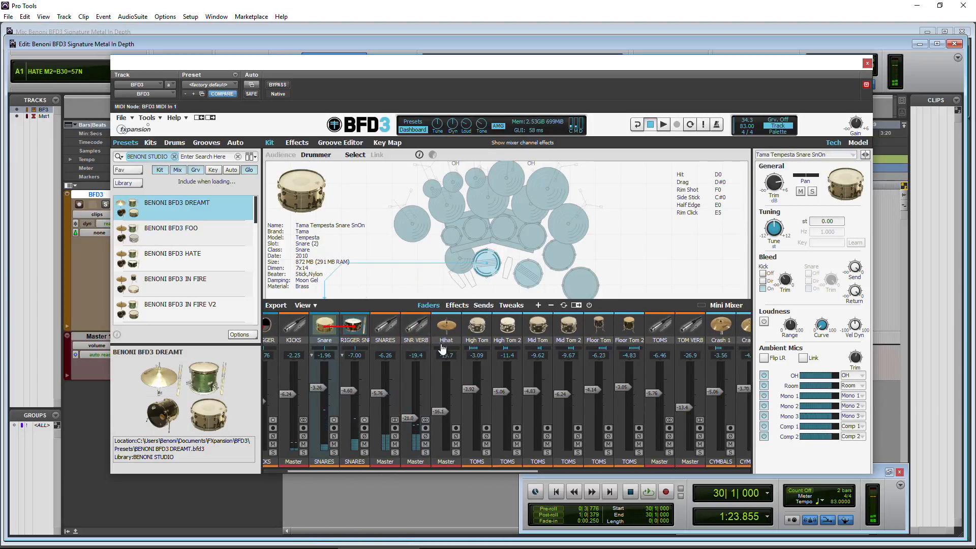
drag(413, 394, 413, 390)
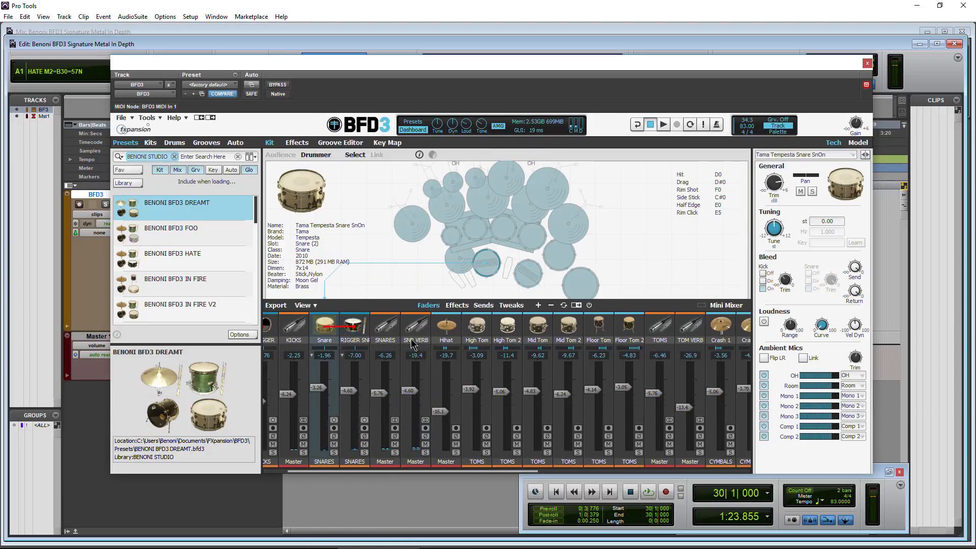
- Compare the effects chain of the SNR VERB channel with that of the Snare channel
click(300, 142)
drag(443, 153, 362, 155)
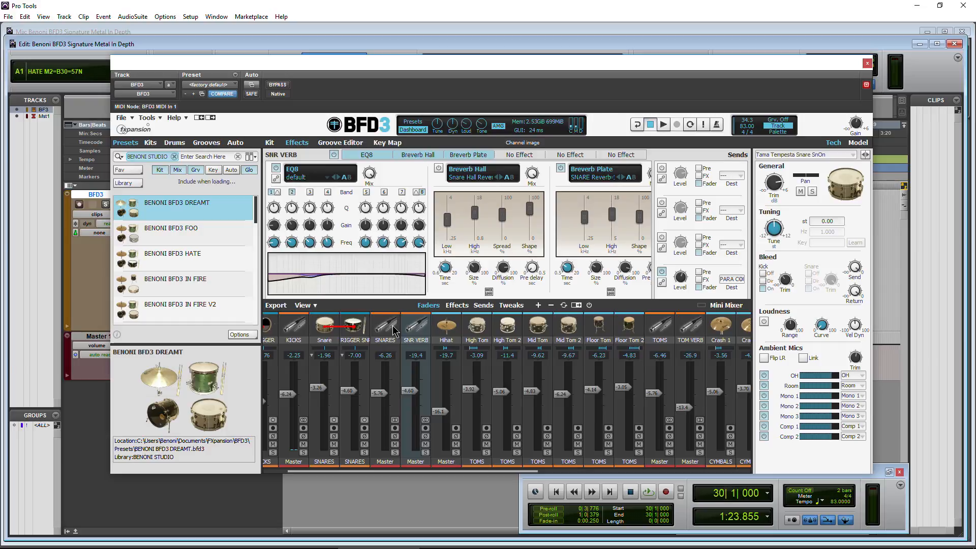
click(324, 330)
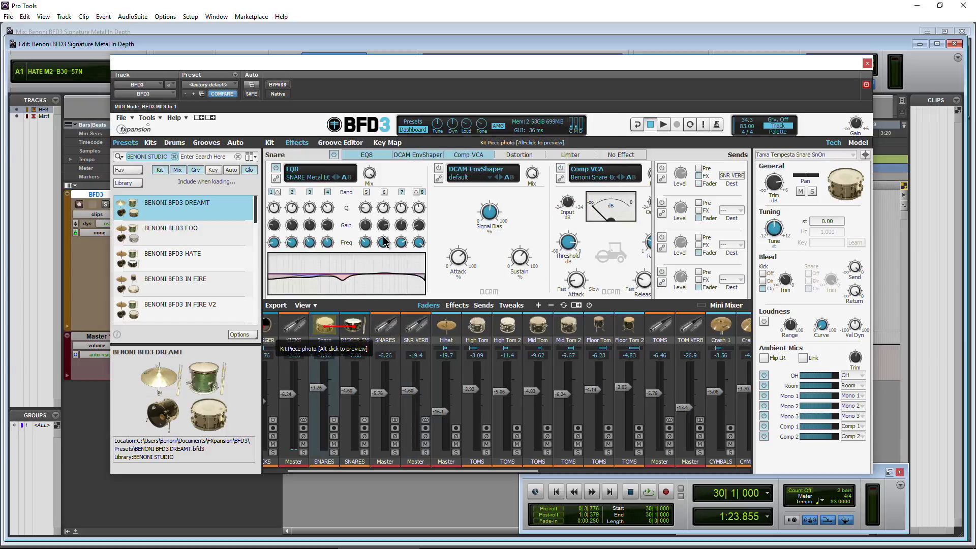
drag(392, 157, 367, 156)
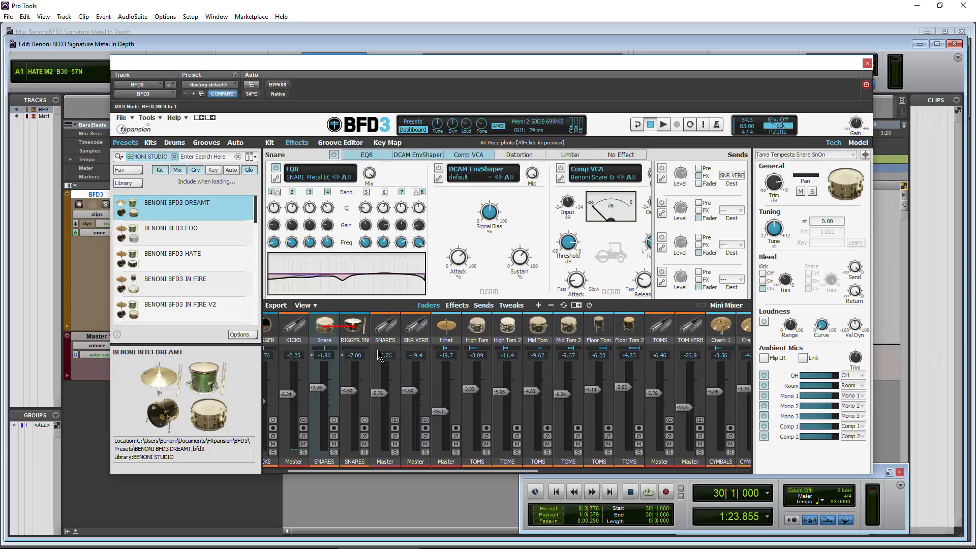
click(414, 329)
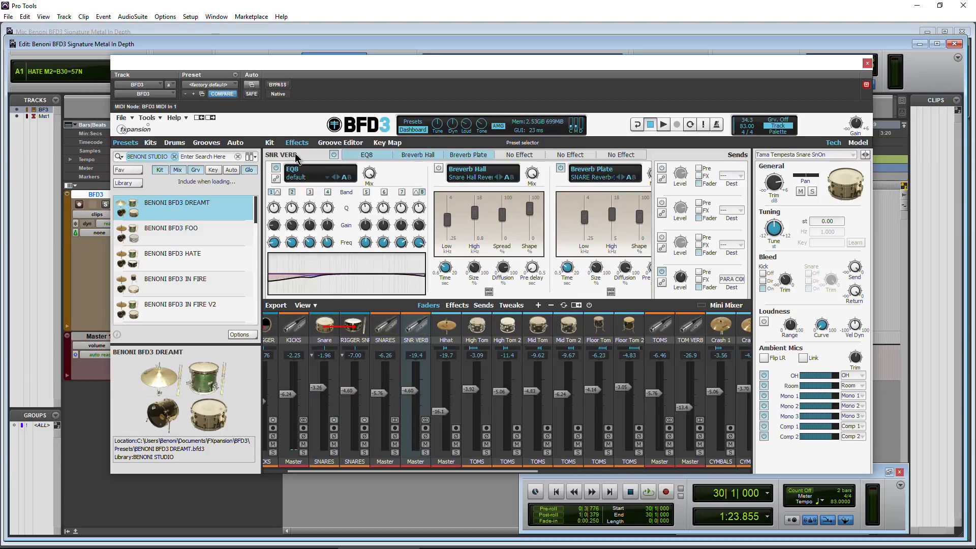
- Return to the kit view and show the channel sends in the mixer
click(269, 142)
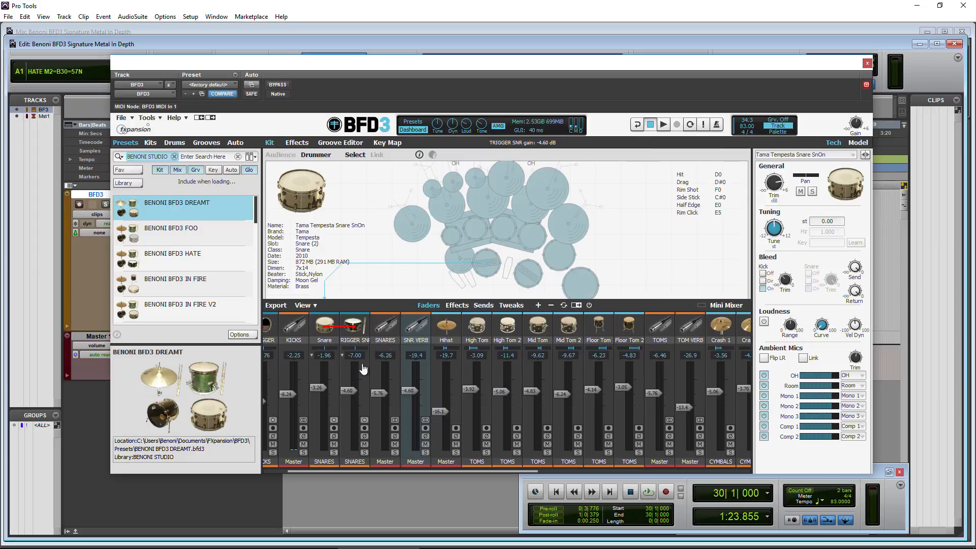
click(481, 306)
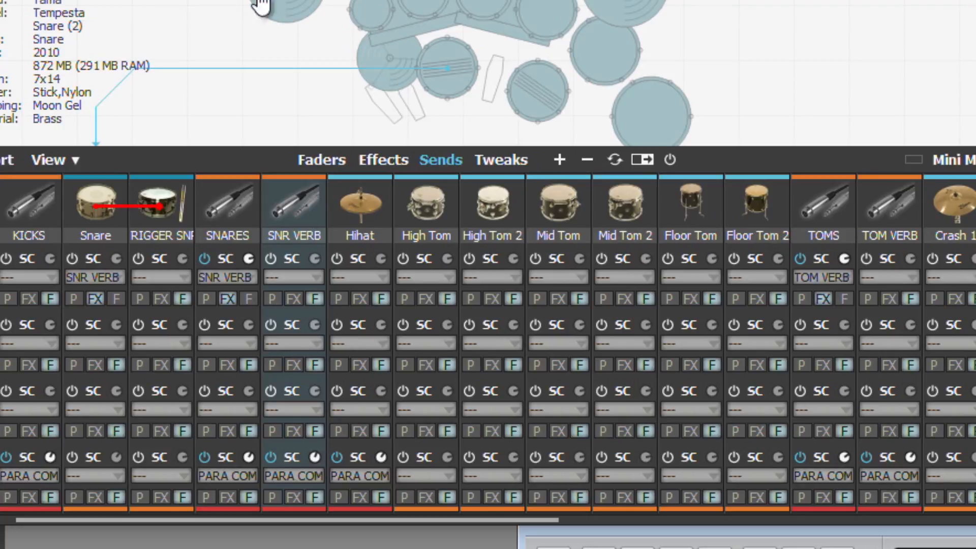
- Show the channel faders, audition the main snare and lower the SNR VERB fader to -18.6 dB
click(330, 163)
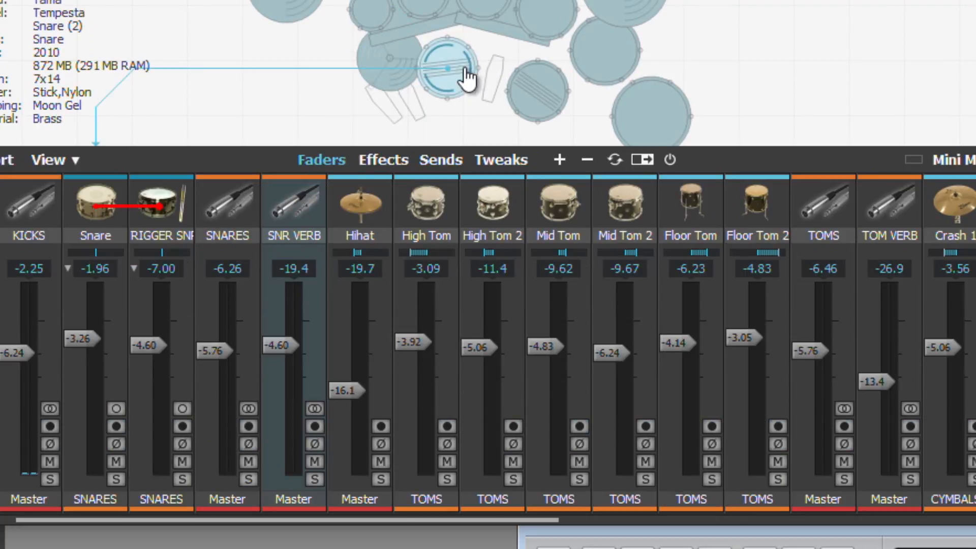
click(444, 91)
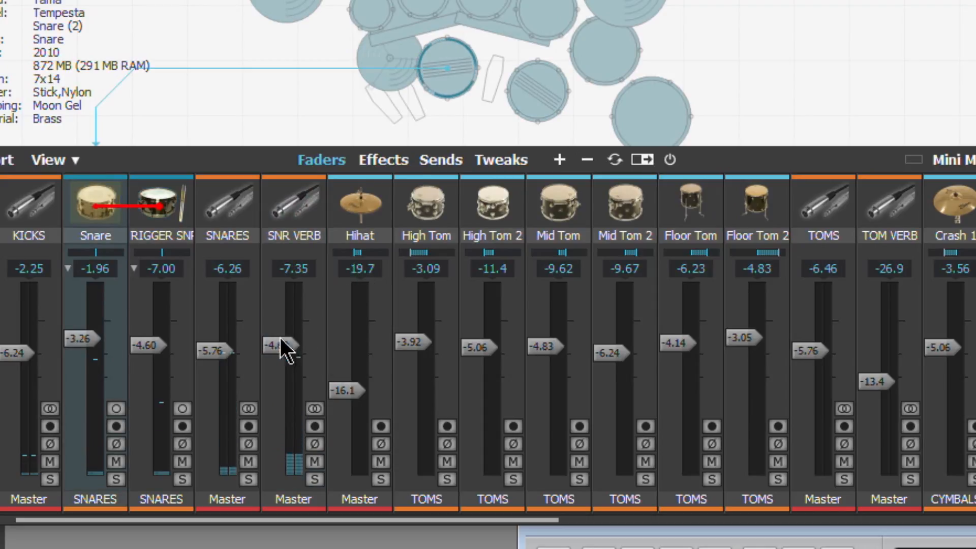
drag(279, 347, 279, 392)
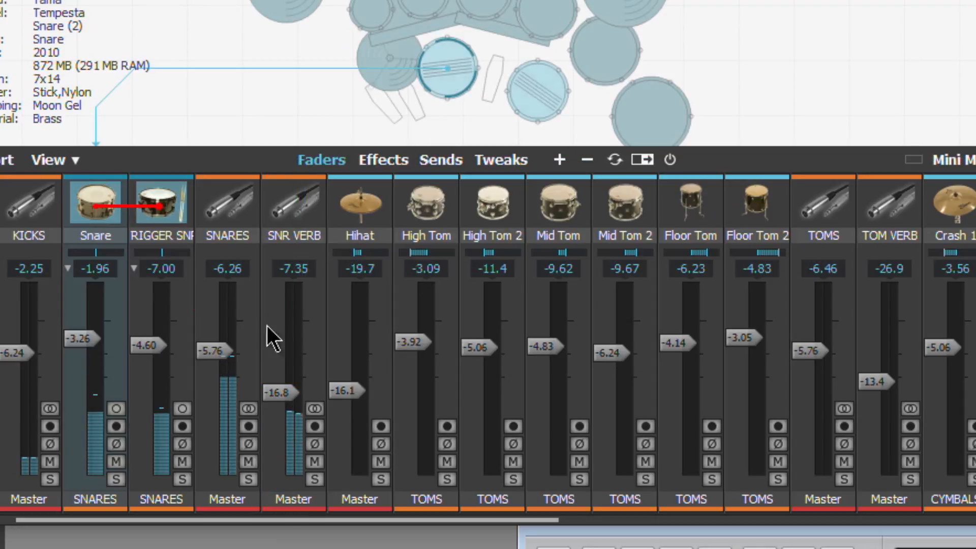
drag(276, 393, 279, 398)
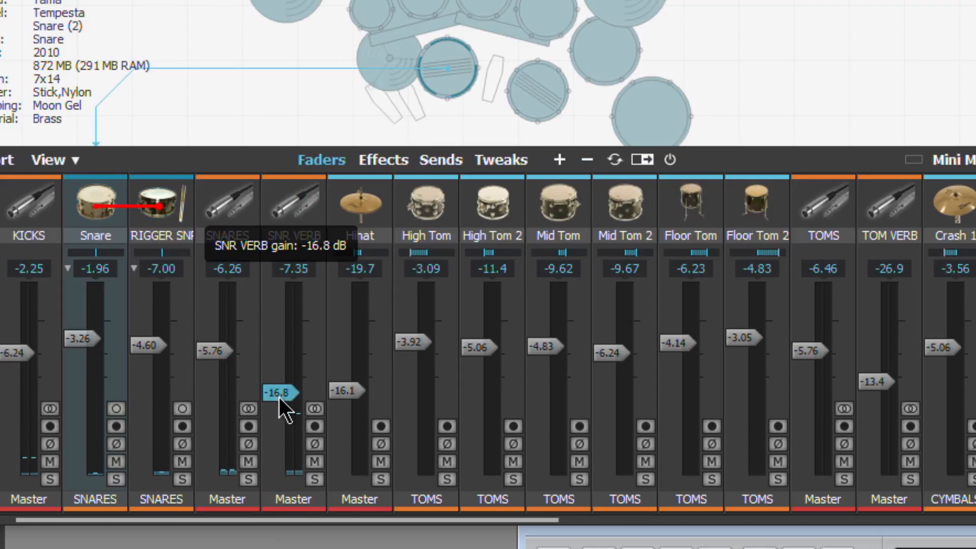
- Audition the hi-hat and the high, mid and floor toms one after another in the kit
scroll(281, 531, right, 1)
drag(280, 522, 346, 523)
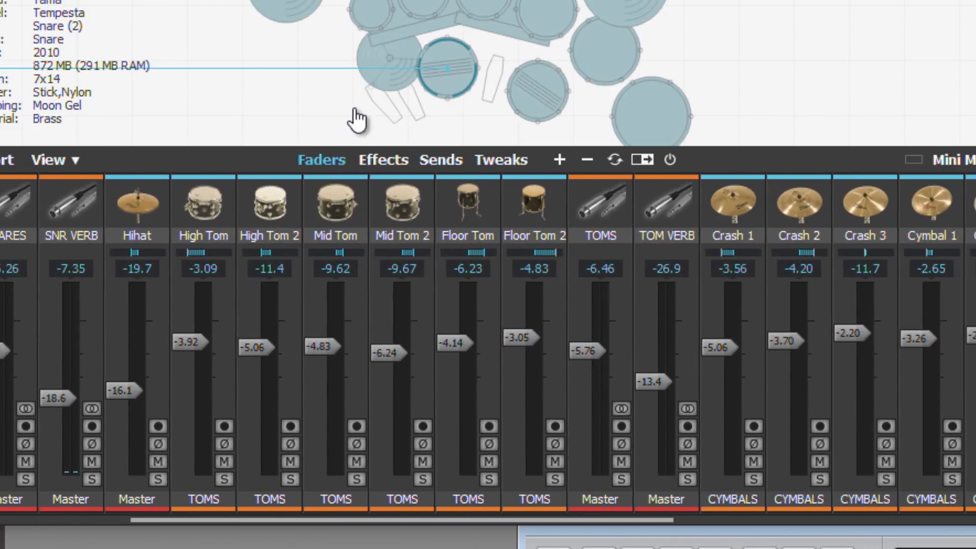
click(394, 66)
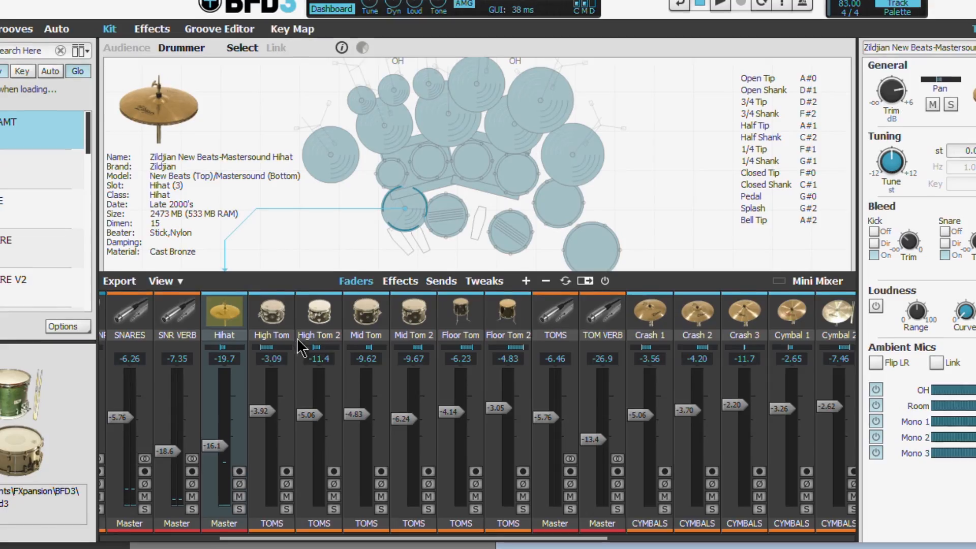
click(382, 26)
click(424, 173)
click(487, 172)
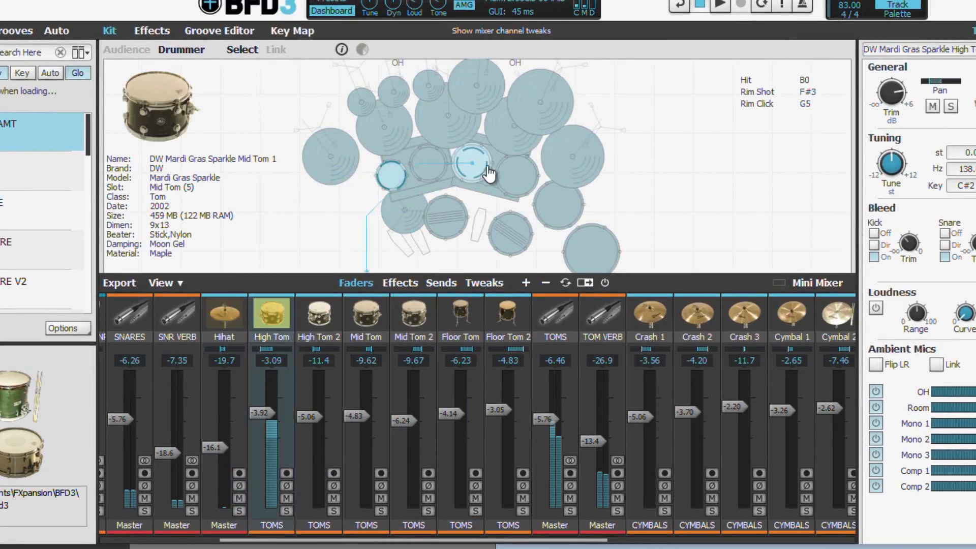
click(567, 213)
click(592, 264)
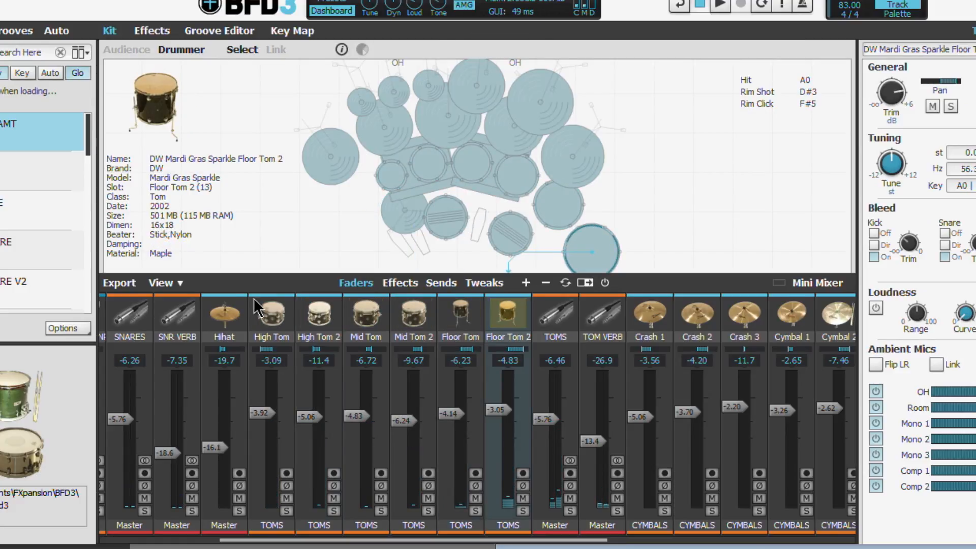
- View the effects chains of the High Tom, Mid Tom and Mid Tom 2 channels
click(276, 314)
click(152, 31)
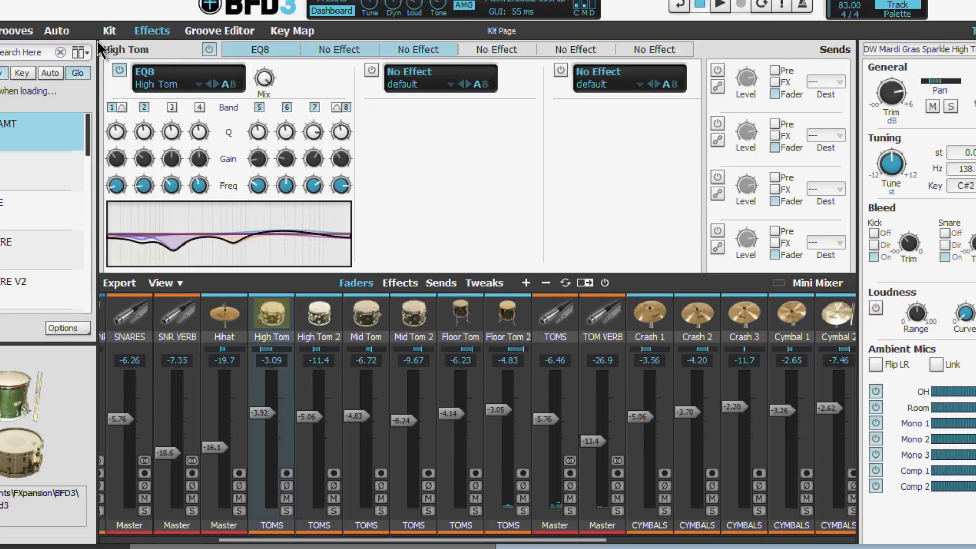
click(373, 333)
click(408, 315)
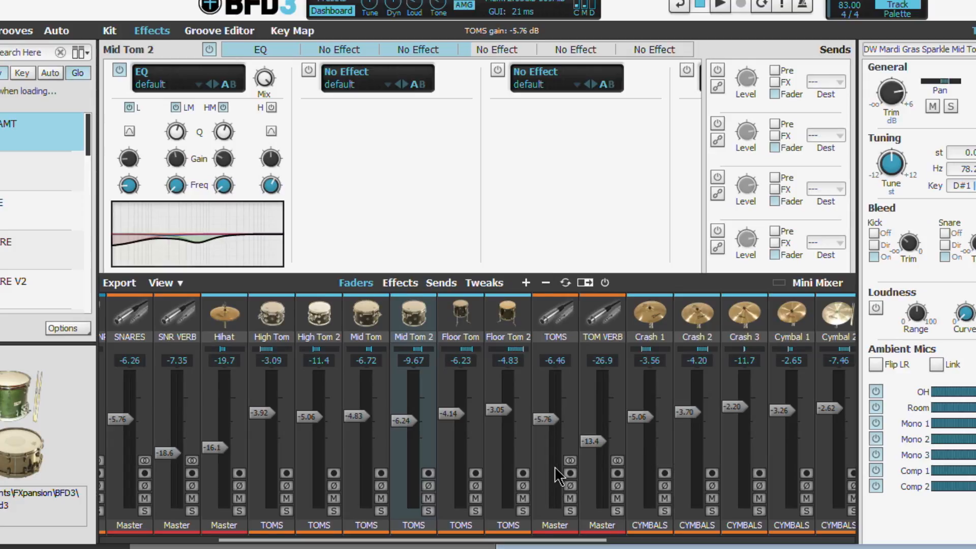
- Return to the kit view and set the TOMS bus fader to -7.23 dB
drag(332, 540, 430, 541)
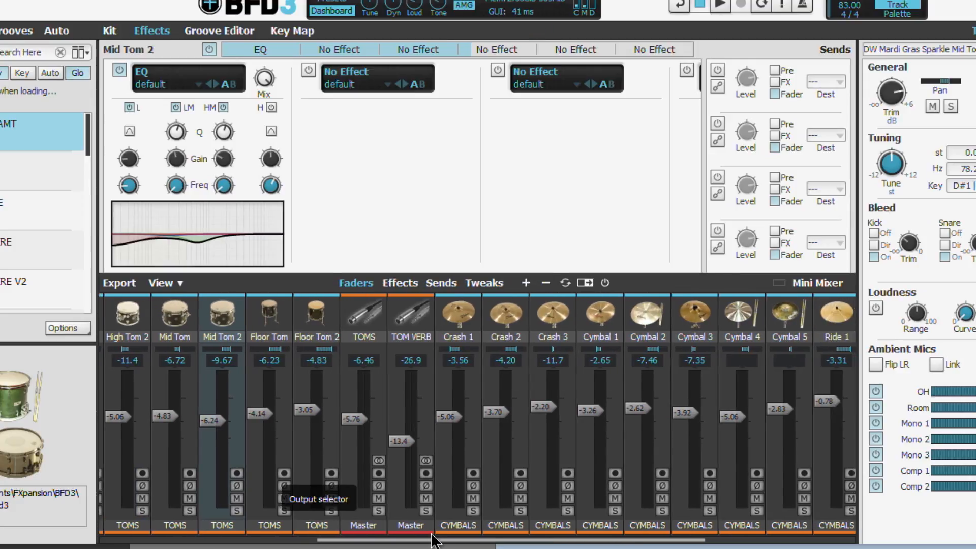
click(110, 31)
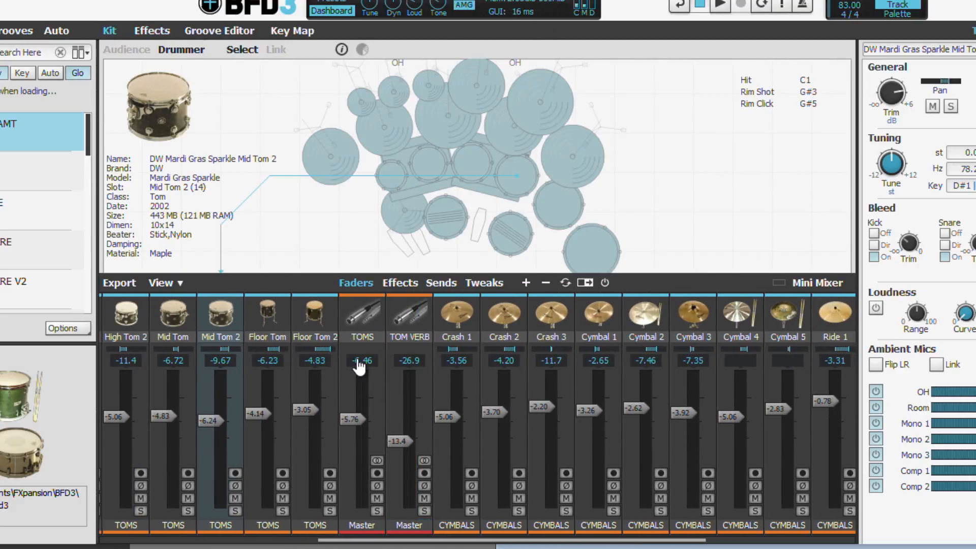
drag(345, 543, 297, 545)
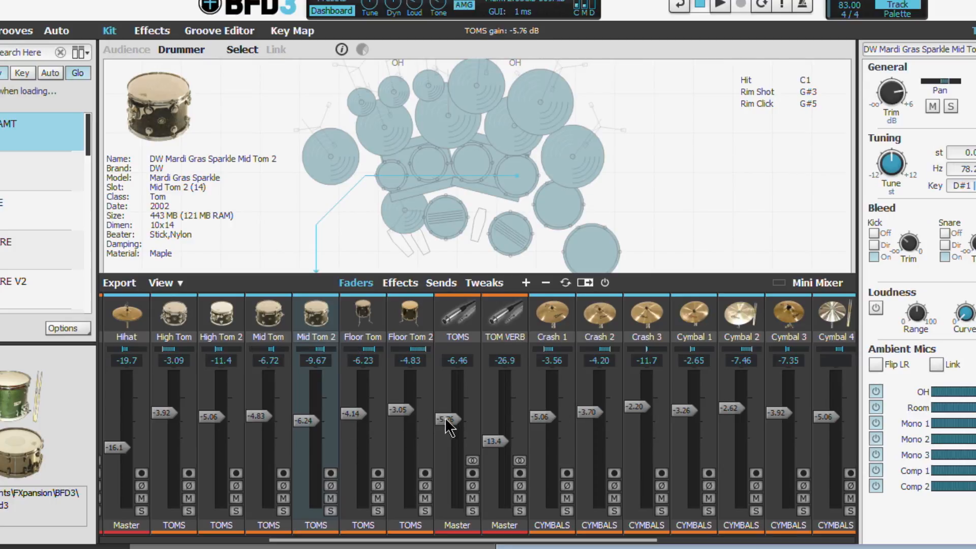
drag(447, 422, 449, 431)
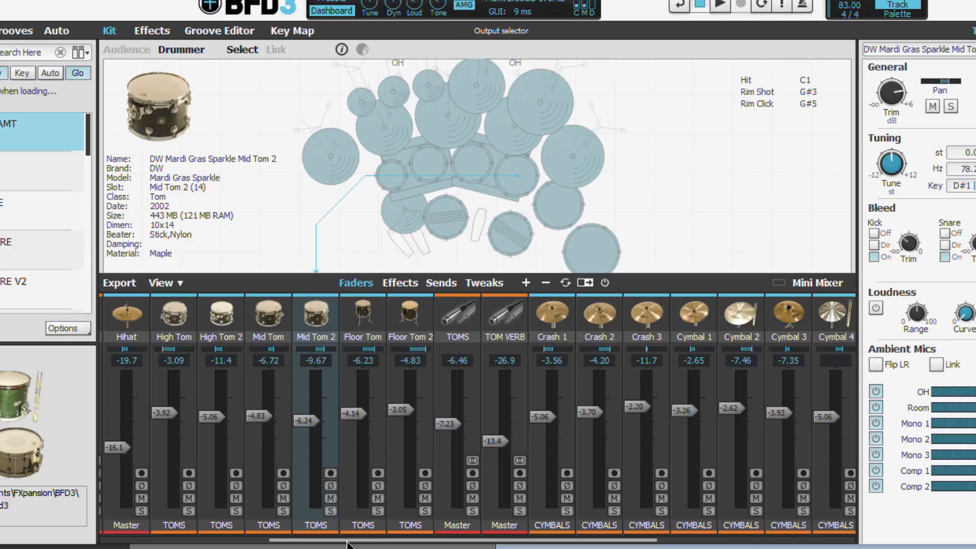
- Check the sends of the TOMS channel in the mixer and return to the channel faders
drag(347, 542, 403, 541)
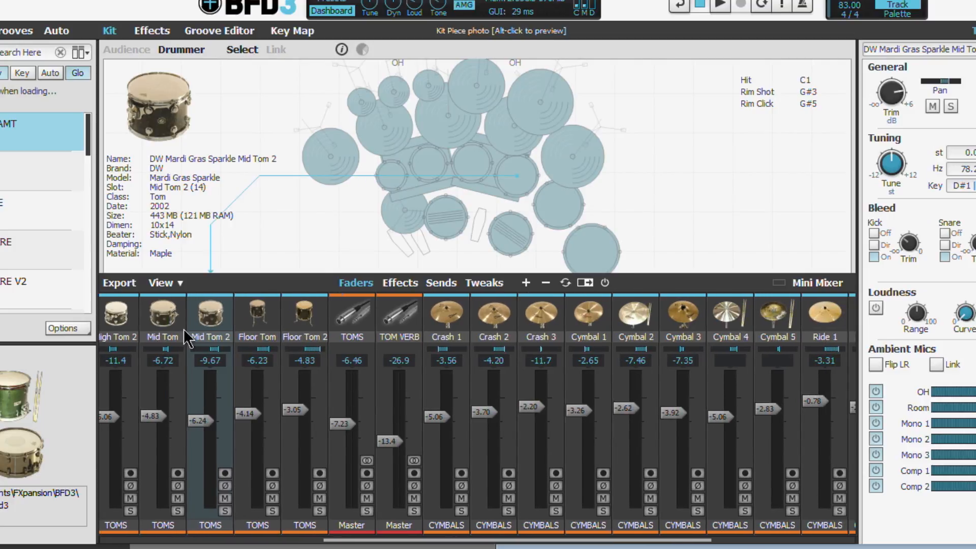
click(350, 326)
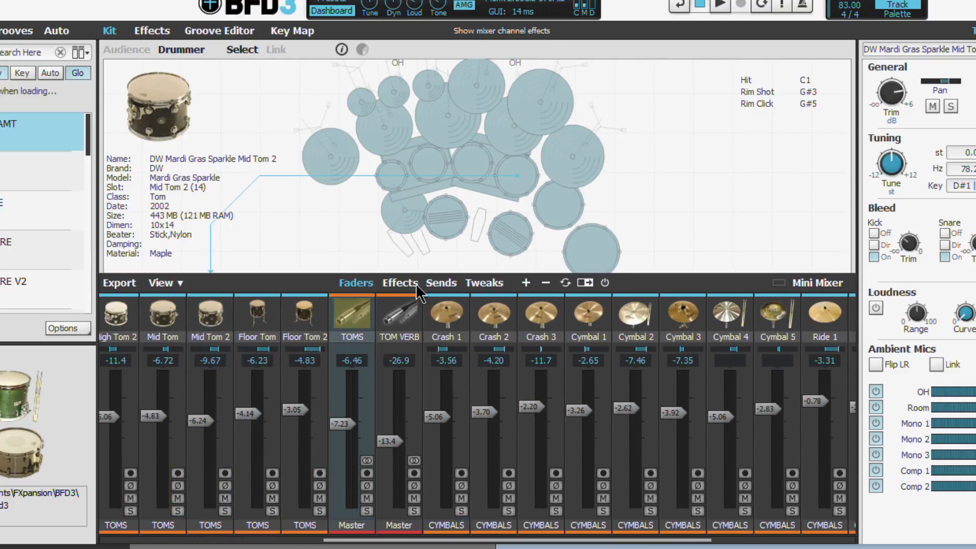
click(437, 282)
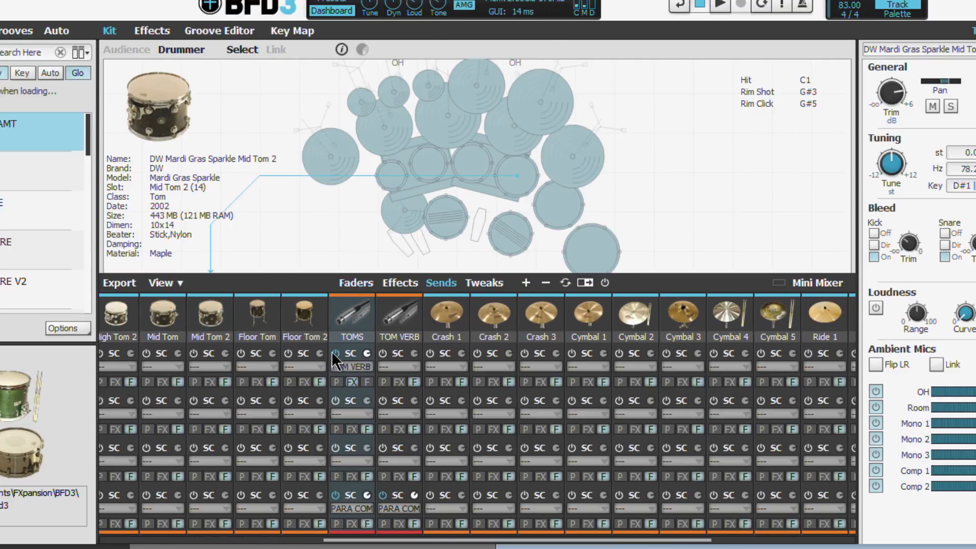
click(356, 282)
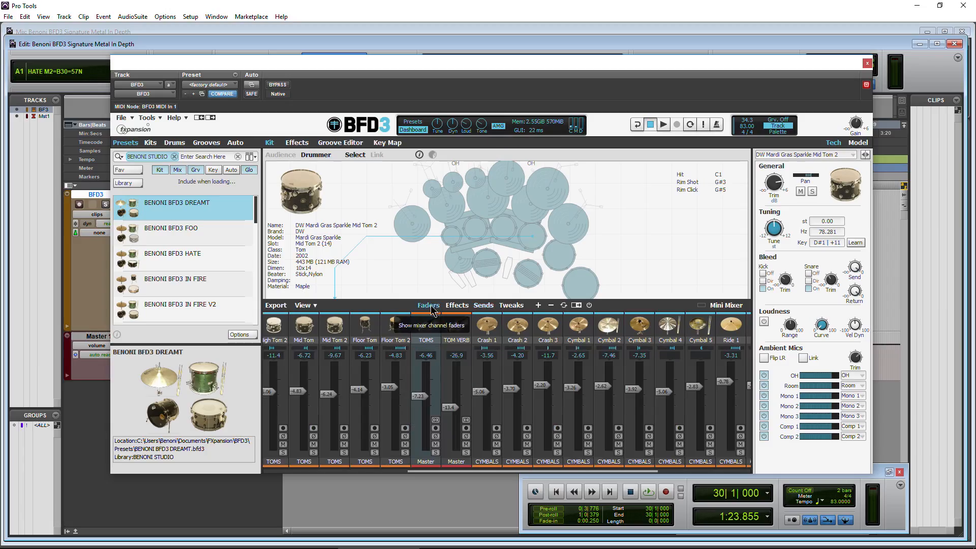
- Audition the toms with the TOM VERB fader raised to 0.19 dB, and set that fader to -26.1 dB
click(402, 322)
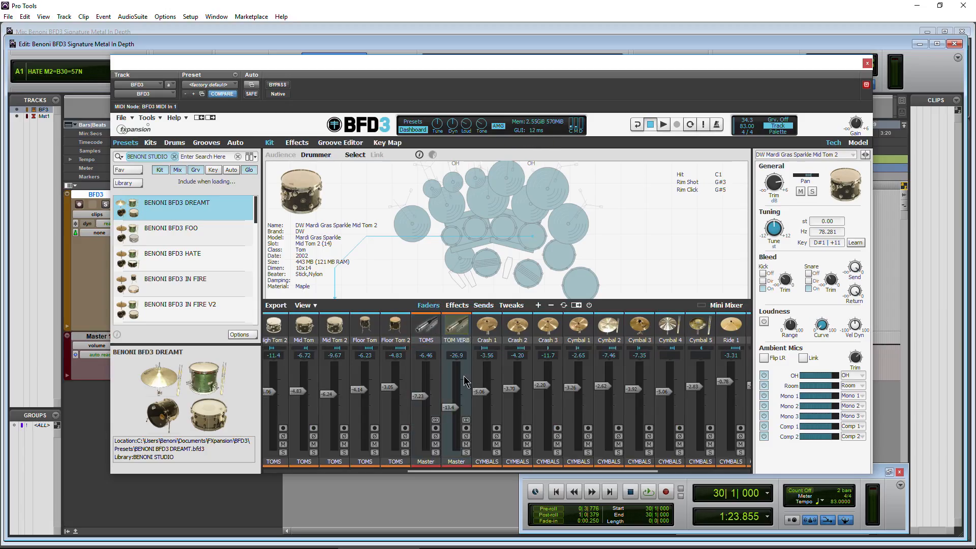
click(501, 233)
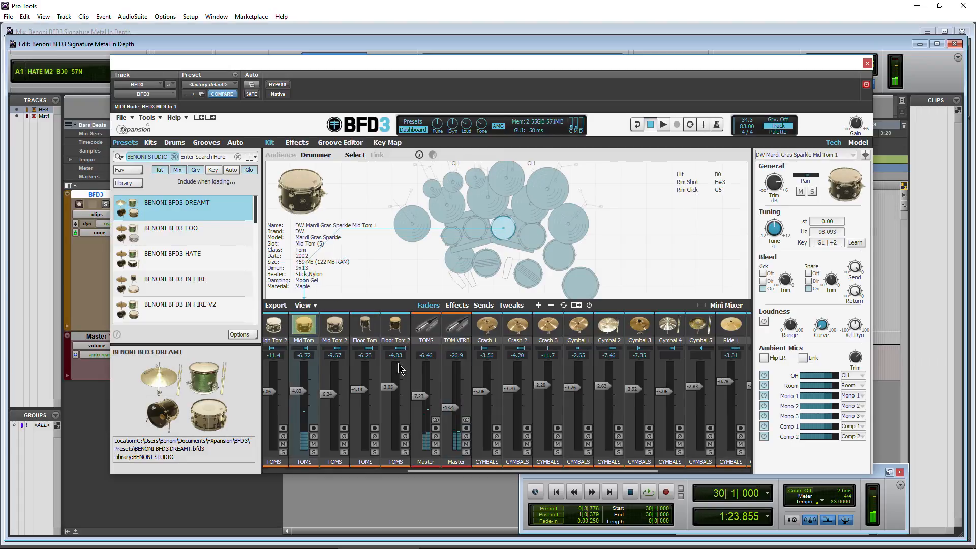
drag(456, 412, 454, 384)
click(475, 228)
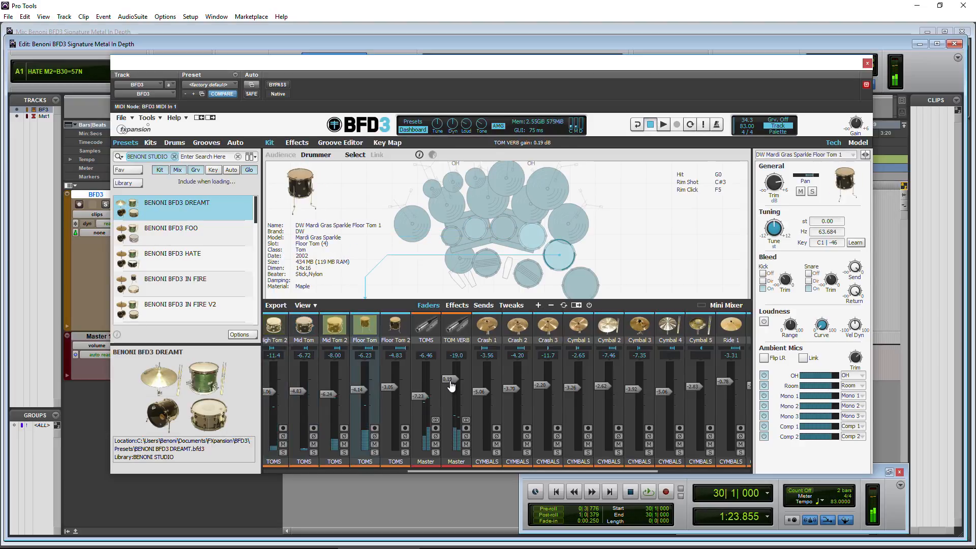
drag(447, 379, 450, 416)
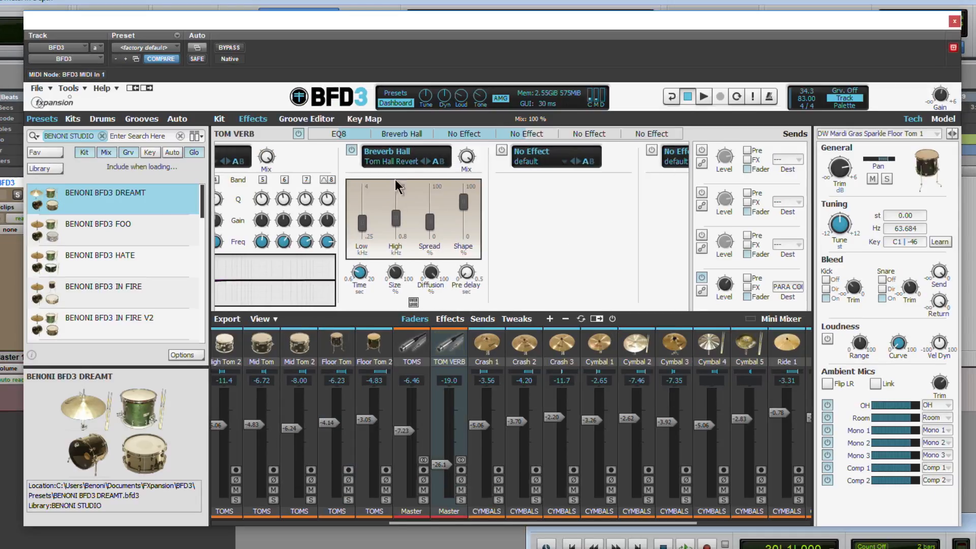
- View the EQ8 and Breverb Hall effects of the TOM VERB channel and return to the kit view
drag(426, 135, 325, 144)
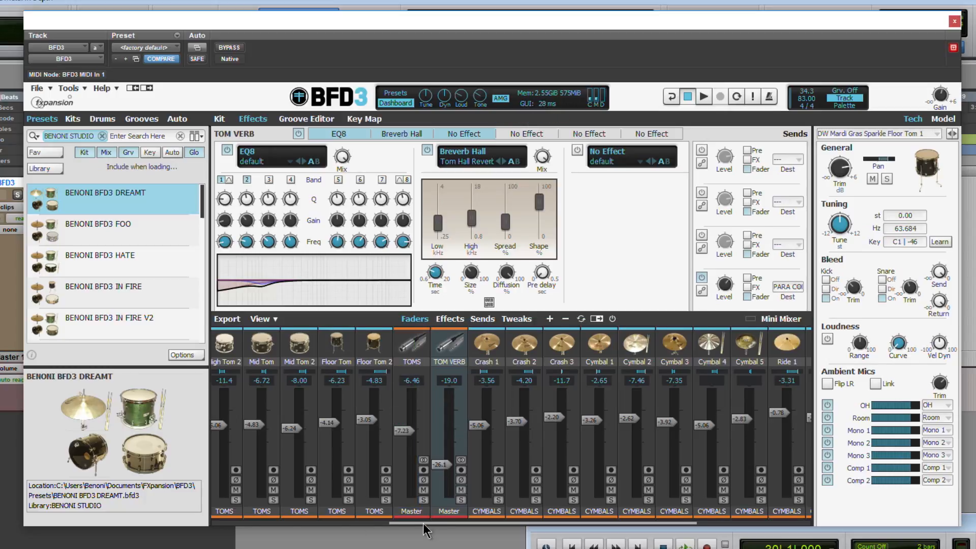
drag(424, 527, 214, 522)
click(220, 119)
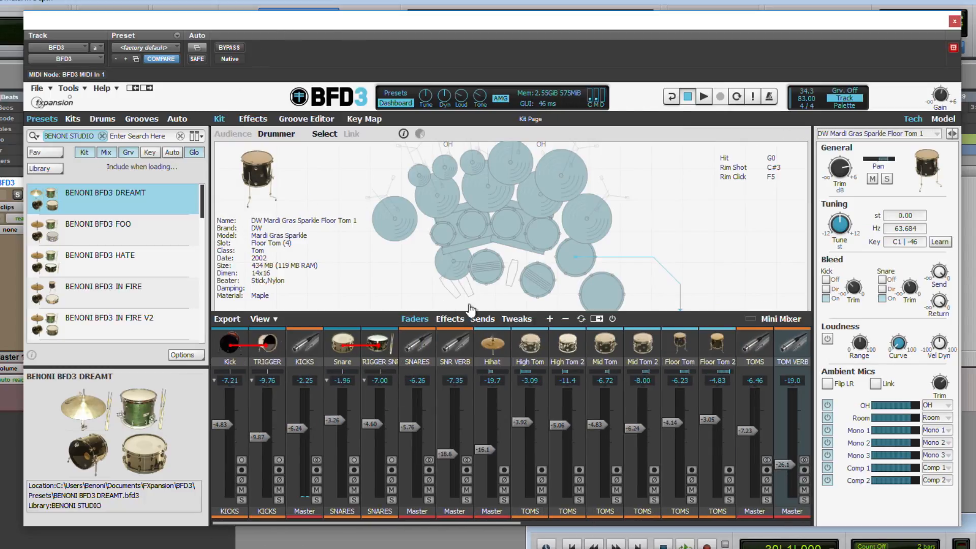
- Audition the kick and set the faders to -1.79 dB for Kick and -7.99 dB for TRIGGER and KICKS
click(512, 275)
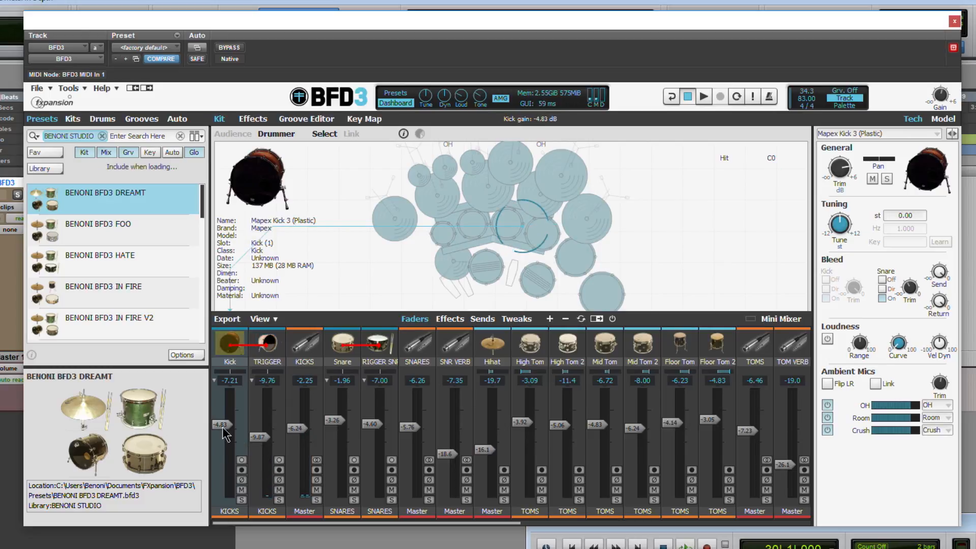
drag(220, 426, 298, 443)
- Try an EQ8 band 2 cut of -10.80 dB with Q 3.684 on the KICKS channel and audition the kick
click(304, 346)
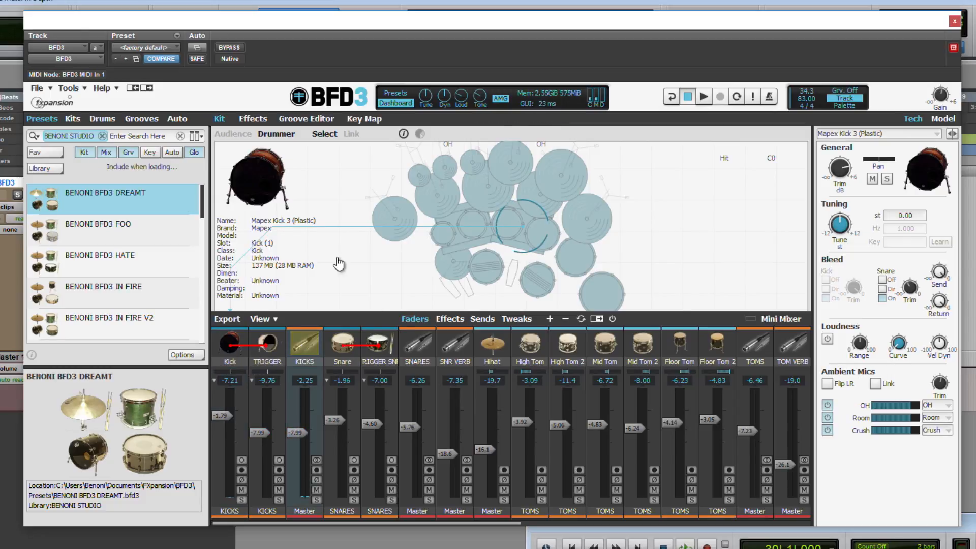
click(253, 118)
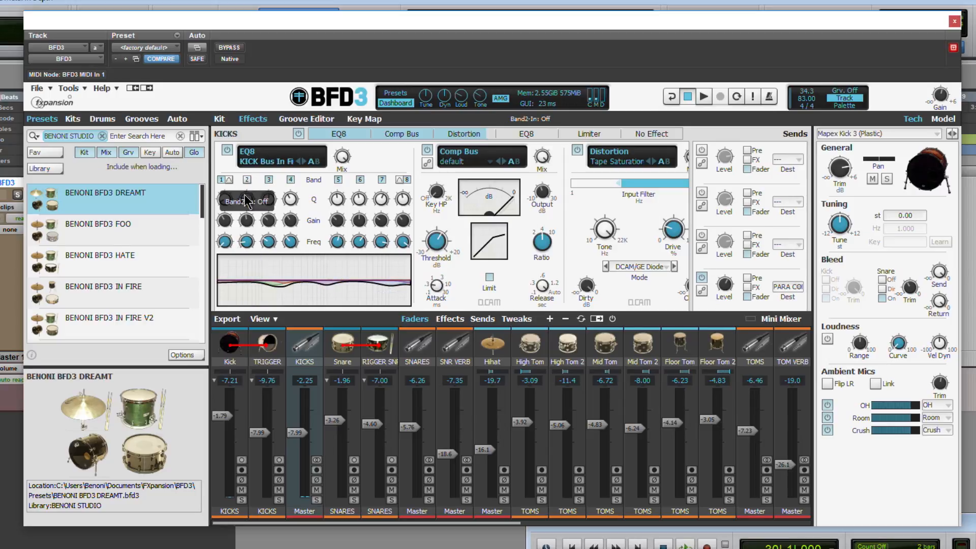
drag(246, 224, 250, 200)
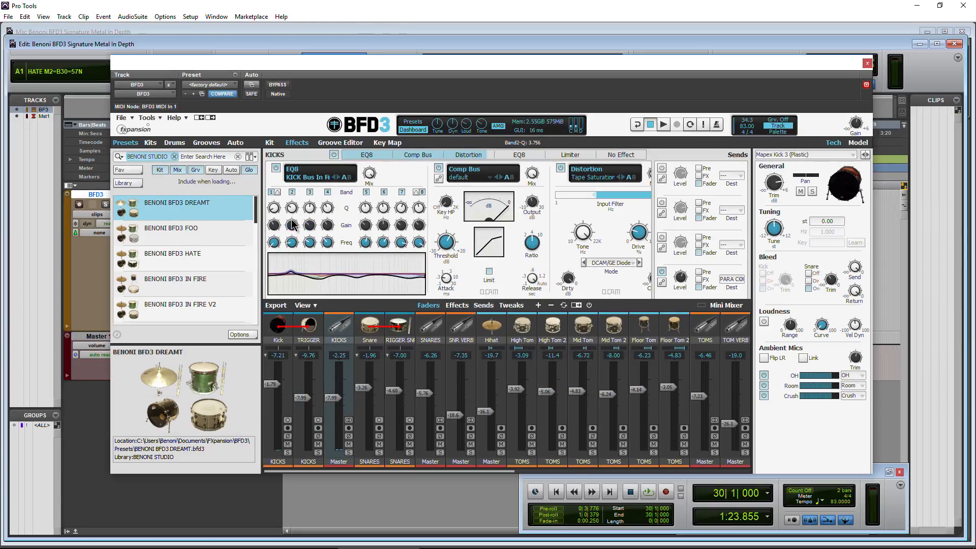
drag(293, 224, 295, 290)
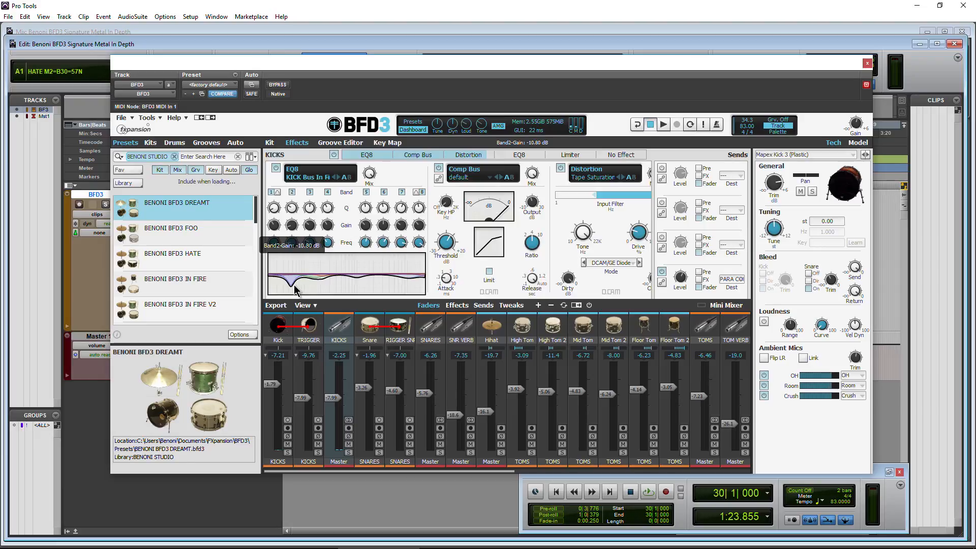
mouse_move(292, 242)
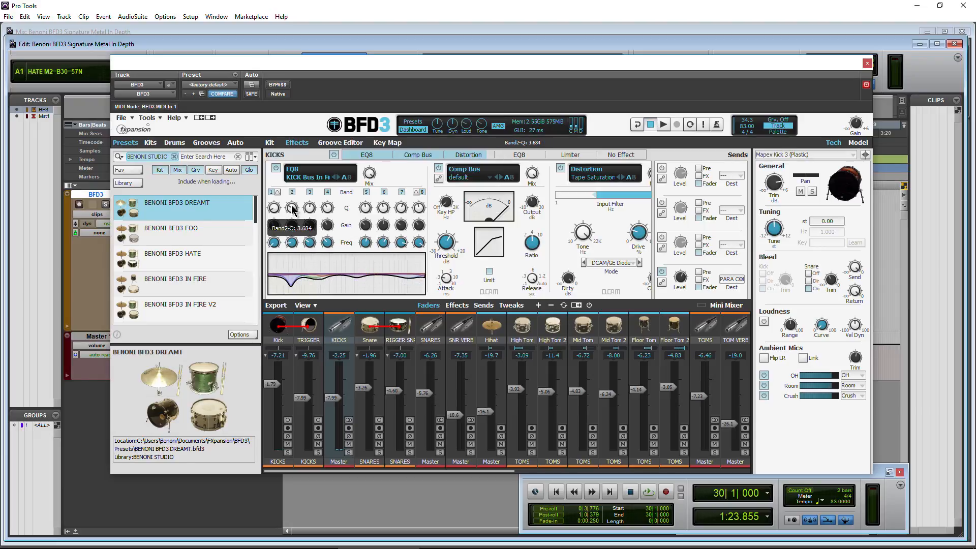
click(270, 143)
click(509, 269)
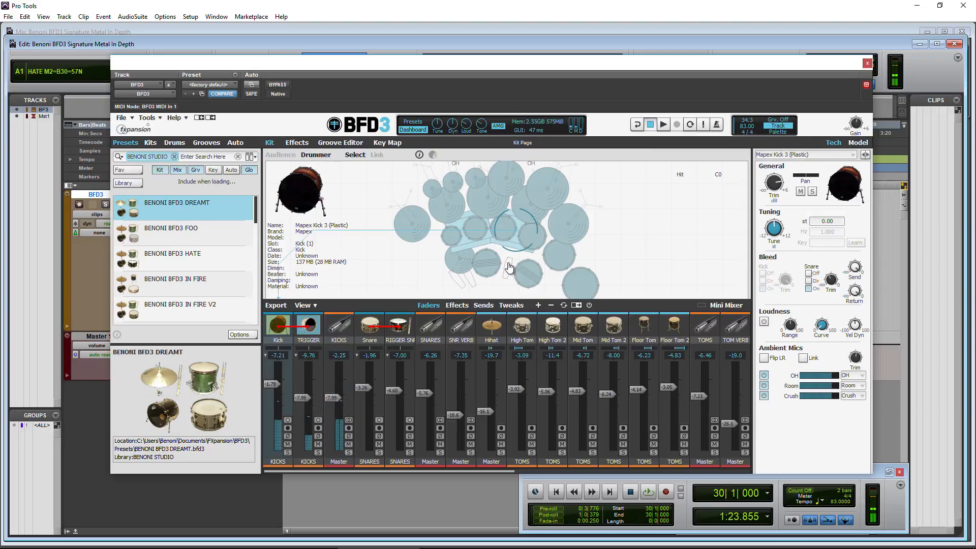
click(509, 269)
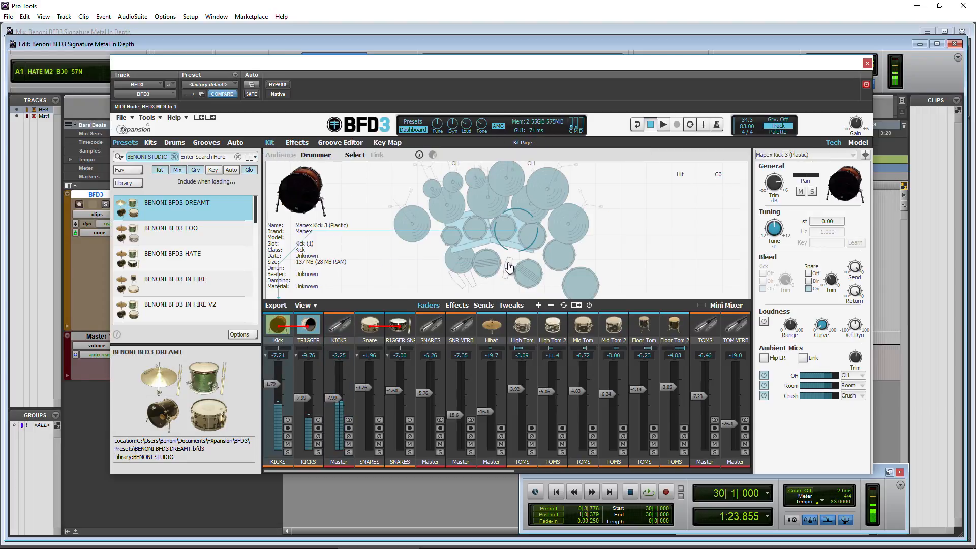
- Switch off band 2 in the first EQ8 of the KICKS channel
click(298, 143)
click(337, 321)
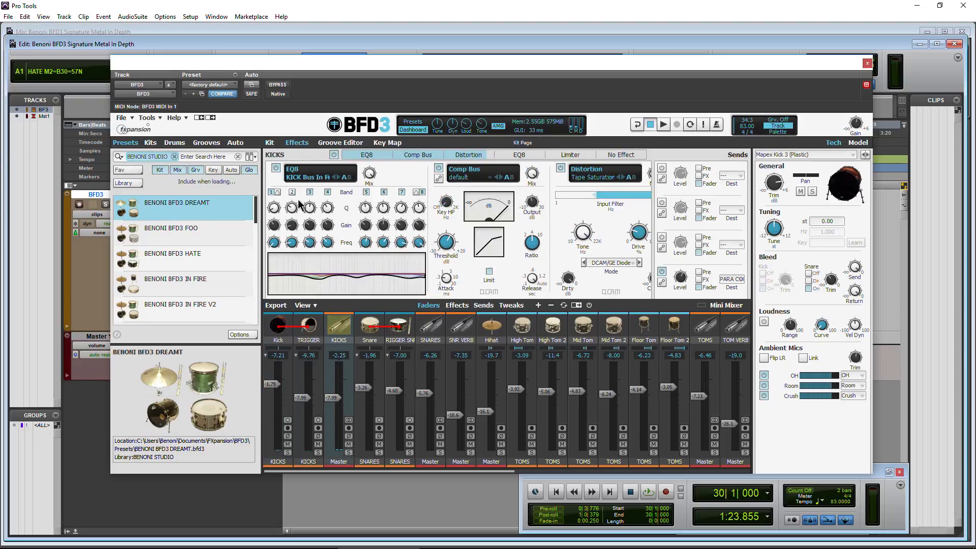
- Audition the kick in the kit view and show the settings of the kick's TRIGGER channel
click(269, 143)
click(502, 264)
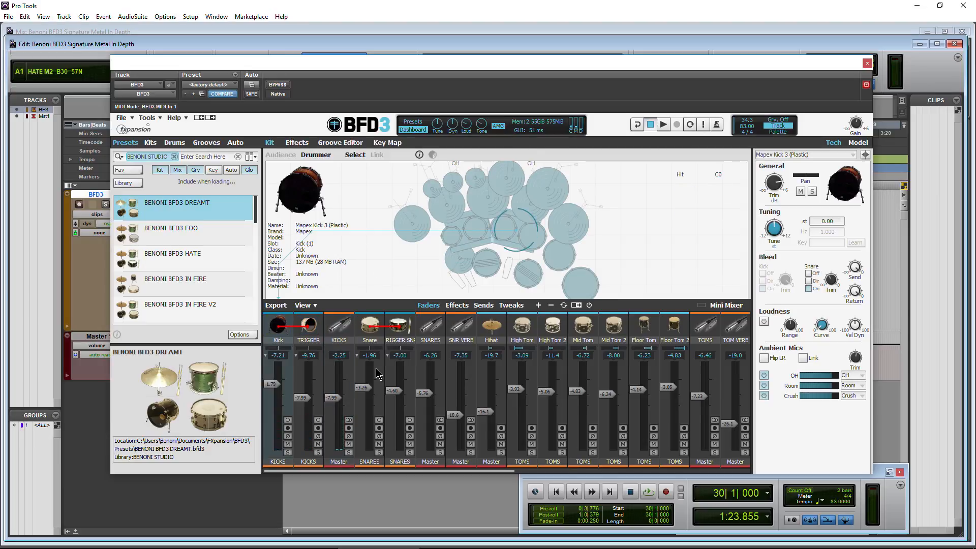
click(308, 328)
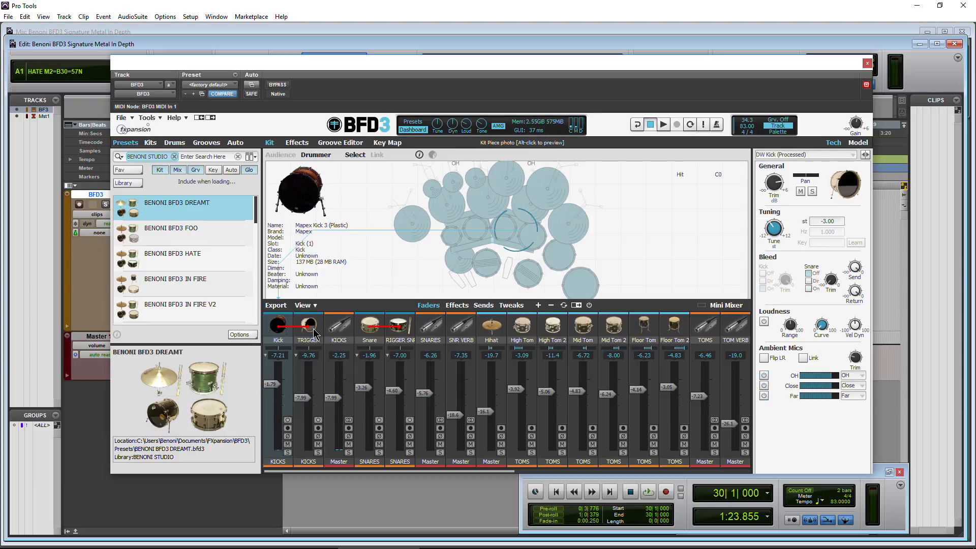
- Compare the effect chains of the Kick and TRIGGER channels, returning to the kit view in between to audition the kick
click(296, 143)
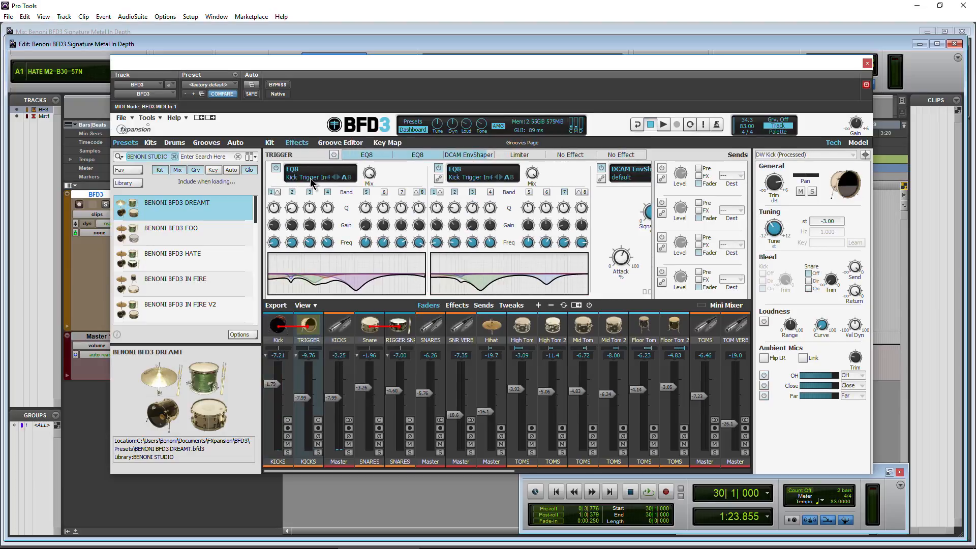
click(276, 321)
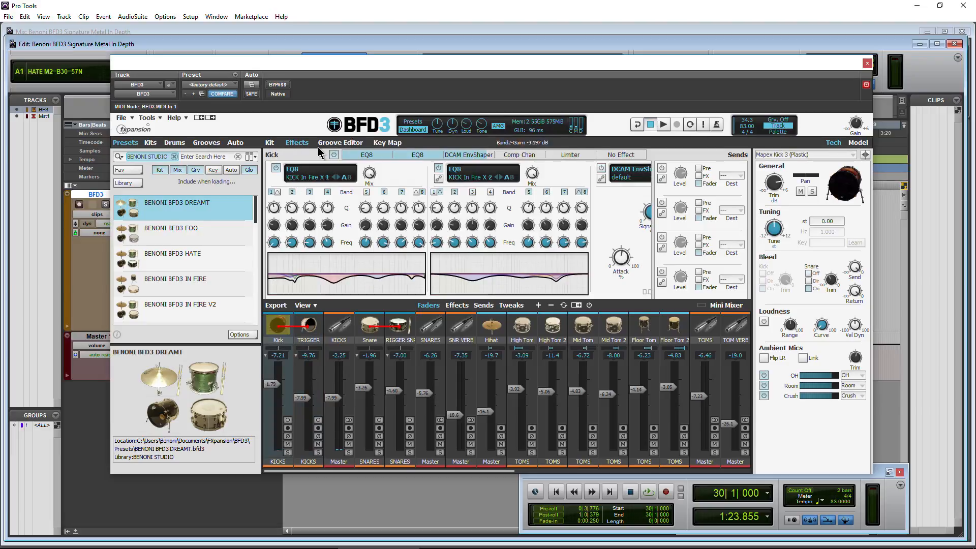
click(269, 143)
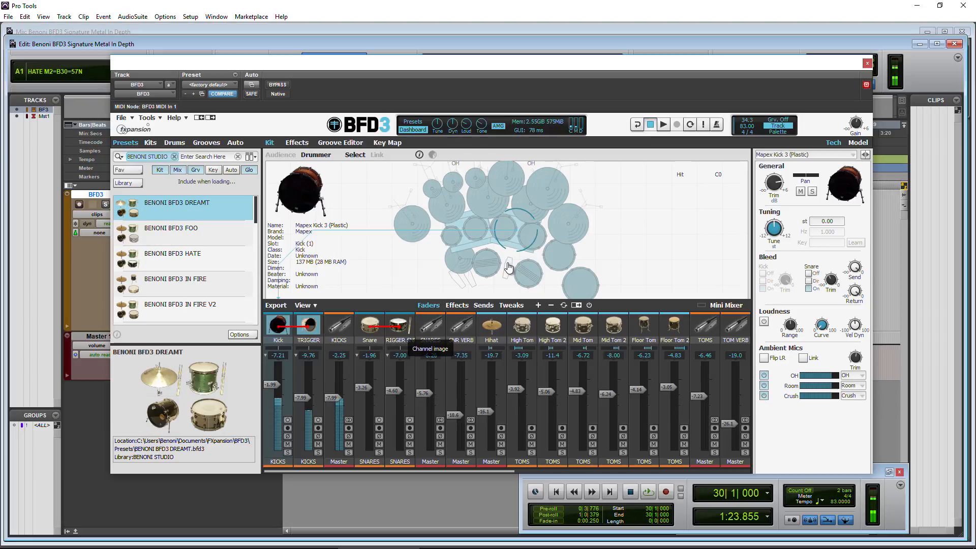
click(298, 143)
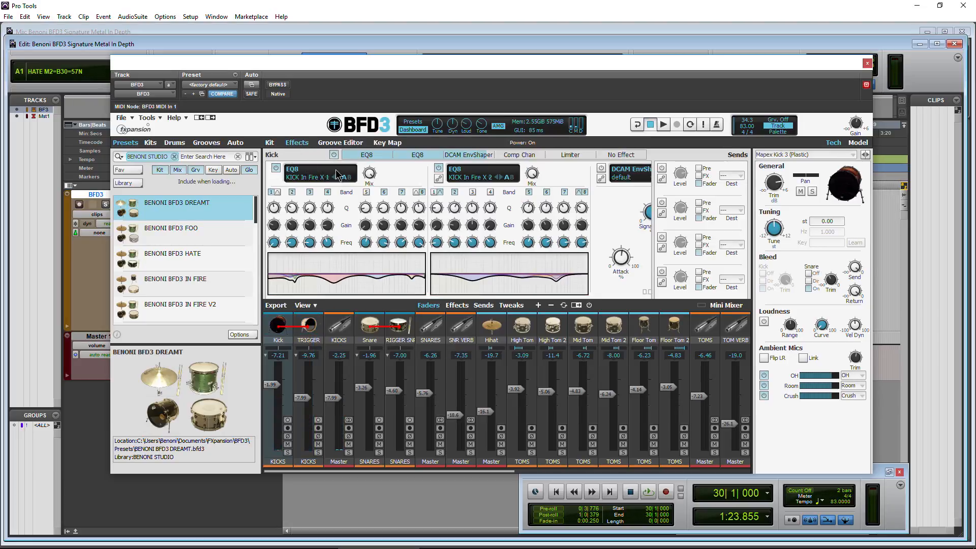
click(307, 324)
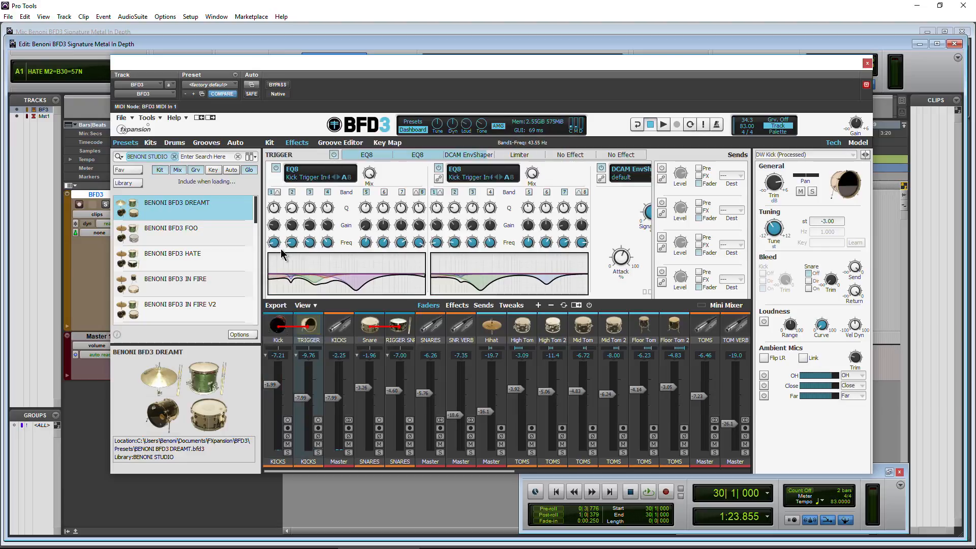
- Set the band 2 gain to -3.858 dB in the first EQ8 of the KICKS channel and adjust the band's Q
click(332, 327)
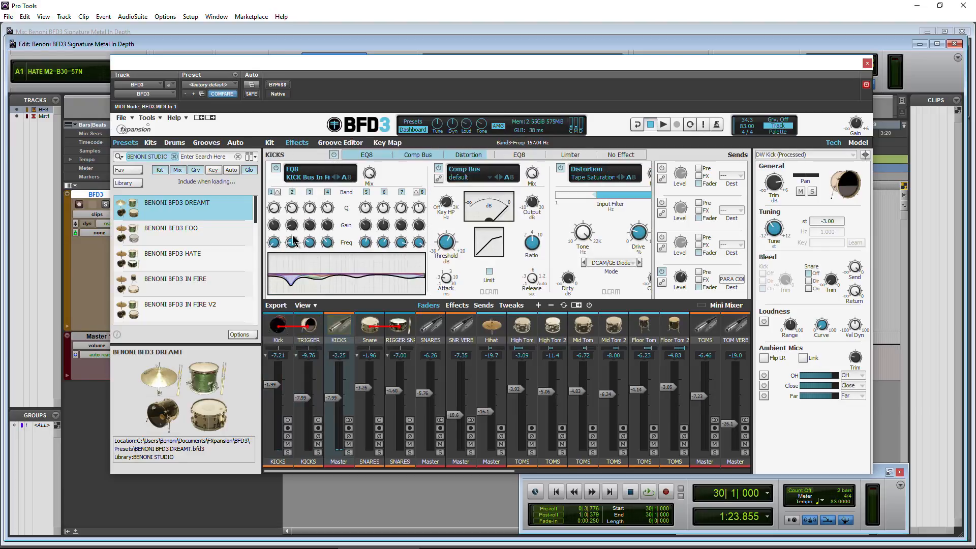
drag(292, 224, 292, 222)
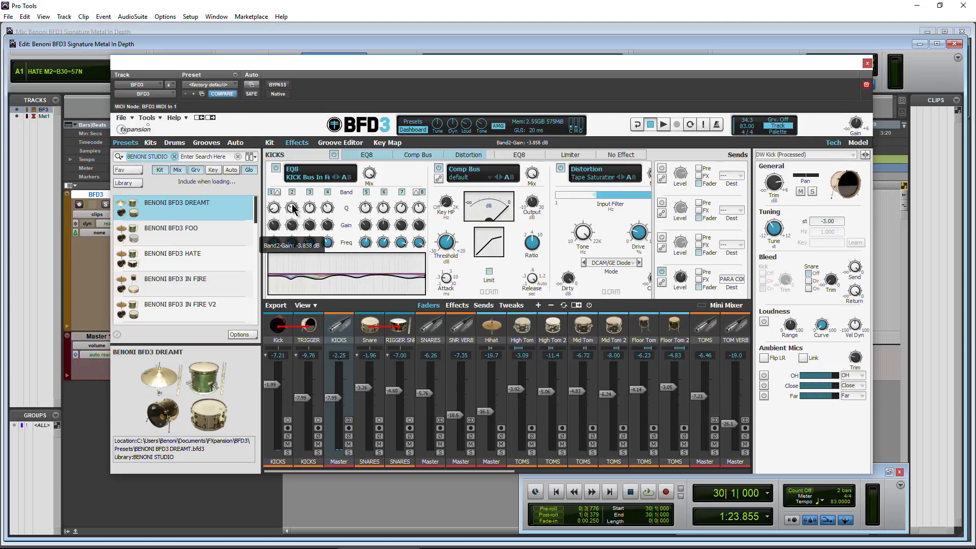
drag(292, 206, 293, 204)
- Look through the Comp Bus, Distortion and second EQ8 effects of the KICKS channel and return to the first EQ8
click(468, 154)
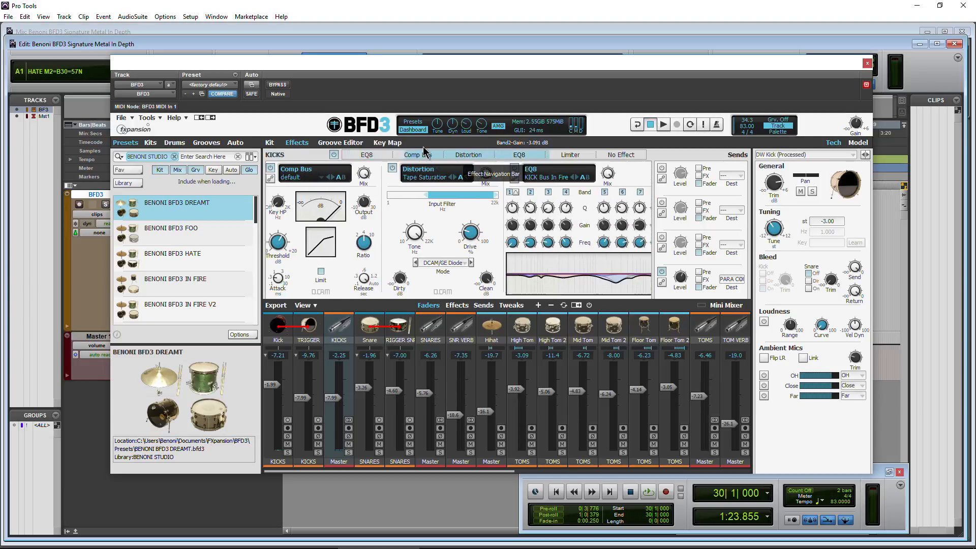
drag(488, 134, 566, 152)
click(351, 169)
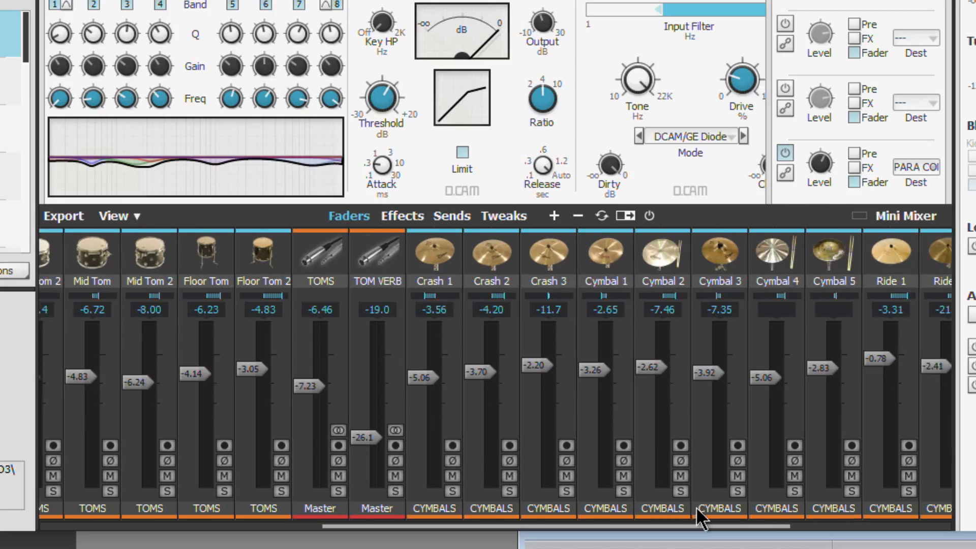
- Try to select the cymbal channels from Crash 1 to Ride 2 as a range in the mixer
drag(698, 510, 806, 513)
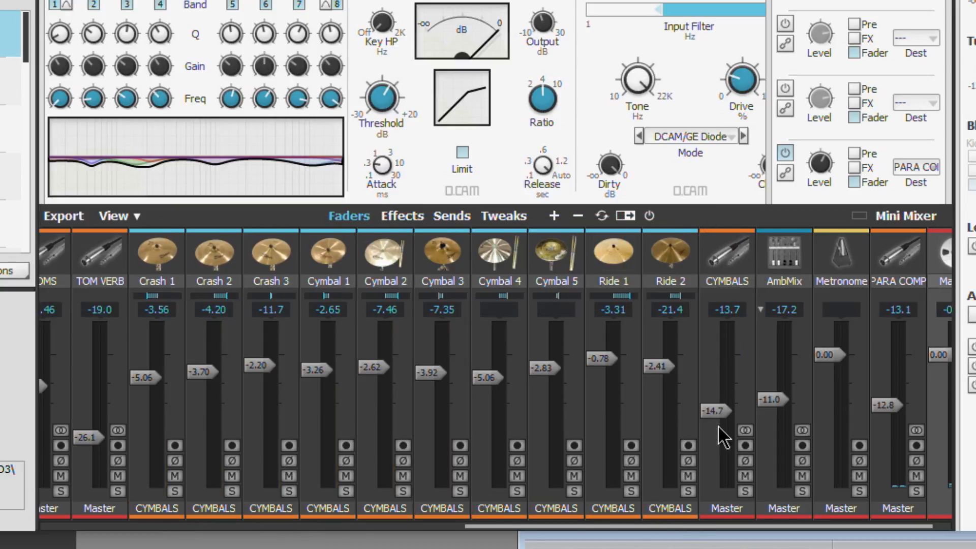
mouse_move(724, 449)
mouse_move(601, 443)
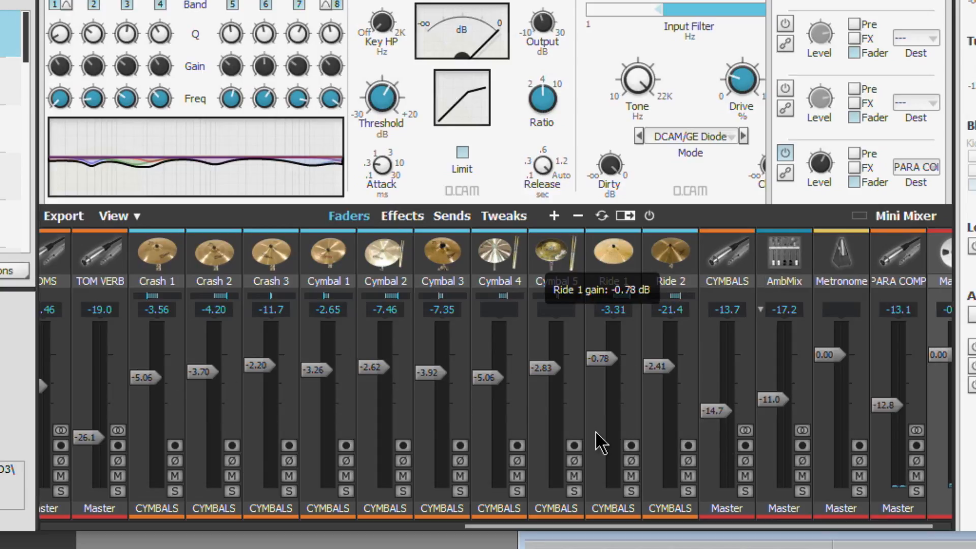
click(158, 279)
shift+click(665, 270)
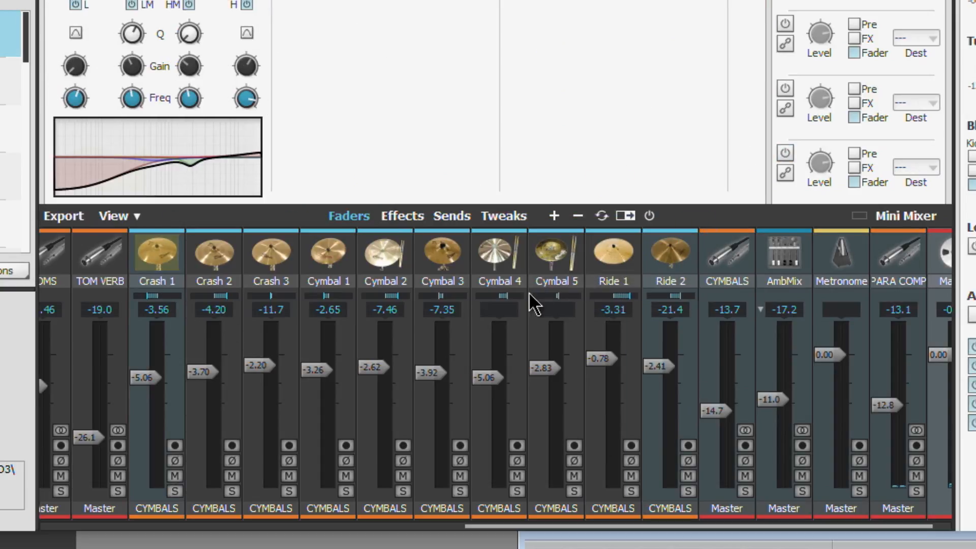
- Select only Crash 1 to 3 and Cymbal 1 to 4, removing Ride 2, CYMBALS, AmbMix, Metronome, PARA COMP and Master from the selection
ctrl+click(671, 269)
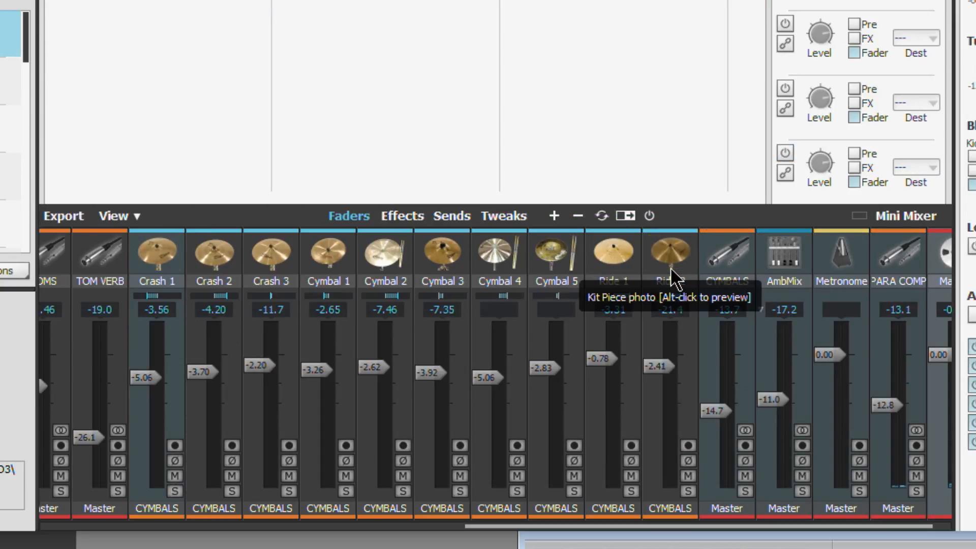
ctrl+click(731, 270)
ctrl+click(784, 269)
ctrl+click(219, 261)
ctrl+click(279, 264)
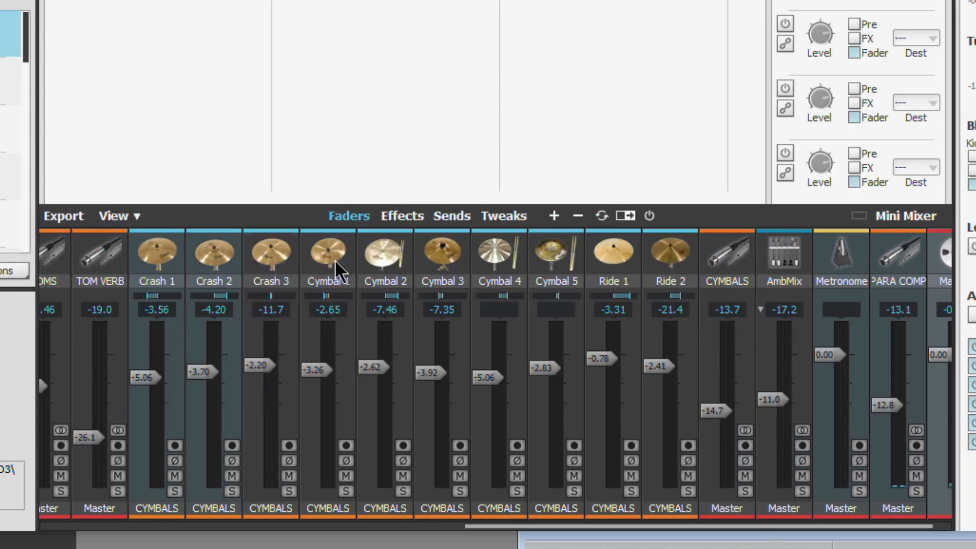
ctrl+click(337, 263)
ctrl+click(390, 267)
ctrl+click(842, 270)
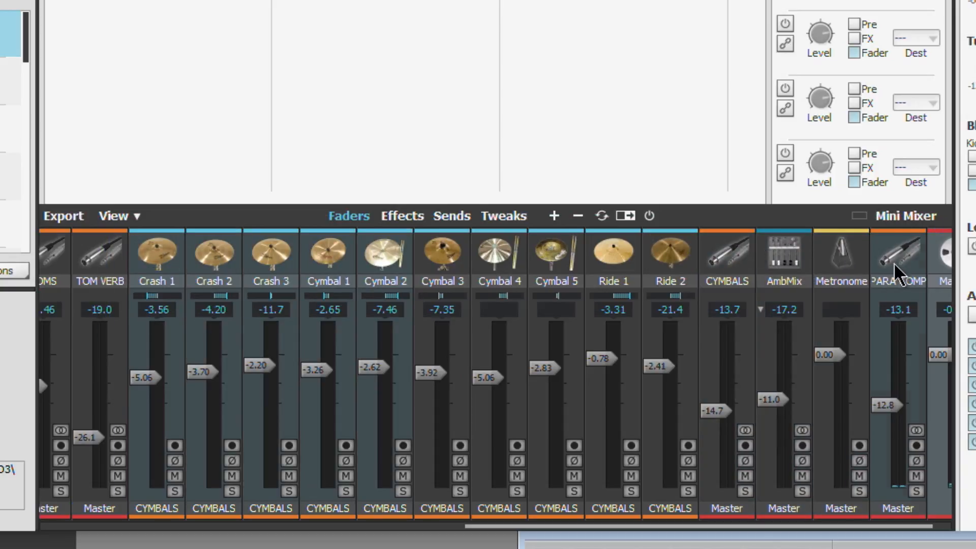
ctrl+click(895, 272)
ctrl+click(945, 269)
ctrl+click(437, 254)
ctrl+click(491, 259)
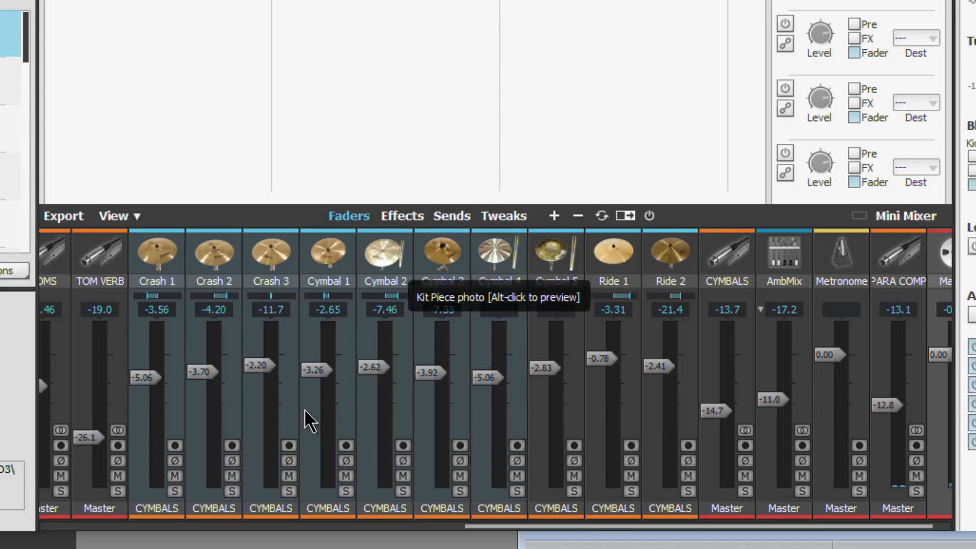
- Lower the selected cymbal faders together until Cymbal 2 is at -3.05 dB, and deselect the cymbal channels
drag(370, 370, 370, 373)
ctrl+click(498, 259)
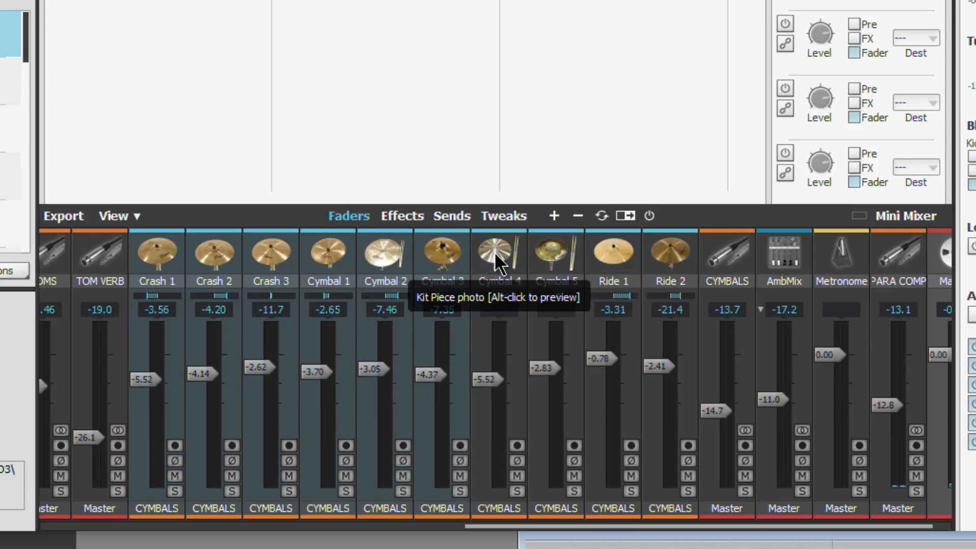
ctrl+click(440, 258)
ctrl+click(376, 270)
ctrl+click(228, 274)
ctrl+click(293, 256)
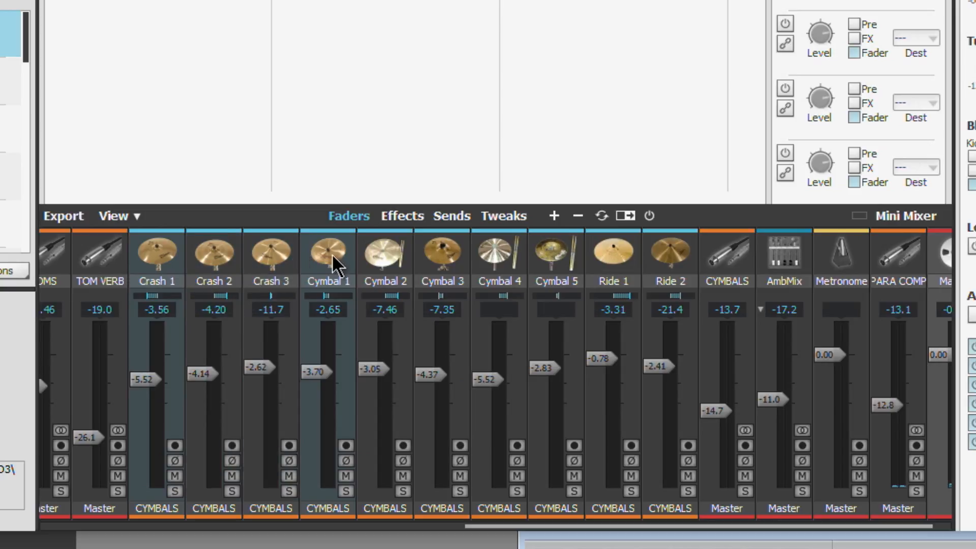
ctrl+click(333, 266)
ctrl+click(144, 257)
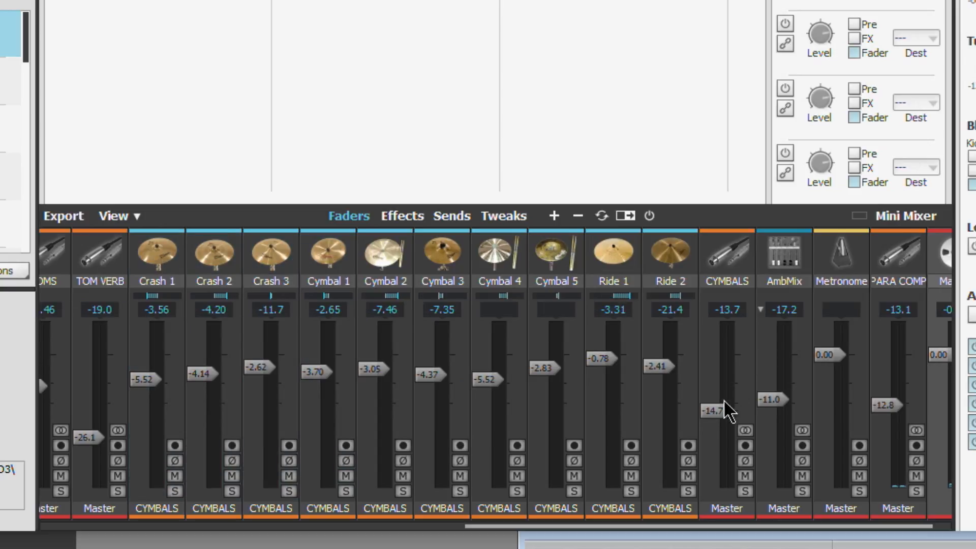
- Set the CYMBALS bus fader to -15.0 dB and examine the bus's EQ and Comp Bus effects
drag(731, 421, 732, 423)
click(727, 253)
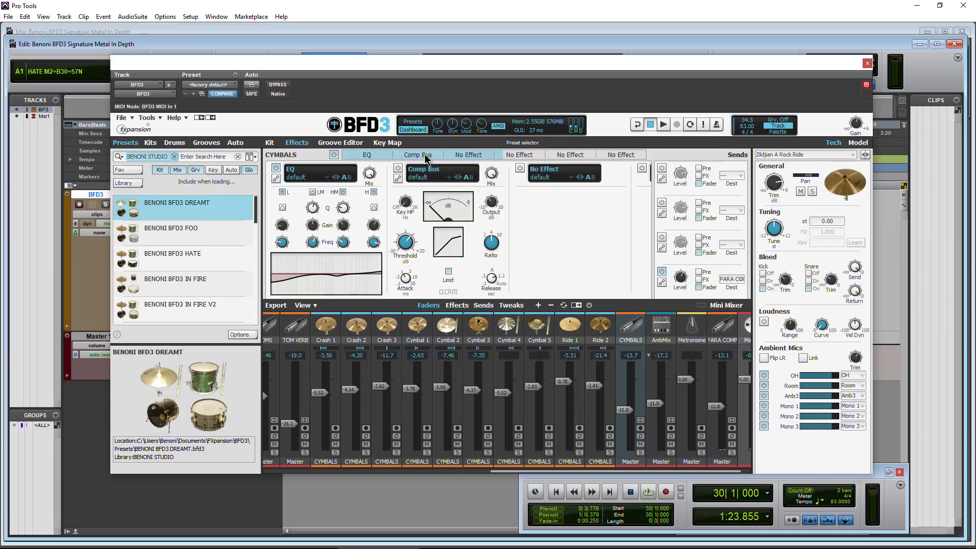
click(433, 156)
mouse_move(311, 278)
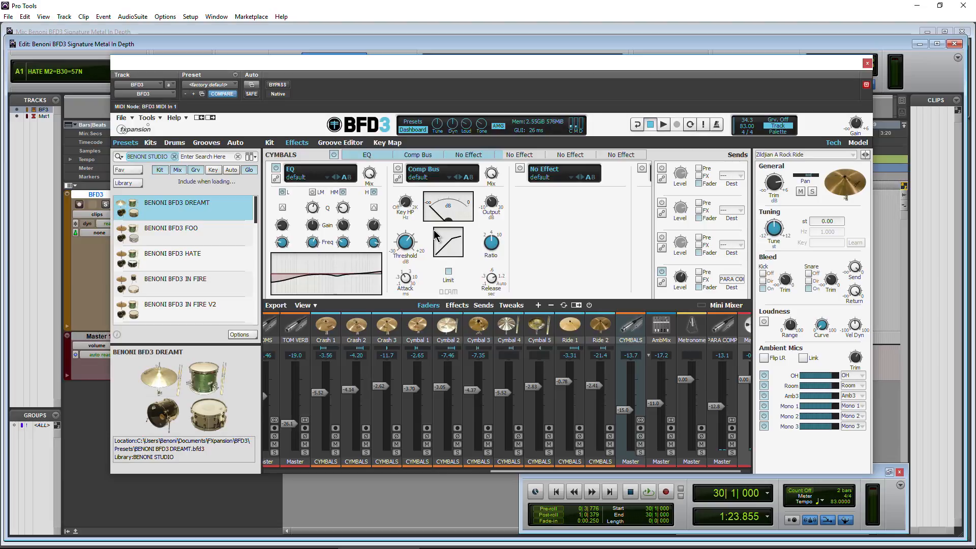
click(543, 173)
drag(497, 471, 522, 471)
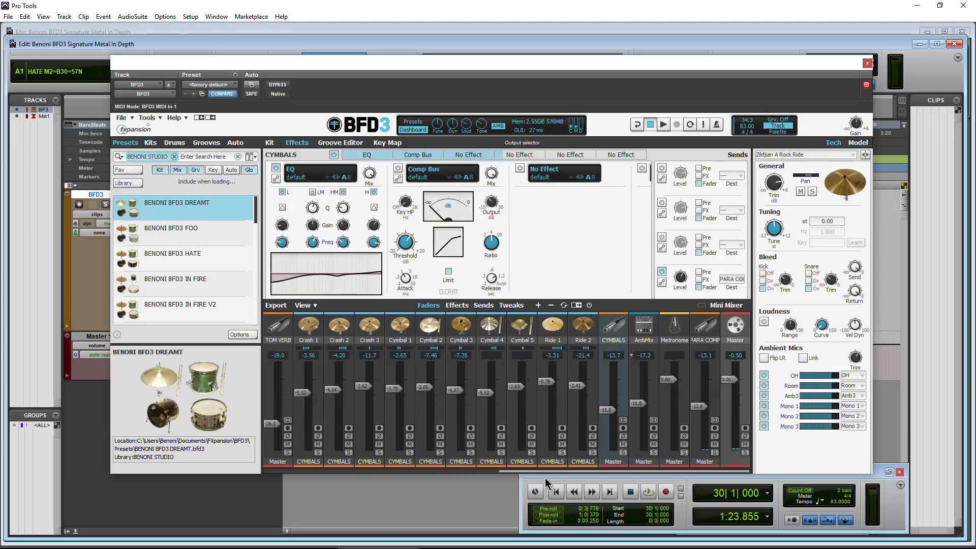
mouse_move(547, 471)
mouse_down()
mouse_move(534, 471)
mouse_move(544, 471)
mouse_up()
- Return to the kit view and audition the hi-hat, showing its Hihat channel in the mixer
click(269, 143)
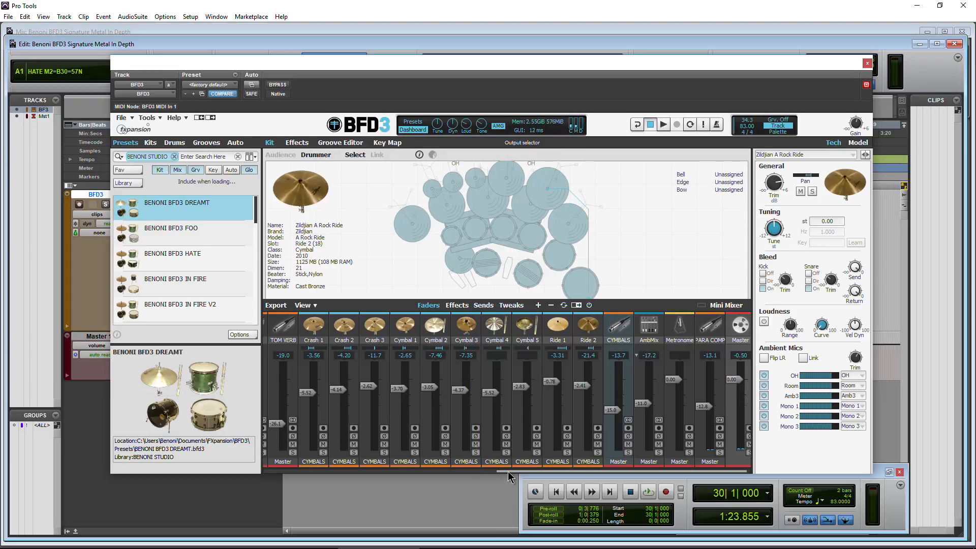
drag(507, 472, 300, 479)
click(460, 269)
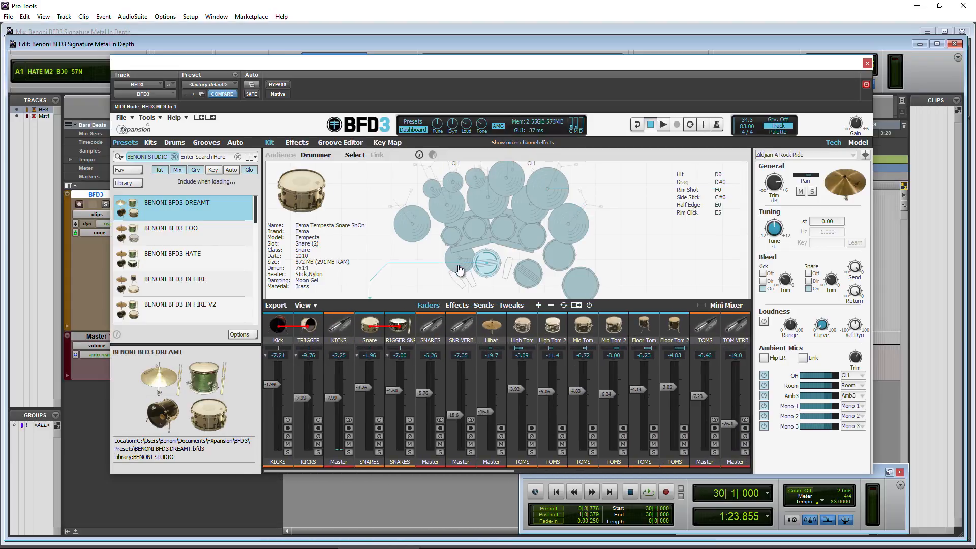
click(457, 269)
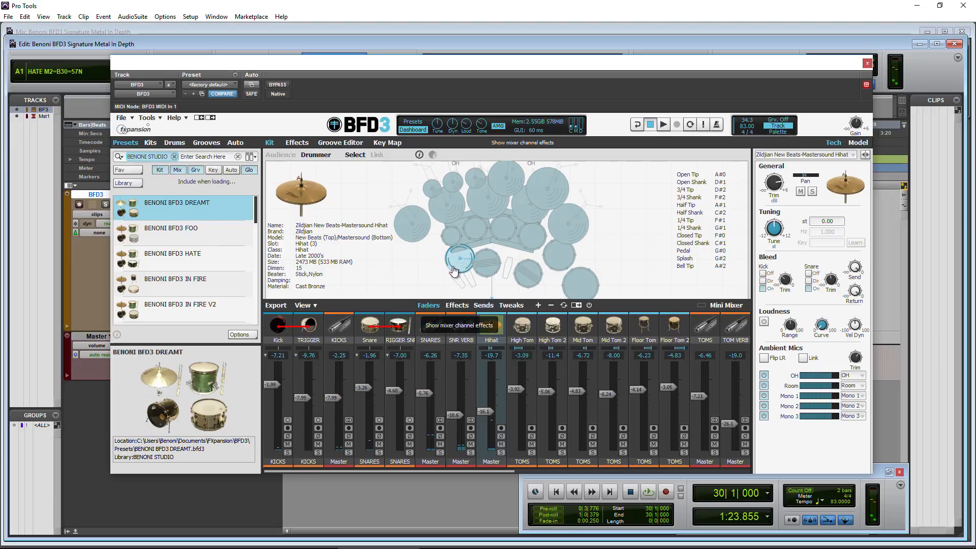
click(454, 272)
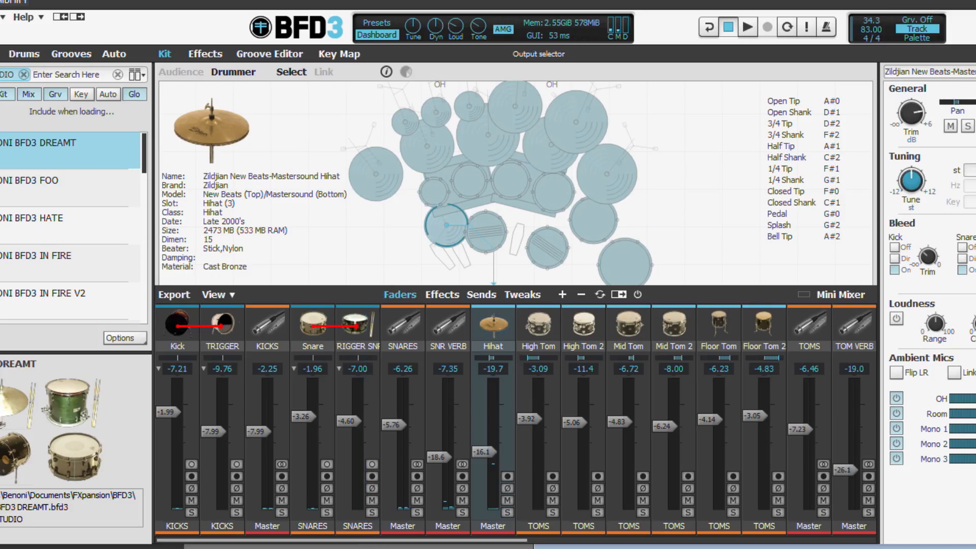
- Show the Floor Tom 2 channel and audition its drum in the kit view
drag(361, 541, 532, 540)
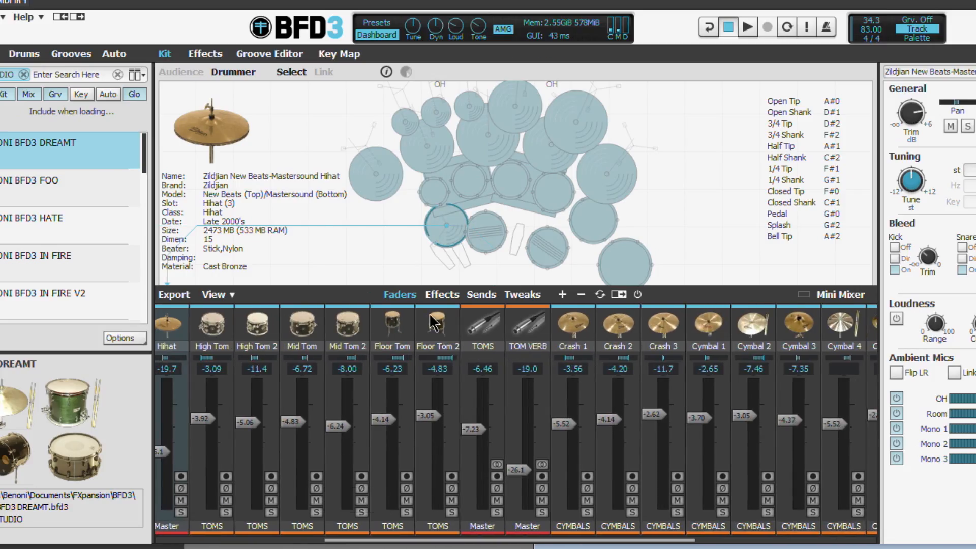
click(436, 326)
click(624, 275)
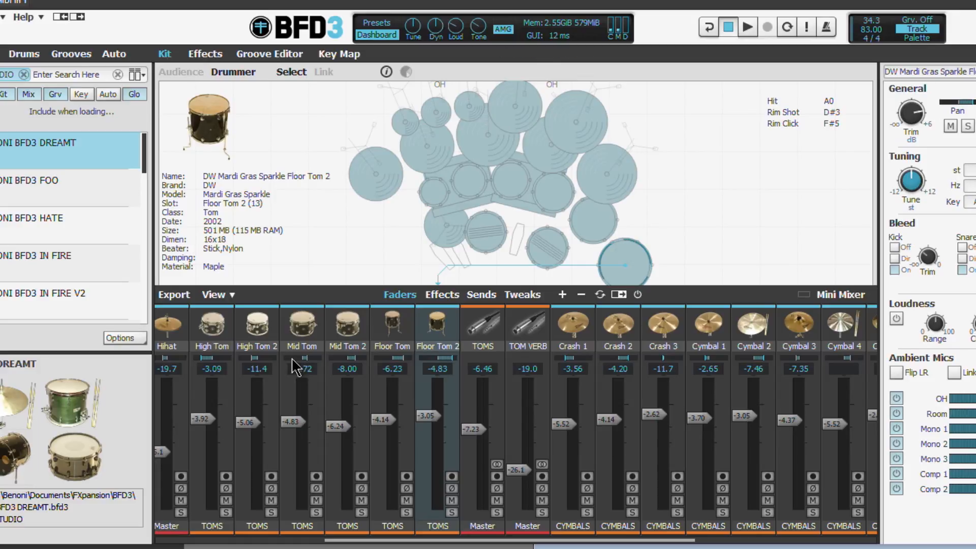
- Switch the kit to the Audience perspective and audition the second floor tom and the hi-hat for panning
click(173, 76)
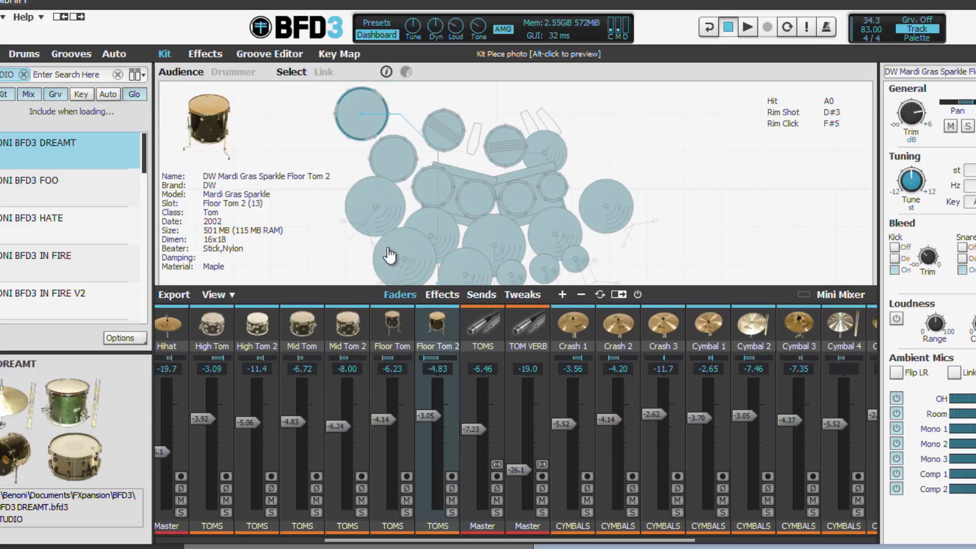
click(357, 123)
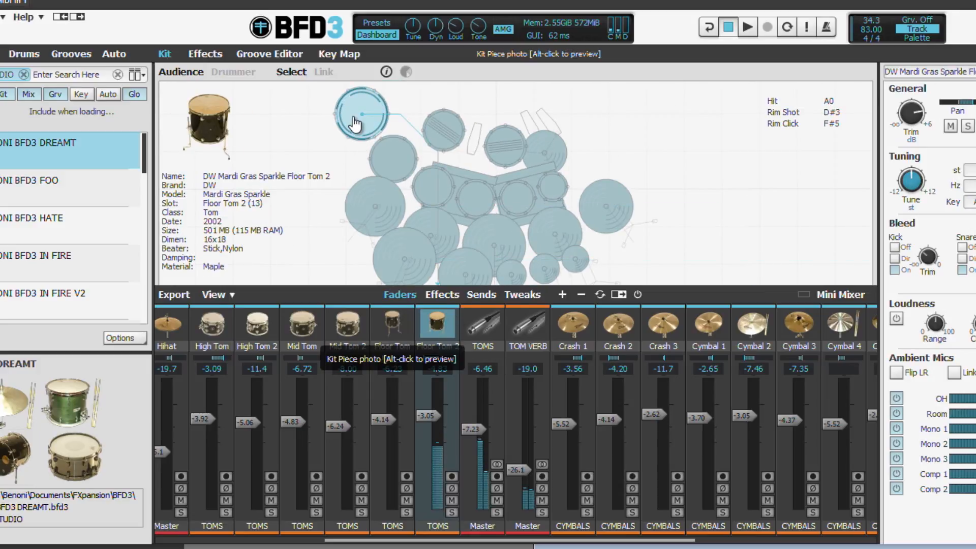
click(356, 124)
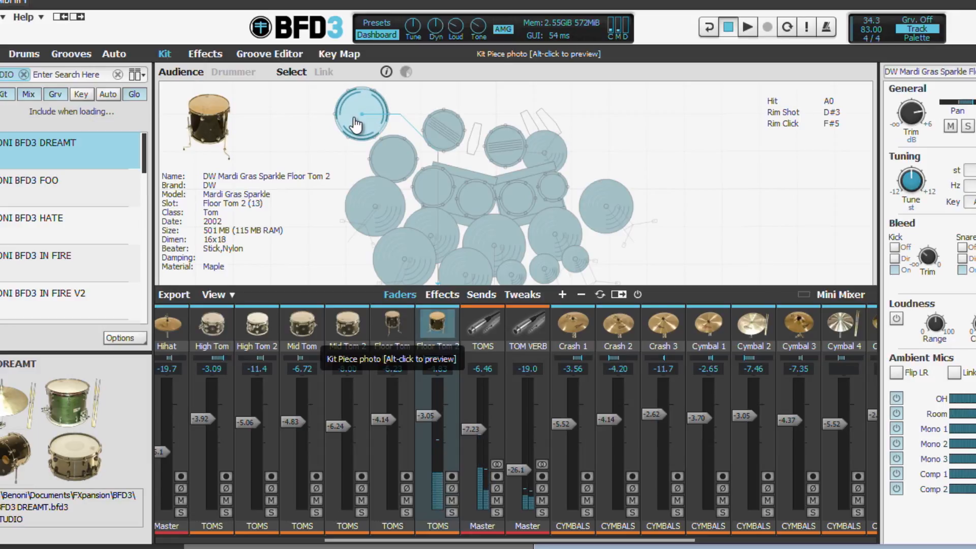
click(356, 124)
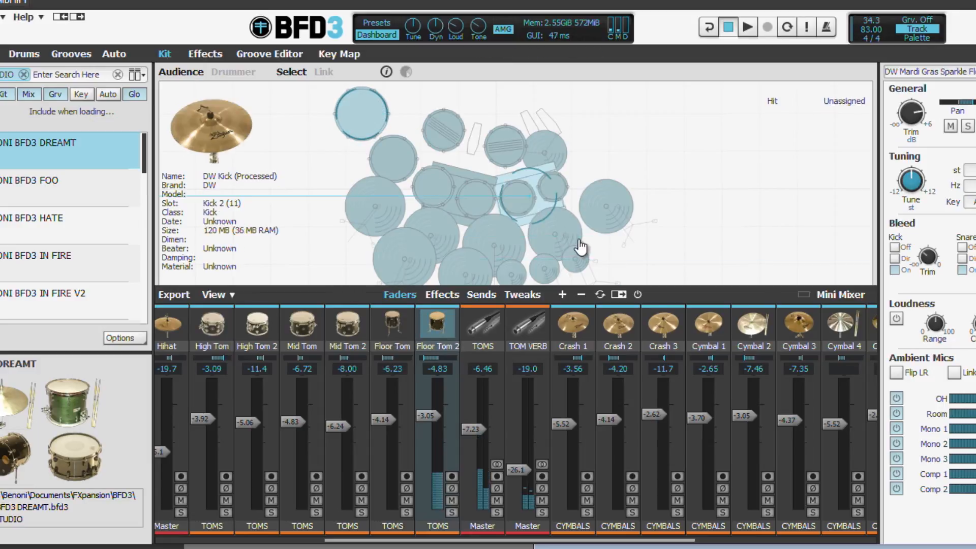
click(554, 157)
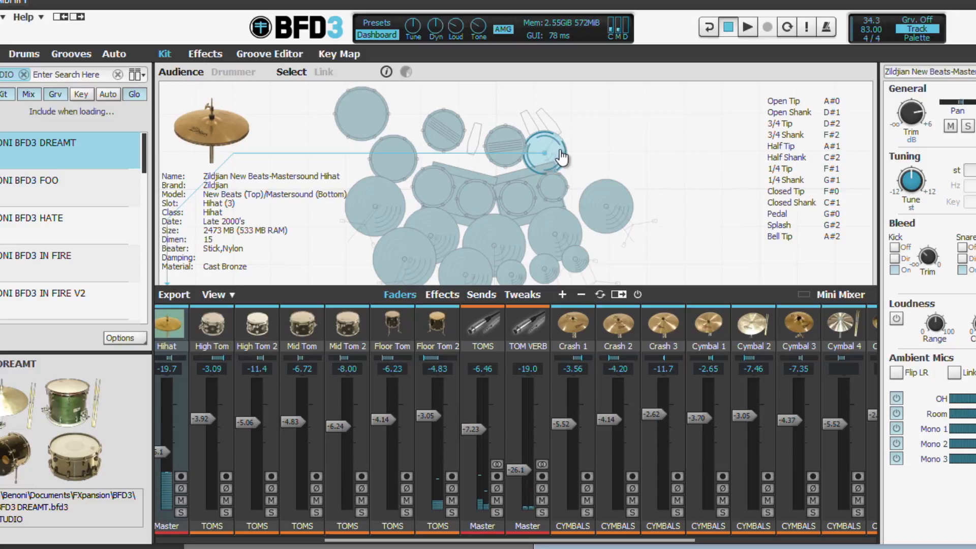
- Switch the kit back to the Drummer perspective
click(233, 72)
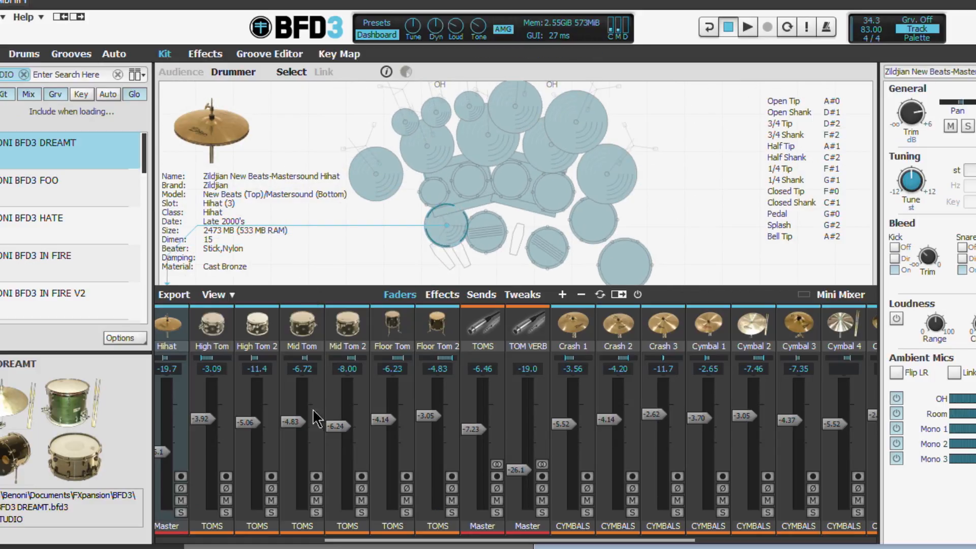
drag(348, 543, 538, 545)
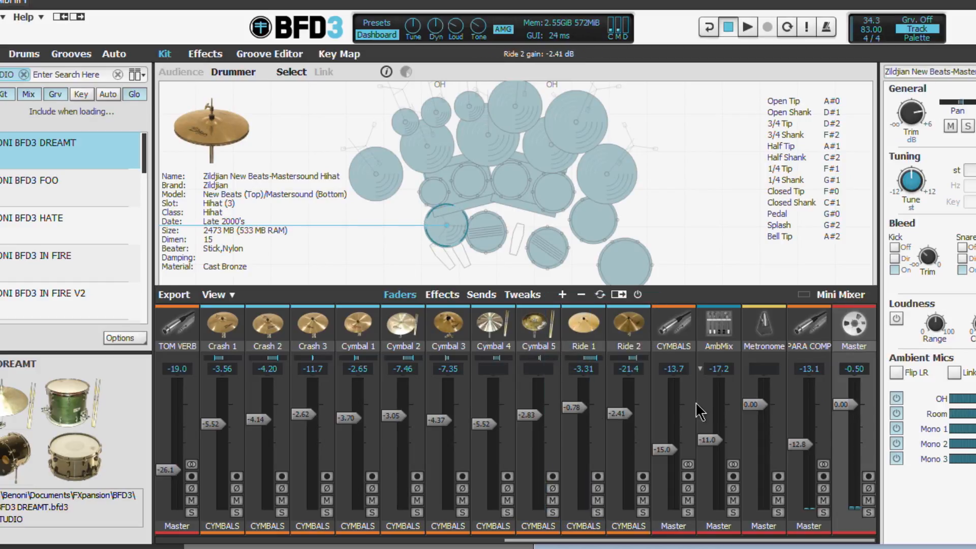
- Audition the cymbals, splashes, chinas, snare and kick around the kit from the Drummer perspective to compare their panning
click(551, 150)
click(509, 115)
click(488, 132)
click(468, 115)
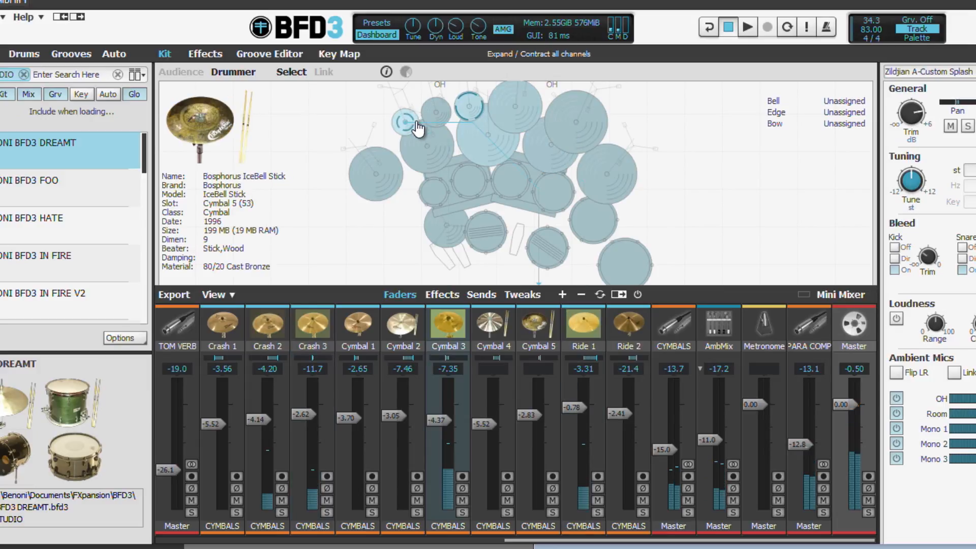
click(409, 129)
click(428, 148)
click(582, 126)
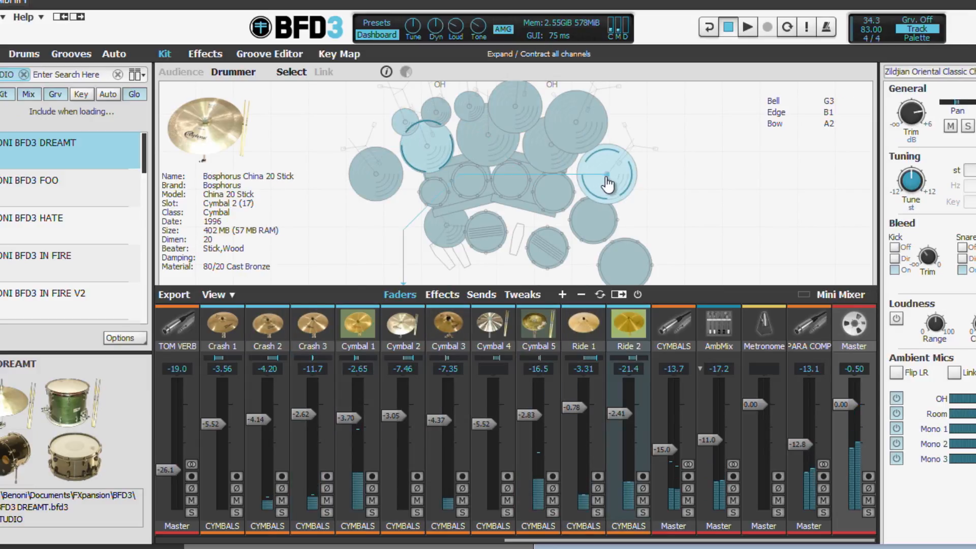
click(487, 233)
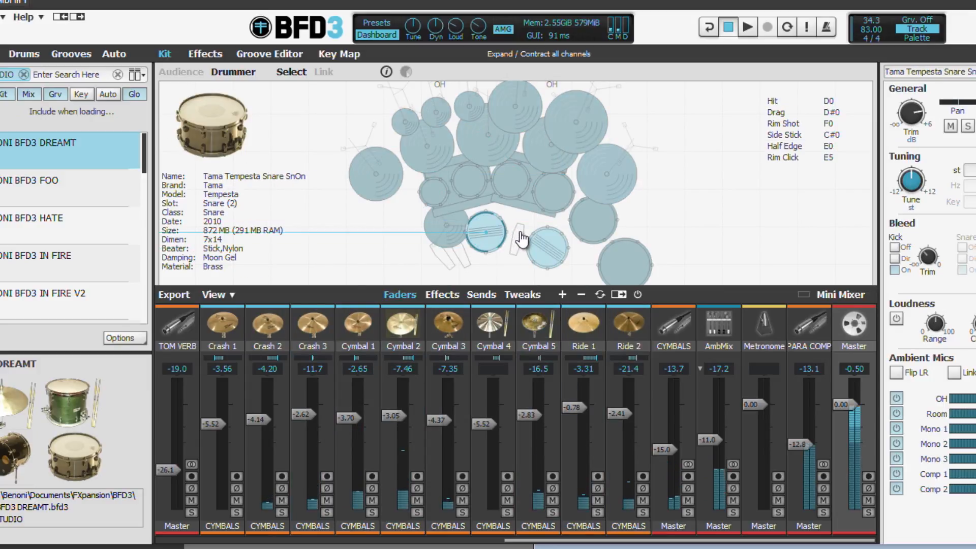
click(526, 215)
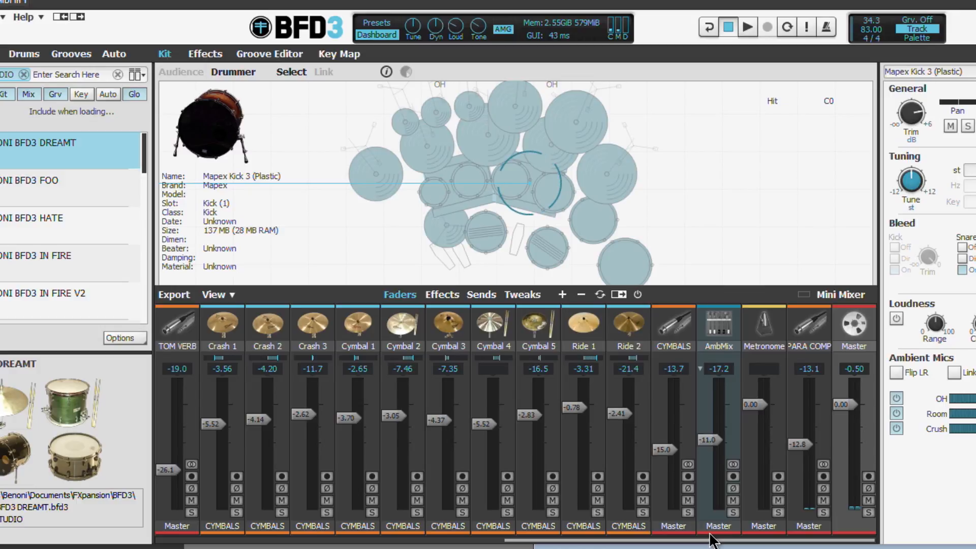
- Select Cymbal 1, the Kick and the Snare in turn to examine each one's ambient mic sends
click(400, 325)
click(366, 335)
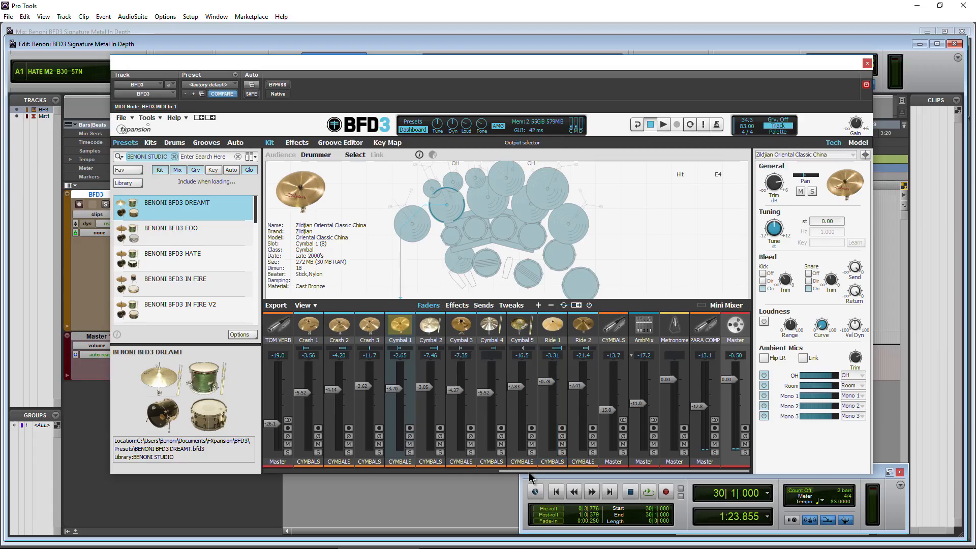
drag(529, 471, 260, 455)
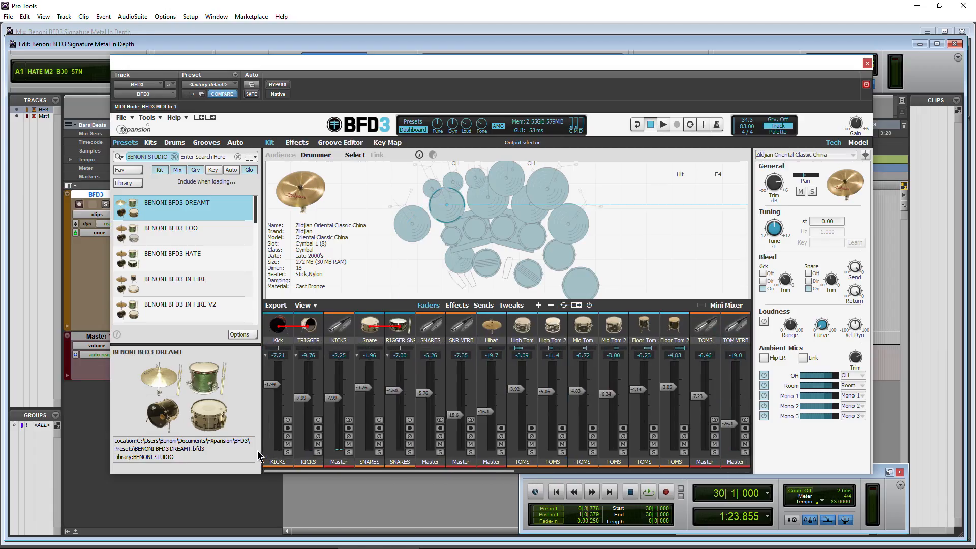
click(282, 330)
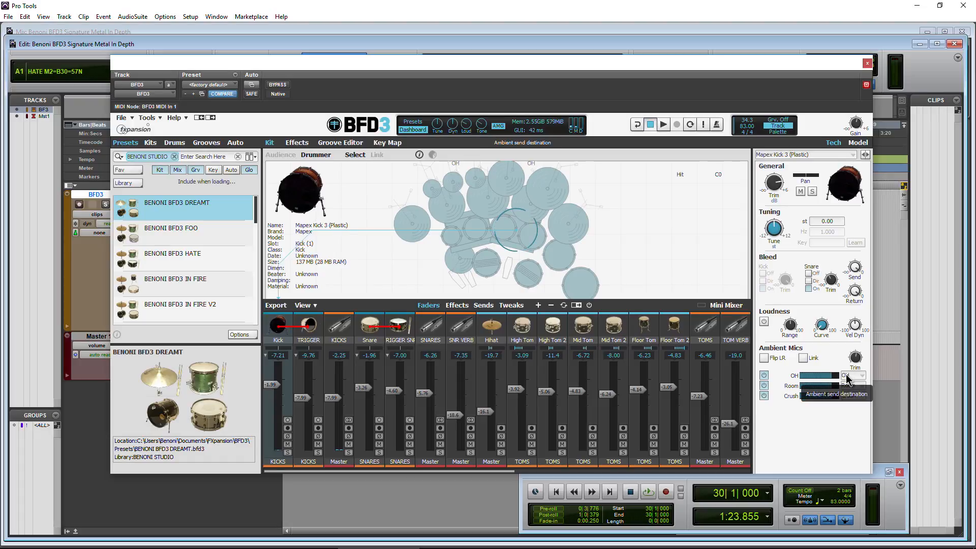
click(483, 274)
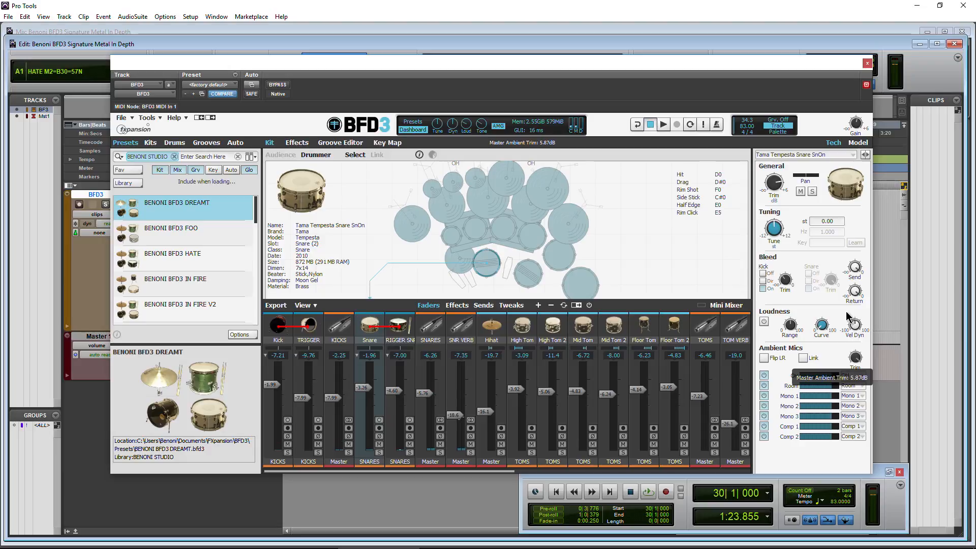
- Adjust the overall plugin gain to about -12 dB and audition the snare
drag(858, 127, 857, 133)
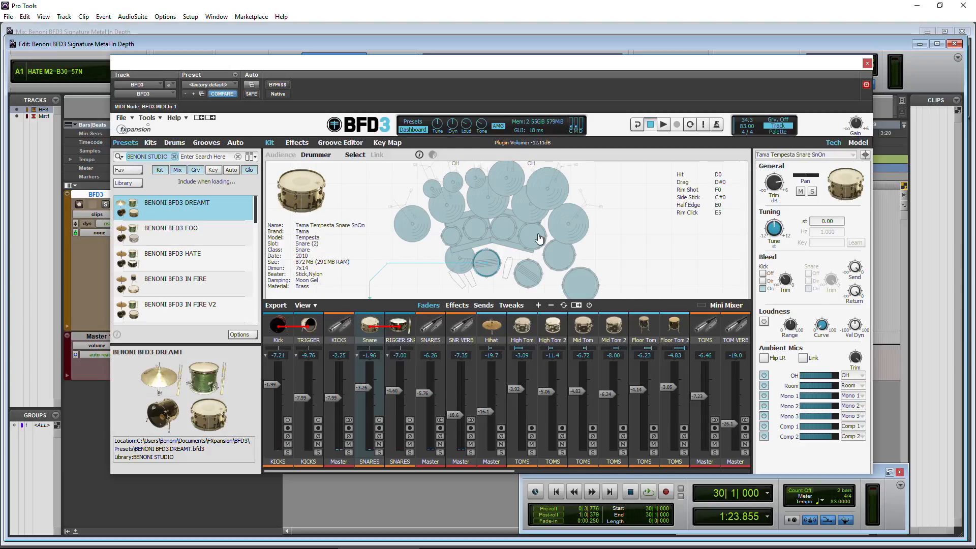
click(488, 267)
click(488, 266)
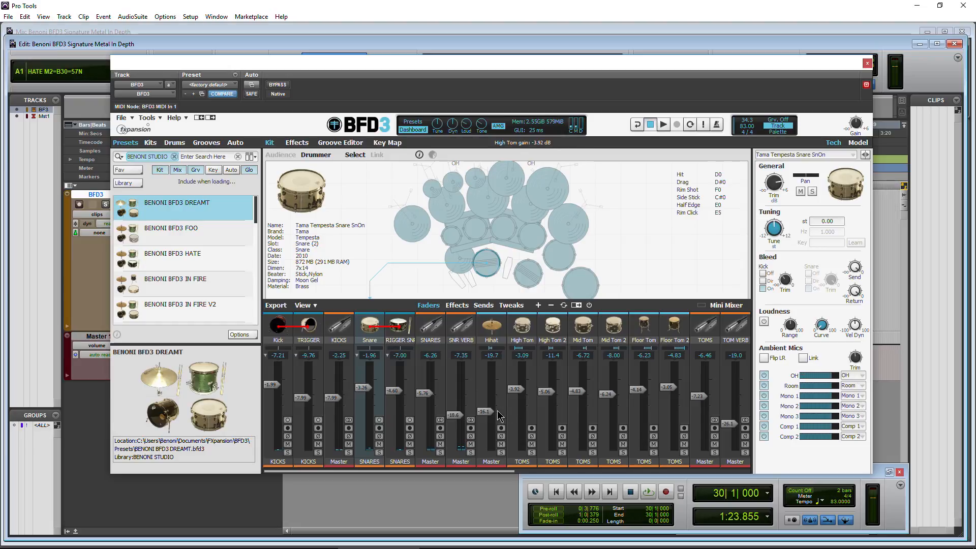
- Expand the AmbMix, Snare and Kick channels to examine their individual mic channels, and collapse them again
drag(514, 466, 635, 465)
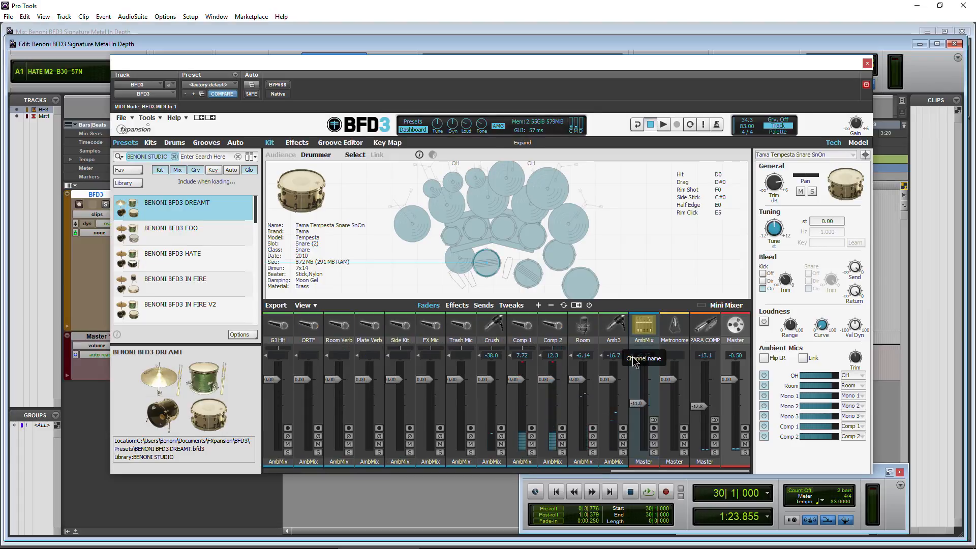
drag(597, 472, 259, 468)
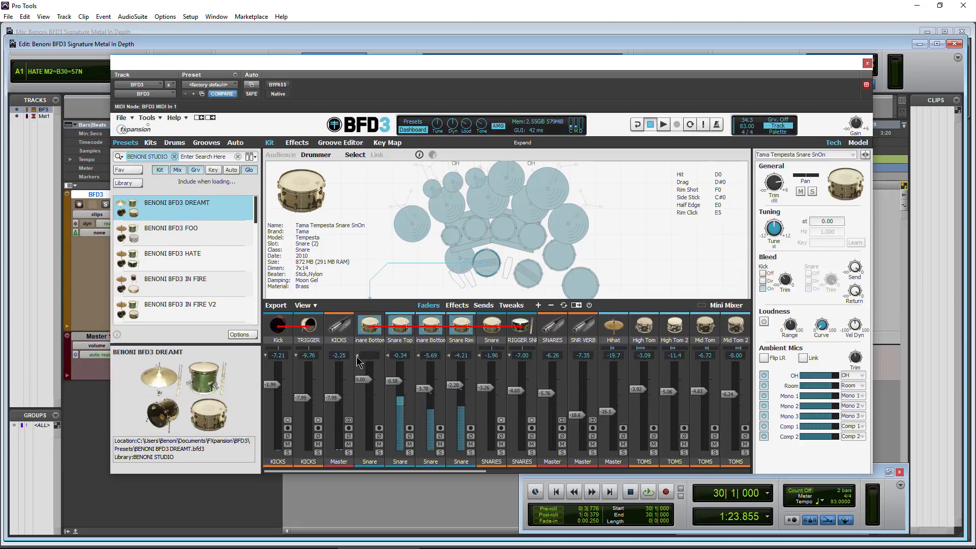
click(266, 356)
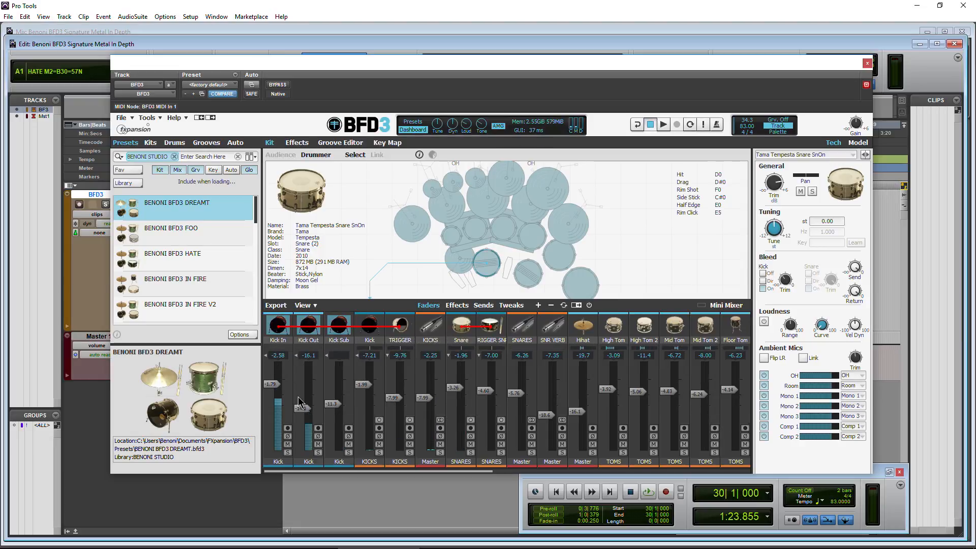
click(266, 356)
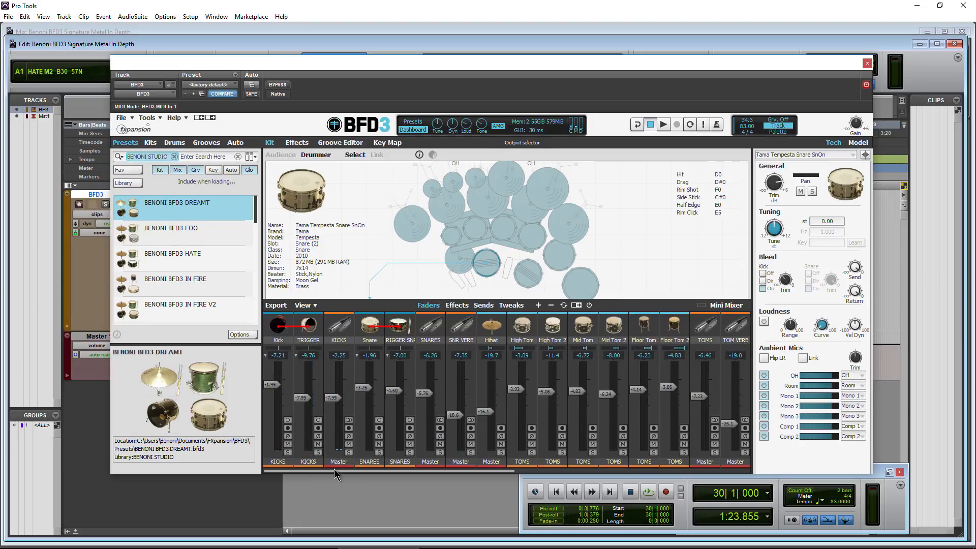
- Mute the PARA COMP bus and play the groove to hear the kit without parallel compression
drag(334, 471, 663, 486)
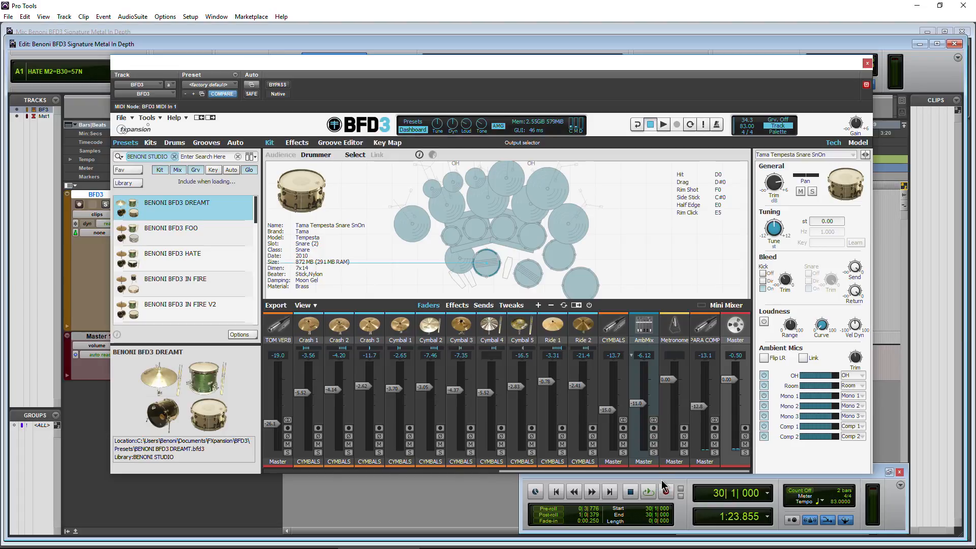
click(697, 329)
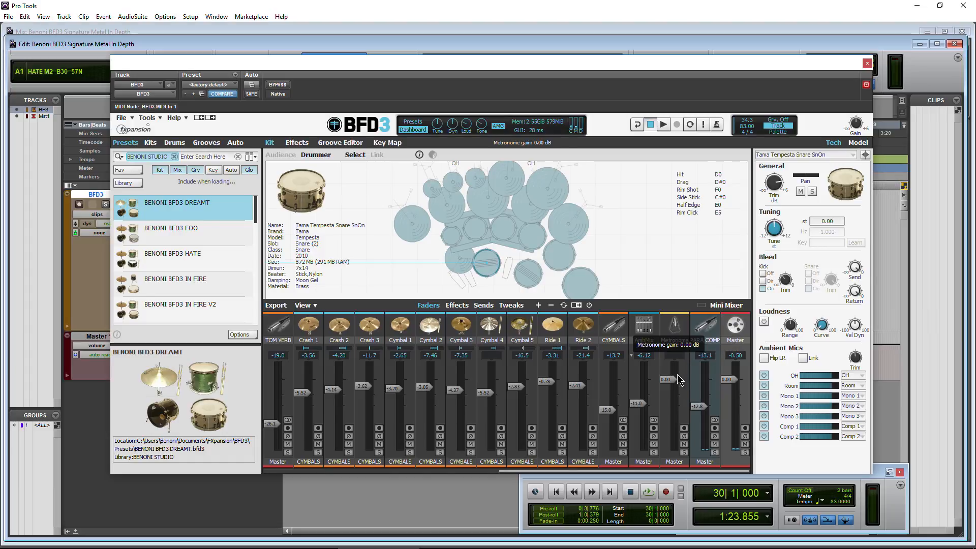
click(714, 444)
click(663, 125)
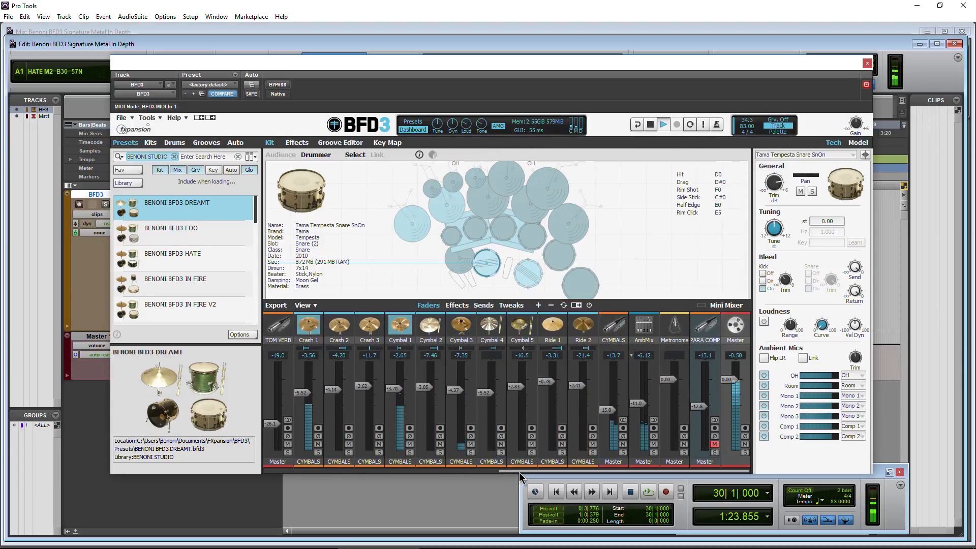
- Adjust the Kick, TRIGGER and KICKS faders to about -3.5, -7.8 and -6 dB during playback
drag(518, 472, 277, 471)
drag(273, 386, 332, 394)
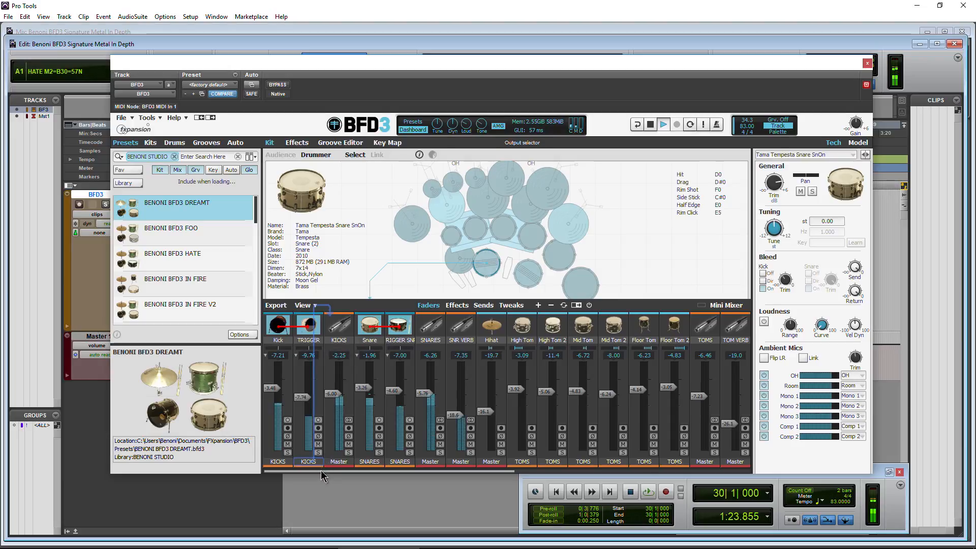
- Unmute the PARA COMP bus, raise its fader to about -9.3 dB during playback and stop the groove
drag(322, 472, 605, 464)
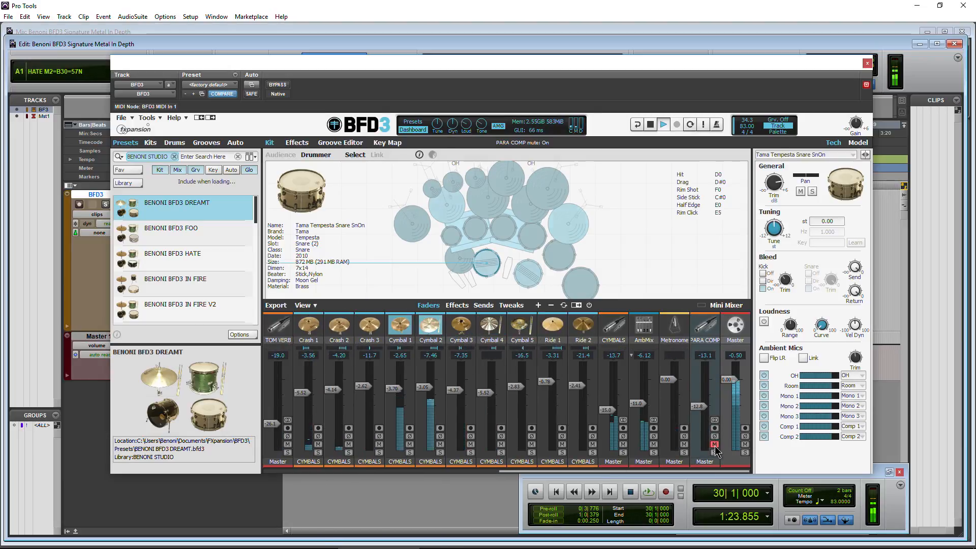
click(715, 445)
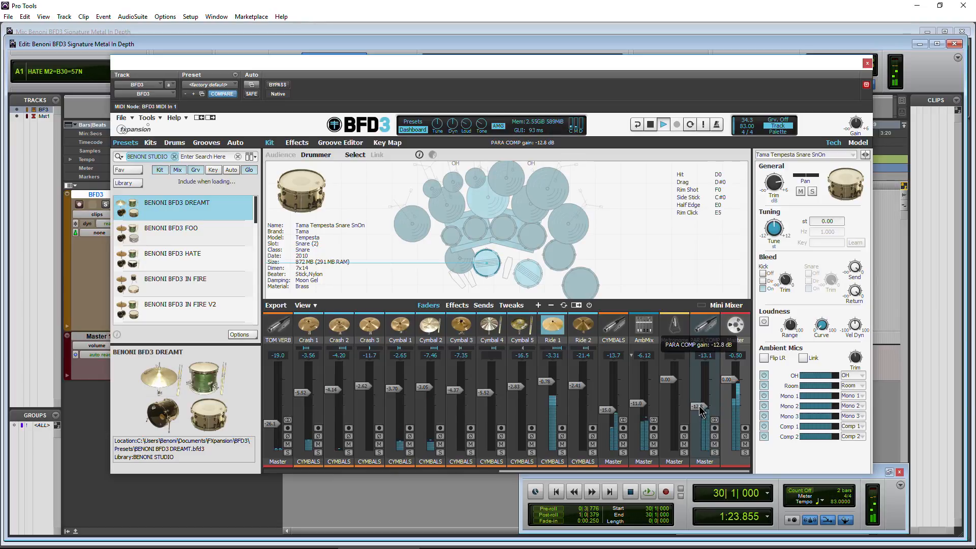
drag(699, 406, 701, 402)
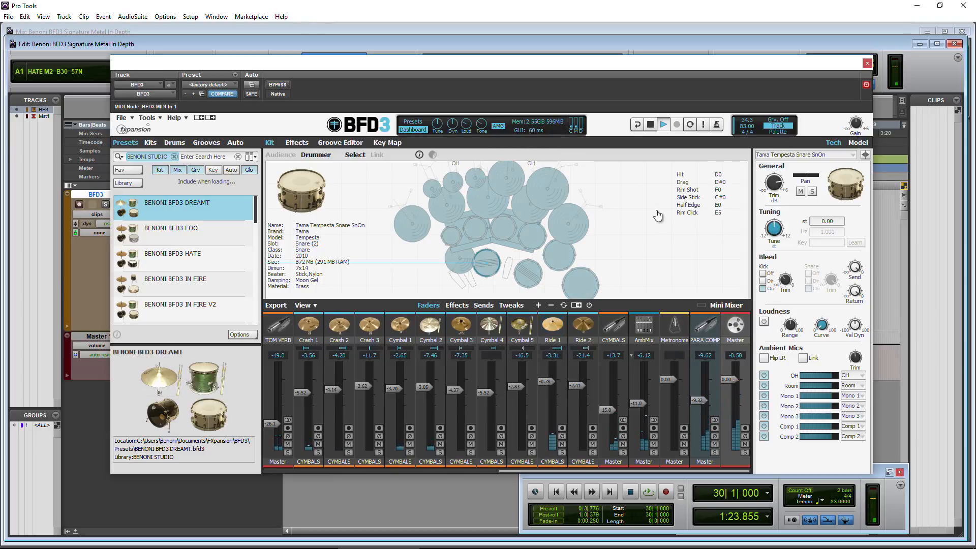
click(652, 124)
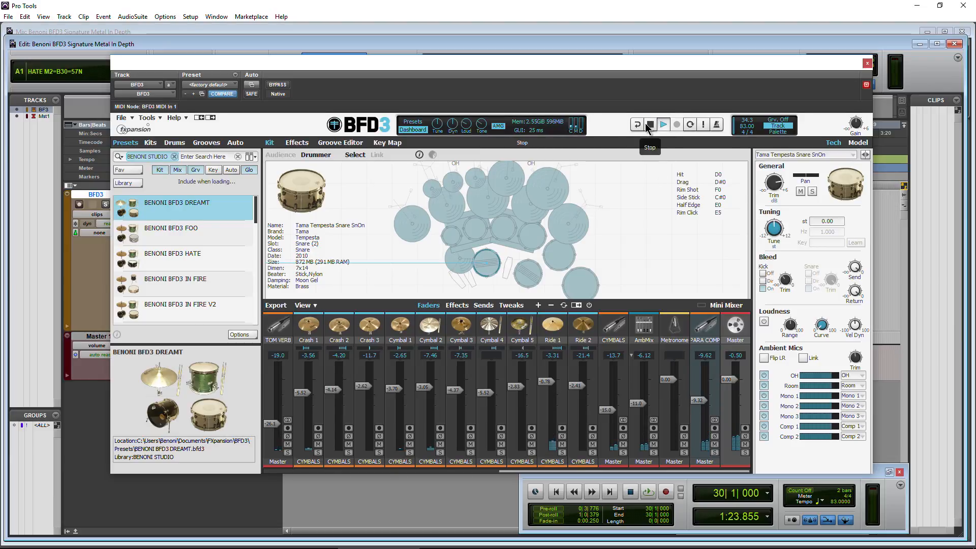
- Play the groove again, bring the PARA COMP fader back to -12.8 dB and stop playback
click(663, 124)
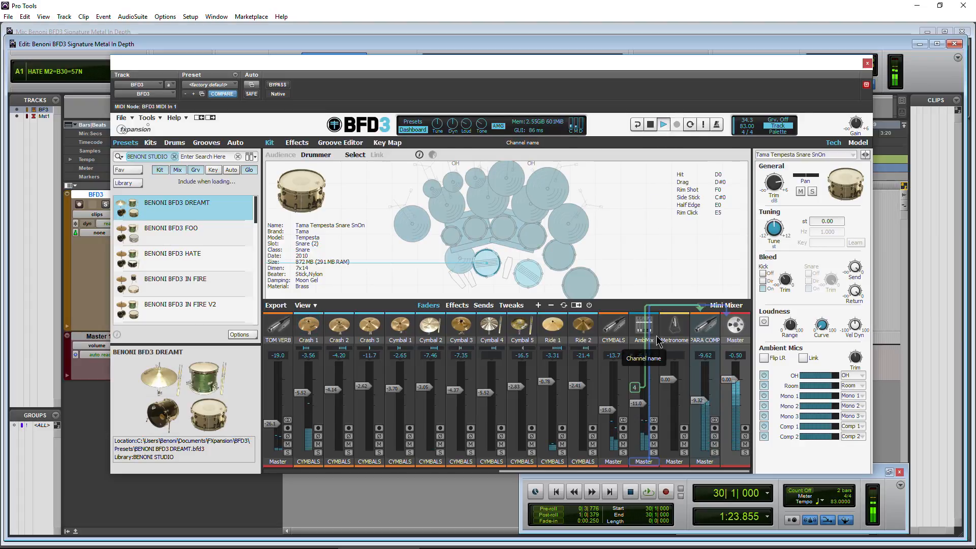
mouse_move(703, 402)
mouse_down()
mouse_move(700, 385)
mouse_move(701, 447)
mouse_move(701, 411)
mouse_up()
click(650, 124)
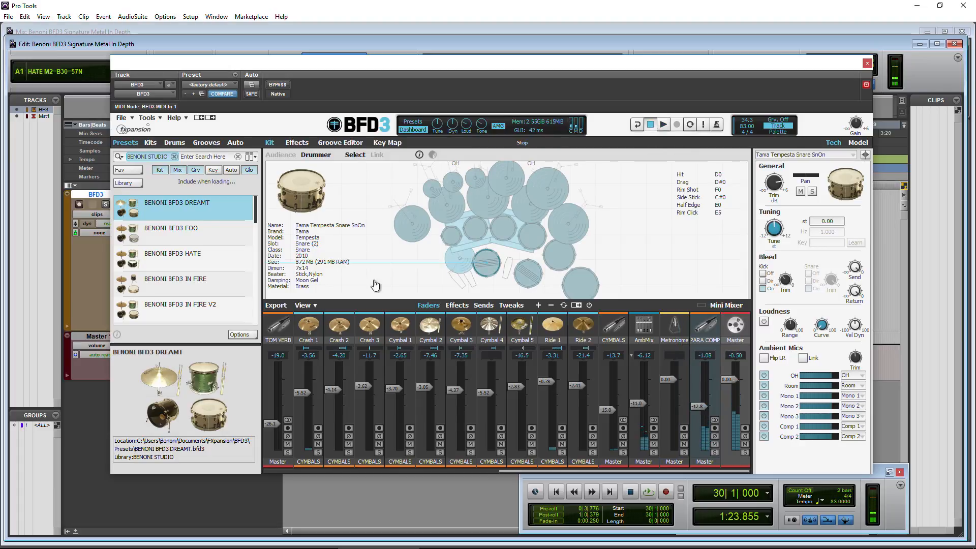
- Browse the BENONI STUDIO presets, including the X versions, and load BENONI NOOSE X2, accepting the loss of existing work
scroll(153, 284, down, 5)
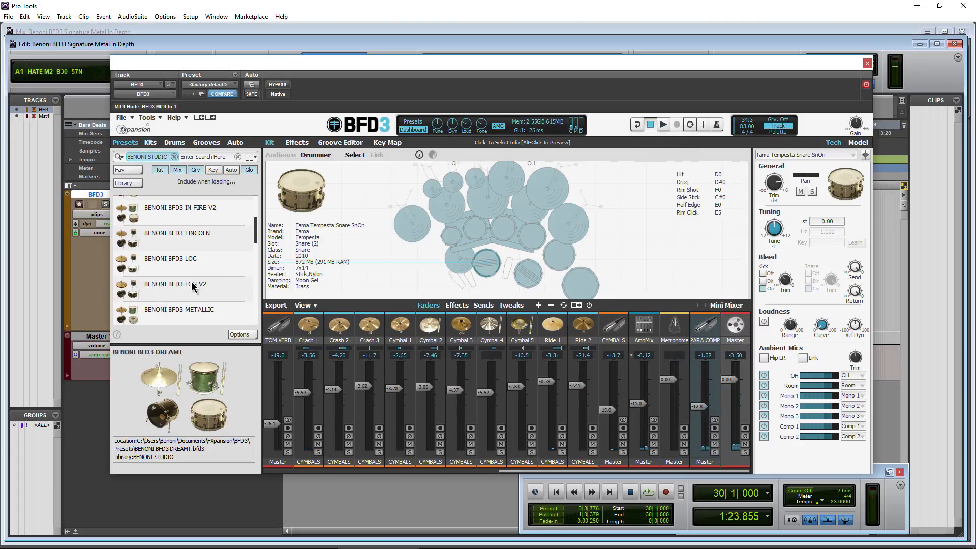
scroll(185, 290, down, 3)
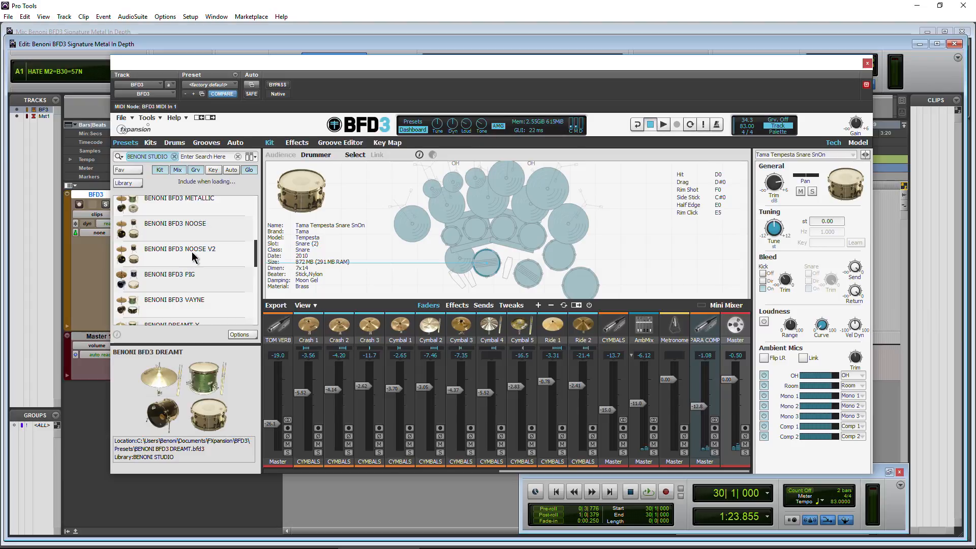
scroll(199, 254, down, 3)
click(198, 278)
scroll(200, 279, down, 4)
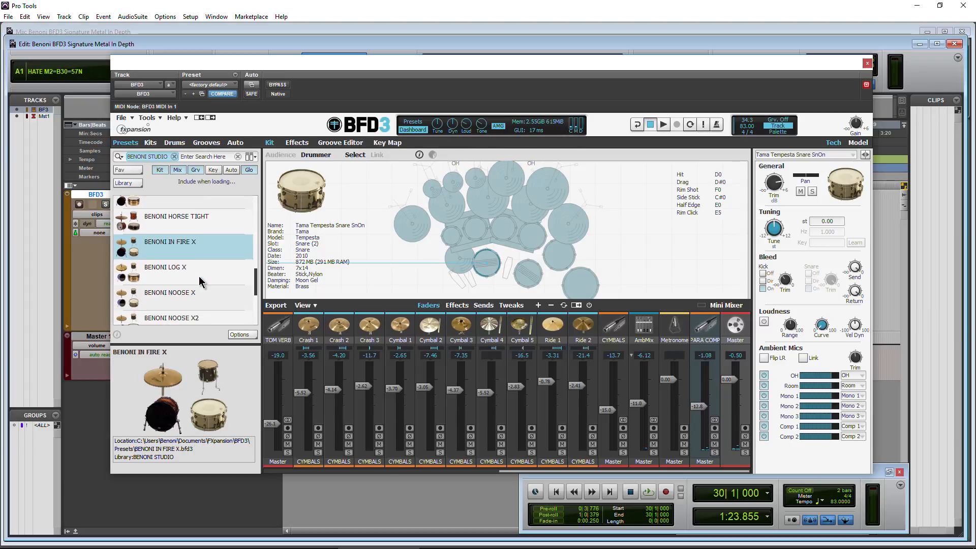
click(203, 257)
scroll(203, 270, down, 2)
scroll(203, 269, down, 1)
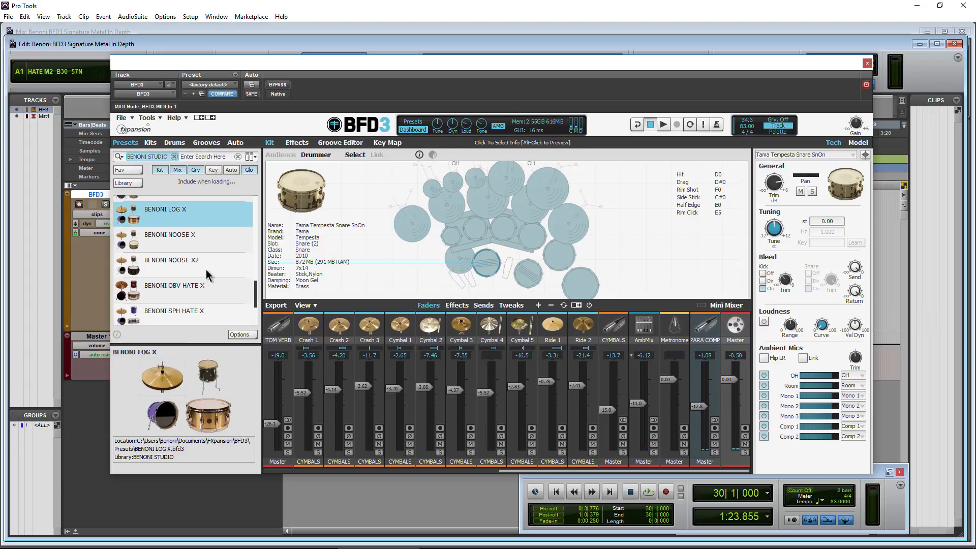
click(200, 258)
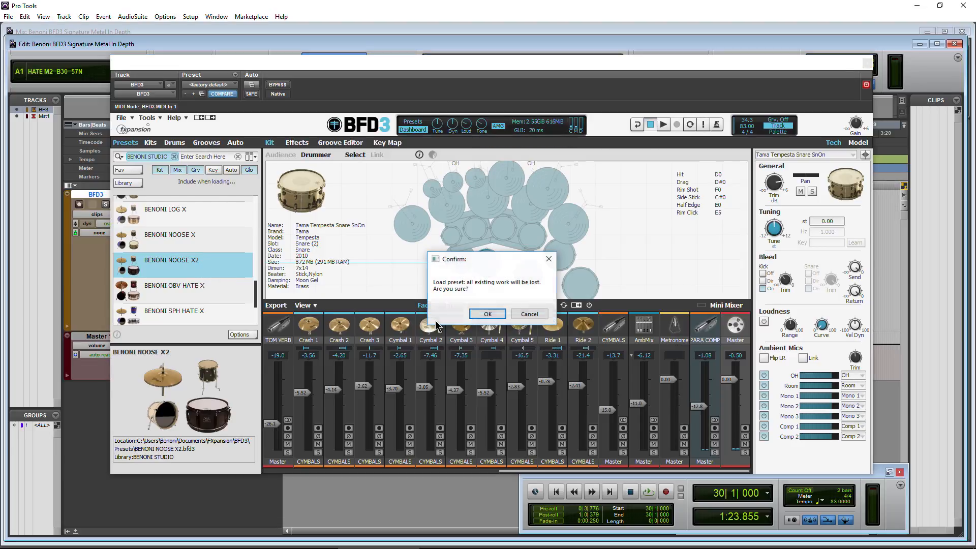
click(480, 316)
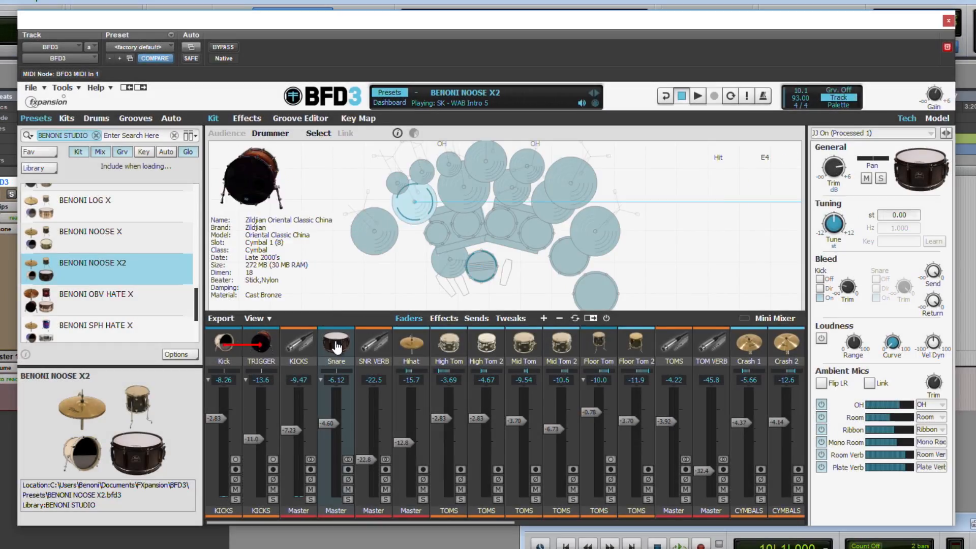
- Audition the Perc thunder sheet and the Perc 2 trash can with chains
drag(264, 523, 583, 505)
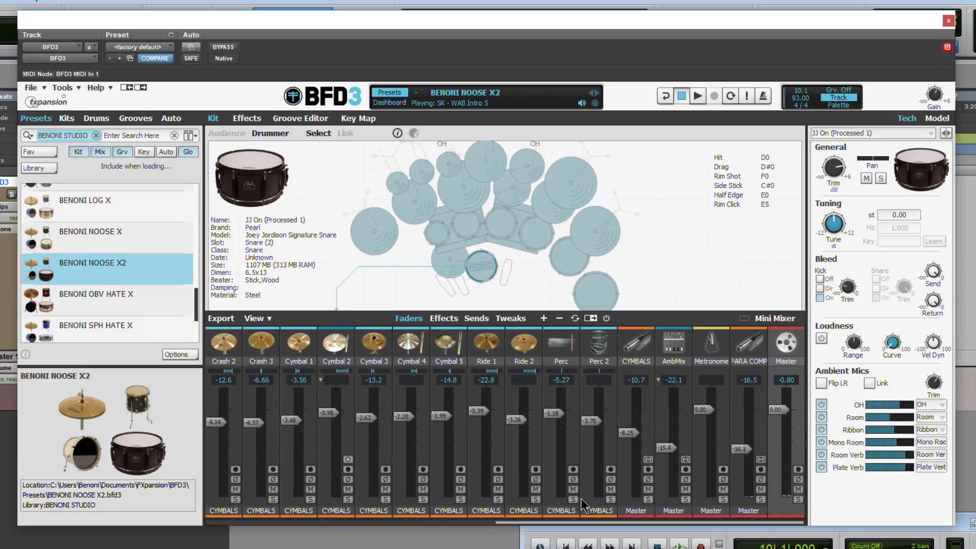
click(558, 348)
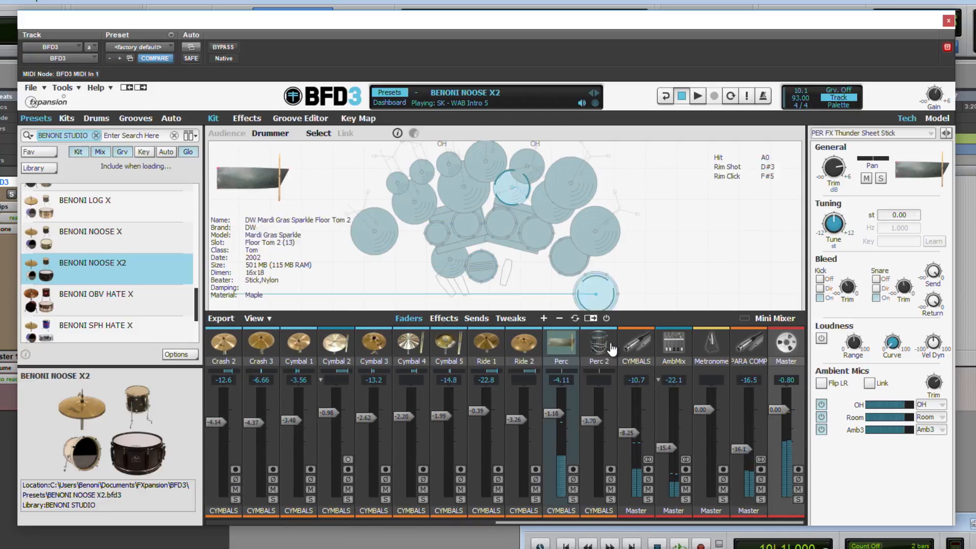
click(533, 176)
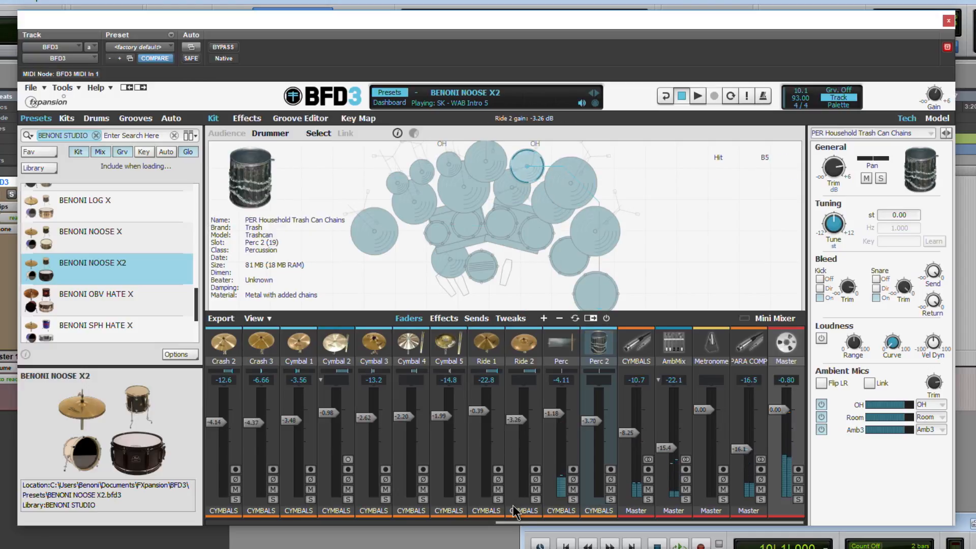
- Return to the kick and snare channels and play the loaded preset's groove
drag(513, 520, 197, 502)
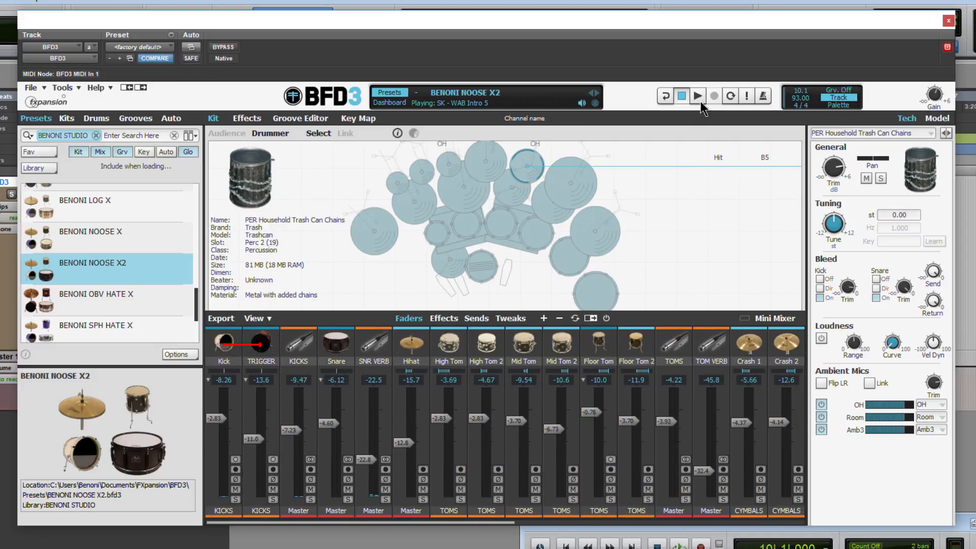
click(697, 97)
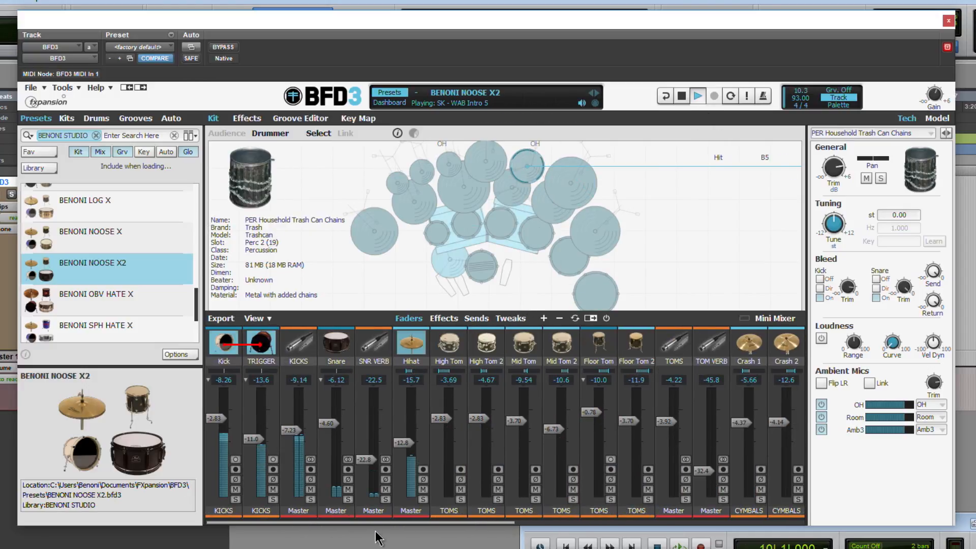
- Lower the KICKS bus fader to -10.1 dB while the groove plays, and stop playback
mouse_move(326, 523)
mouse_down()
mouse_move(339, 526)
mouse_move(326, 525)
mouse_up()
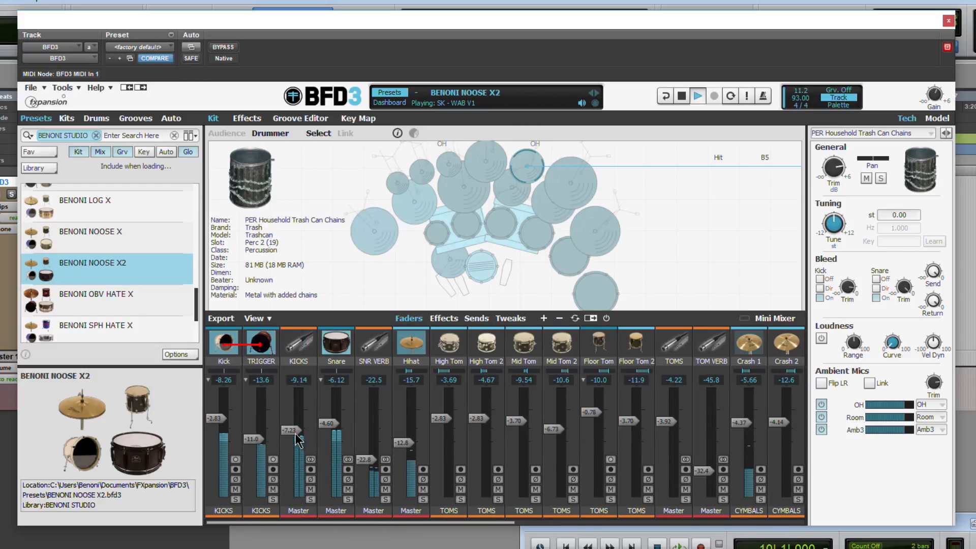
mouse_move(294, 436)
mouse_down()
mouse_move(294, 489)
mouse_move(301, 437)
mouse_move(302, 446)
mouse_up()
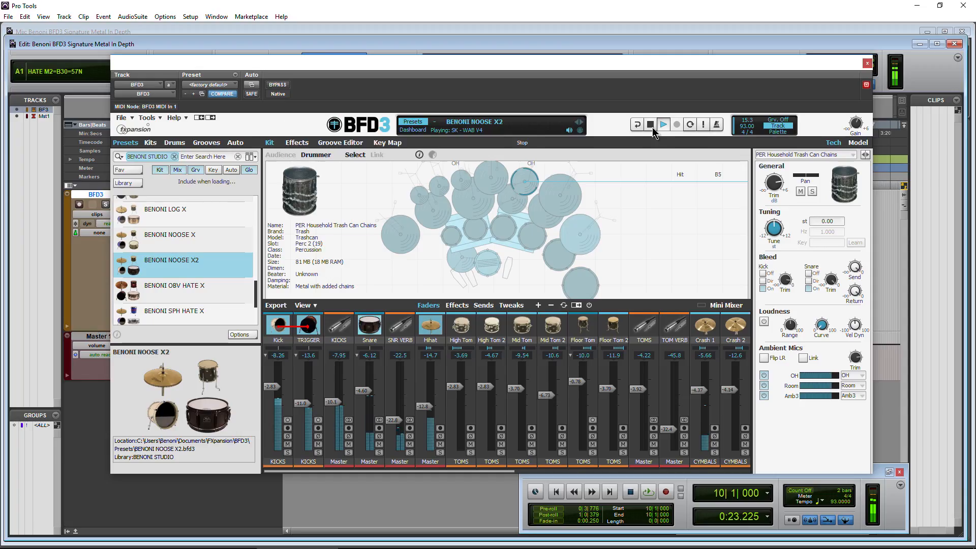
click(651, 125)
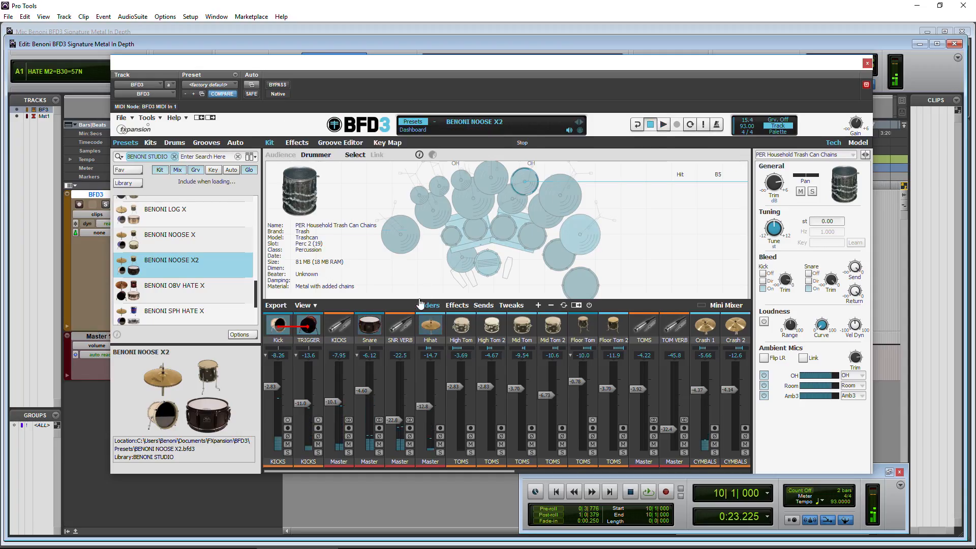
- Audition the Joey Jordison signature snare repeatedly in the kit view
click(487, 268)
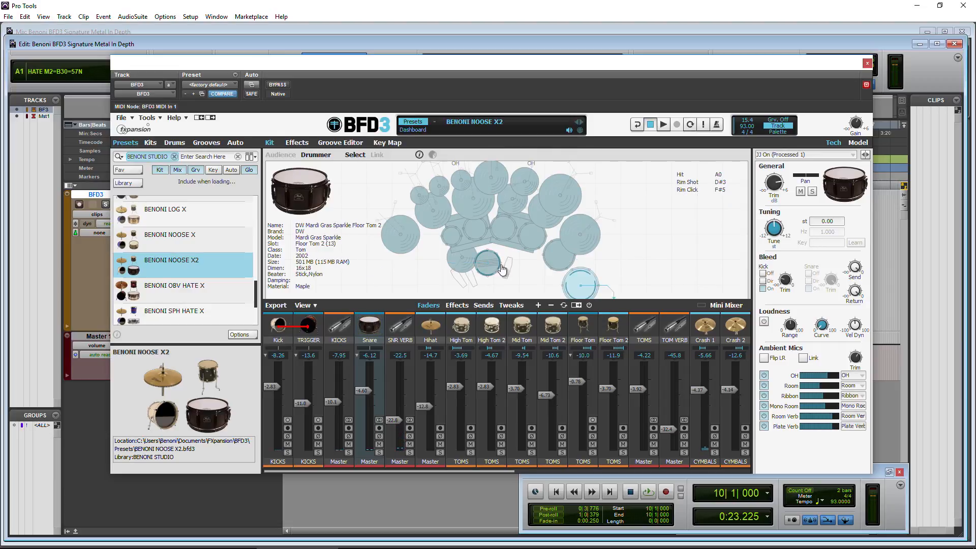
click(485, 270)
click(487, 272)
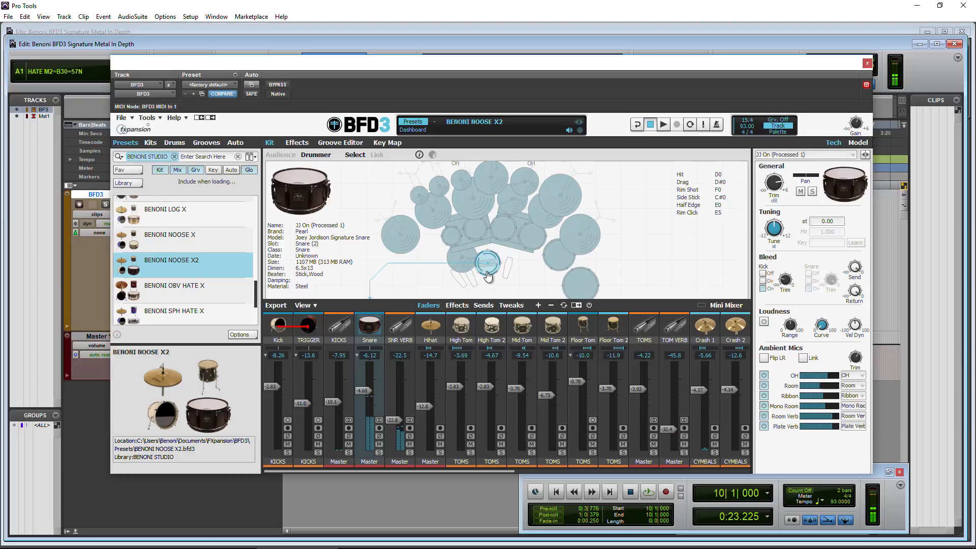
click(487, 275)
click(486, 275)
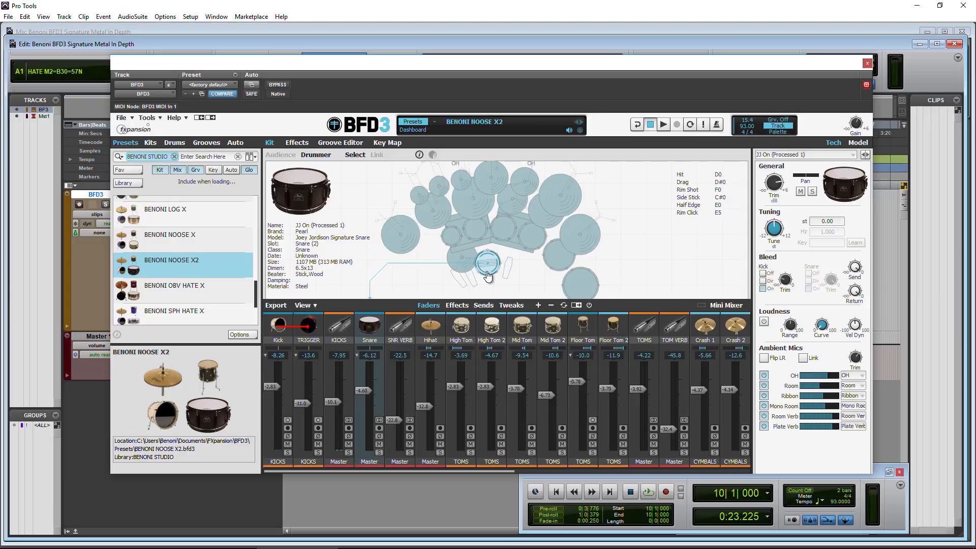
click(486, 276)
- Adjust the damping amount in the snare's model settings, trying 73%, and audition the snare hit
click(858, 143)
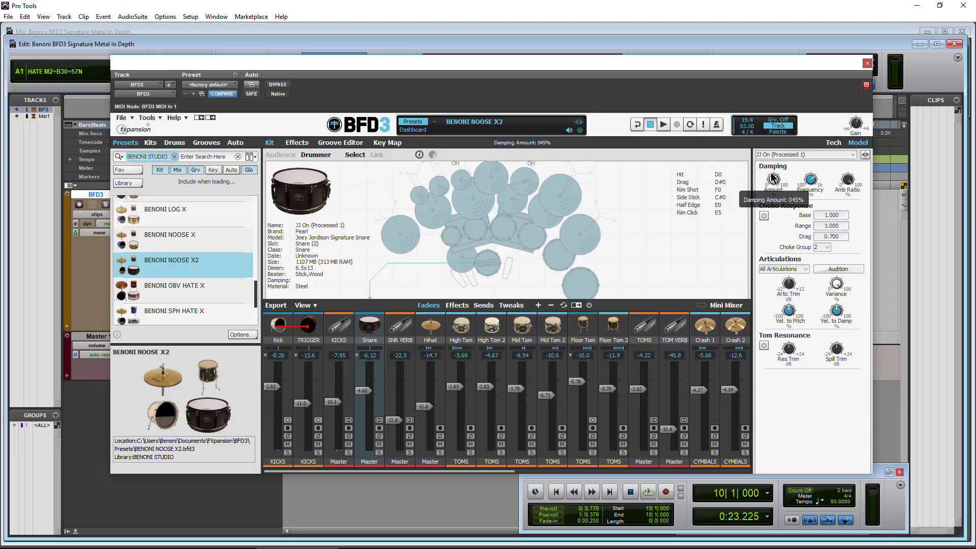
click(486, 272)
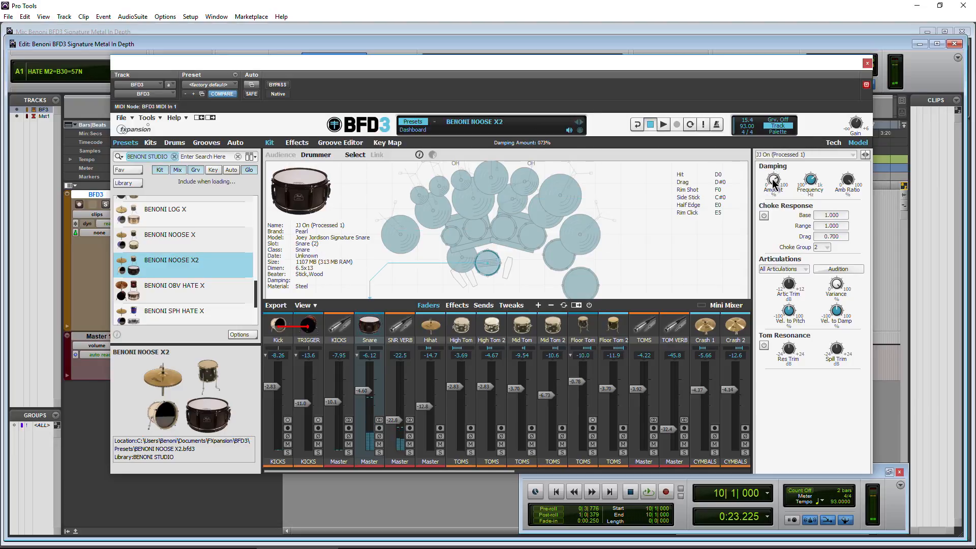
drag(773, 179, 781, 212)
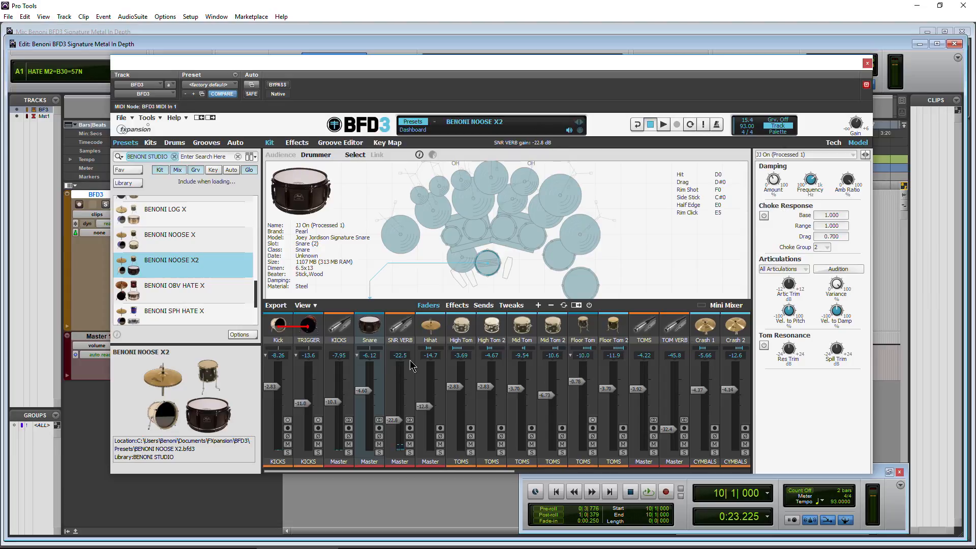
- Select the DW kick and raise the KICKS bus fader to -6.48 dB
click(277, 327)
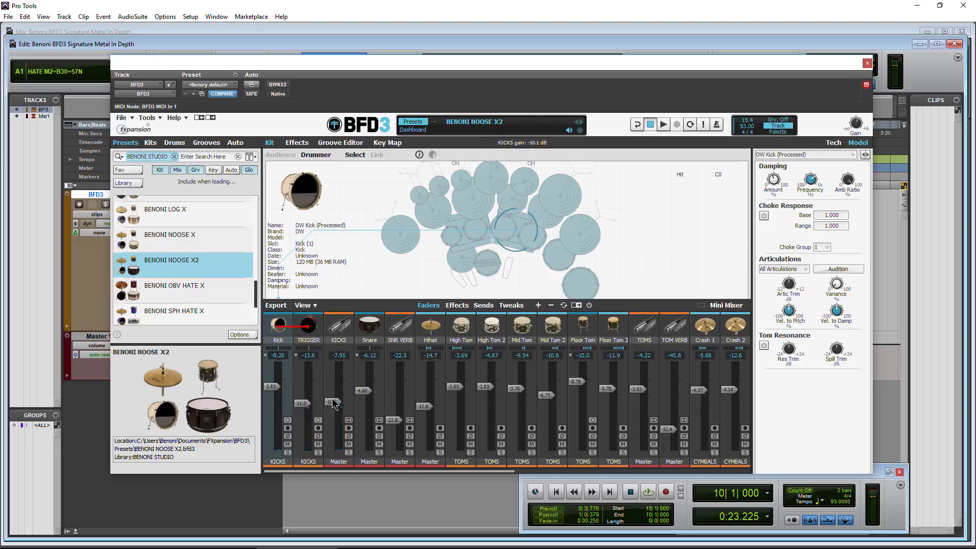
drag(333, 403, 334, 395)
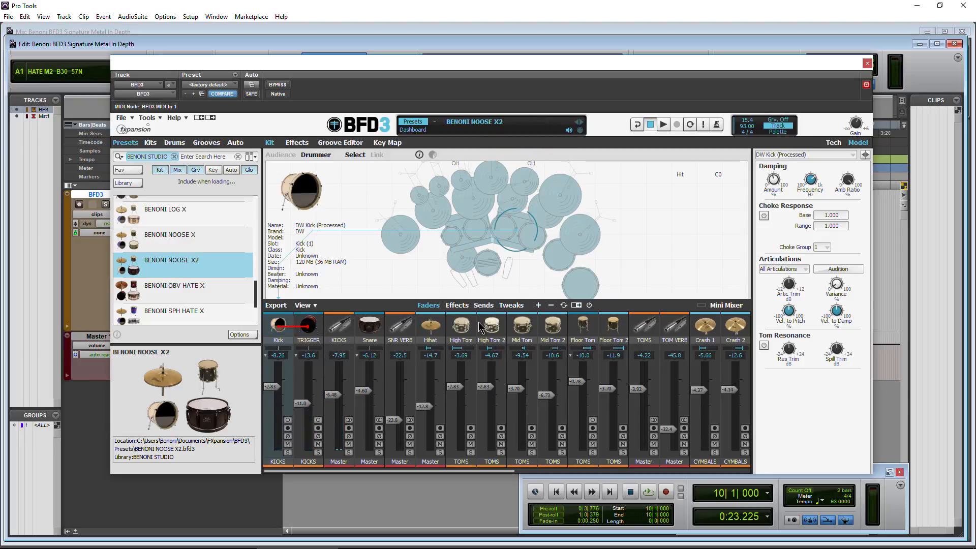
- Look through the BENONI STUDIO presets, audition the snare and view the AmbMix, PARA COMP and Master mixer channels
scroll(170, 259, up, 5)
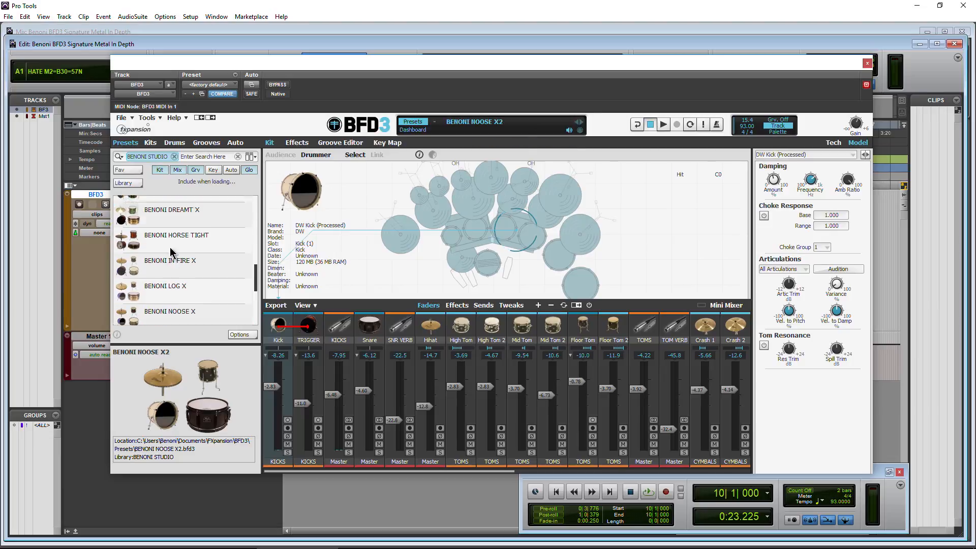
scroll(175, 254, down, 5)
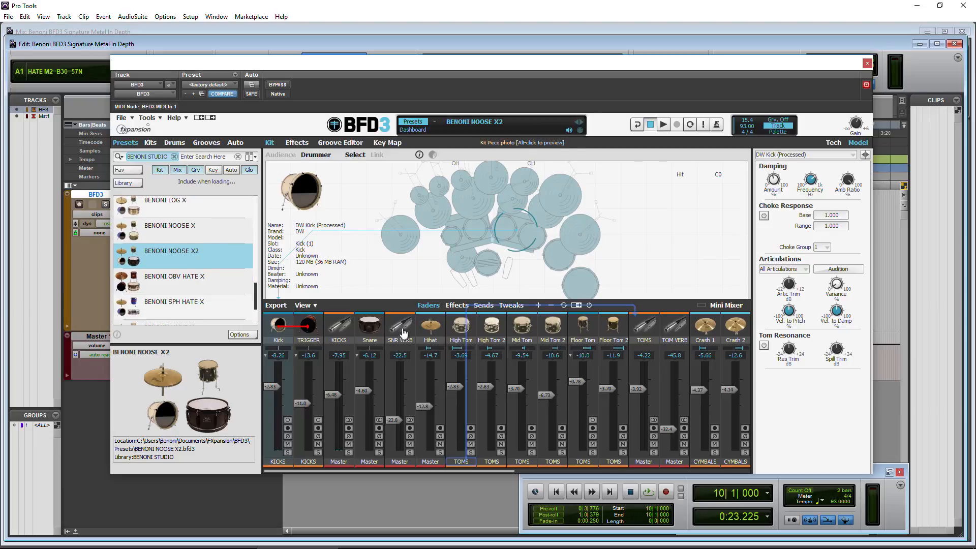
click(490, 271)
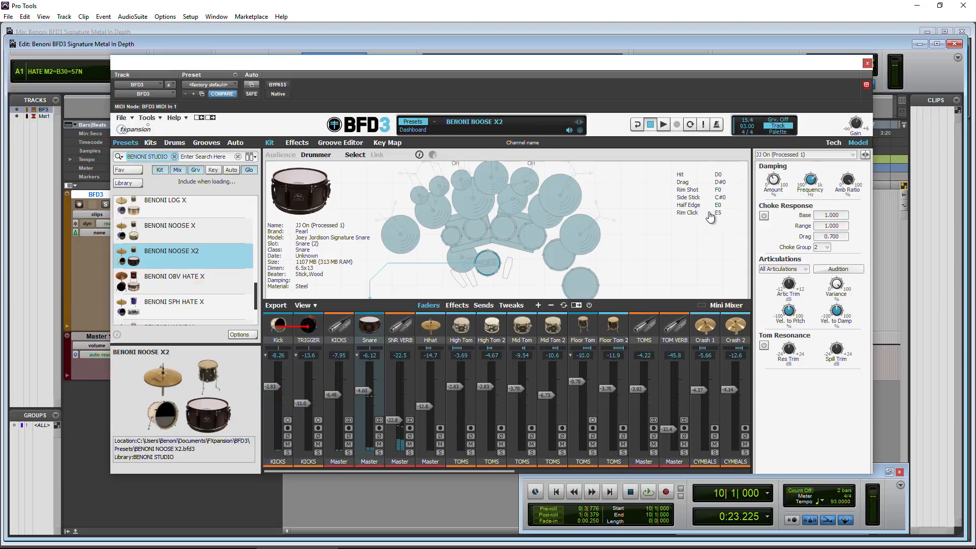
drag(376, 472, 683, 463)
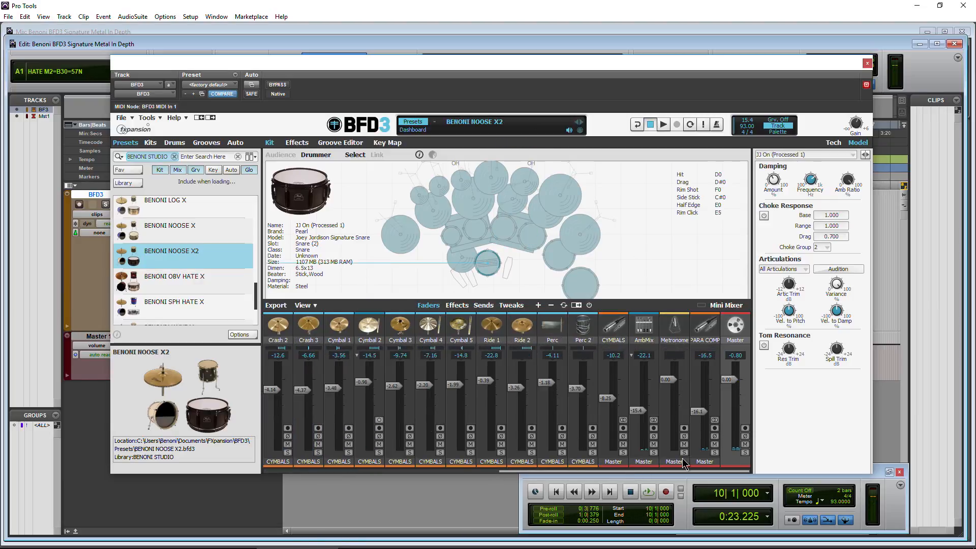
- Play the groove and compare the mix with the PARA COMP channel muted and unmuted
click(703, 406)
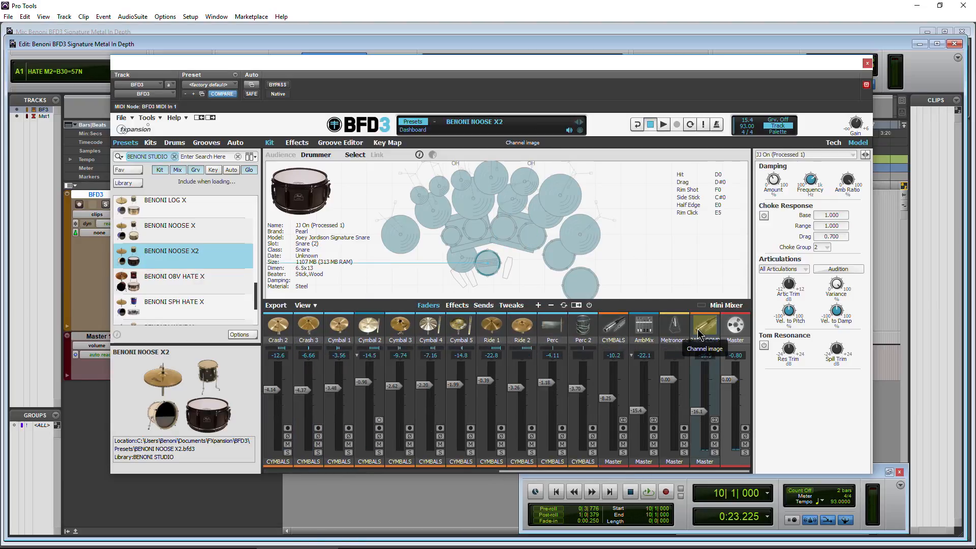
click(663, 127)
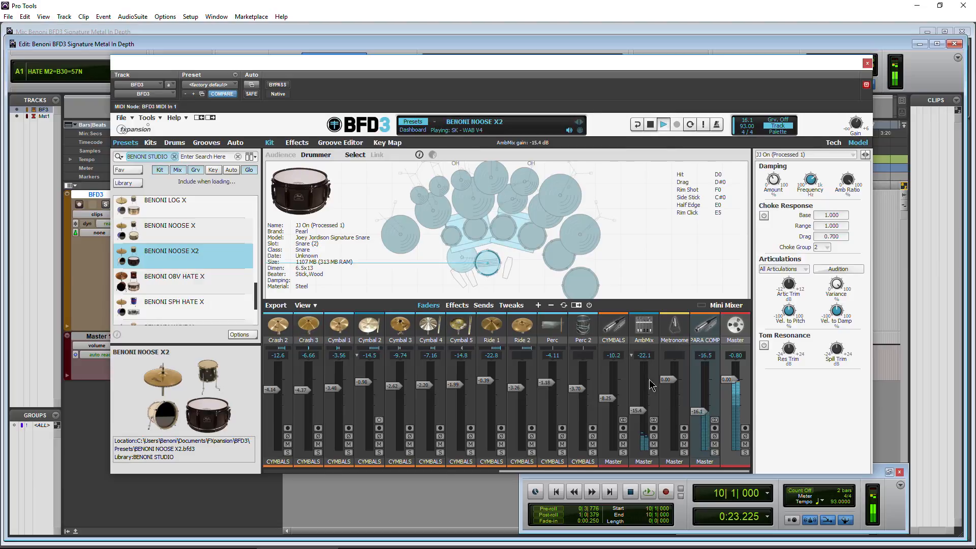
click(714, 445)
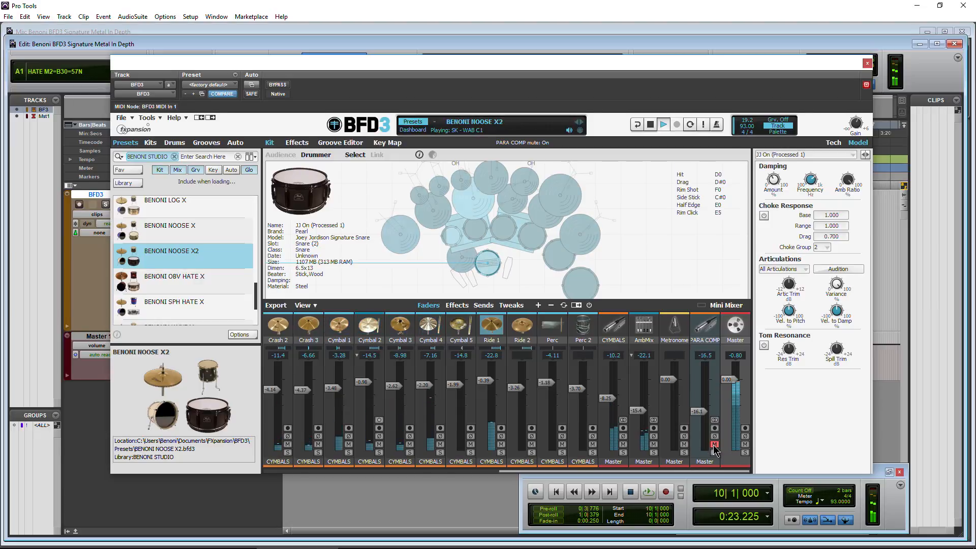
click(714, 445)
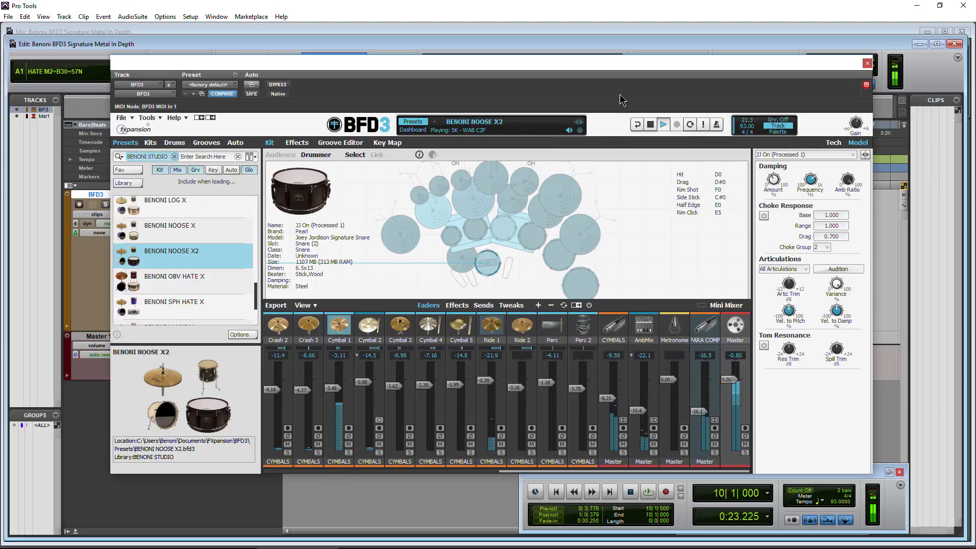
click(649, 127)
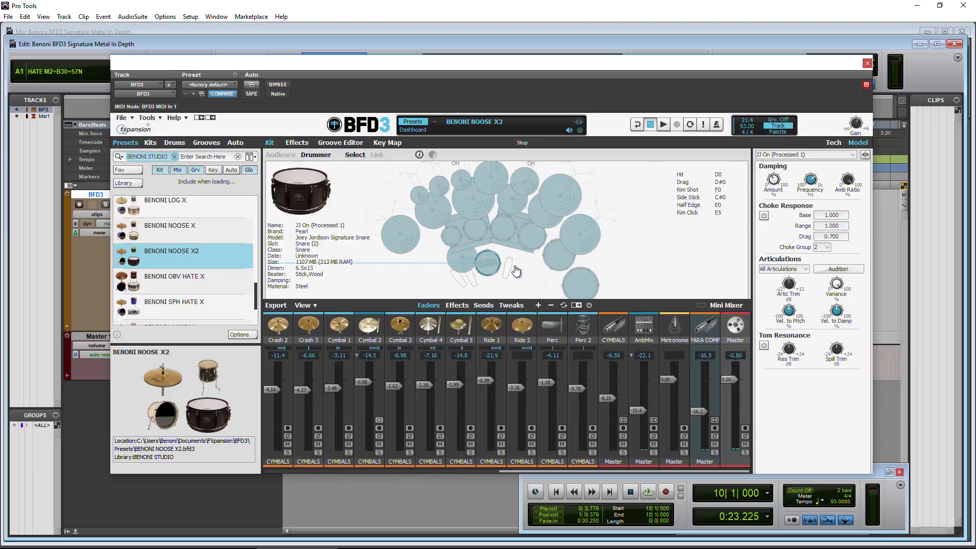
- Select the PARA COMP channel and review the channel types that can be added to the mixer
click(493, 267)
click(492, 265)
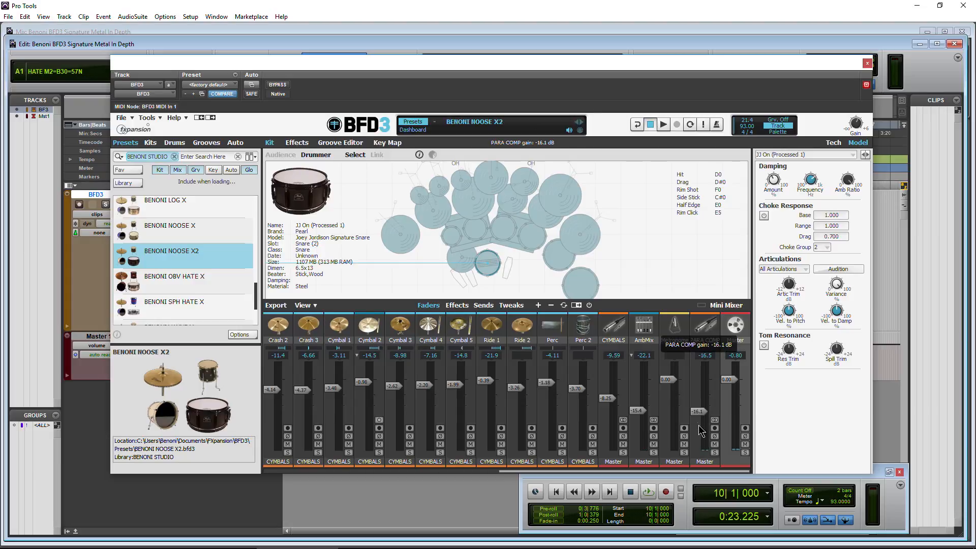
click(705, 330)
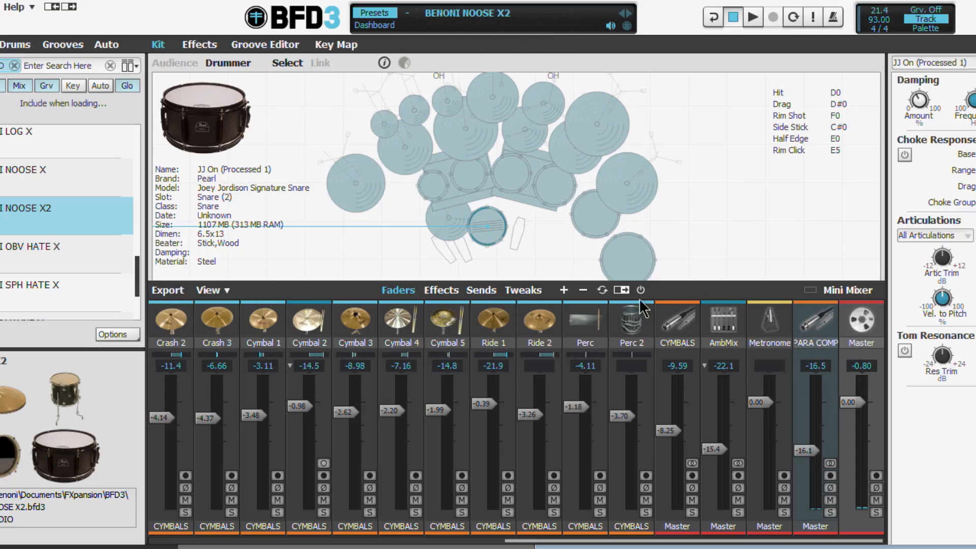
click(564, 289)
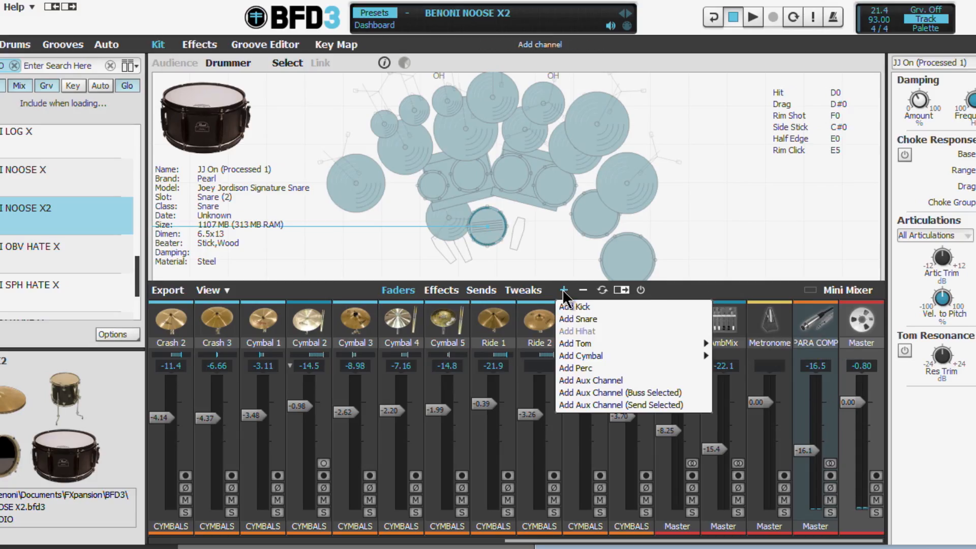
click(727, 219)
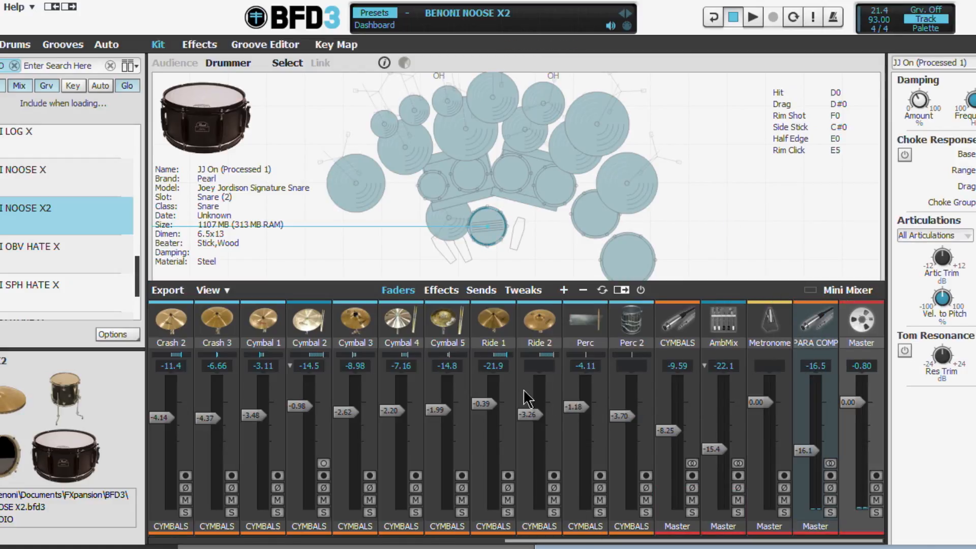
- Show the mixer's sends and route the TOM VERB channel's fourth send to PARA COMP
click(472, 290)
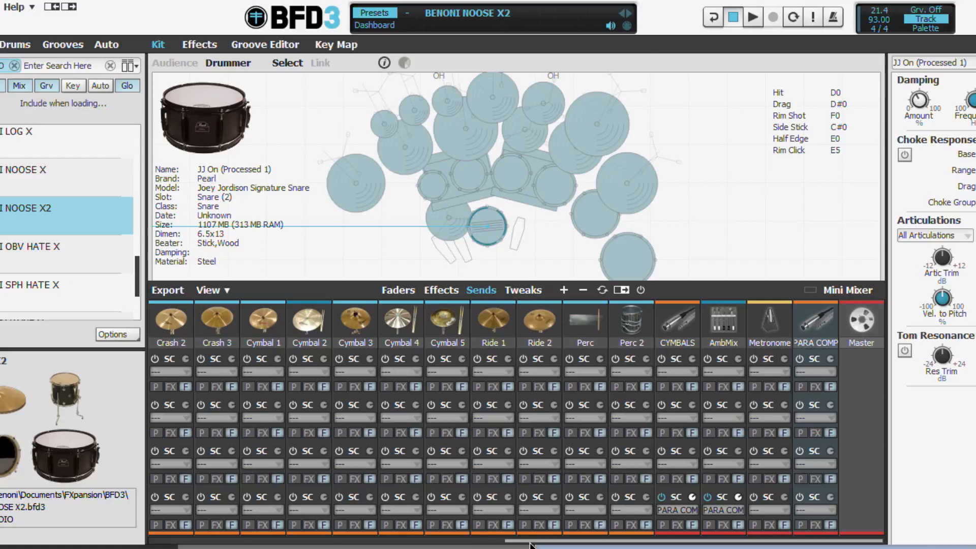
click(444, 543)
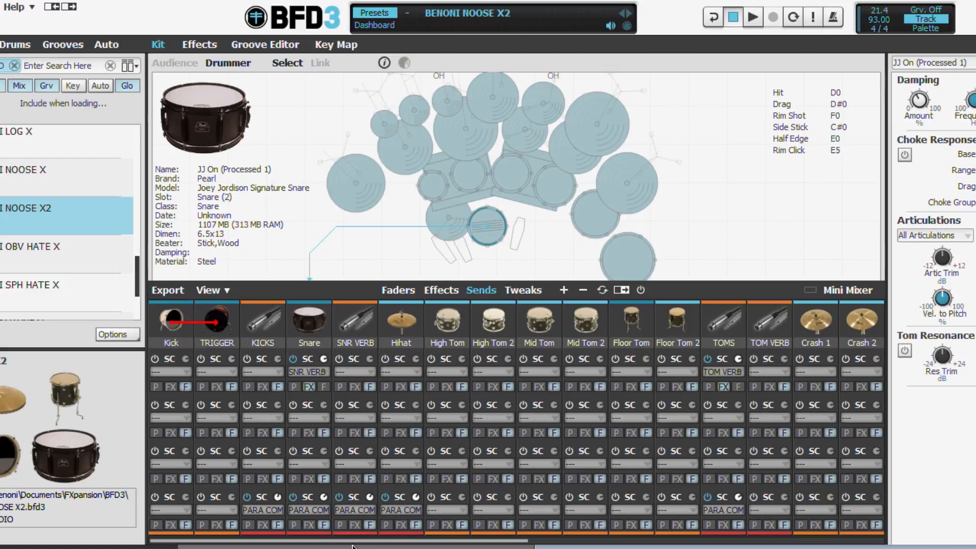
drag(354, 545, 614, 546)
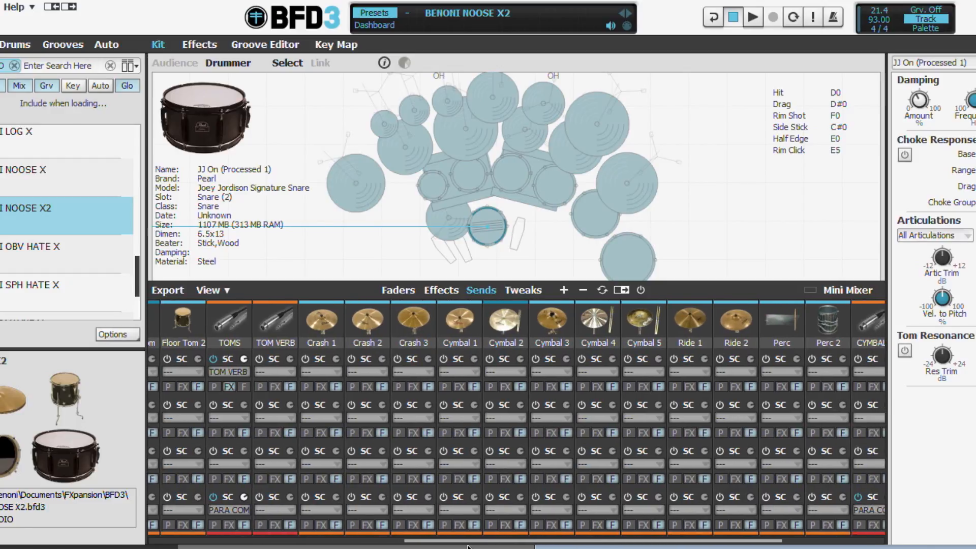
click(282, 508)
click(288, 487)
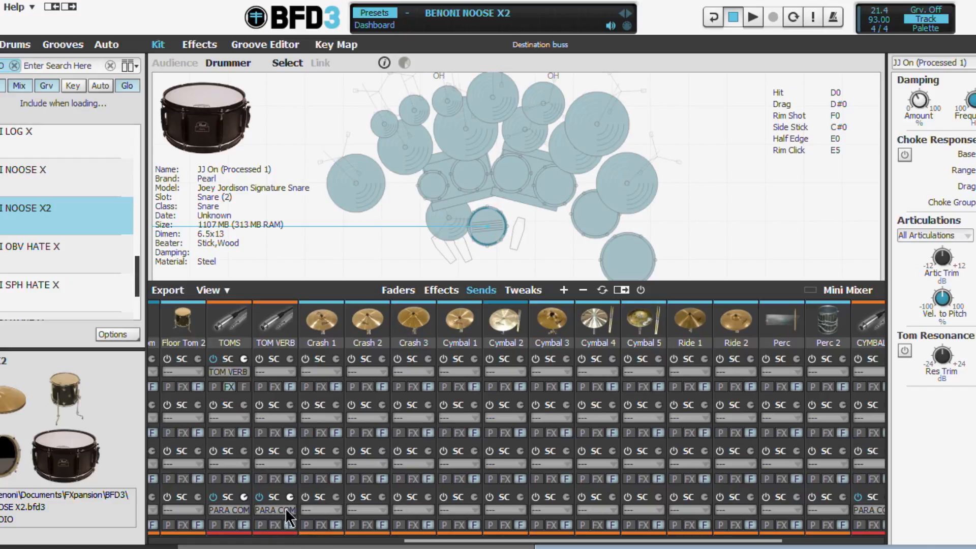
drag(287, 502, 283, 524)
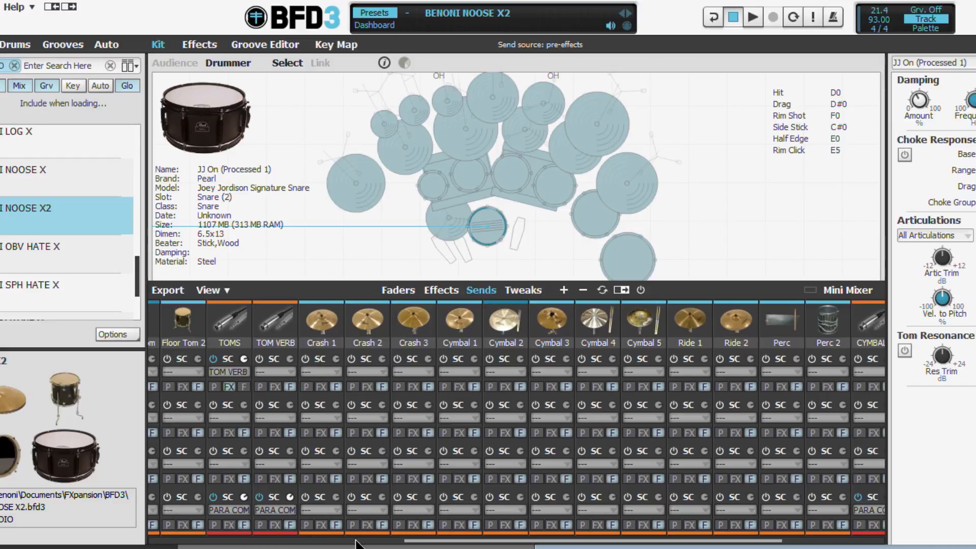
- Review which channels send to PARA COMP, then bring the mixer faders back into view
drag(415, 542, 515, 542)
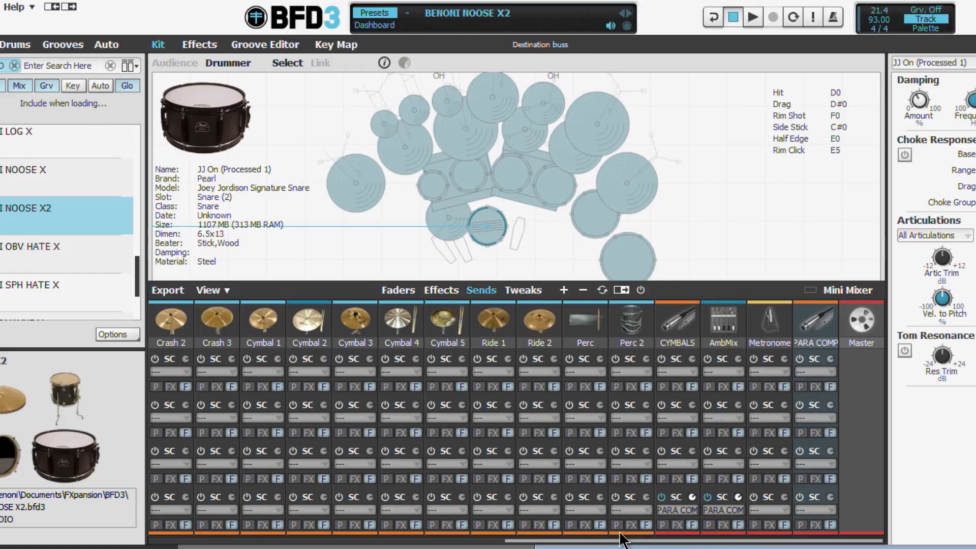
drag(608, 541, 202, 541)
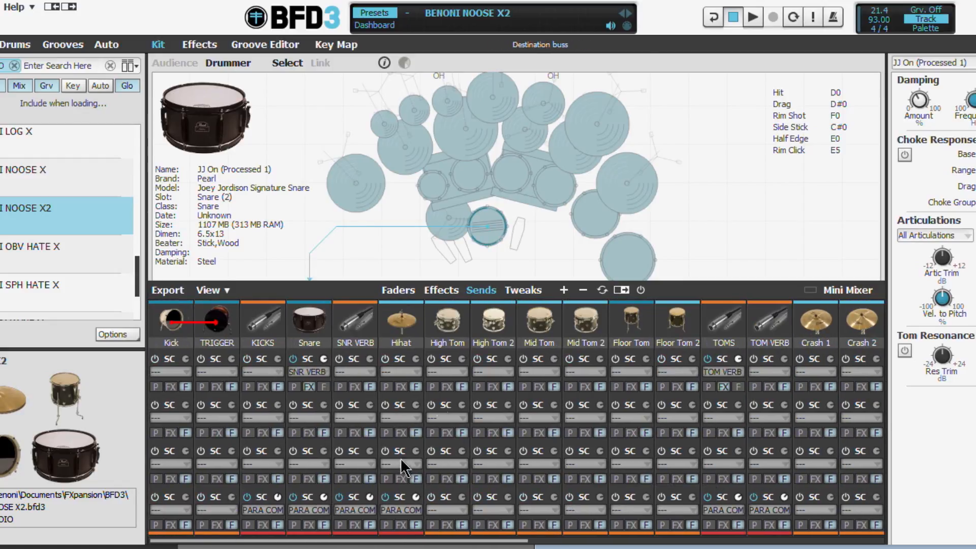
click(414, 291)
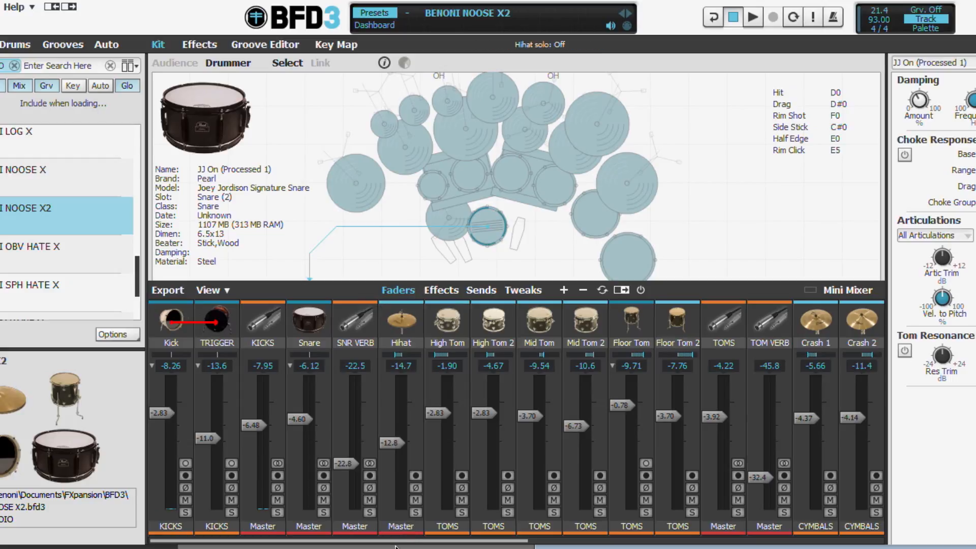
drag(399, 541, 798, 528)
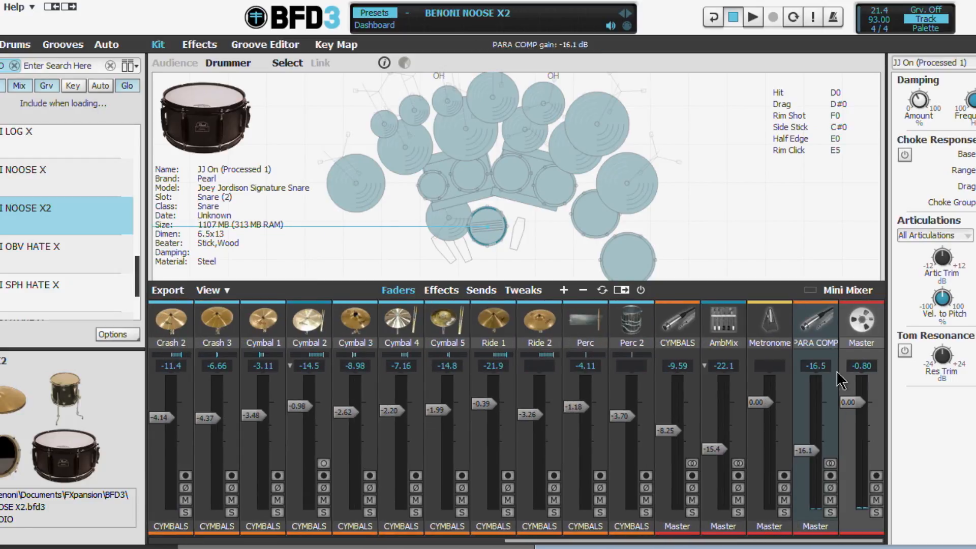
- Load a Comp Bus effect into the Master channel's last effect slot
click(862, 320)
click(200, 44)
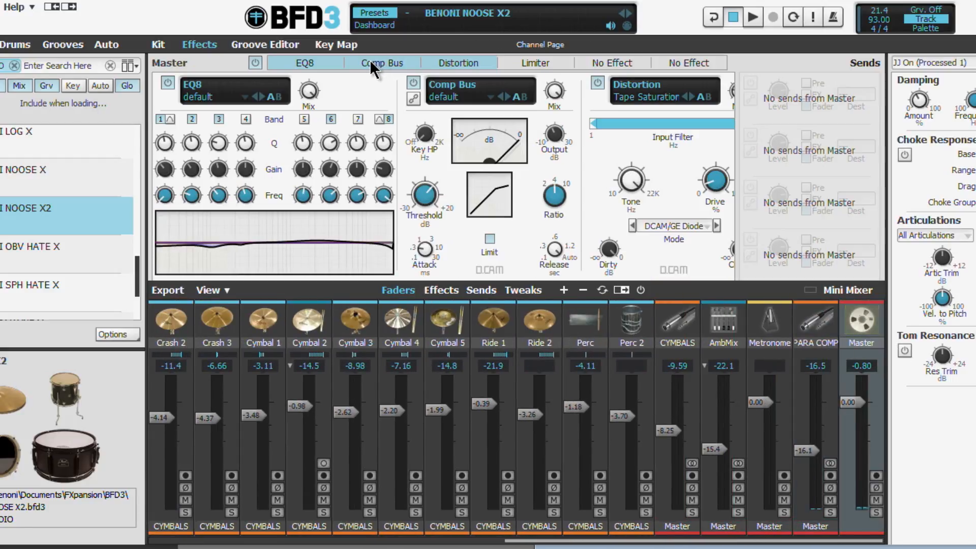
click(625, 58)
click(595, 86)
mouse_move(606, 107)
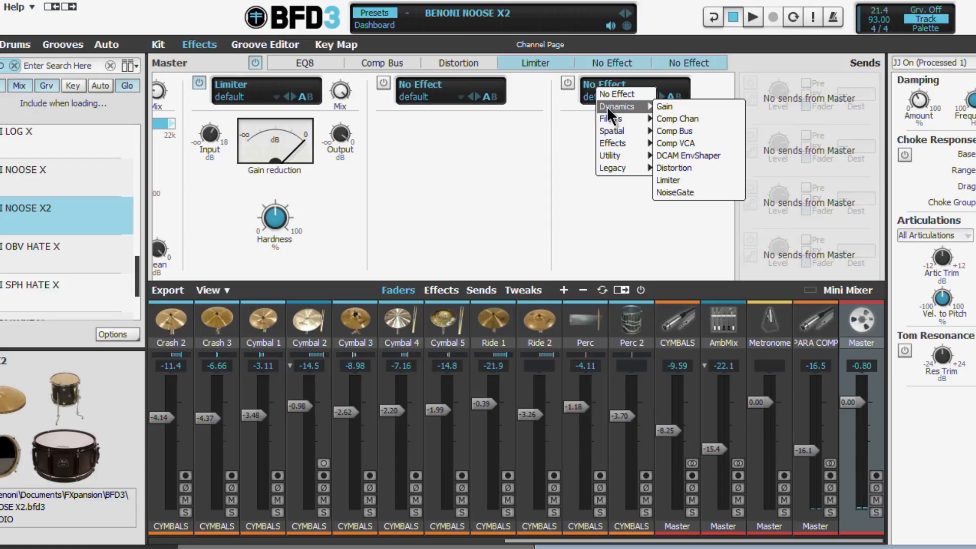
click(674, 130)
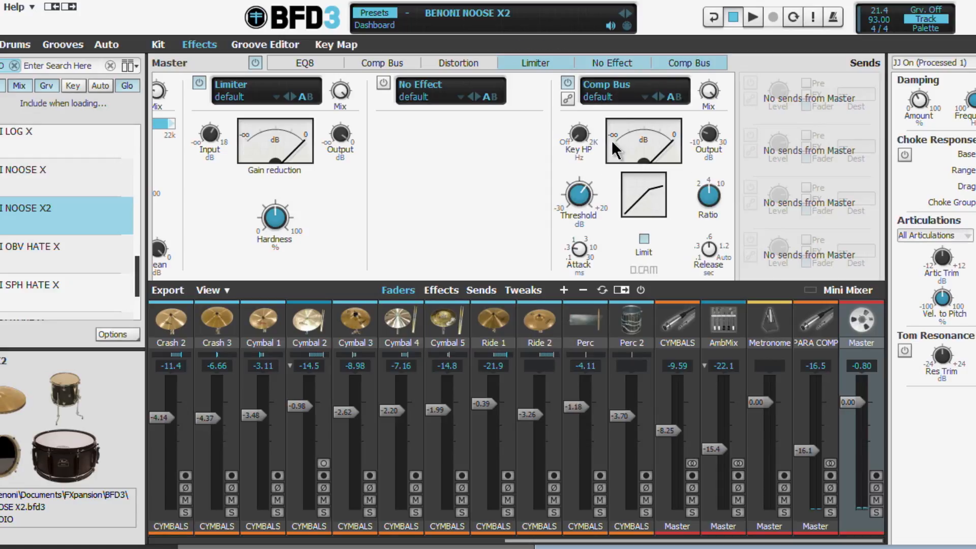
- Apply the NY Comp preset to the Master's newly added Comp Bus and try adjusting its wet mix
click(605, 98)
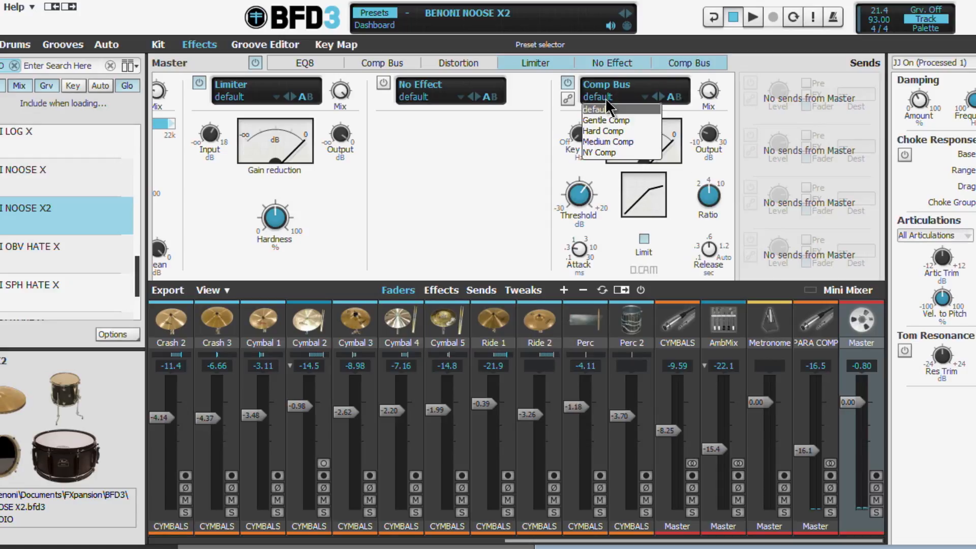
click(623, 154)
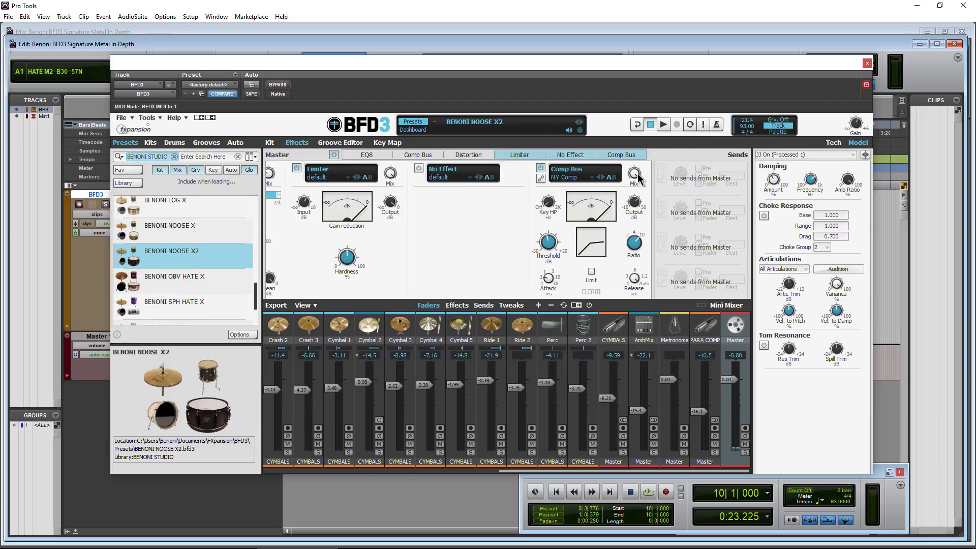
drag(637, 174, 642, 218)
mouse_move(636, 178)
- Compare the effect chains of the PARA COMP and Master channels
click(705, 327)
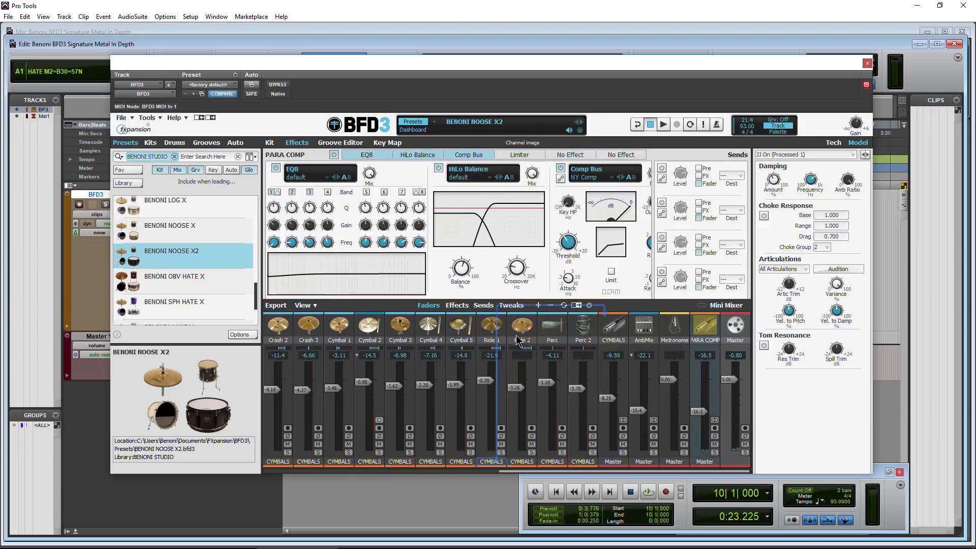
mouse_move(442, 155)
mouse_down()
mouse_move(491, 157)
mouse_move(438, 157)
mouse_up()
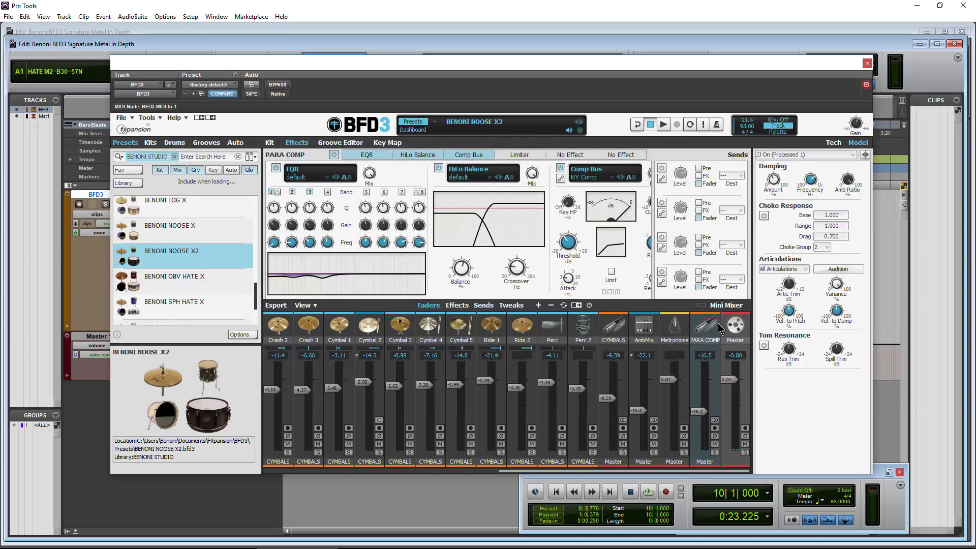
click(735, 325)
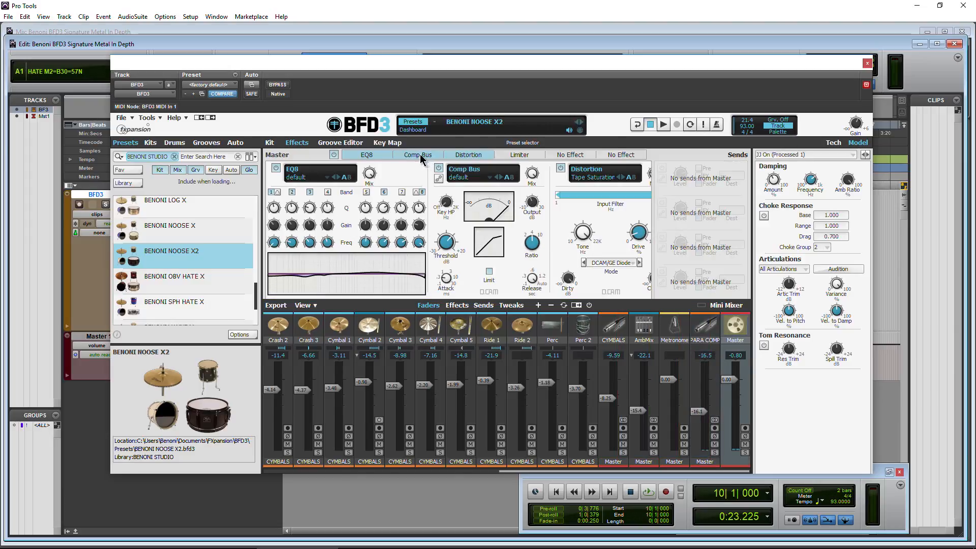
drag(466, 155, 406, 157)
scroll(449, 200, down, 2)
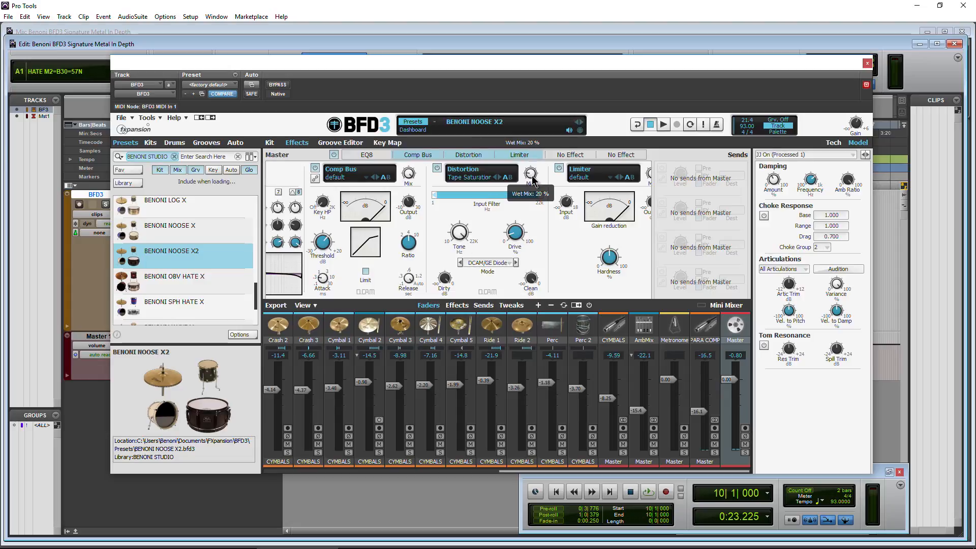
drag(533, 156, 453, 163)
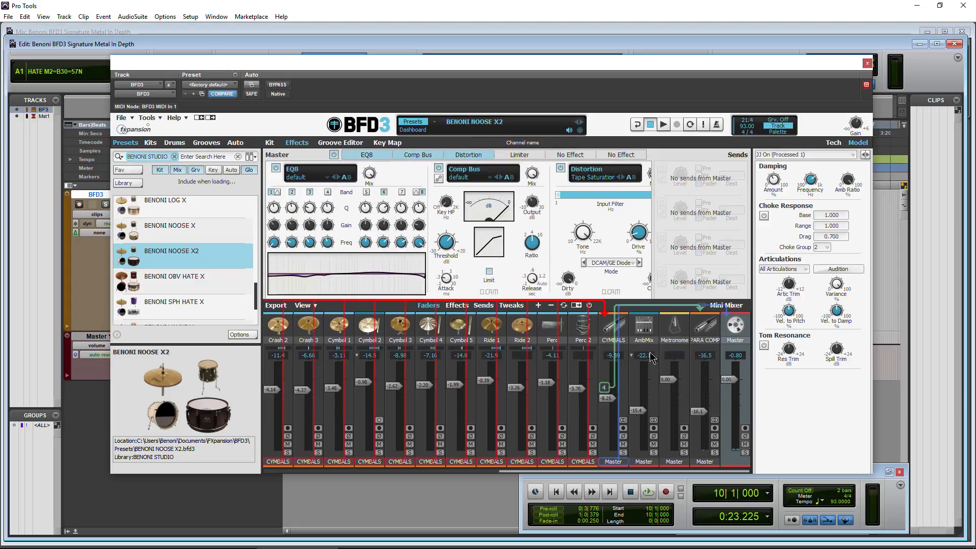
click(704, 335)
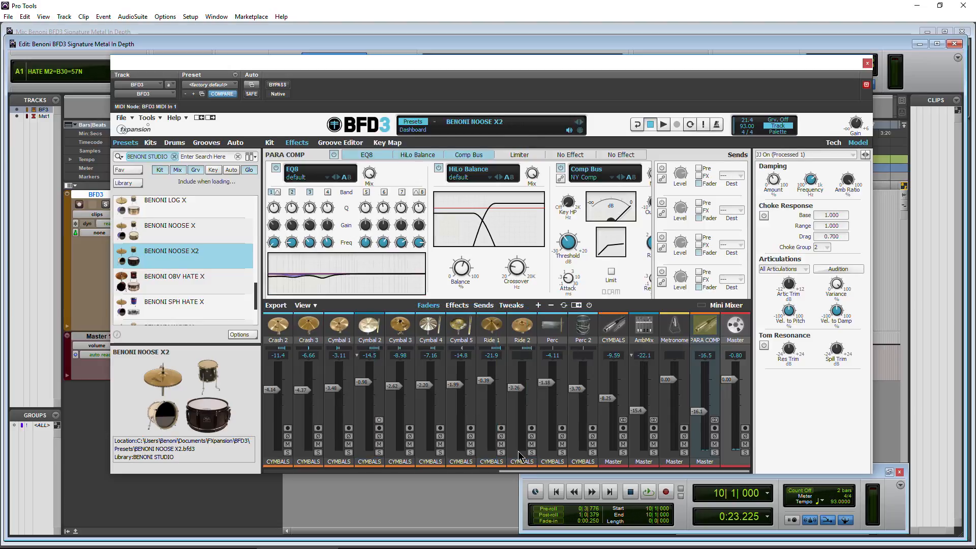
- Switch the source of the KICKS channel's PARA COMP send to FX and return the mixer to its faders
click(479, 308)
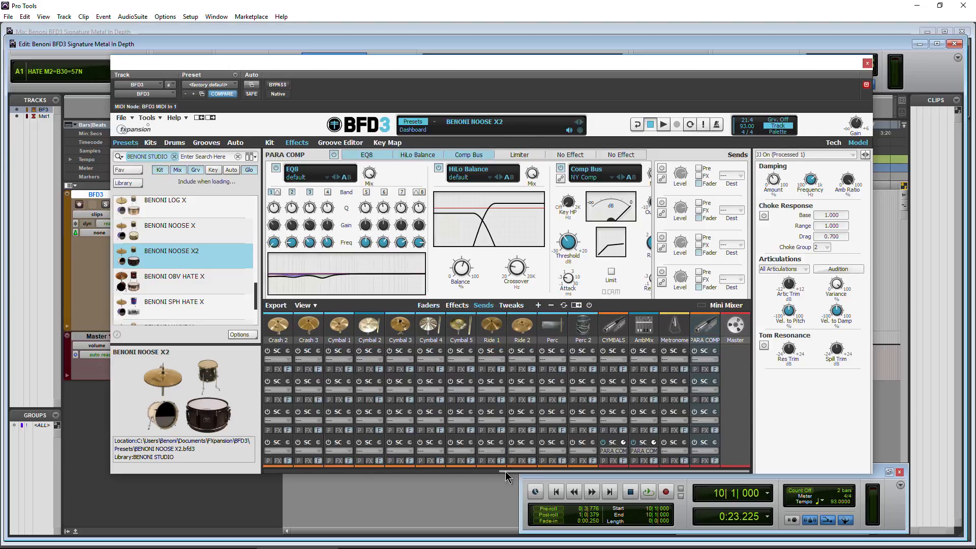
drag(505, 471, 251, 462)
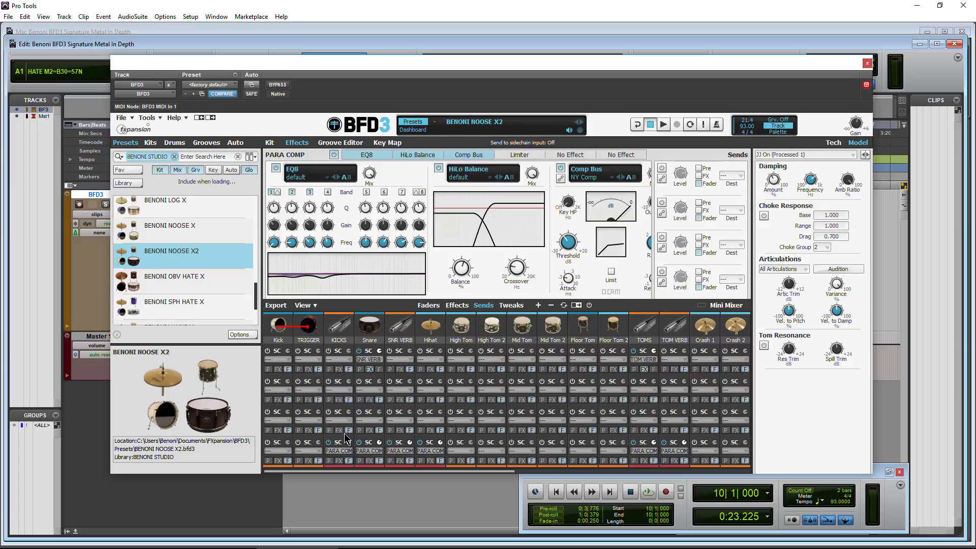
mouse_move(351, 449)
scroll(351, 446, down, 2)
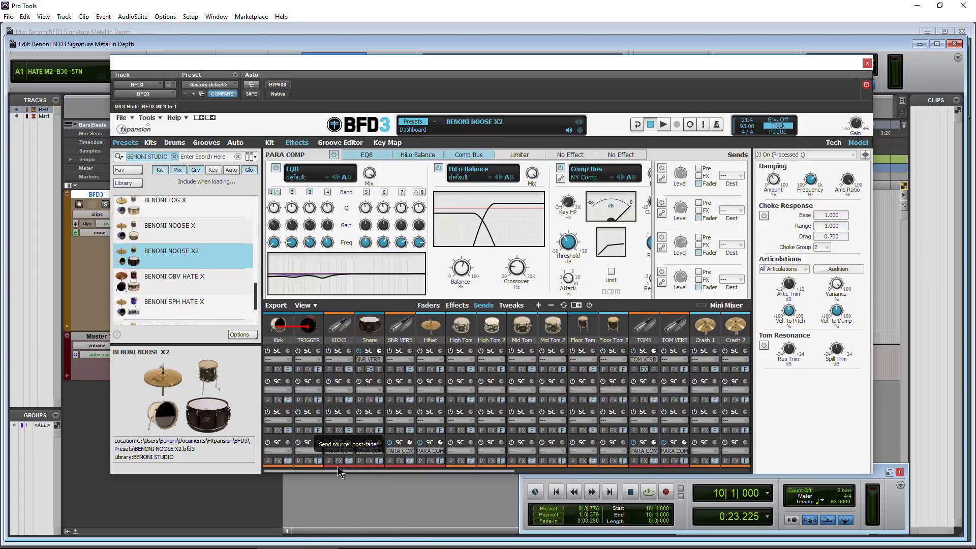
click(337, 461)
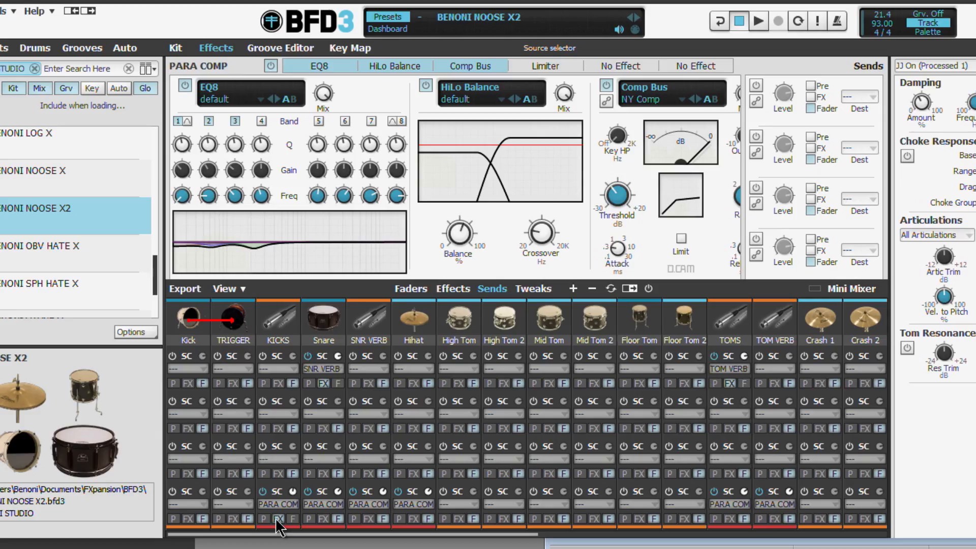
drag(291, 491, 292, 499)
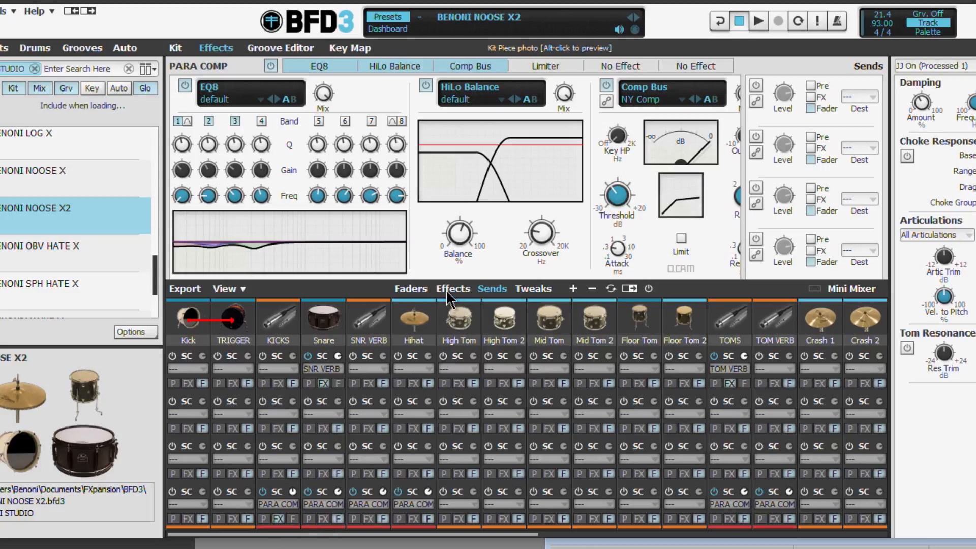
click(411, 290)
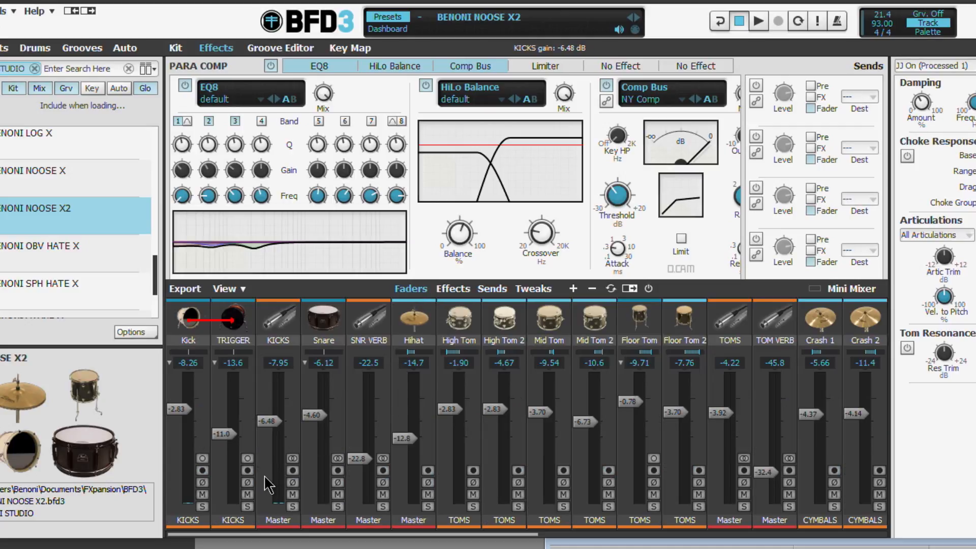
- Lower the KICKS channel's fader to -10.7 dB, check the mixer sends and return to the faders
mouse_move(275, 480)
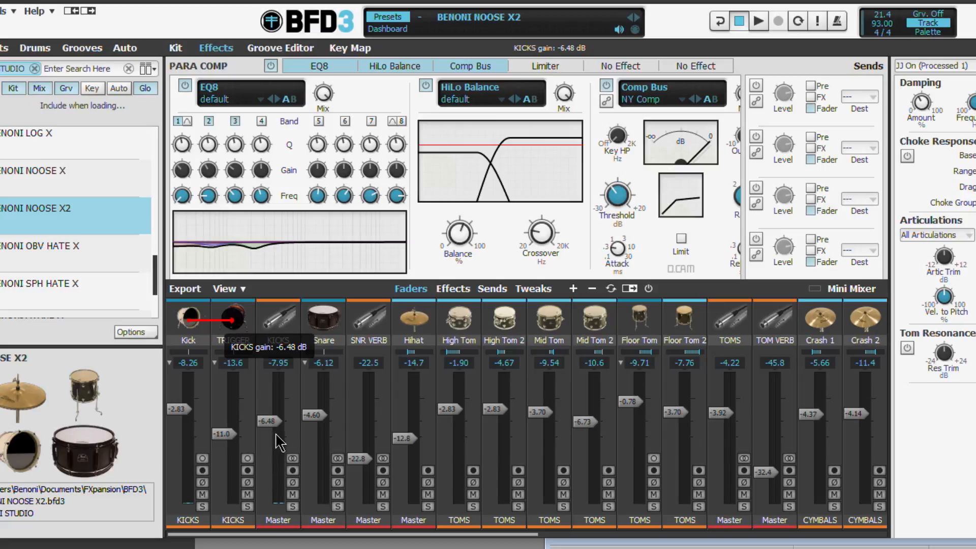
drag(270, 421, 276, 433)
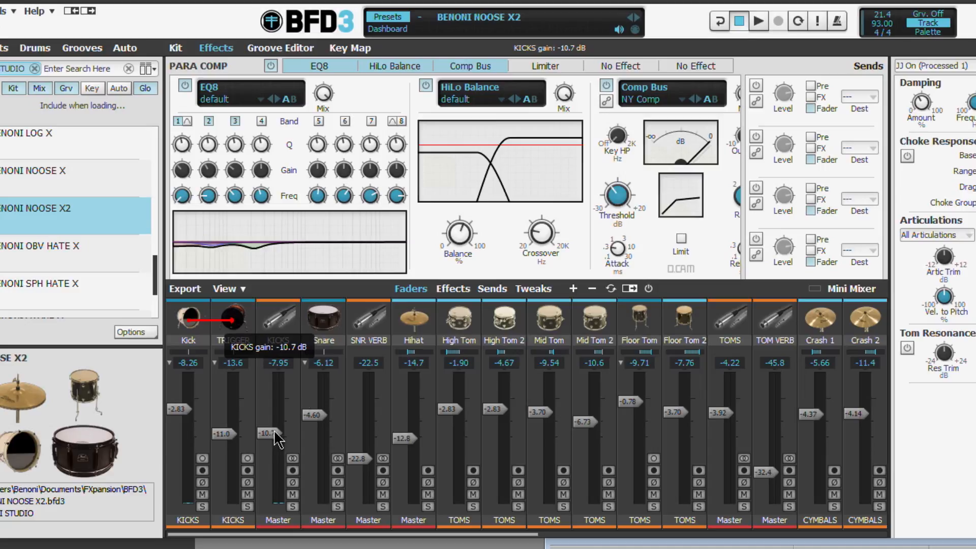
click(492, 289)
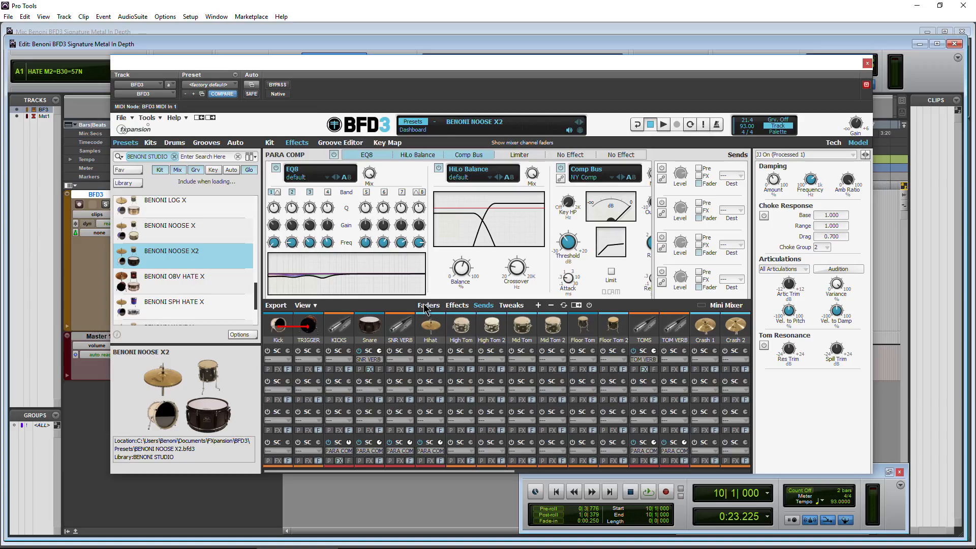
click(425, 305)
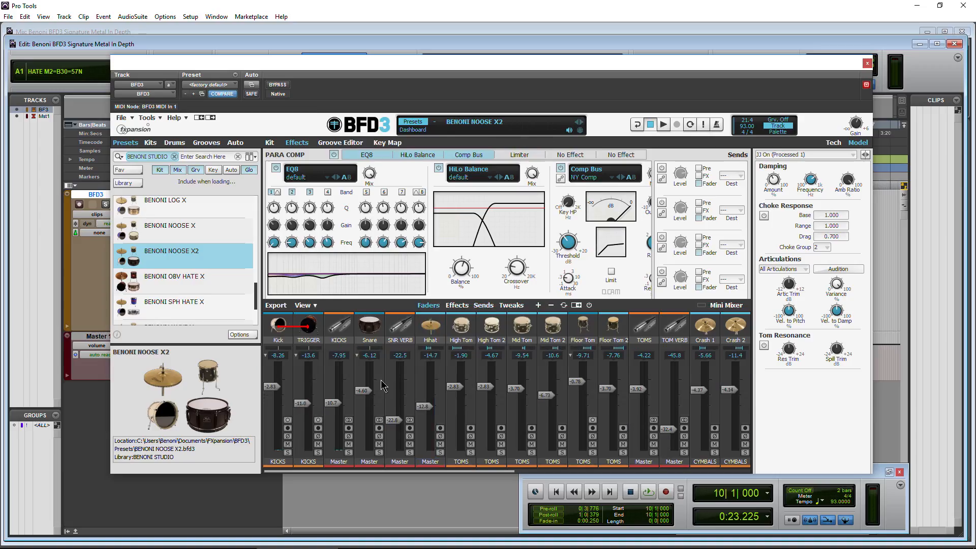
- Pull the KICKS fader down to minus infinity and audition the kick drum from the kit display
click(270, 143)
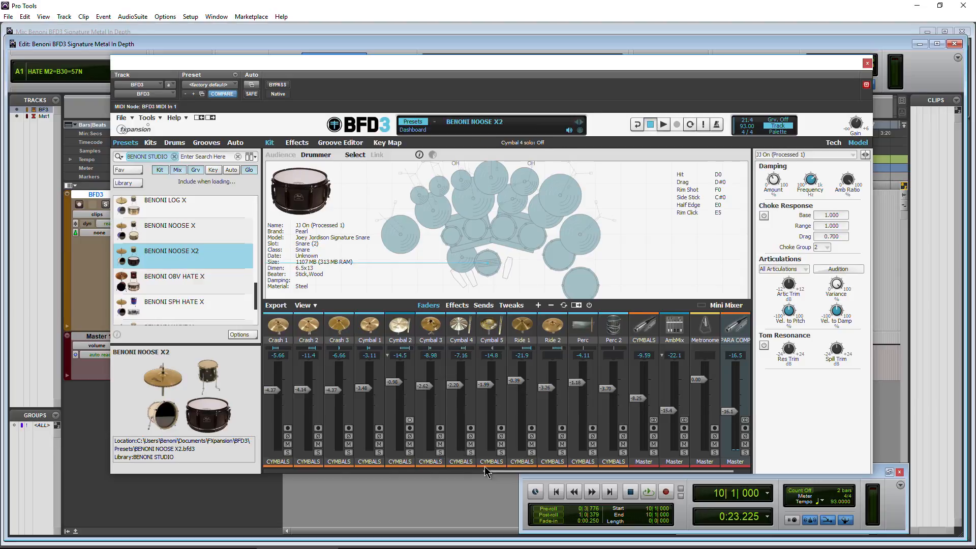
drag(493, 469, 264, 471)
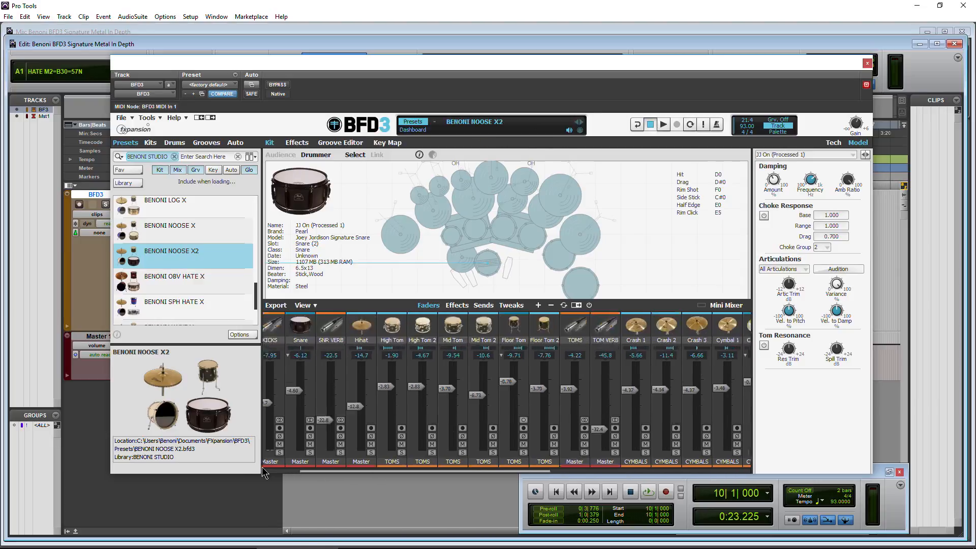
click(510, 270)
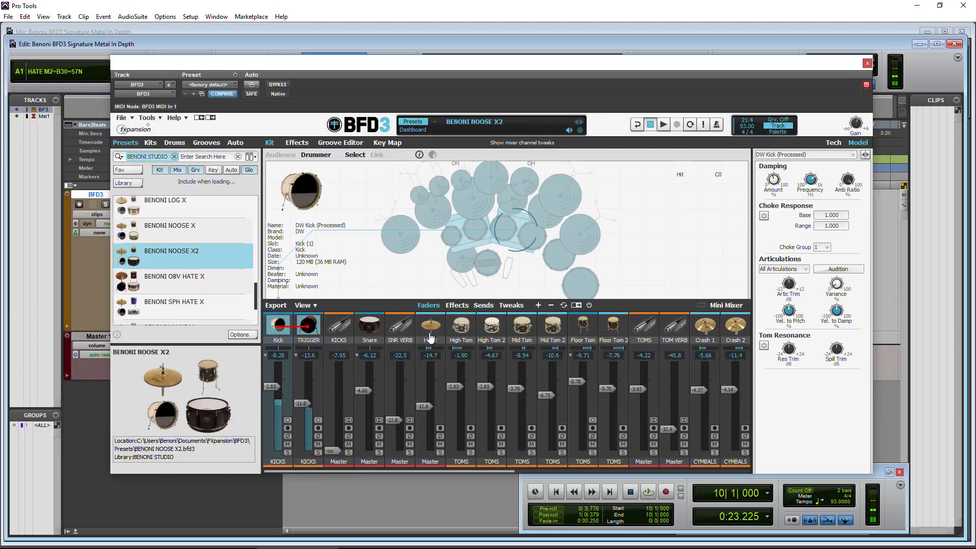
- Compare the KICKS channel's PARA COMP send with its faders, auditioning the kick drum with the KICKS fader fully down
click(481, 305)
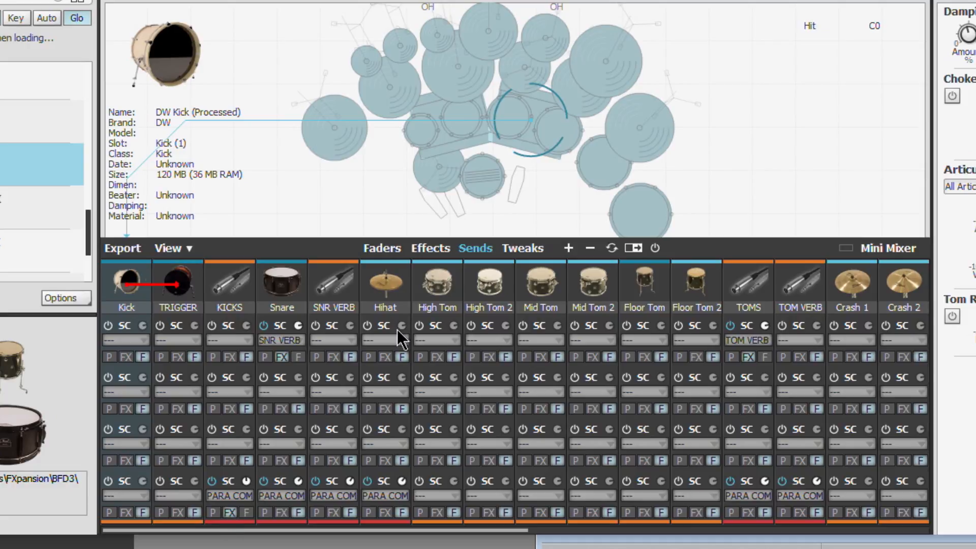
click(390, 250)
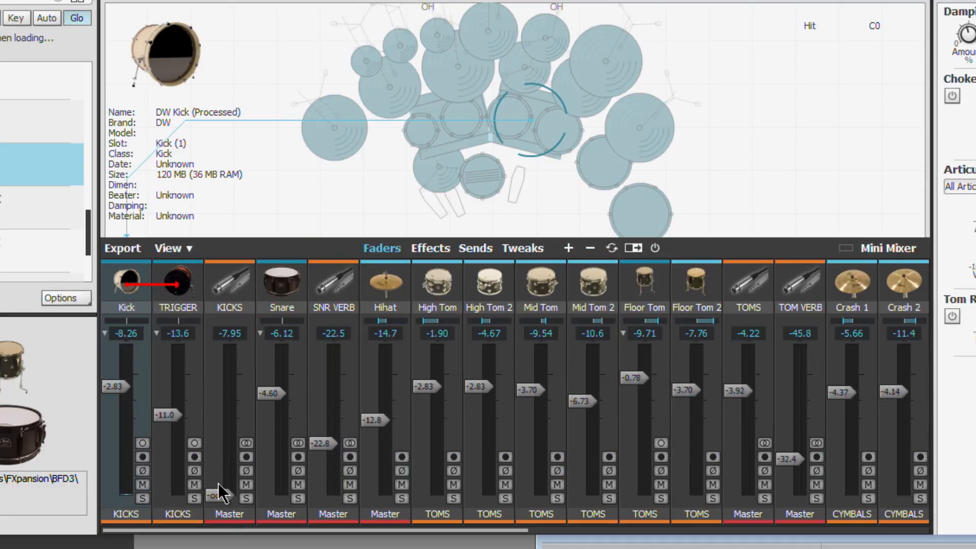
click(521, 179)
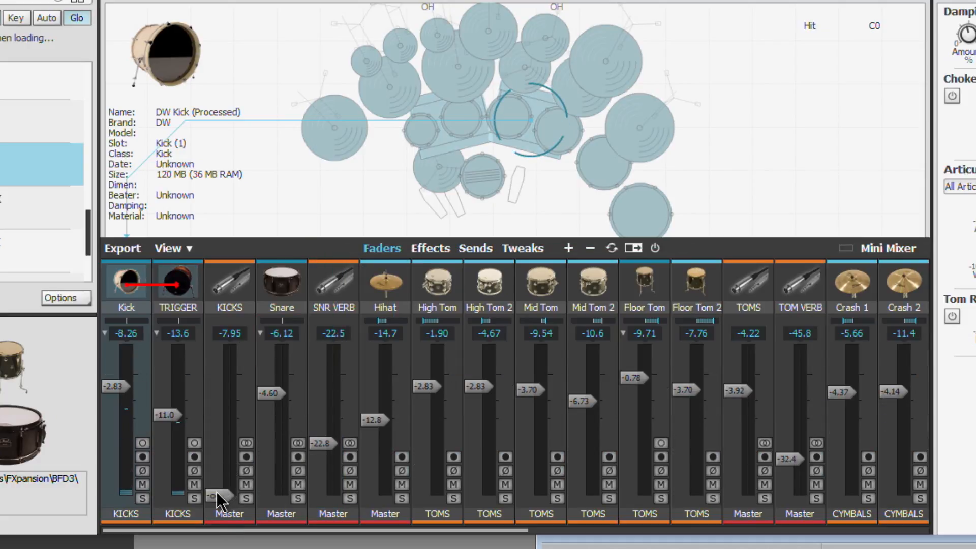
click(472, 249)
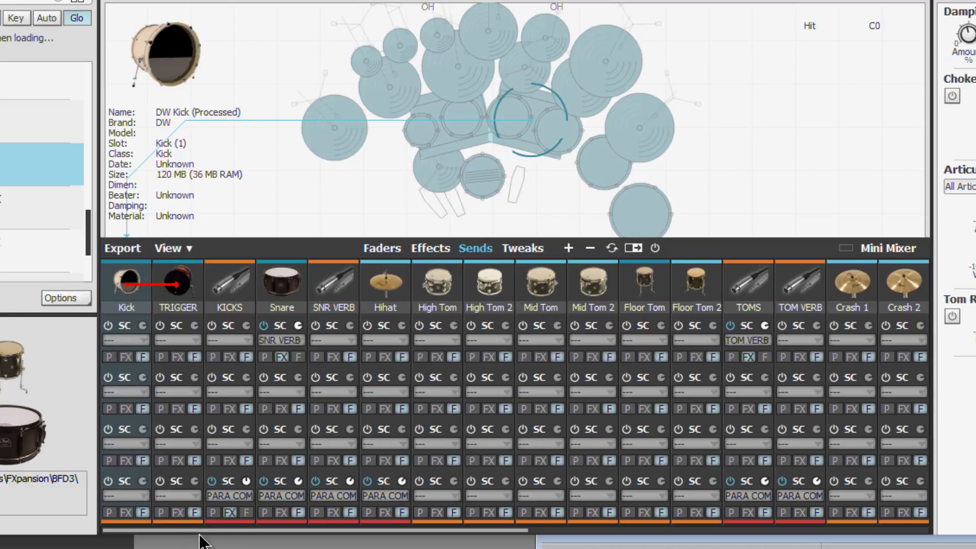
click(381, 248)
click(518, 176)
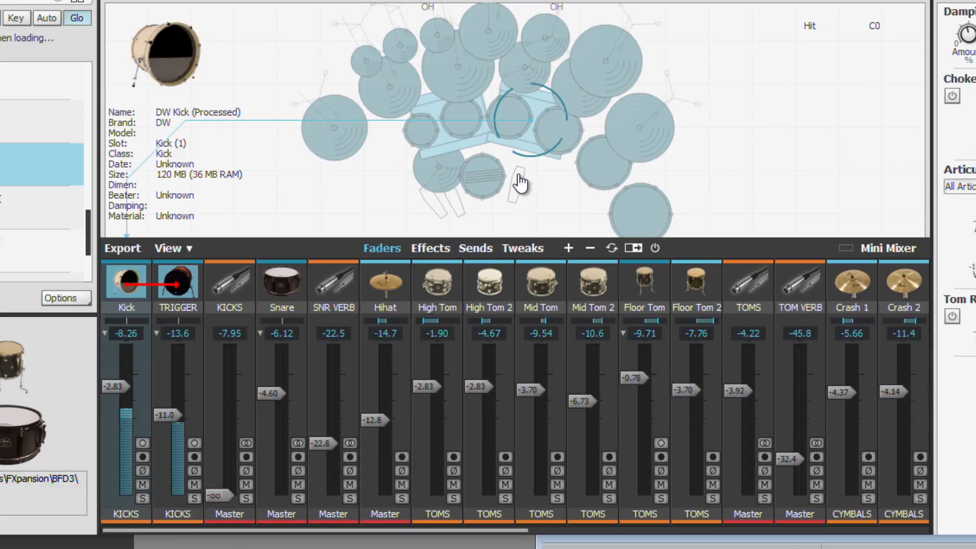
click(518, 175)
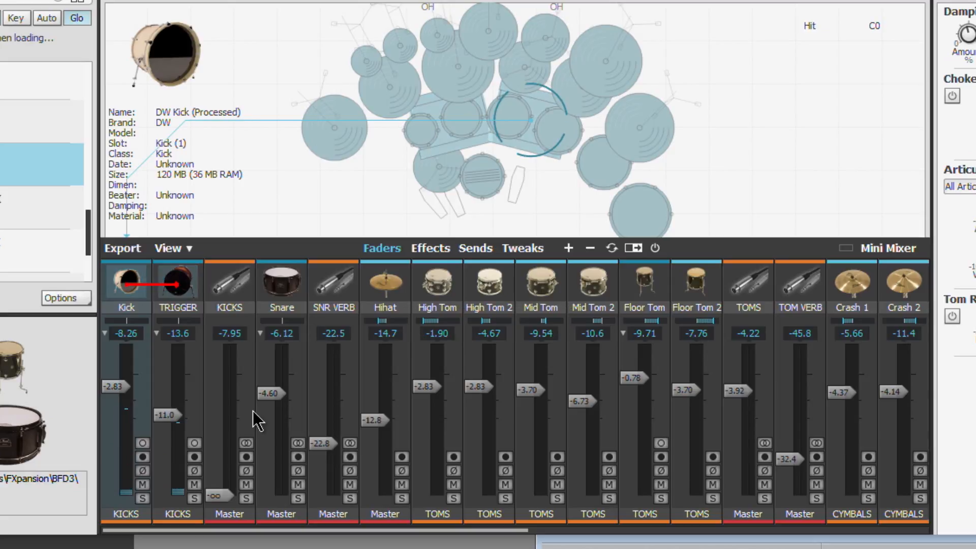
- Switch the source of the KICKS channel's PARA COMP send to Fader, adjust its level, and raise the KICKS fader to -5.06 dB
click(468, 249)
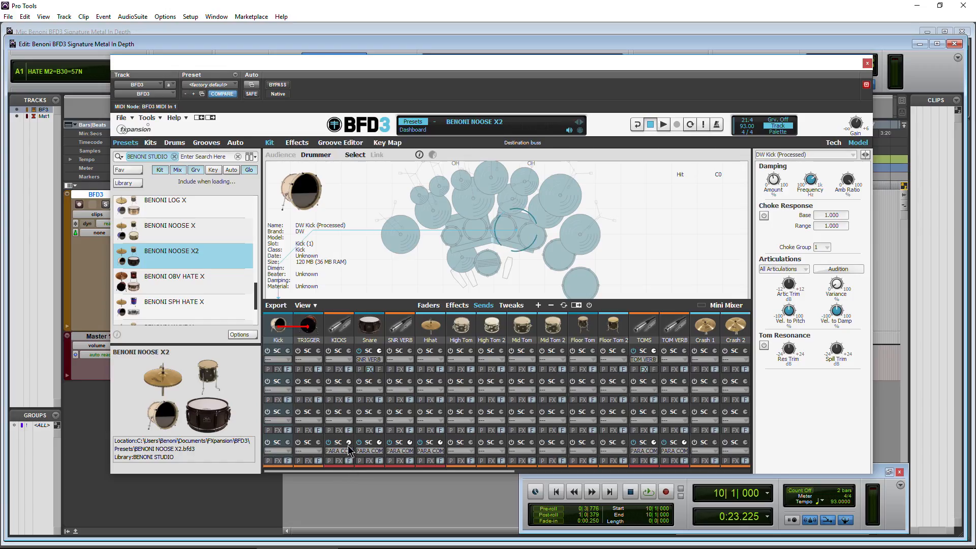
drag(348, 438, 346, 385)
click(428, 305)
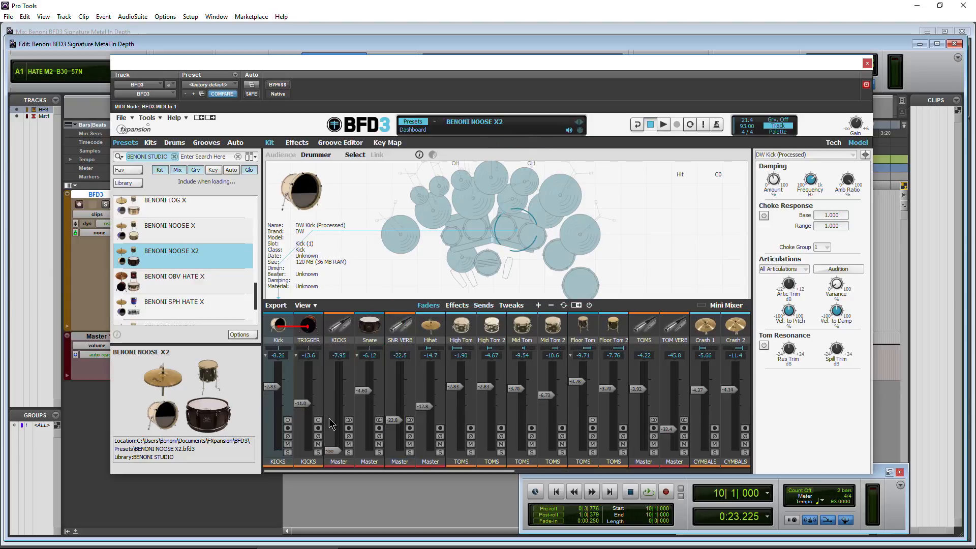
drag(335, 419, 341, 396)
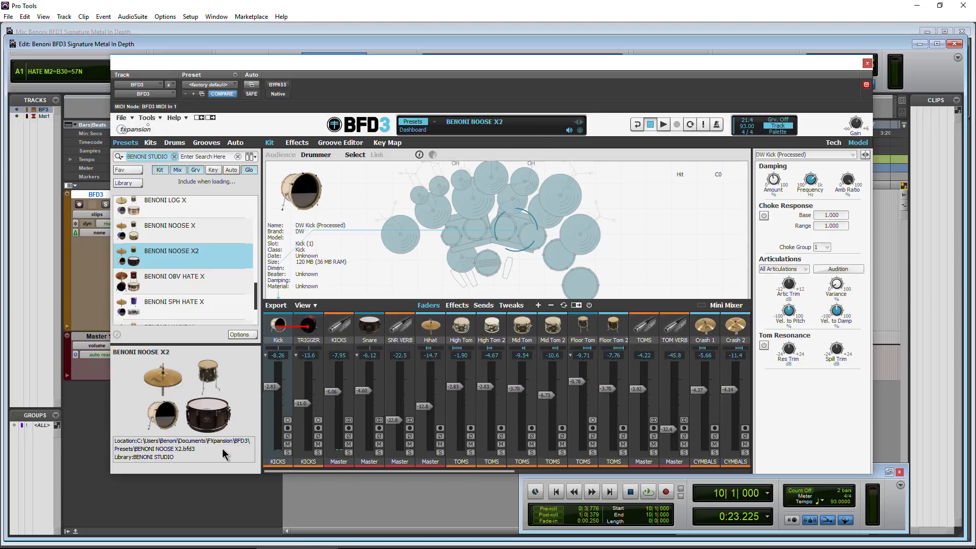
- Audition the kick with the fader-based send, and pull the KICKS fader to minus infinity to check the PARA COMP channel
click(483, 305)
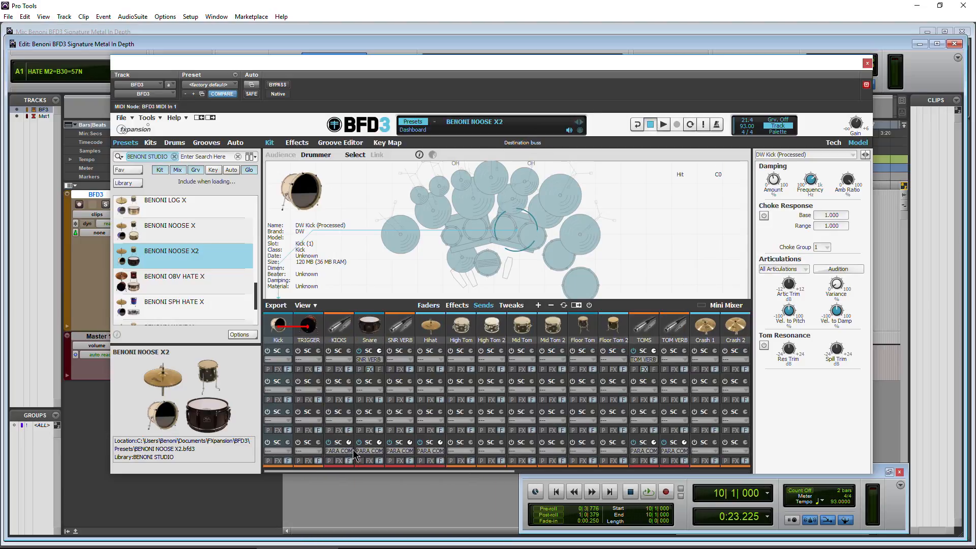
mouse_move(350, 444)
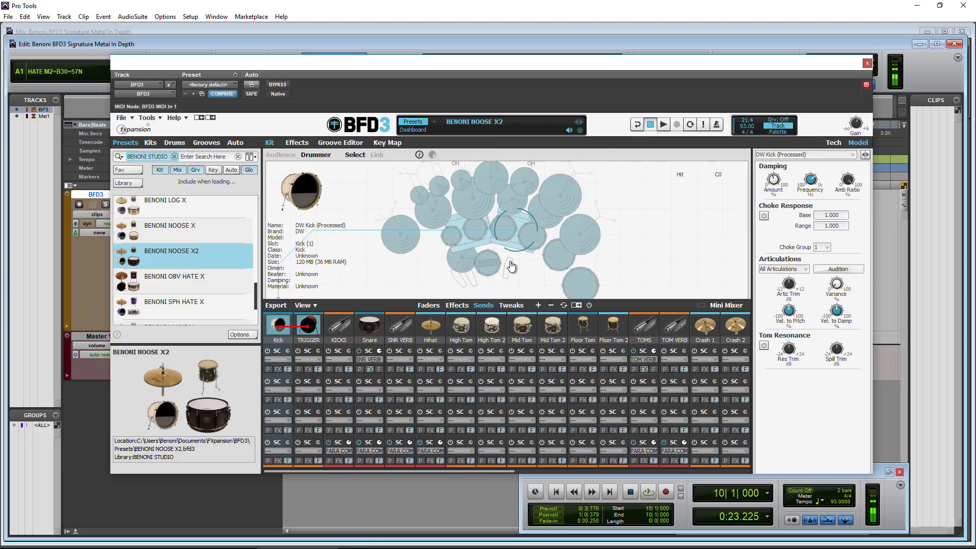
click(427, 305)
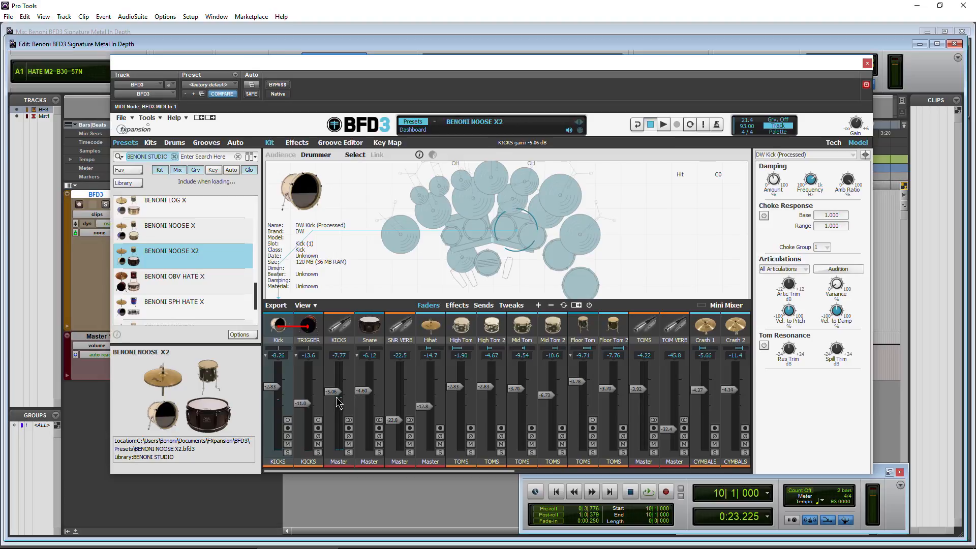
drag(332, 393, 331, 490)
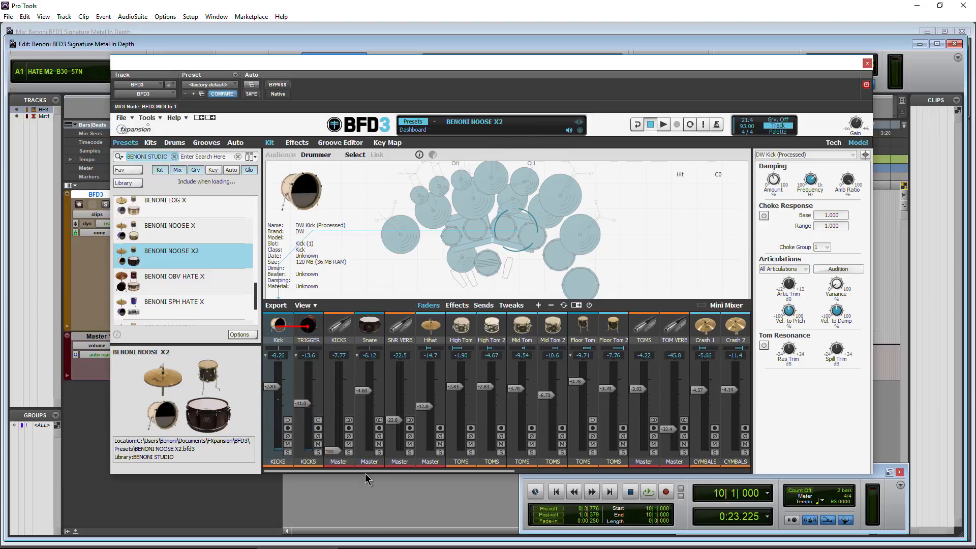
drag(364, 471, 669, 451)
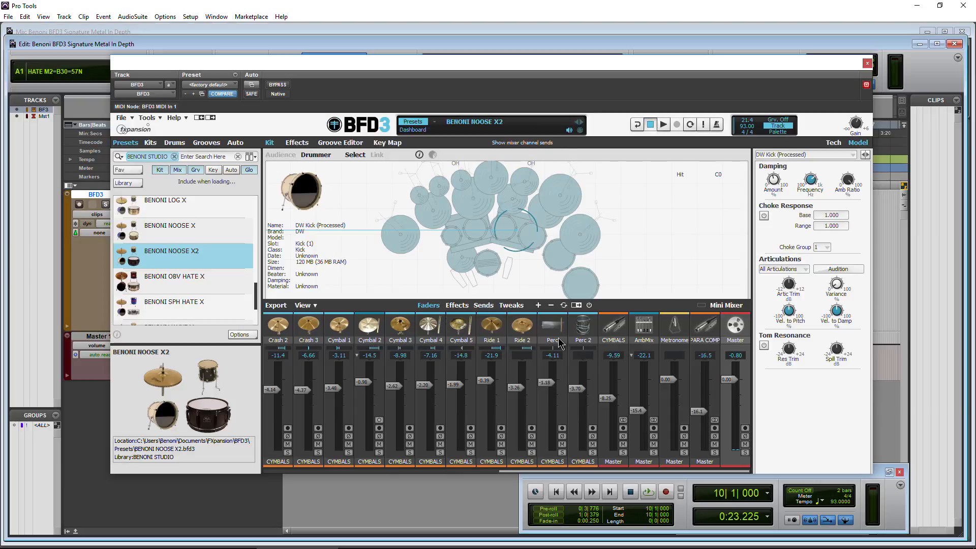
- Raise the KICKS channel's fader to -7.48 dB and audition the kick drum
drag(510, 472, 274, 472)
drag(337, 450, 331, 397)
click(510, 266)
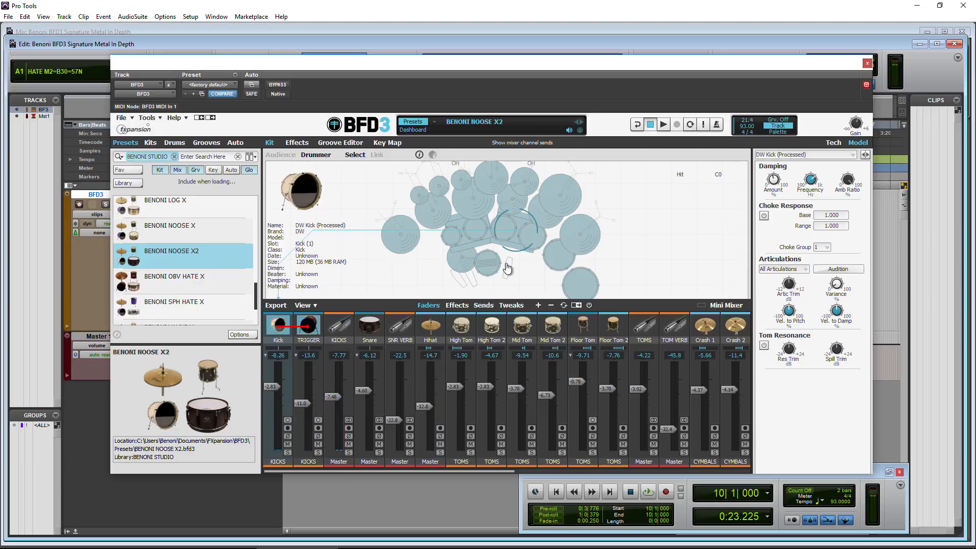
- Show the PARA COMP channel's effects and examine its chain through to the Comp Bus and Limiter
drag(359, 471, 677, 452)
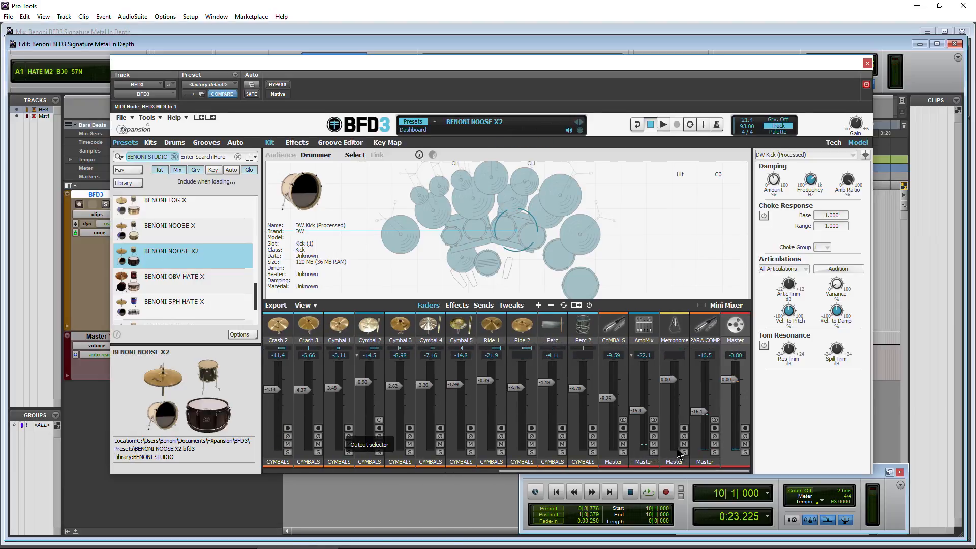
click(709, 334)
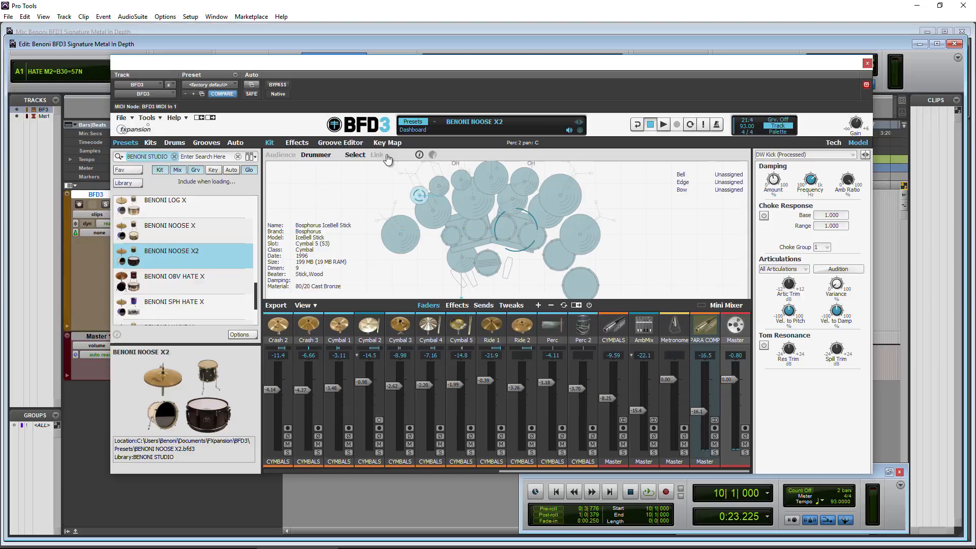
click(293, 144)
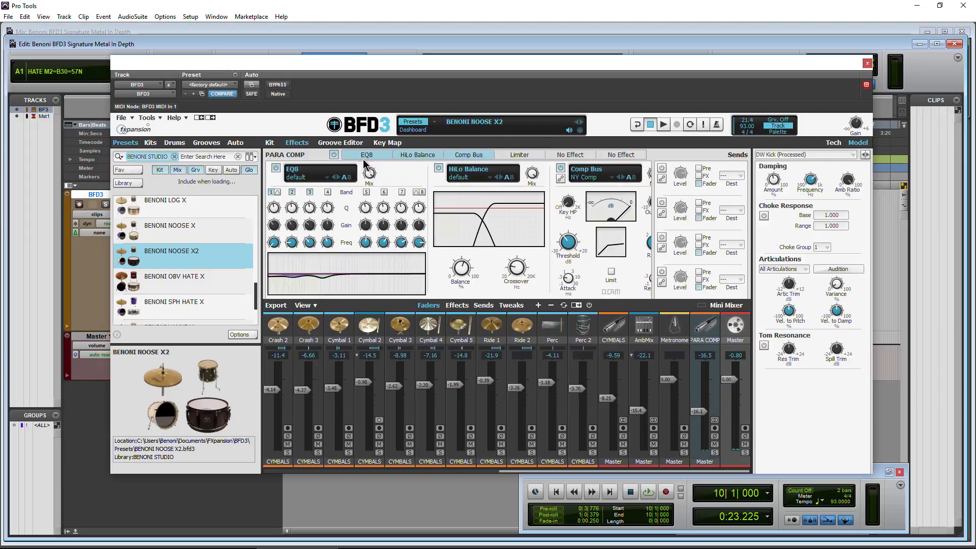
drag(377, 153, 399, 154)
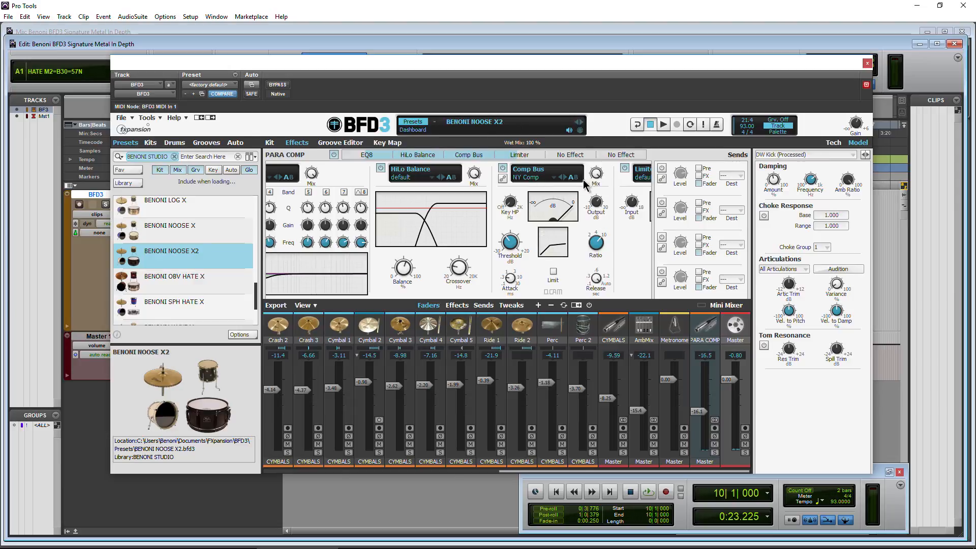
click(450, 155)
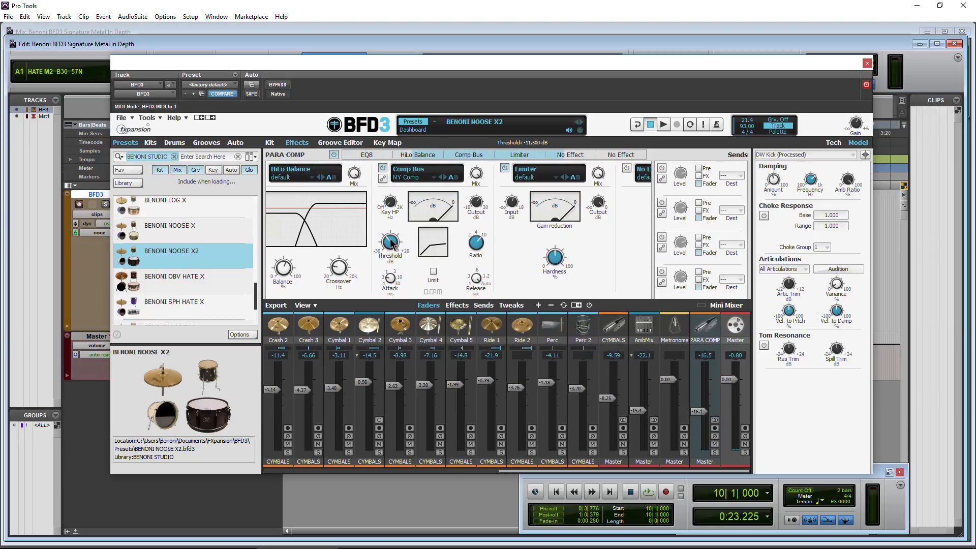
- Play the groove to observe how the PARA COMP channel's Comp Bus compresses it, and stop playback
mouse_move(392, 245)
click(664, 124)
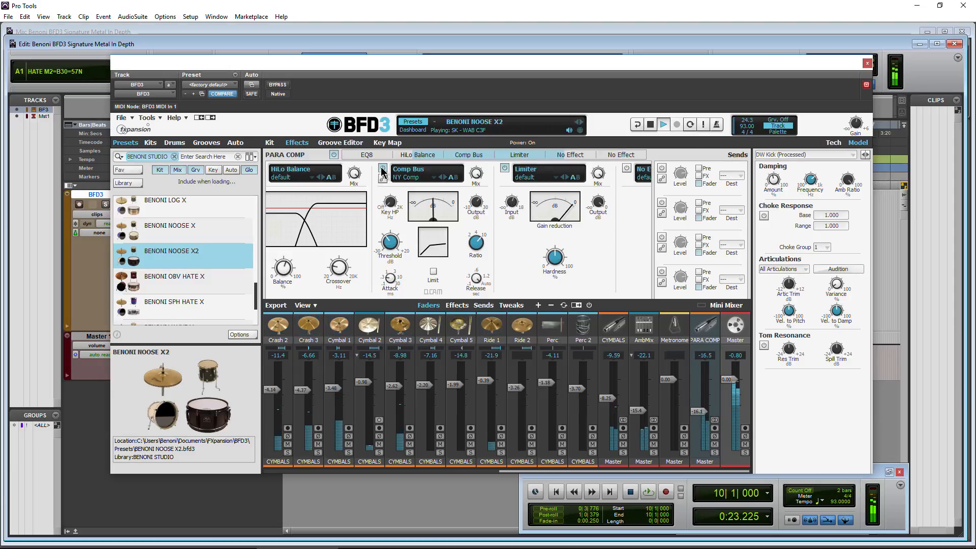
click(651, 127)
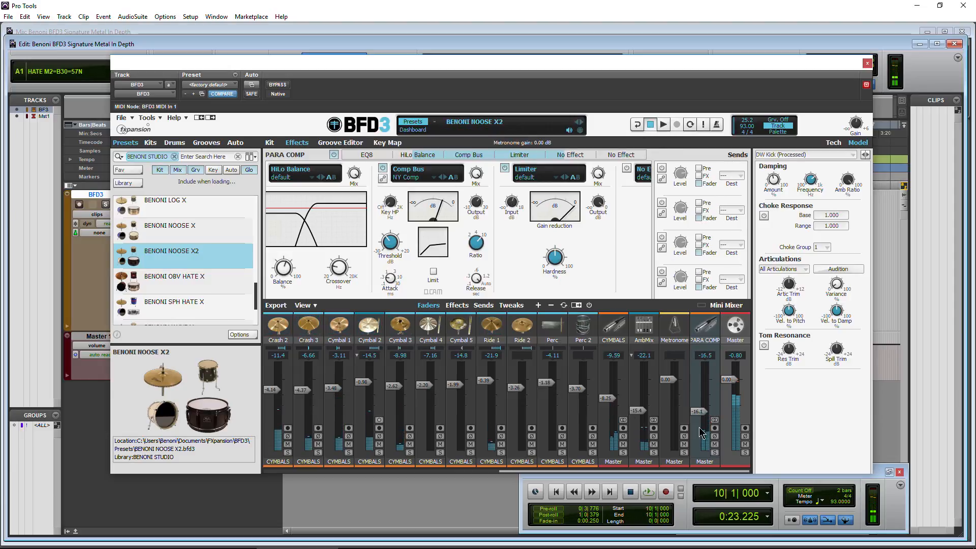
- Examine the Master channel's effect chain, including its EQ8, Comp Bus and Distortion
click(735, 329)
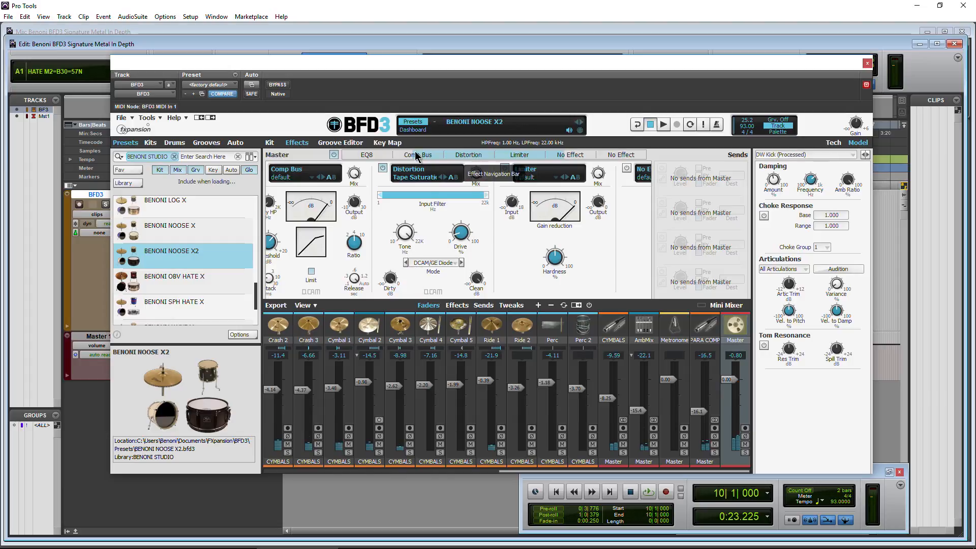
drag(464, 156, 344, 148)
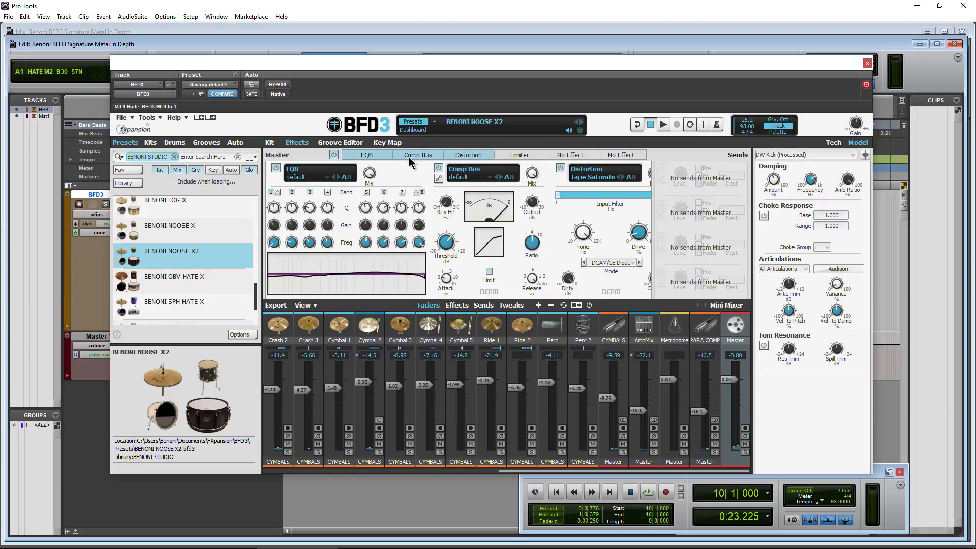
drag(409, 162, 376, 150)
- Examine the output routing options of the Kick and KICKS channels, including the list of stereo outputs, without reassigning them
click(347, 471)
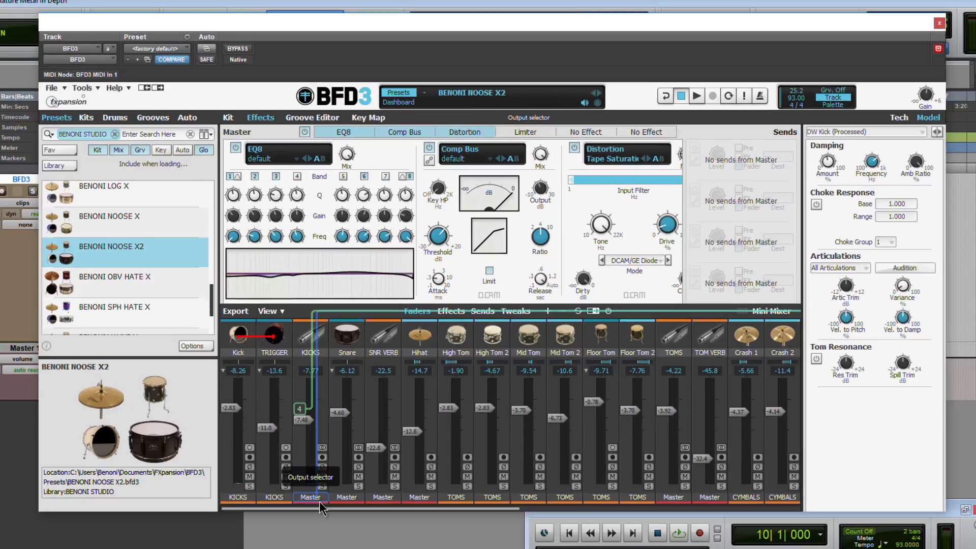
drag(306, 509, 223, 525)
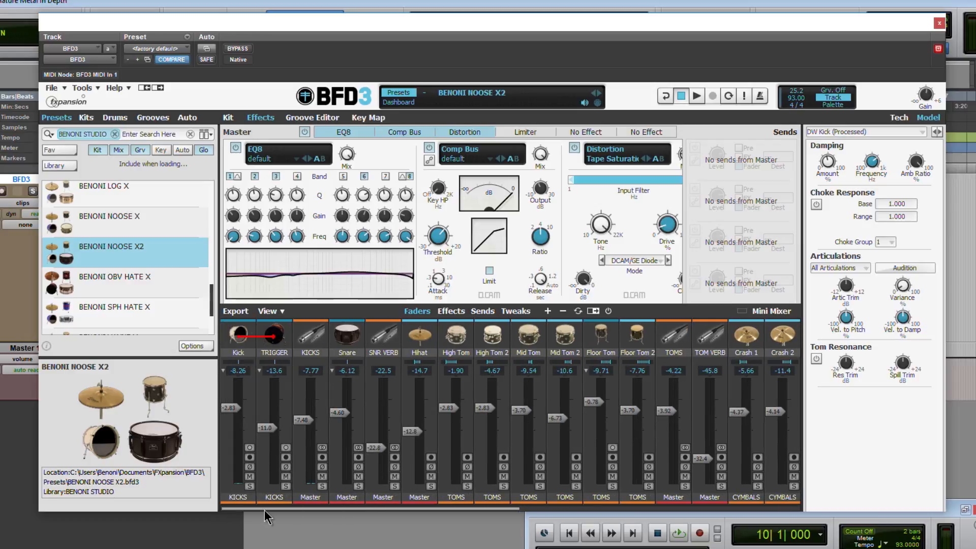
click(237, 498)
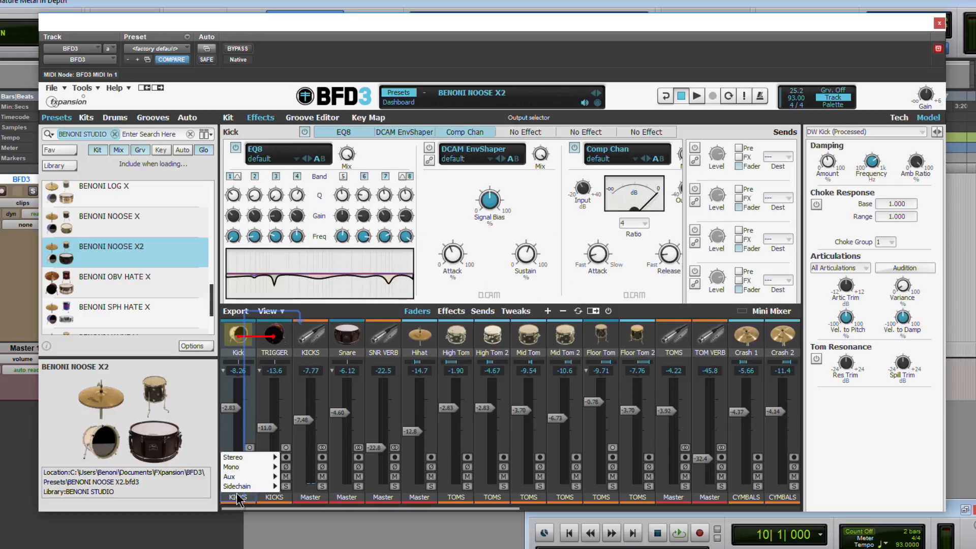
mouse_move(243, 456)
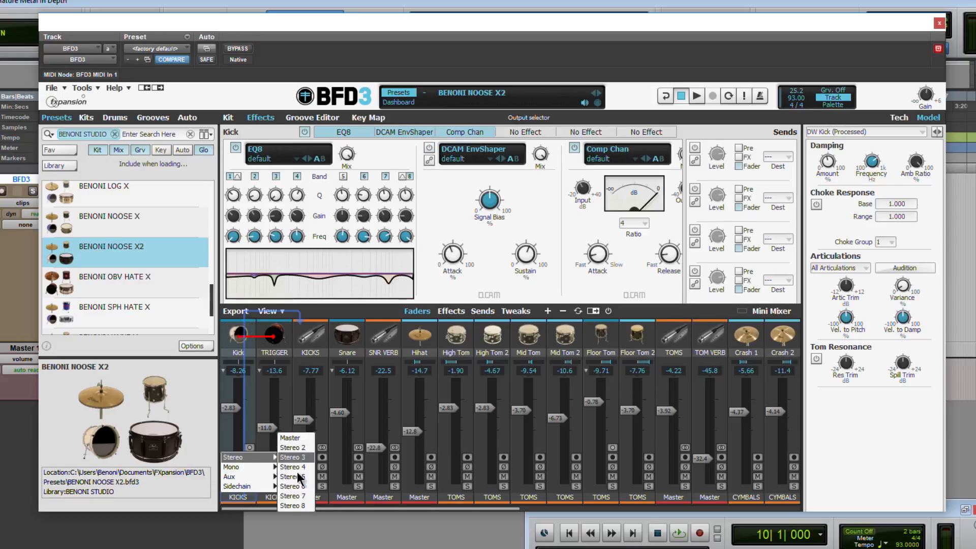
click(310, 501)
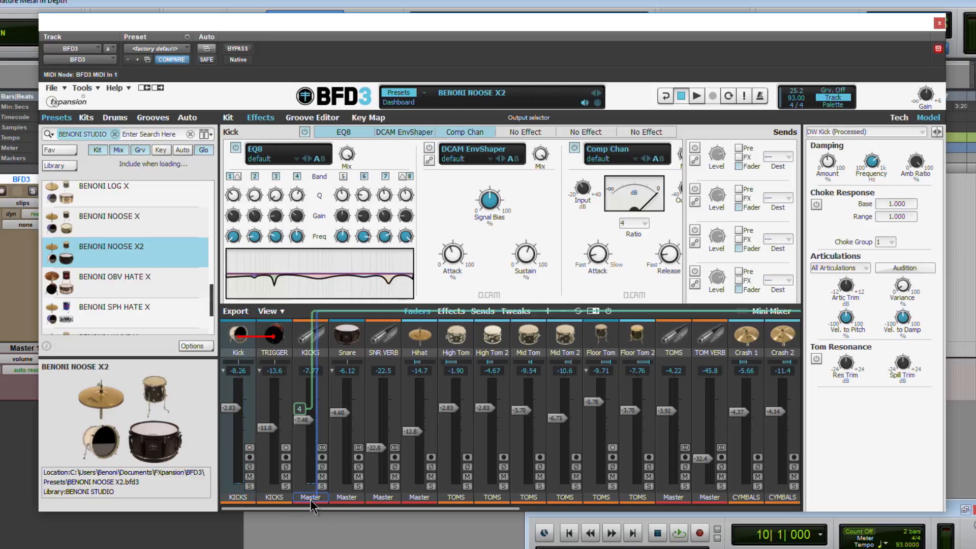
click(310, 499)
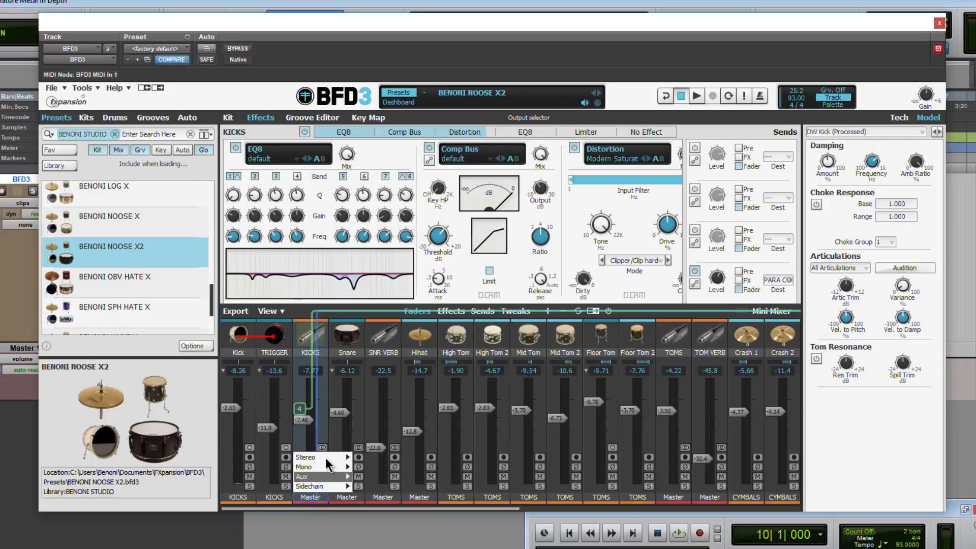
click(312, 509)
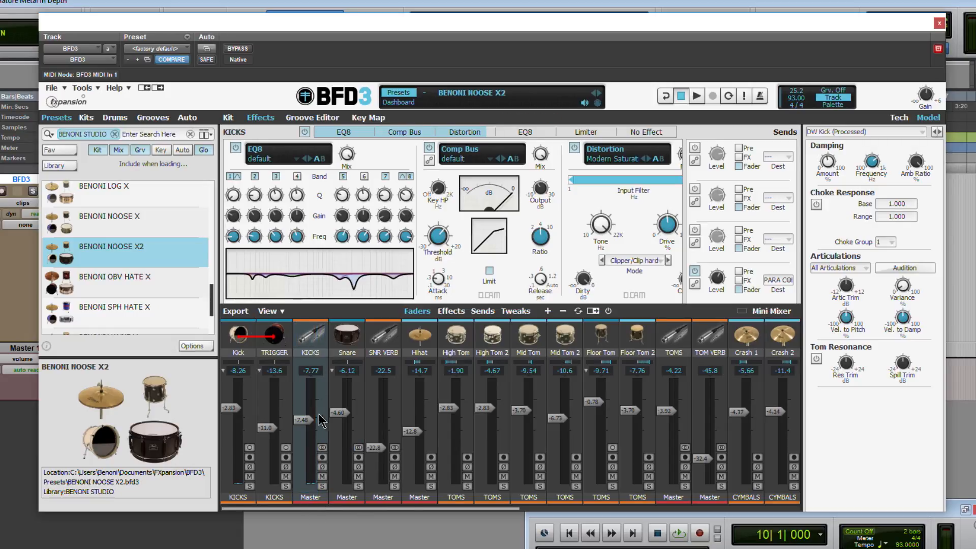
- Select the Snare channel to show its effects and look across the mixer's remaining channels
click(347, 355)
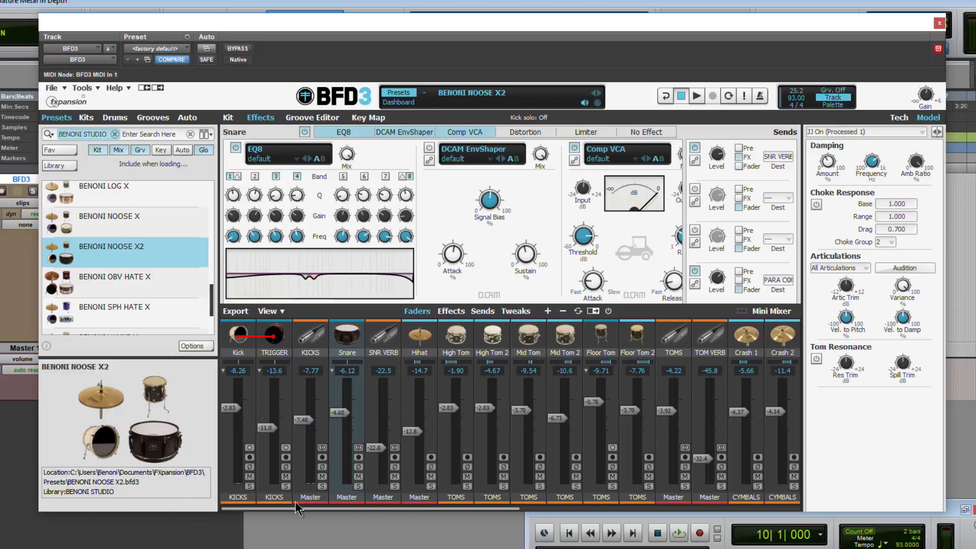
drag(351, 509, 584, 514)
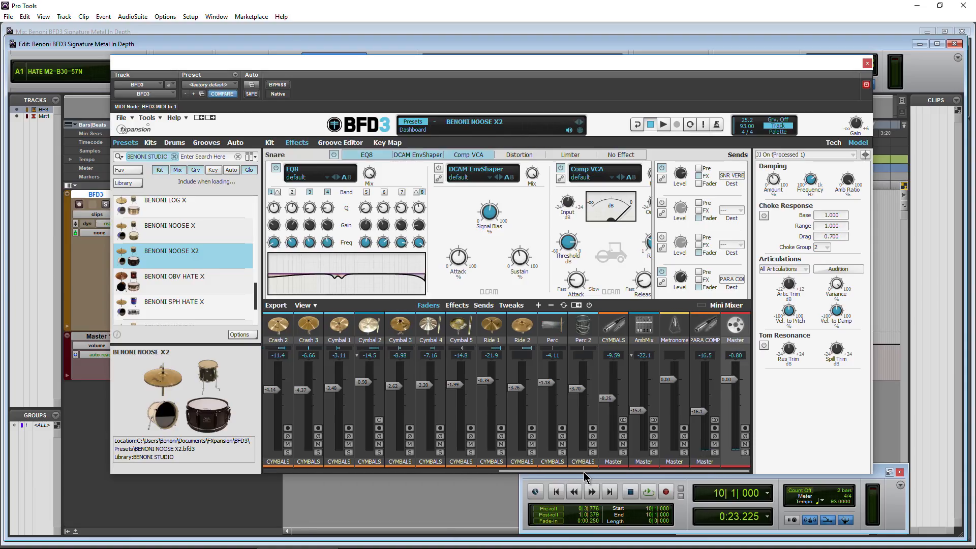
drag(584, 472, 350, 472)
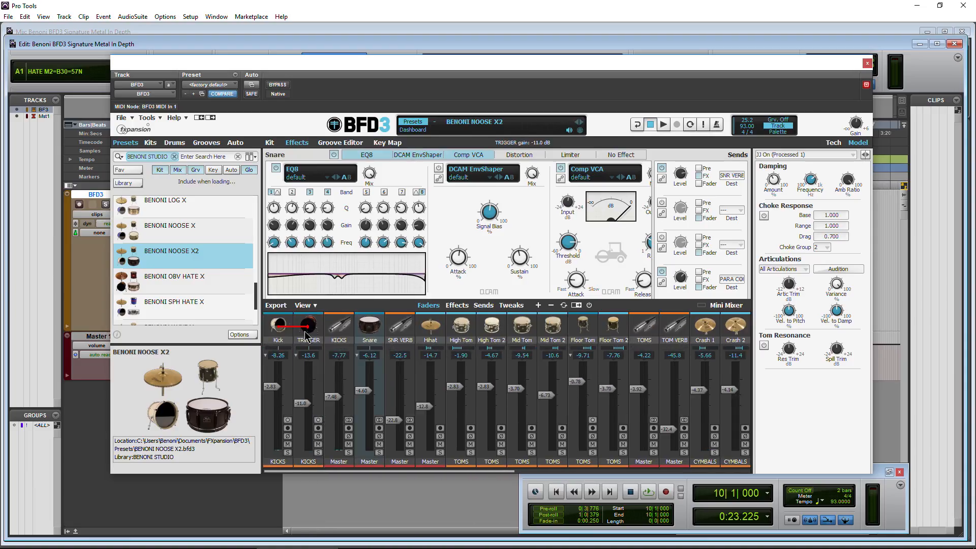
- Examine the audio export options and the list of exportable channels, and close them again
click(276, 305)
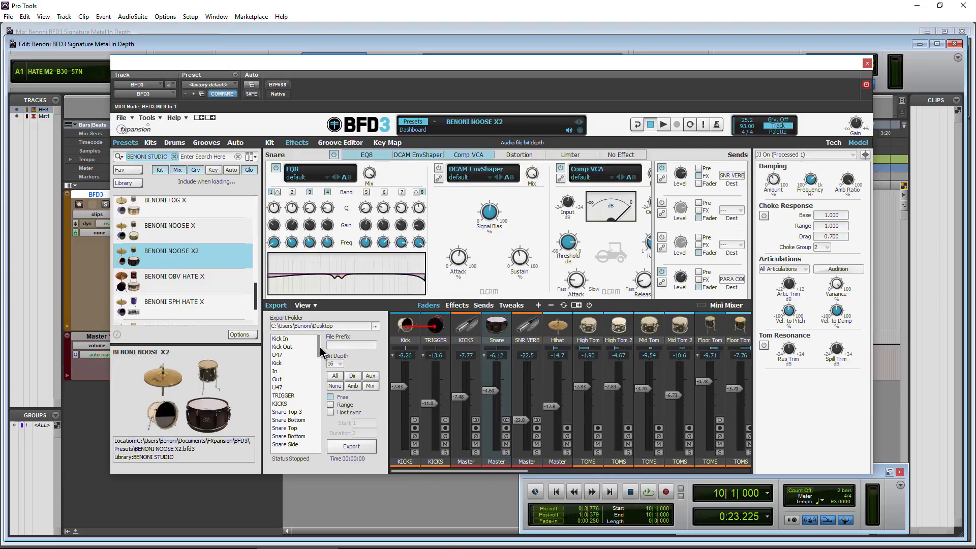
drag(319, 352, 326, 435)
scroll(325, 438, up, 3)
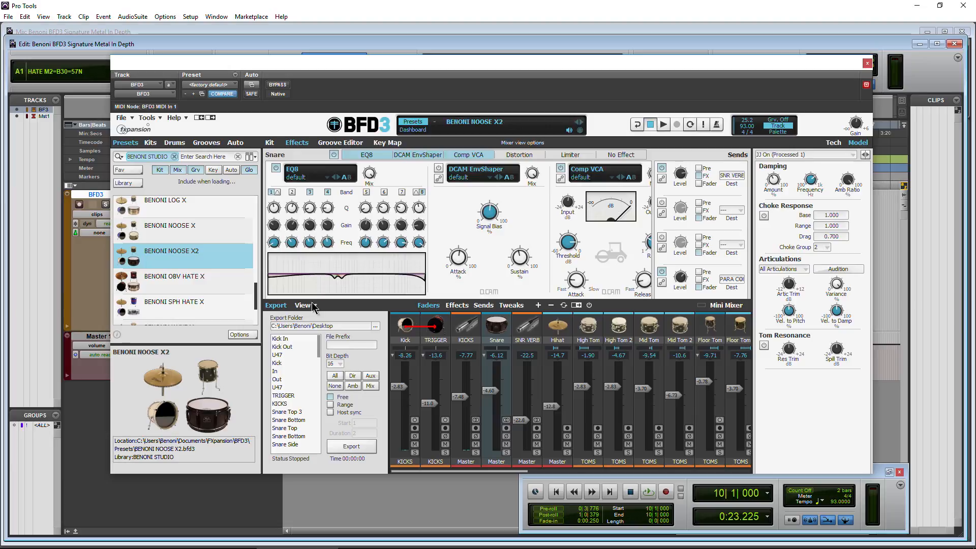
click(278, 307)
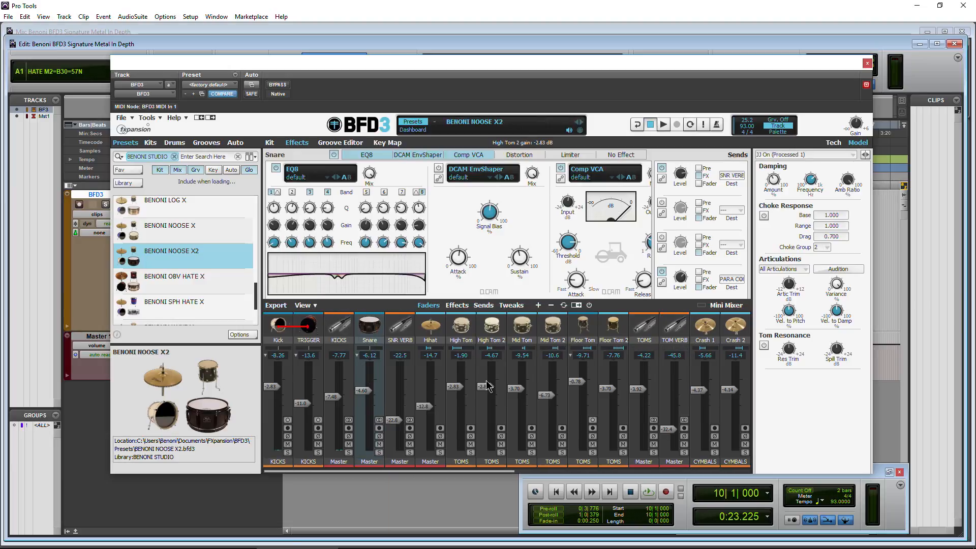
- Raise the SNR VERB channel's fader to -16.8 dB, auditioning the snare from the kit view
drag(392, 420, 396, 416)
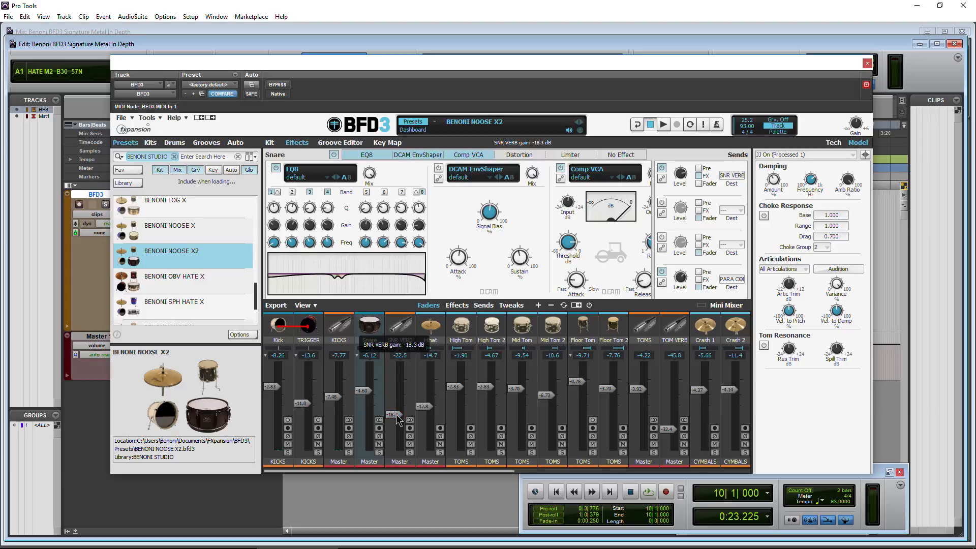
click(270, 143)
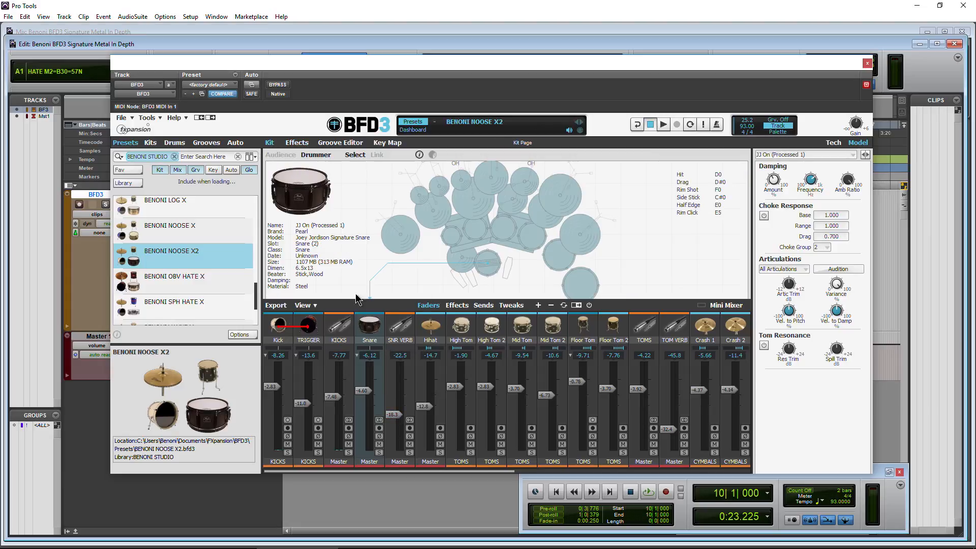
click(488, 269)
click(488, 270)
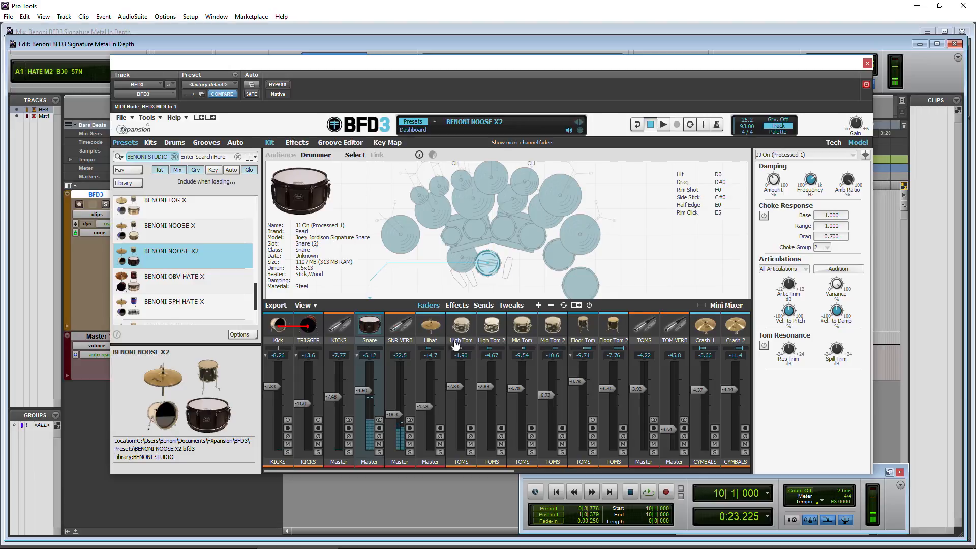
drag(393, 419, 393, 417)
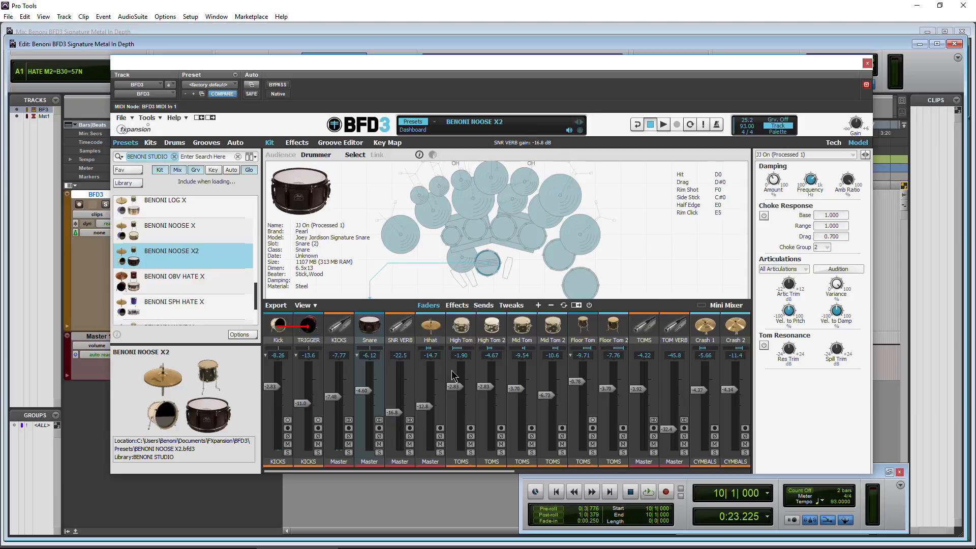
- Set the SNR VERB channel's PARA COMP send level to -5.38 dB and return to the mixer's fader view
click(480, 306)
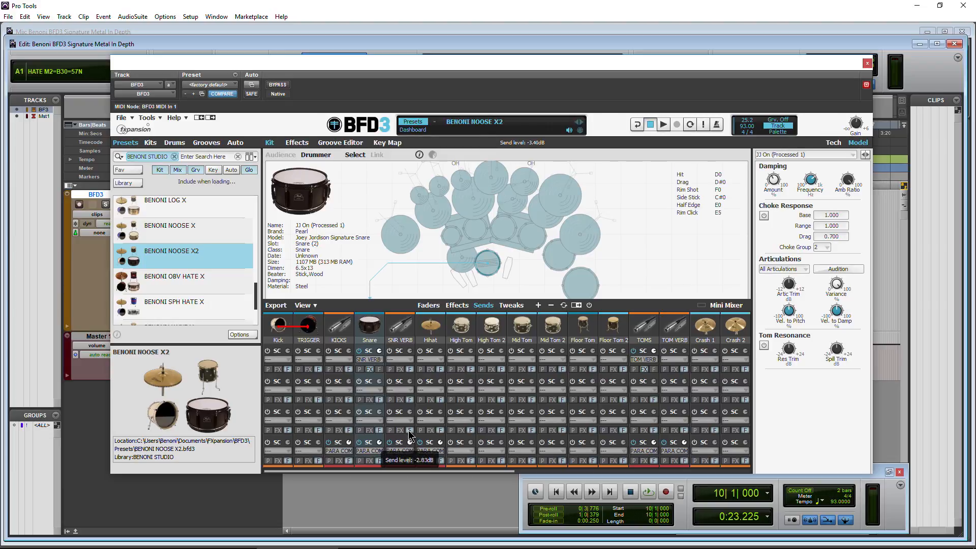
click(486, 269)
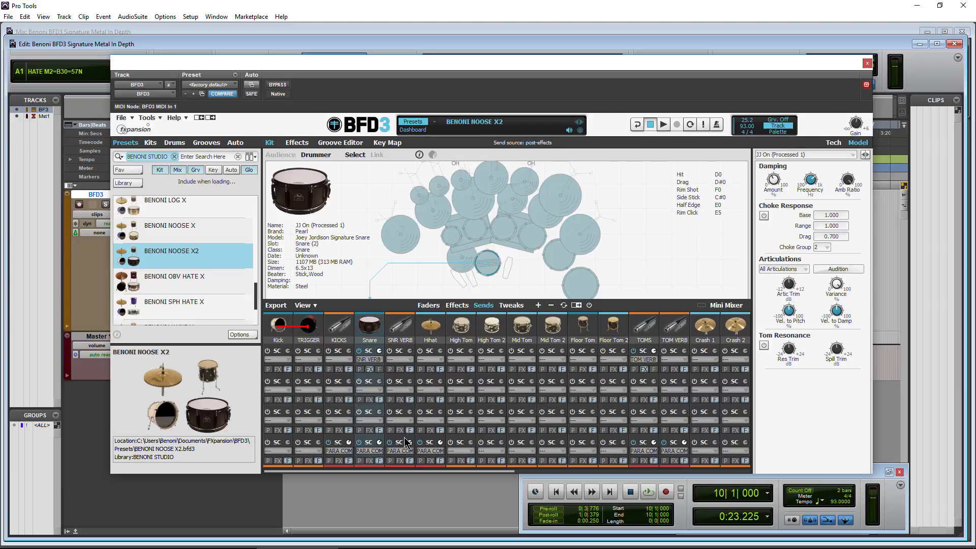
mouse_move(410, 443)
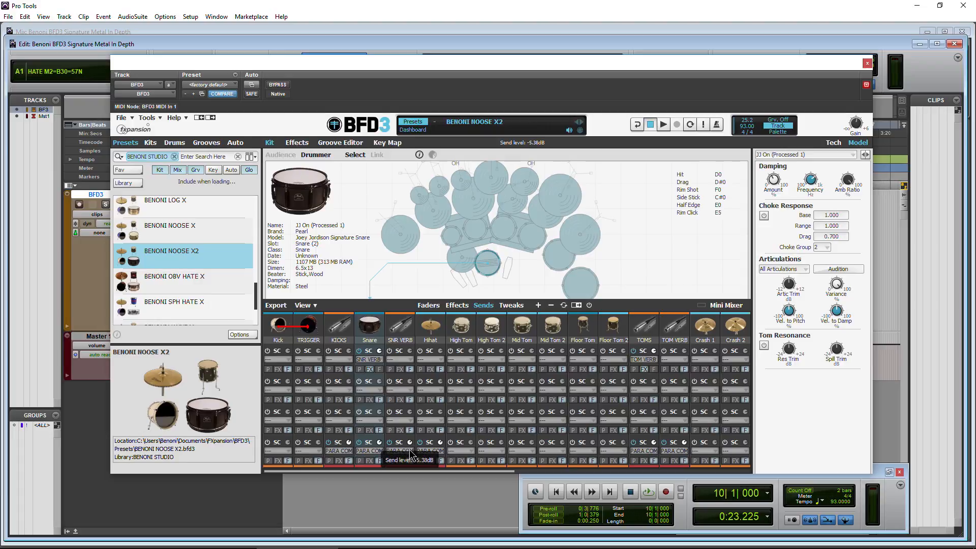
click(429, 305)
drag(404, 471, 566, 471)
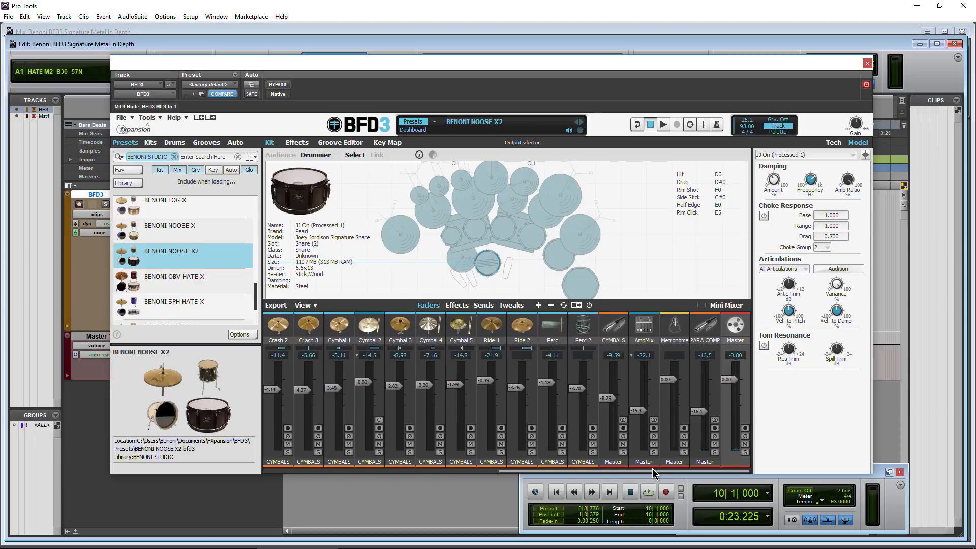
drag(651, 469, 349, 472)
- Load the BENONI BFD3 DREAMT preset from the preset list
scroll(192, 278, up, 5)
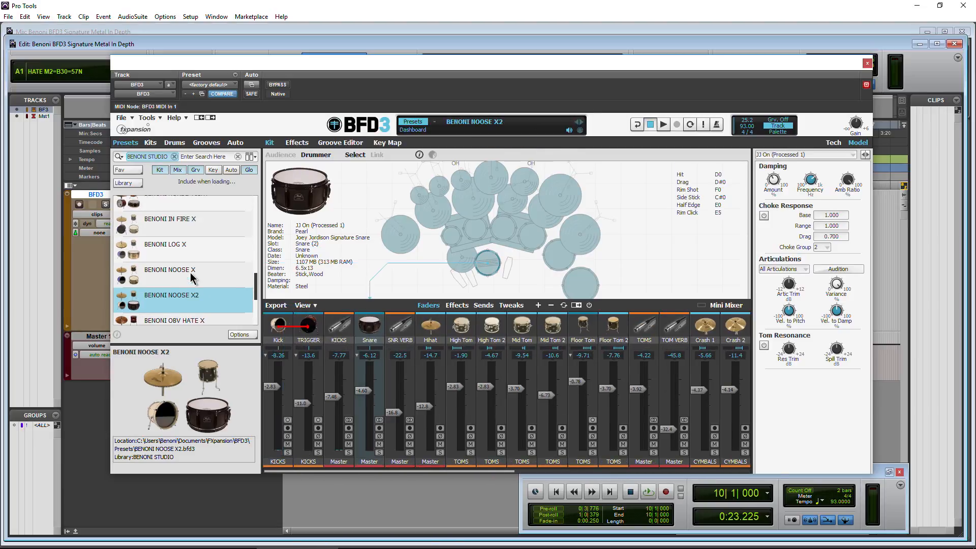
scroll(192, 278, up, 5)
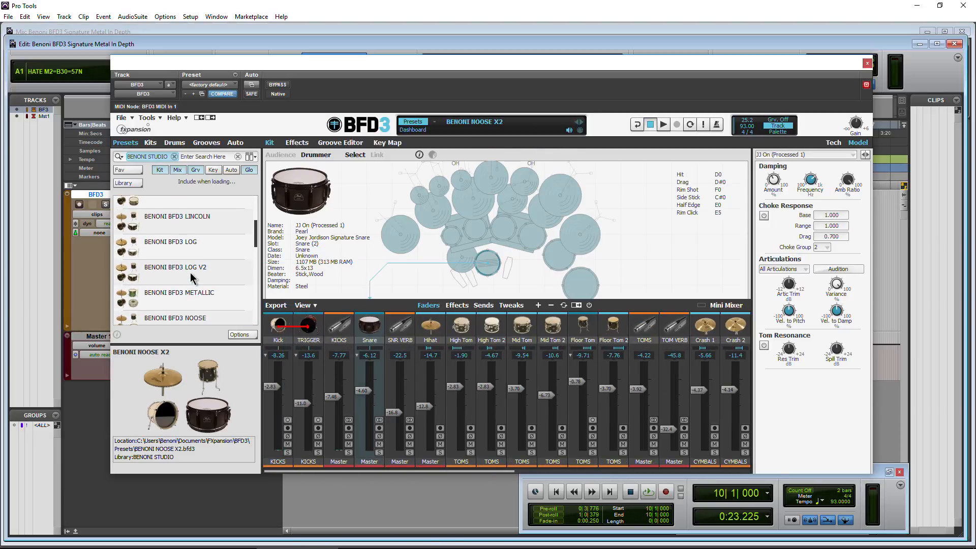
scroll(192, 278, up, 4)
click(198, 209)
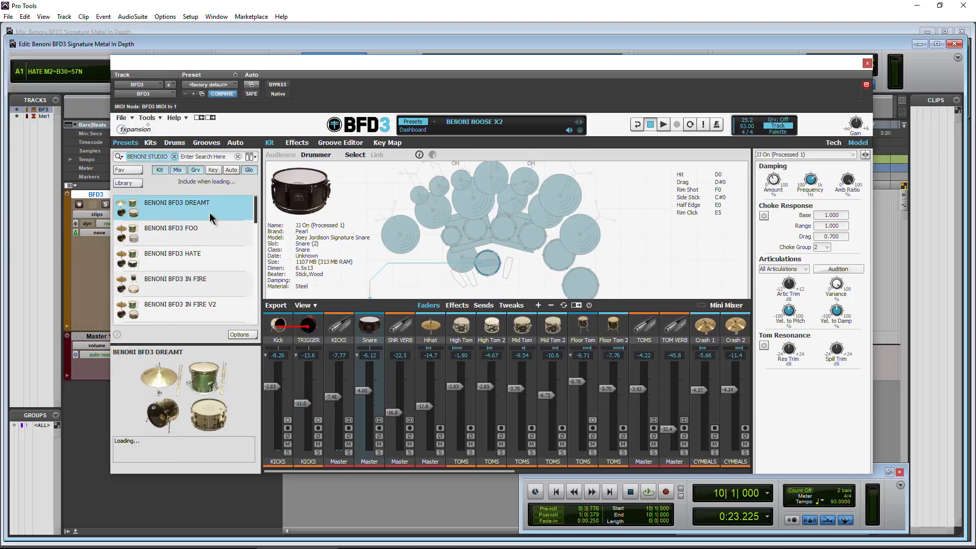
double_click(210, 213)
click(483, 315)
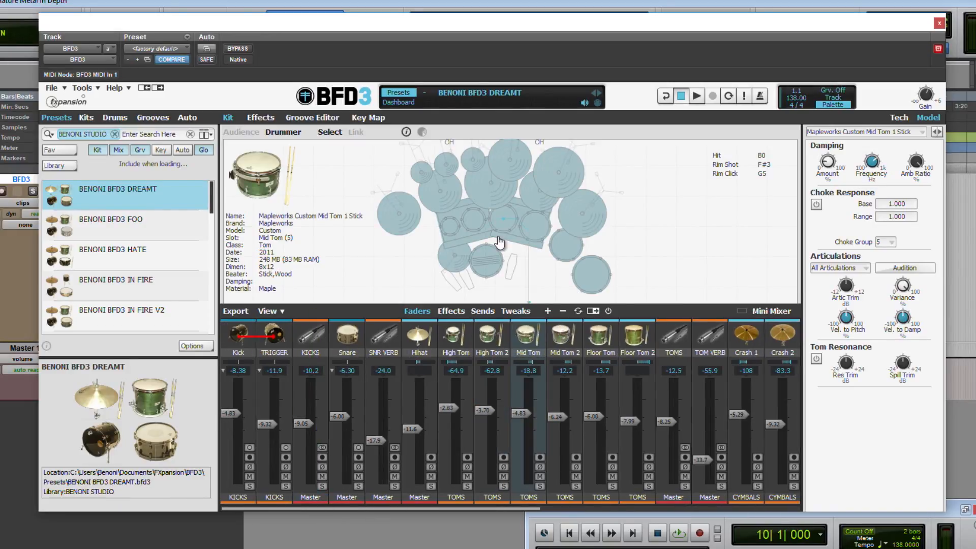
- Play the preset's grooves, switching to DT - BOA Intro 5, and stop playback after watching the mixer from the kit view
click(697, 96)
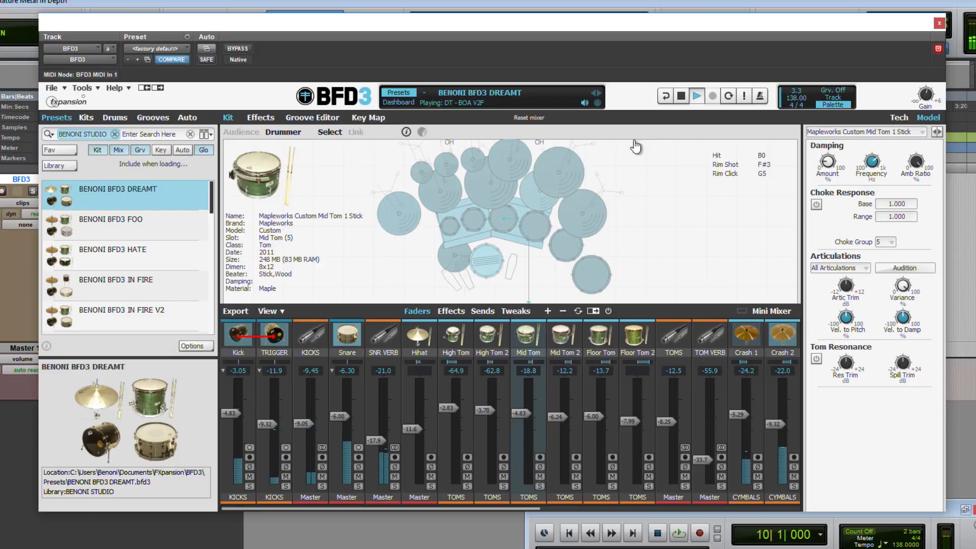
click(313, 118)
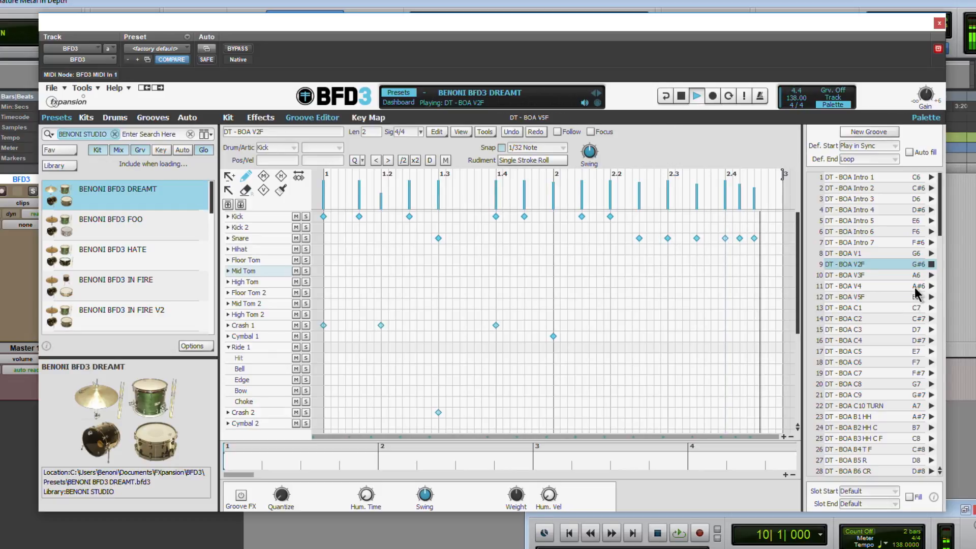
click(871, 220)
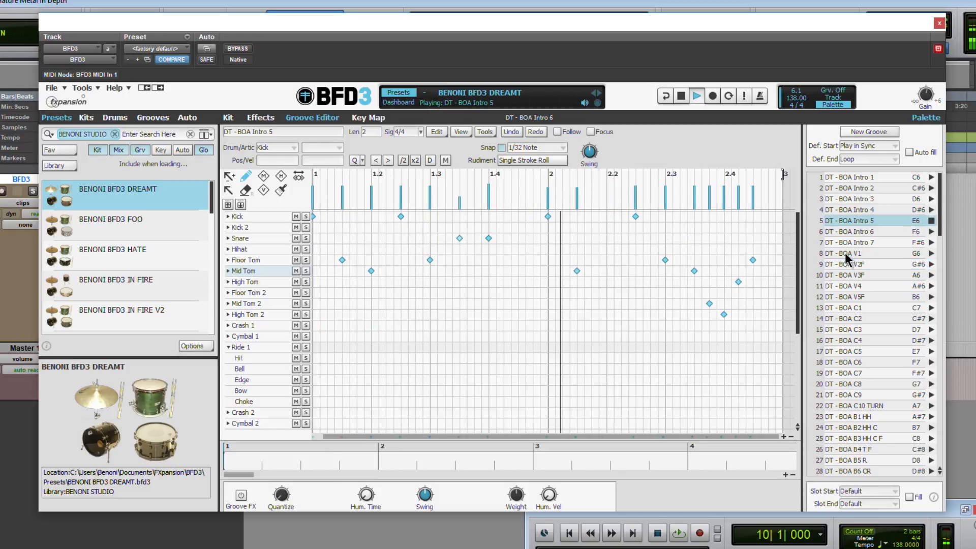
click(228, 117)
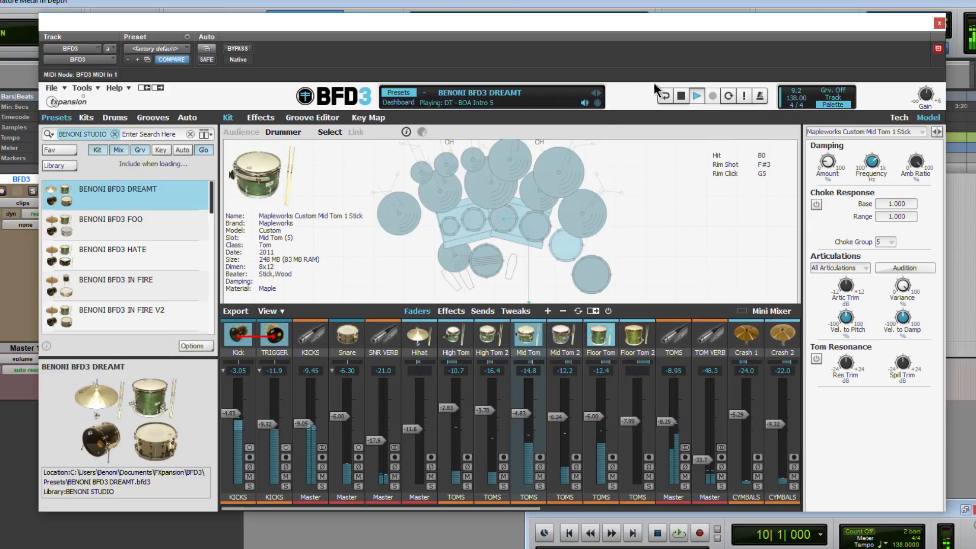
click(681, 95)
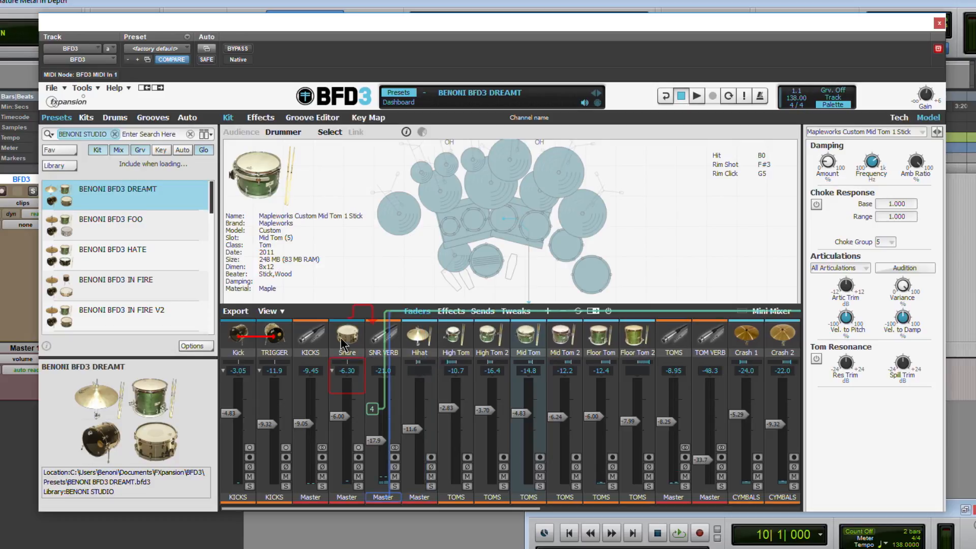
- Audition the snare and kick individually and observe the level reaching the PARA COMP and Master channels
click(474, 272)
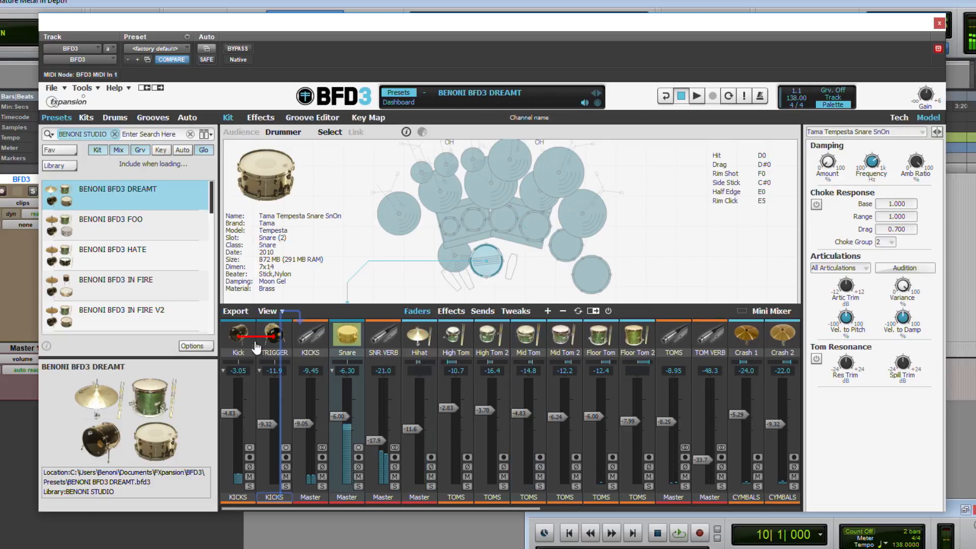
click(513, 263)
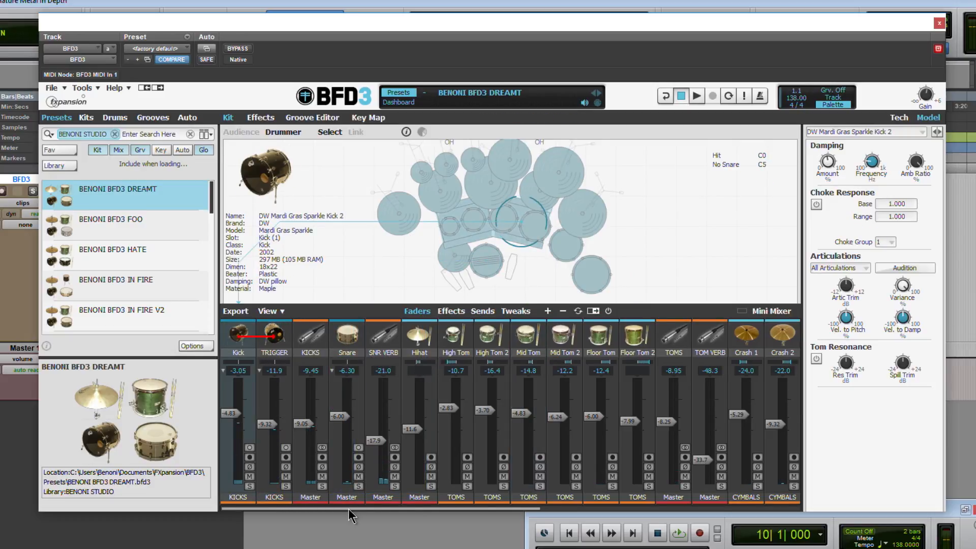
drag(349, 509, 652, 499)
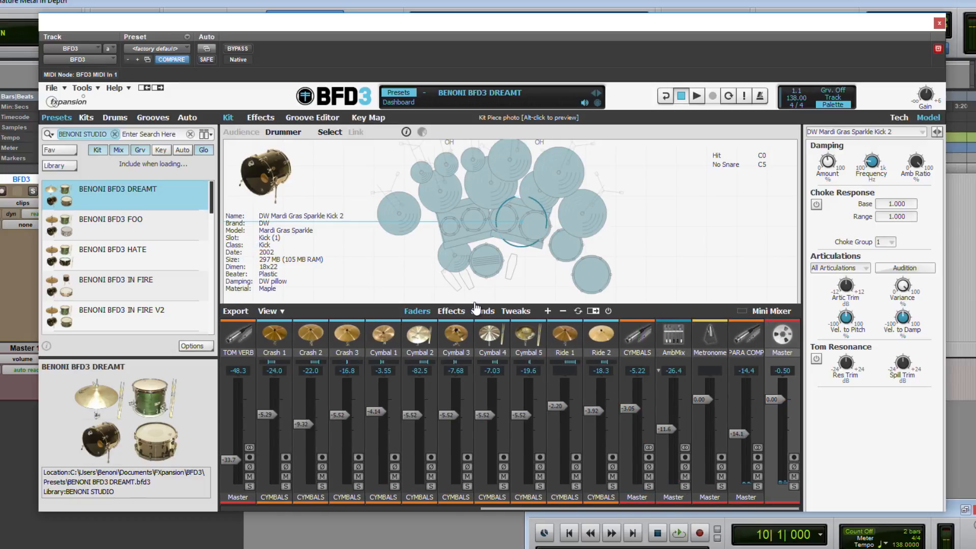
click(515, 264)
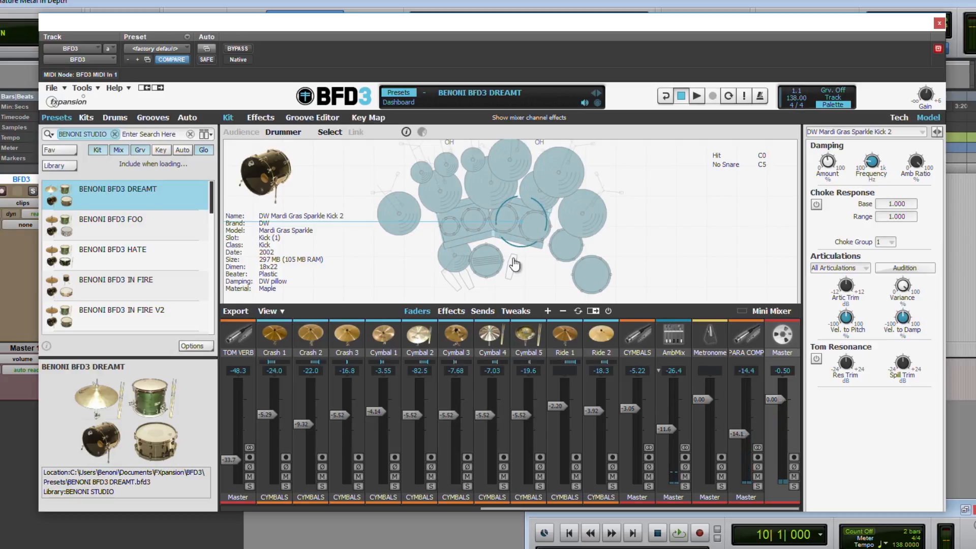
click(514, 264)
click(515, 265)
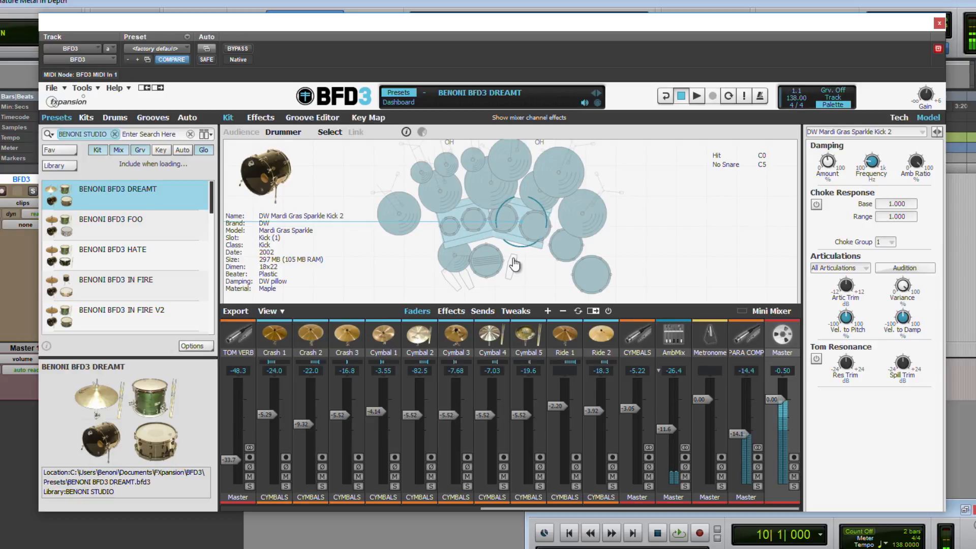
- Examine the mixer channels' sends and the effects chains of the PARA COMP, Crash 2 and Kick channels
click(732, 340)
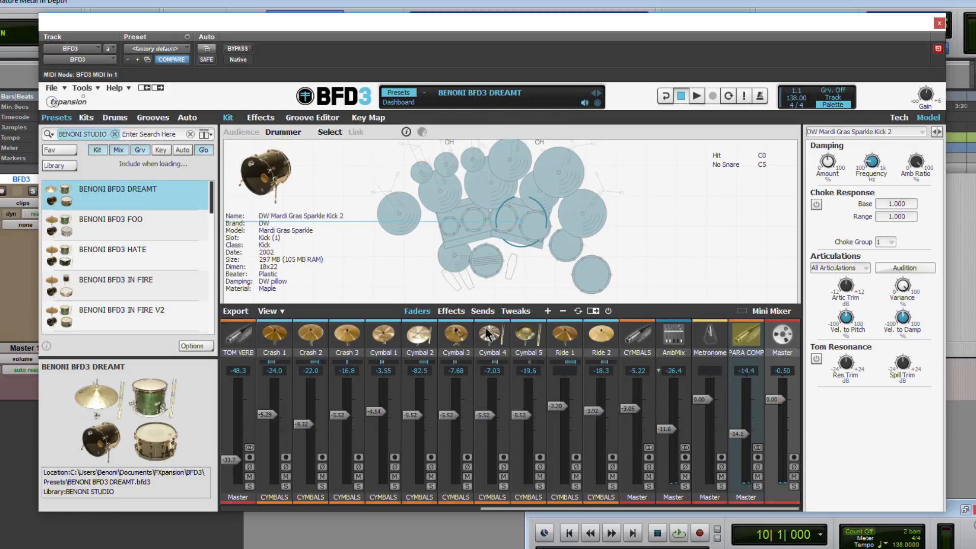
click(482, 311)
drag(495, 507, 530, 516)
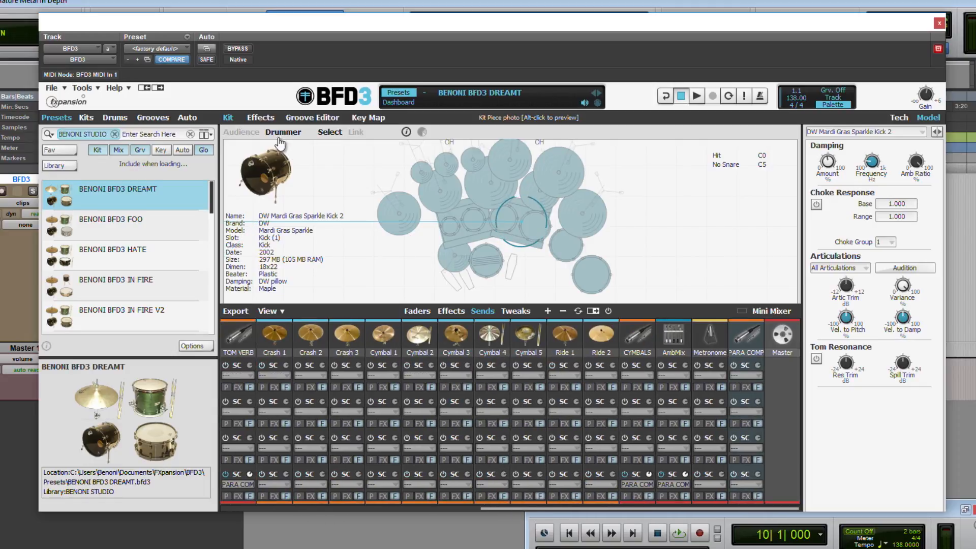
click(270, 120)
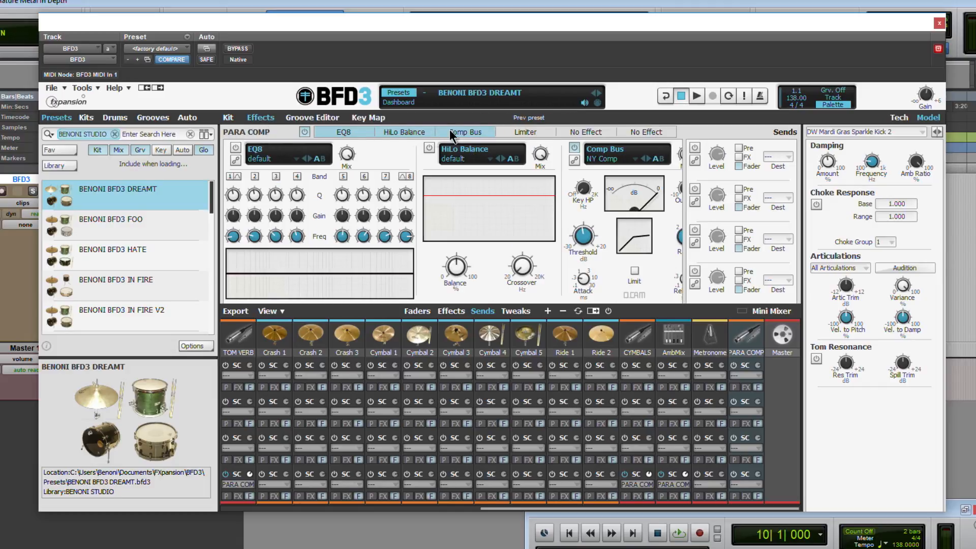
click(310, 336)
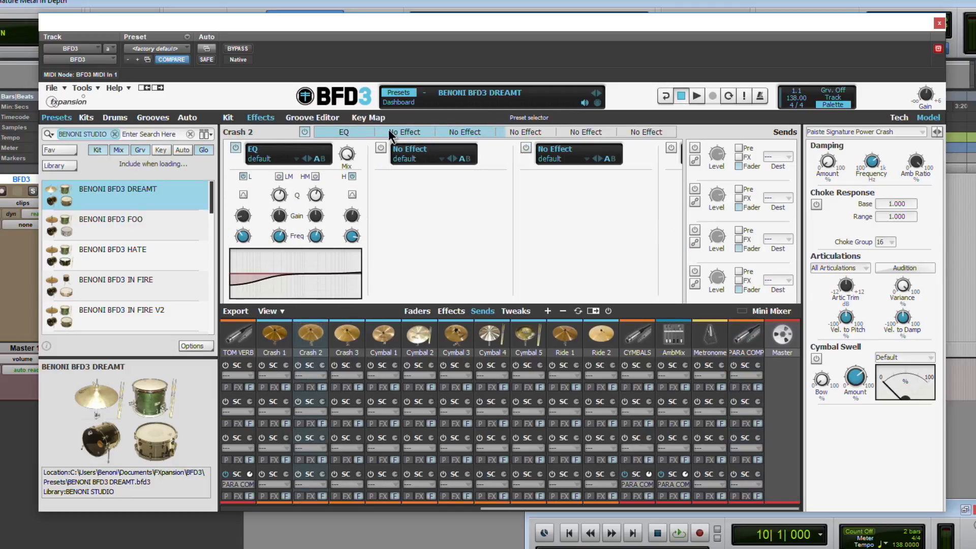
click(401, 508)
click(238, 335)
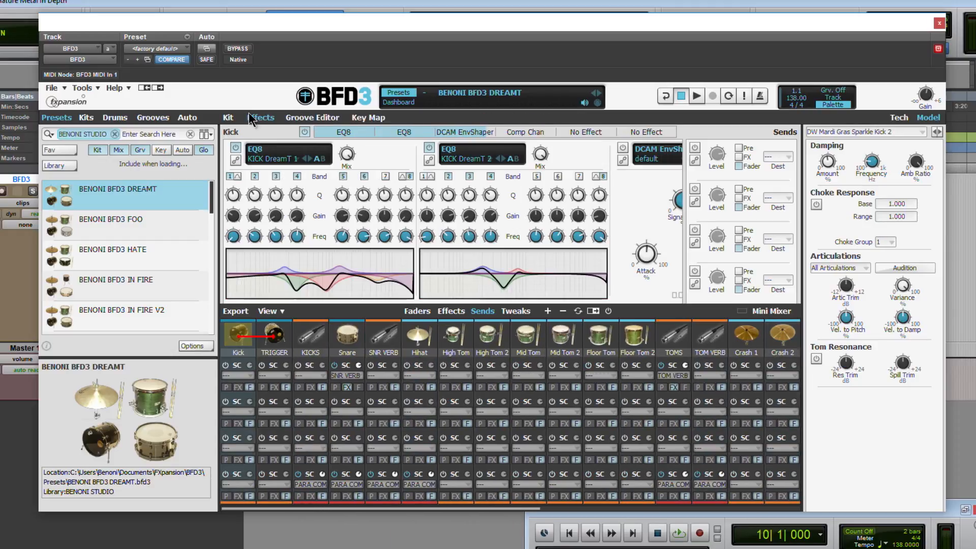
- Return to the kit view with the mixer's faders and examine the Crash 1 channel's output routing
click(228, 117)
click(413, 311)
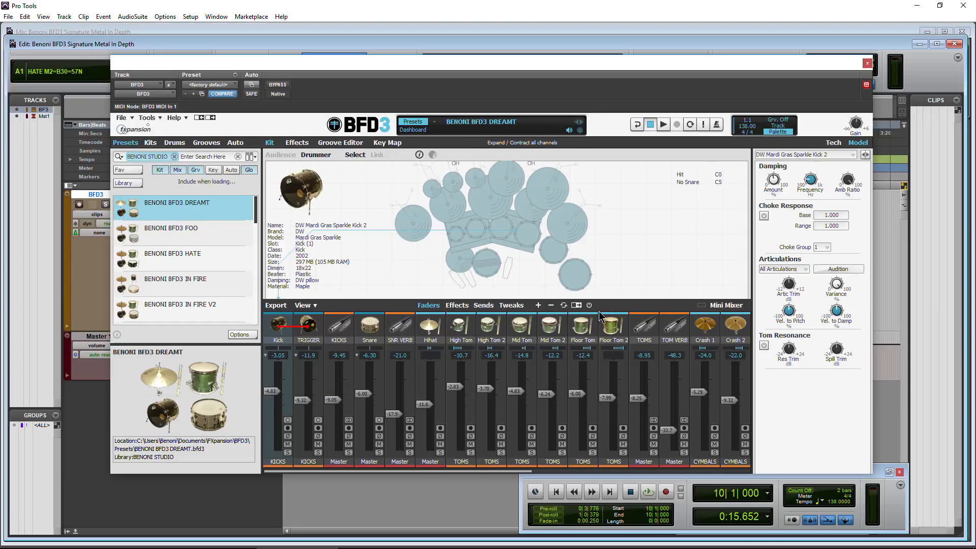
click(710, 369)
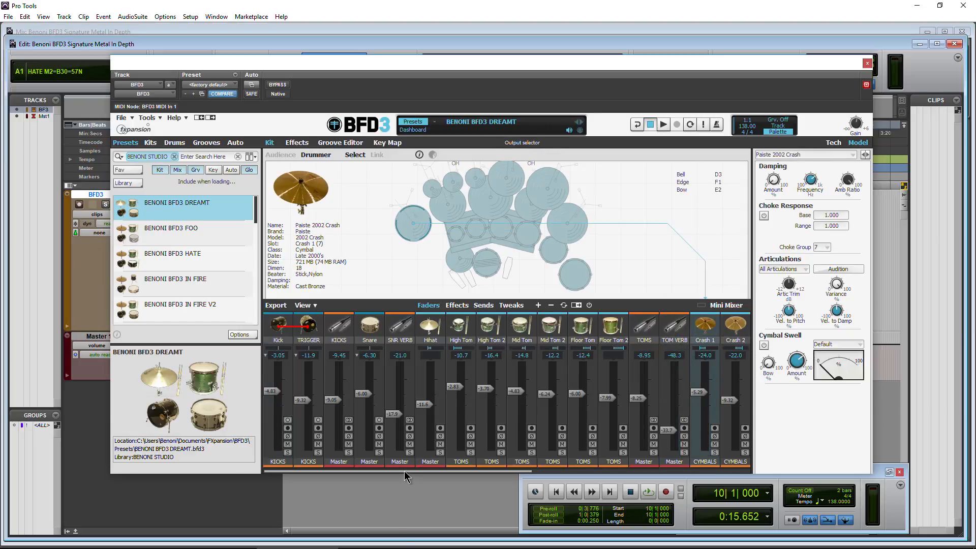
mouse_move(389, 471)
mouse_down()
mouse_move(482, 473)
mouse_move(373, 464)
mouse_up()
mouse_move(392, 472)
mouse_down()
mouse_move(620, 463)
mouse_move(401, 472)
mouse_up()
- Look through the BENONI STUDIO preset list and the preset's groove palette in the Groove Editor
scroll(215, 270, down, 5)
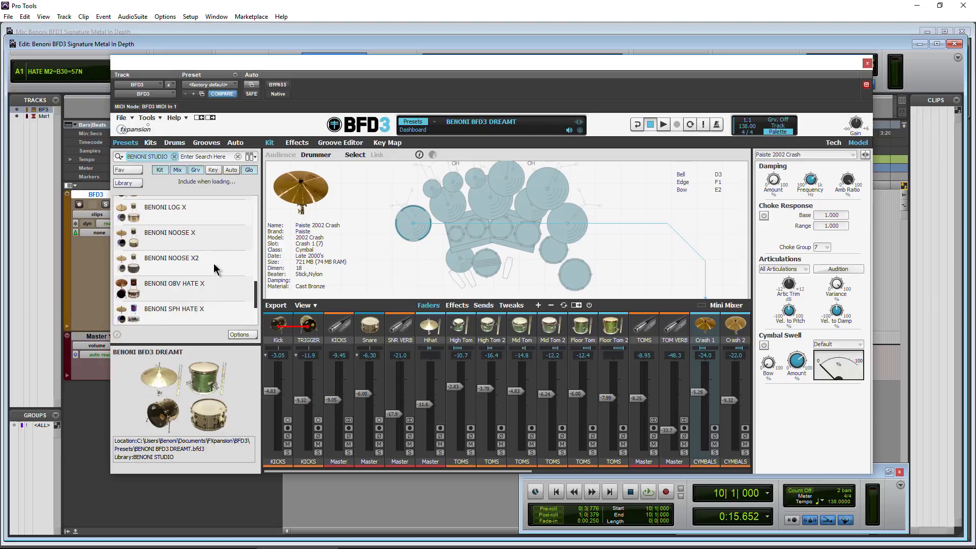
scroll(215, 269, up, 6)
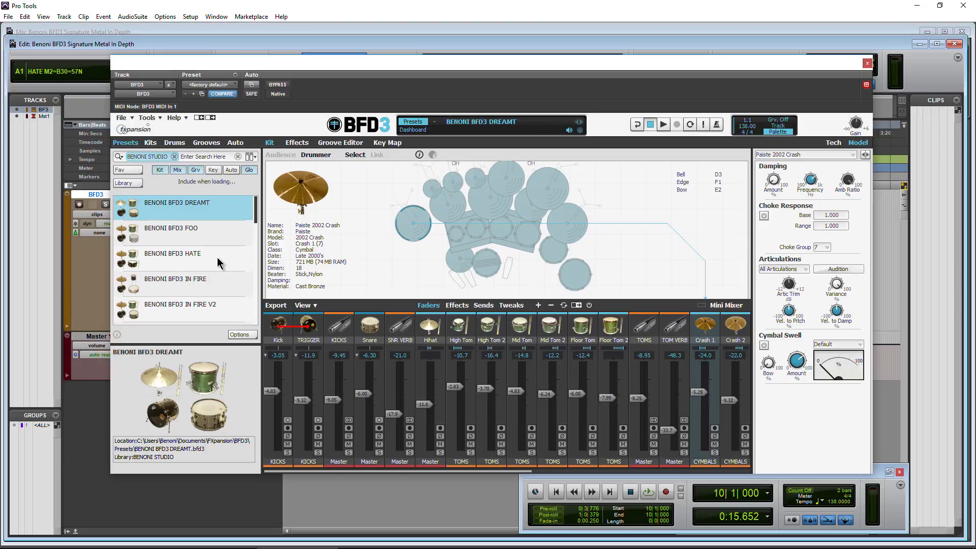
click(340, 142)
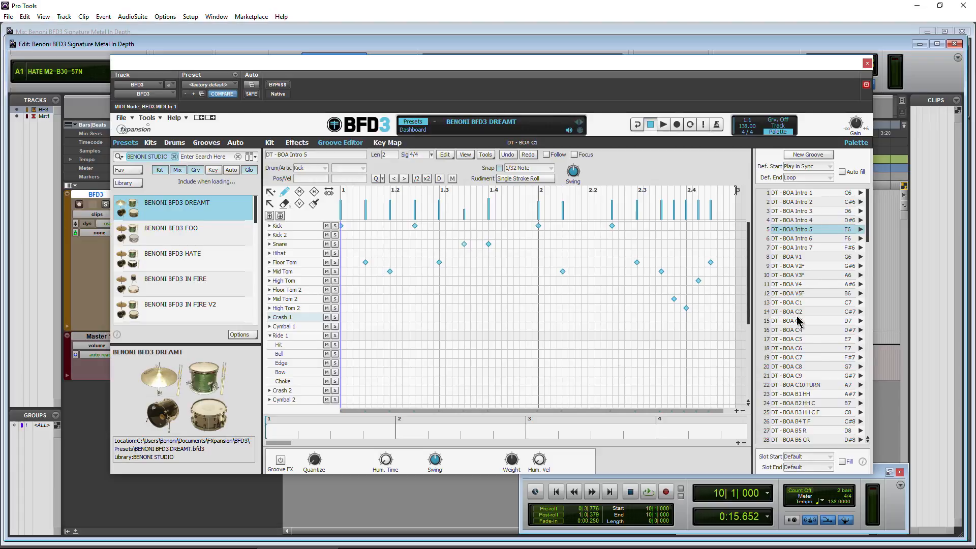
scroll(797, 320, down, 4)
scroll(816, 351, up, 4)
scroll(193, 287, down, 5)
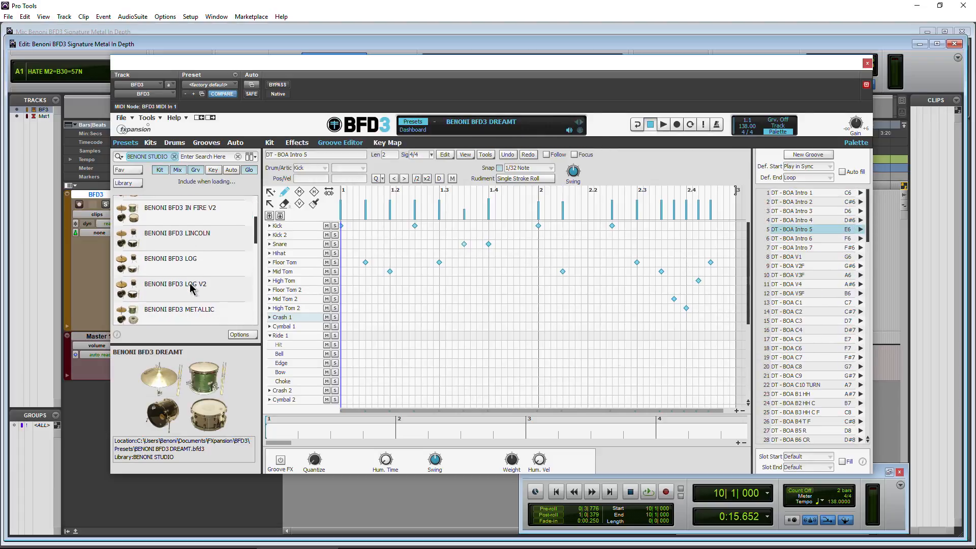
scroll(192, 287, up, 5)
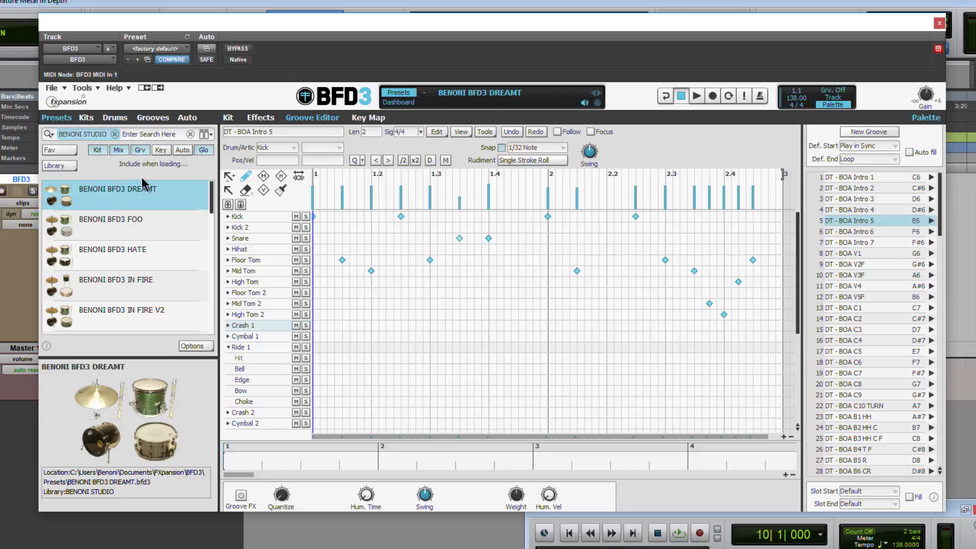
- Look through the drum and groove browsers, including the author filter and user palettes, and return to the preset list and kit view
click(115, 118)
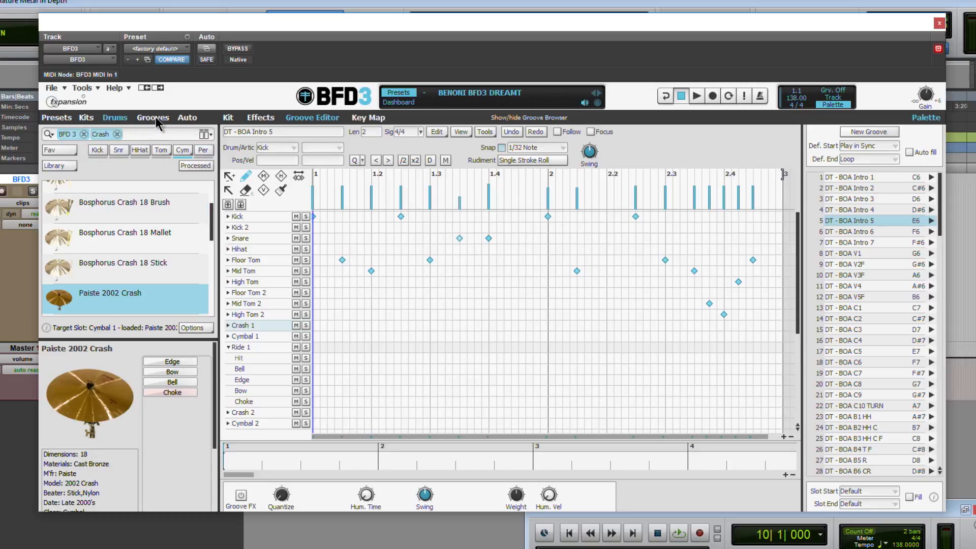
click(154, 118)
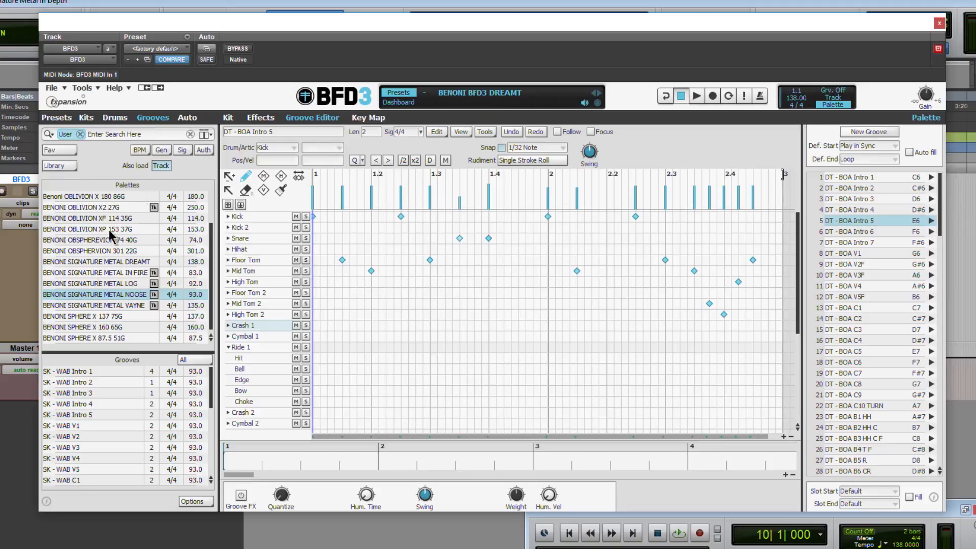
scroll(96, 295, up, 1)
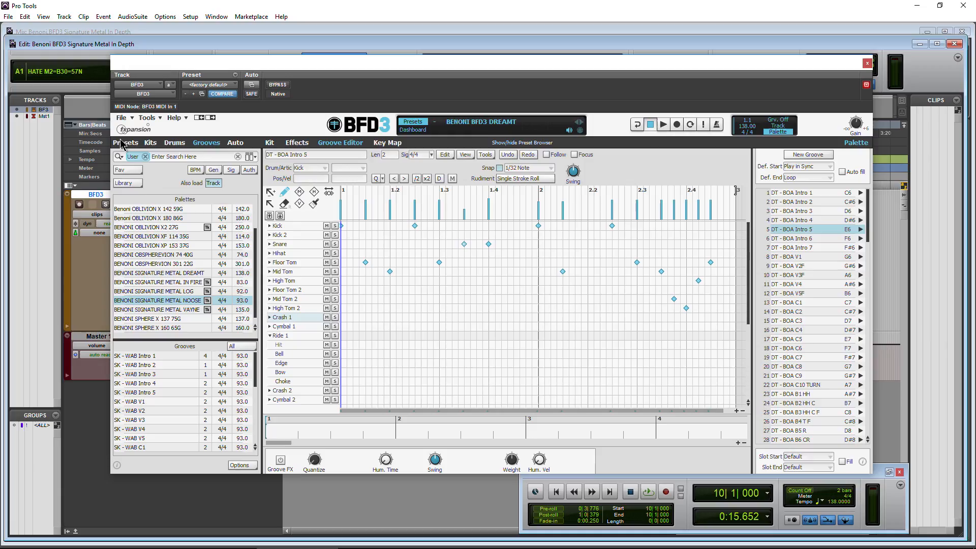
click(249, 170)
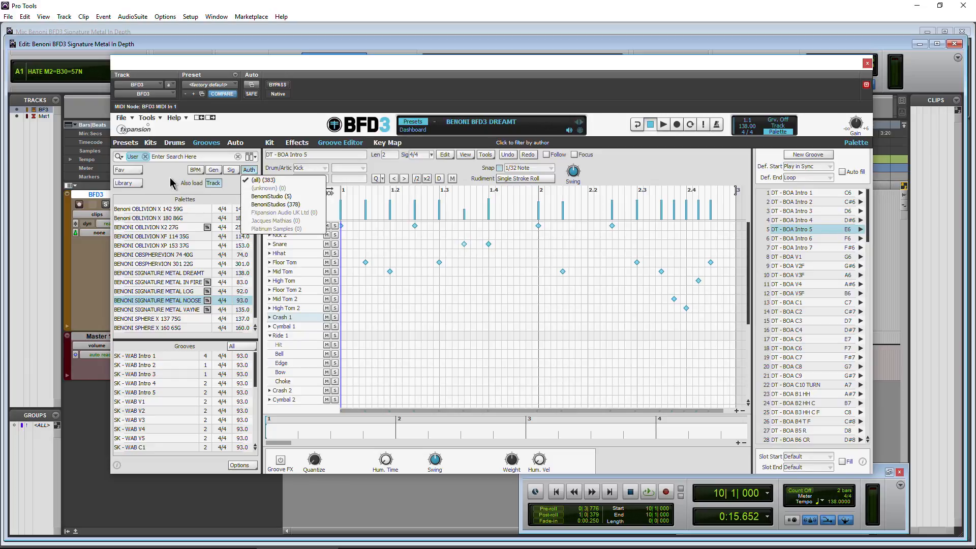
click(159, 202)
scroll(174, 310, down, 1)
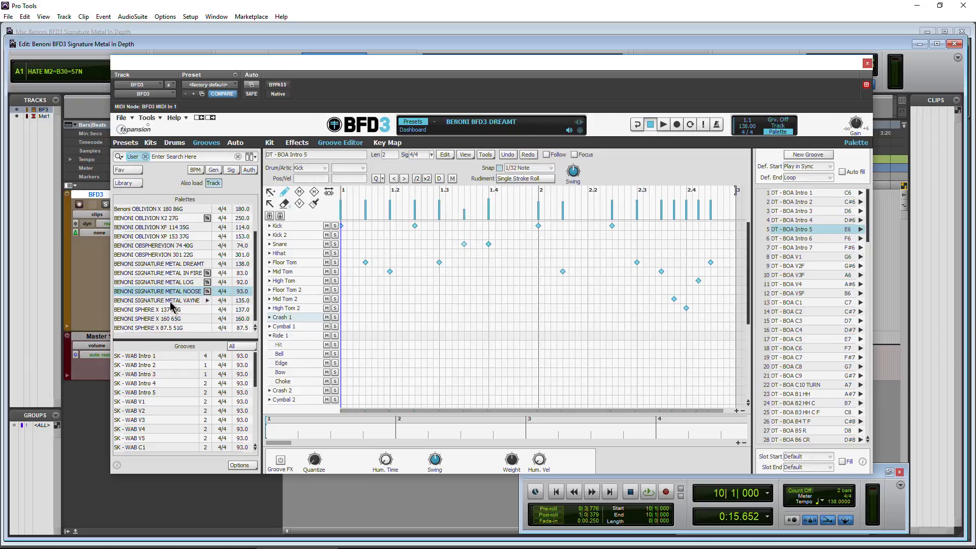
scroll(129, 249, up, 1)
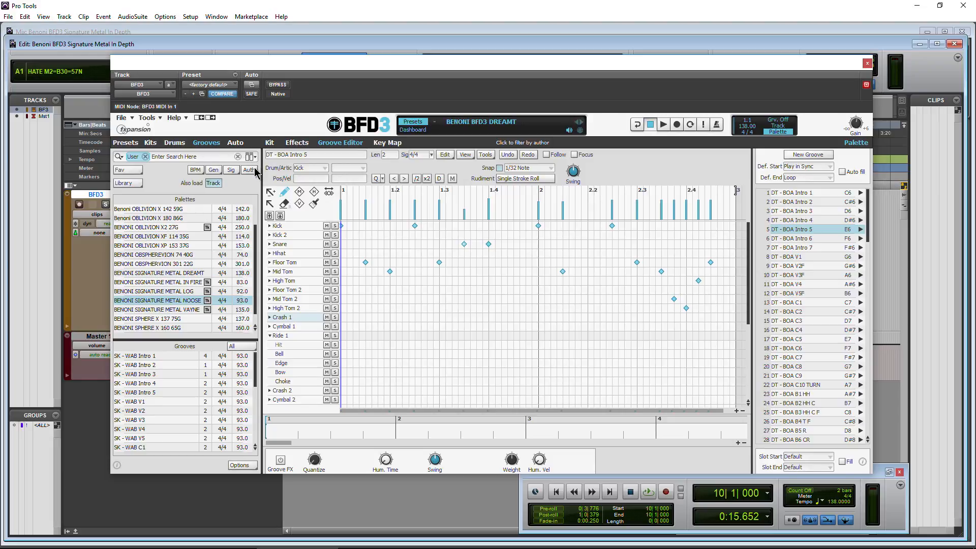
click(125, 143)
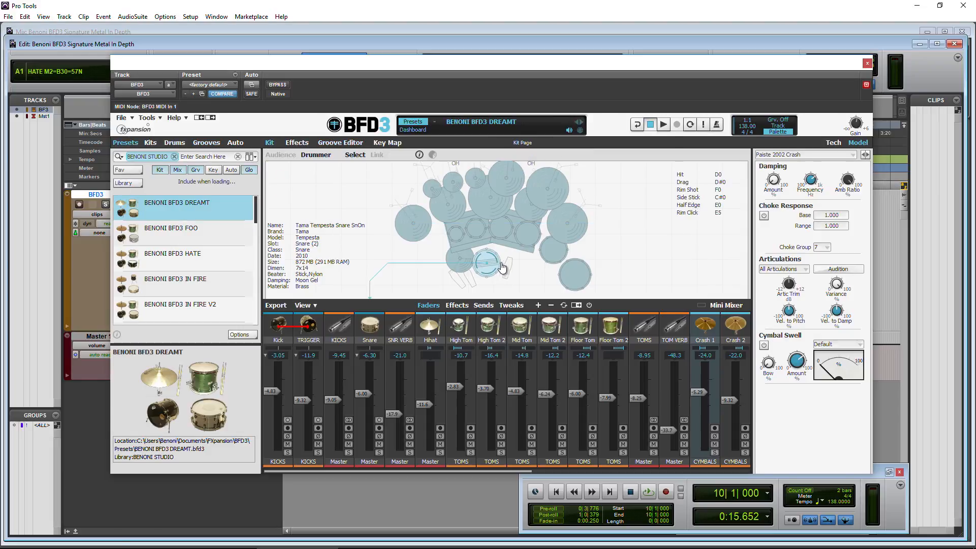
- Audition individual toms and the kick from the kit view while watching the mixer levels
click(501, 229)
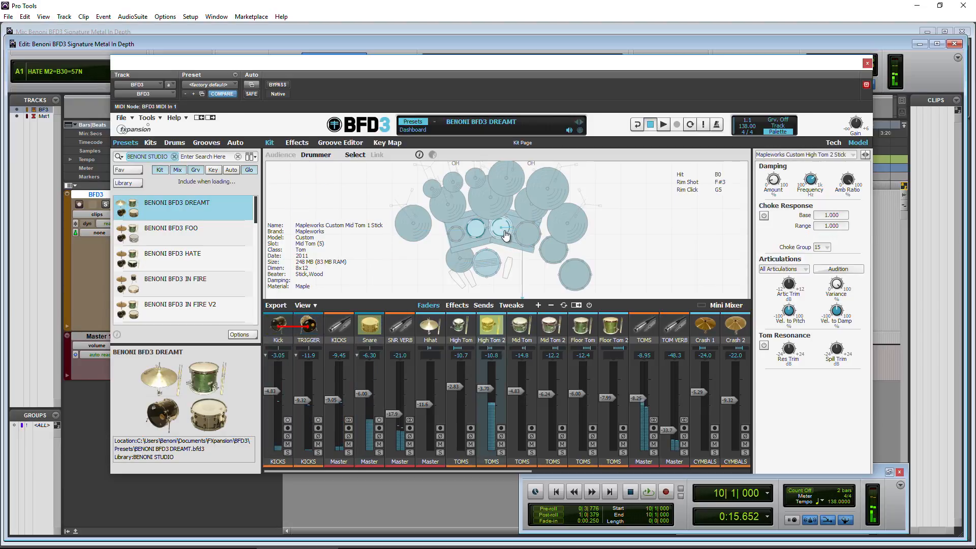
click(572, 273)
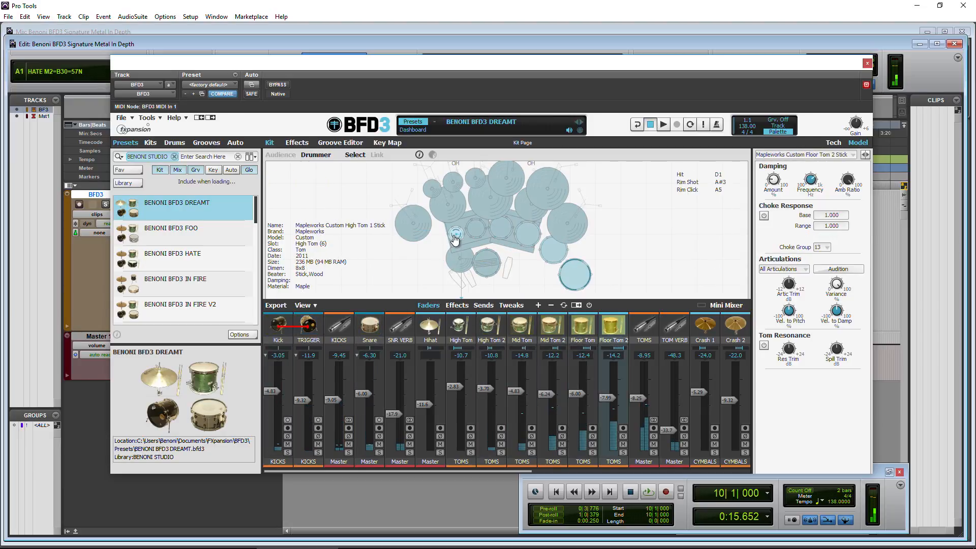
click(454, 237)
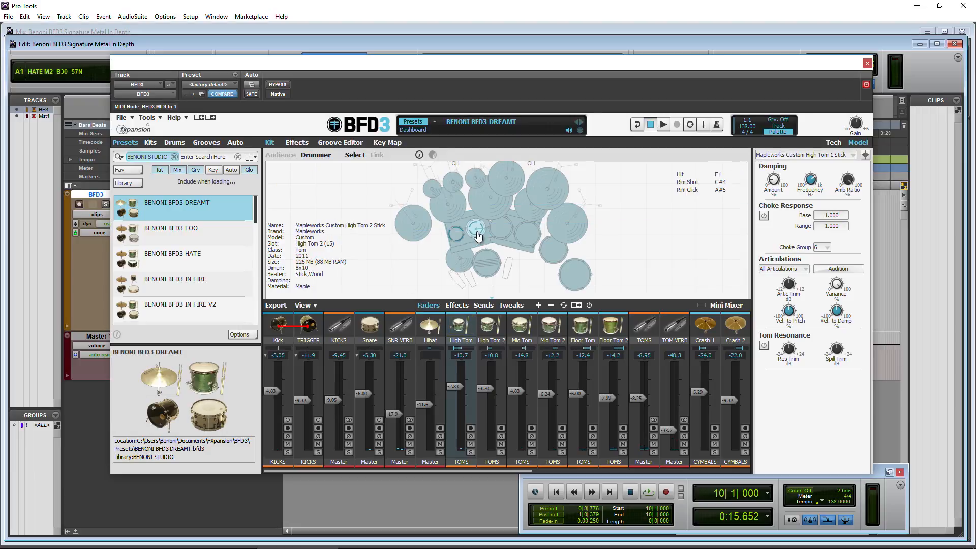
click(279, 340)
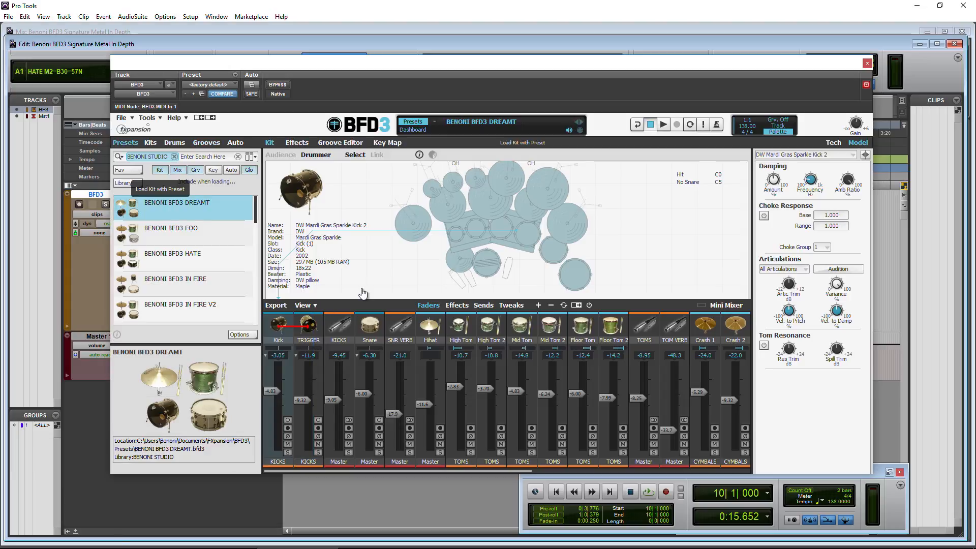
click(510, 269)
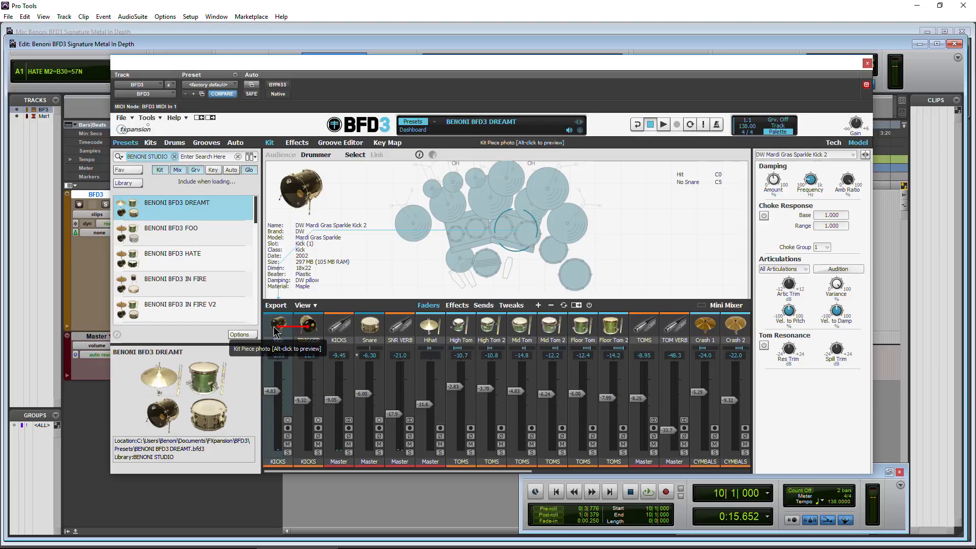
- Load the KICK Noose 1 preset into the Kick channel's first EQ8 effect
click(292, 144)
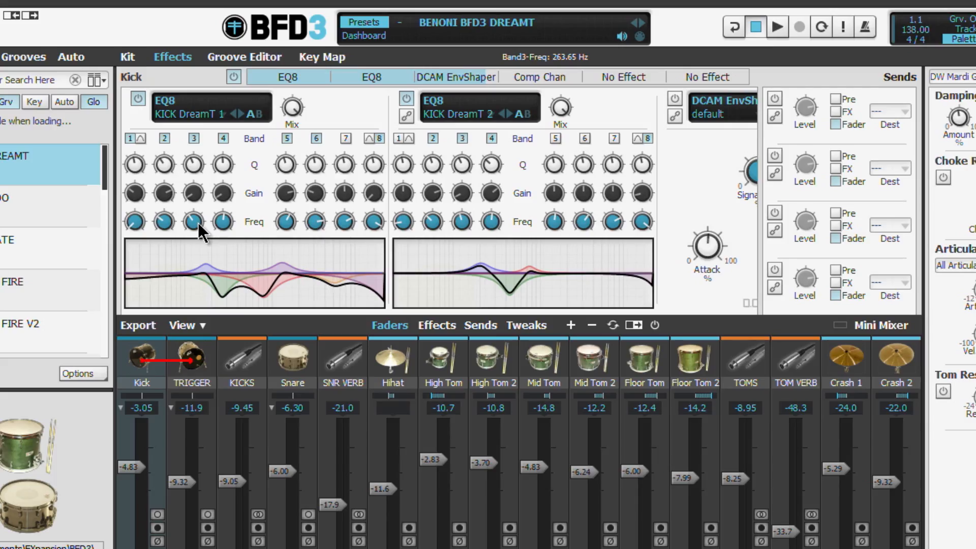
mouse_move(199, 224)
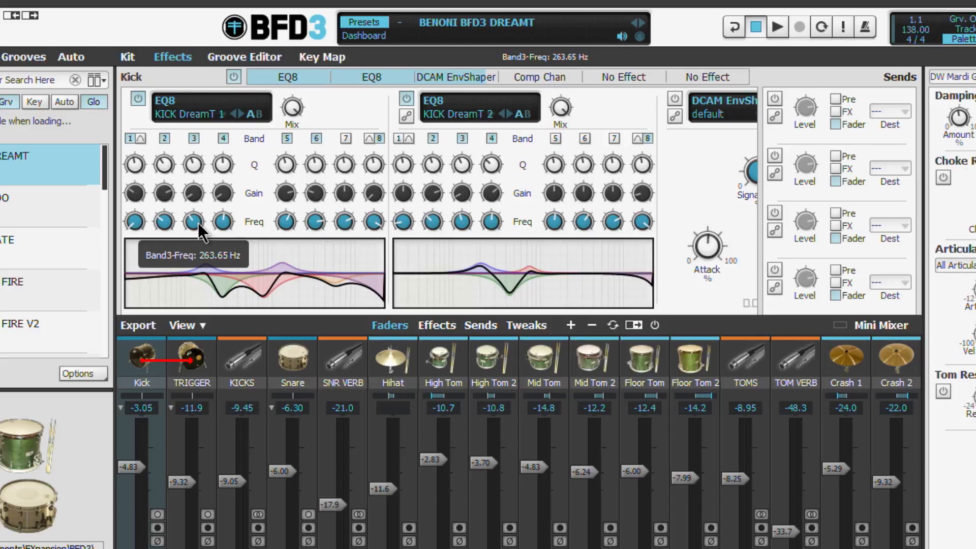
click(196, 117)
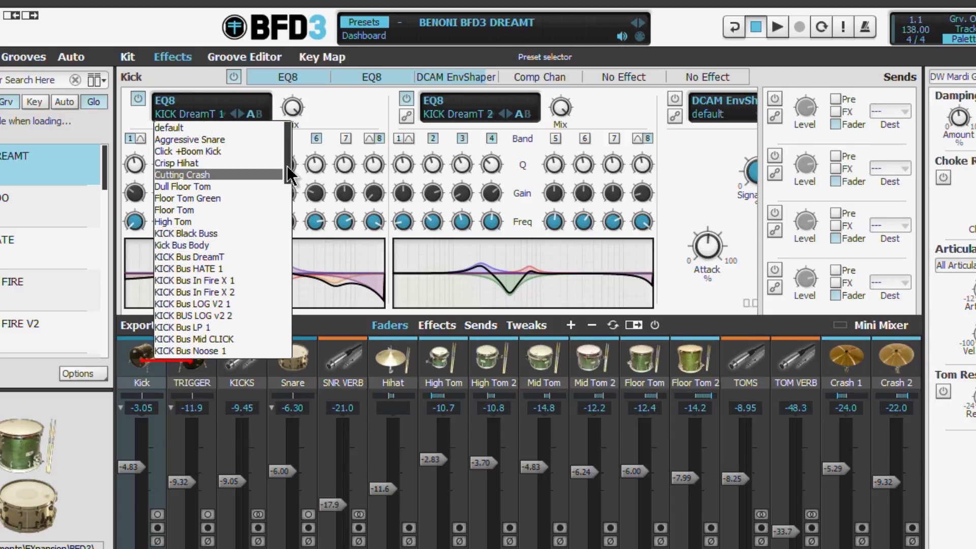
drag(287, 173, 276, 244)
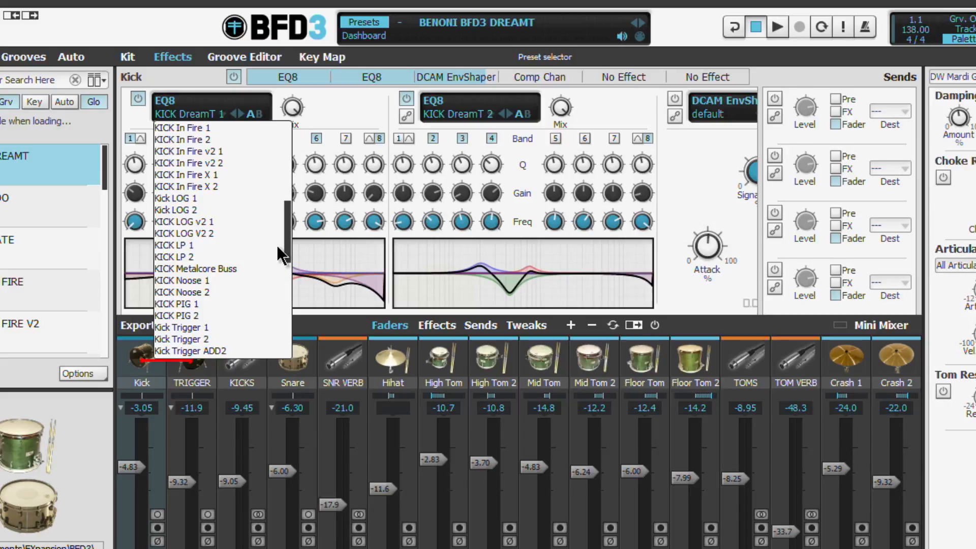
click(199, 280)
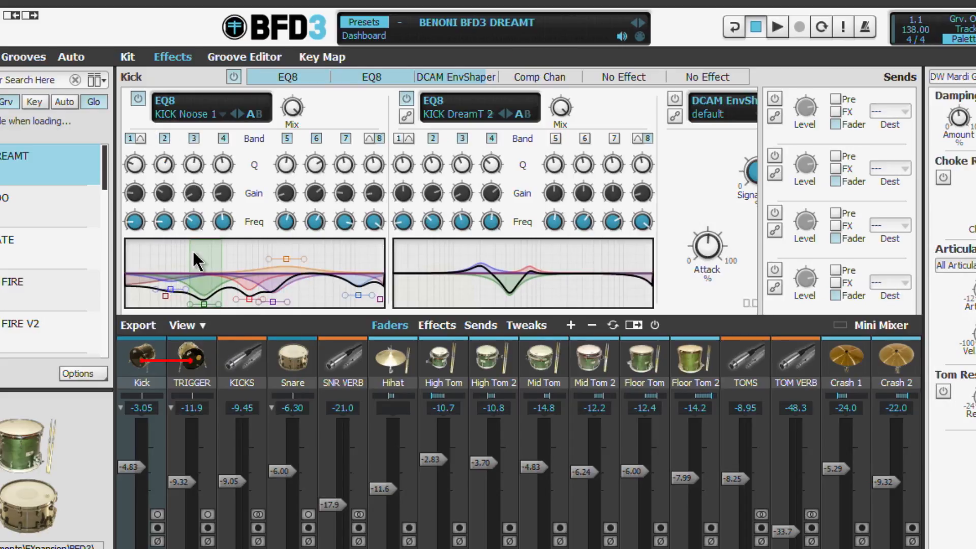
- Audition the kick repeatedly, switching off bands 2 and 3 of its first EQ8 and muting the TRIGGER channel
mouse_move(166, 223)
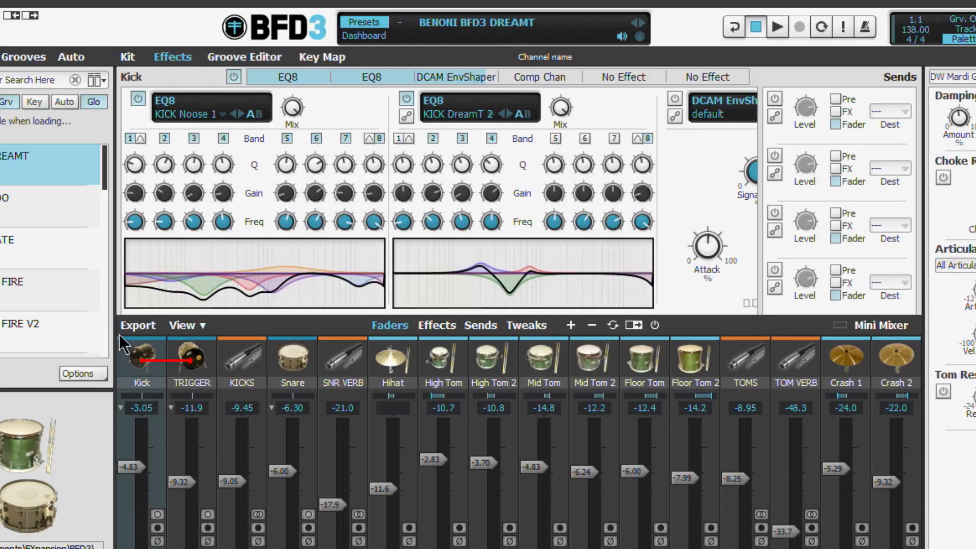
alt+click(156, 350)
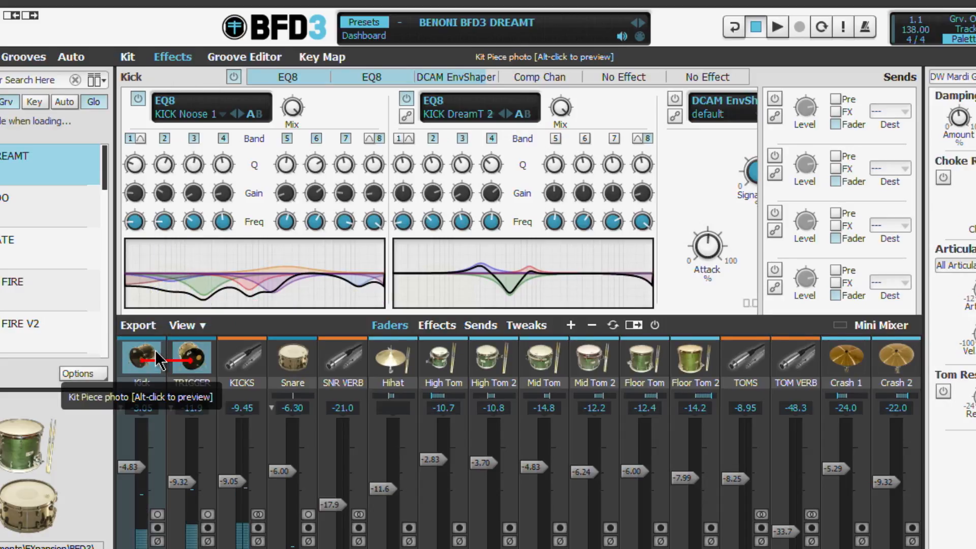
alt+click(156, 351)
alt+click(156, 350)
alt+click(156, 350)
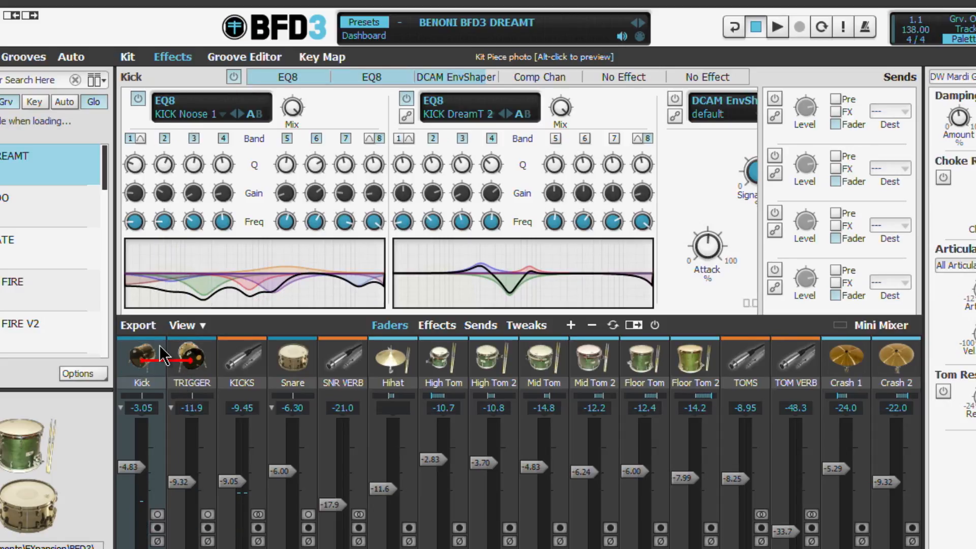
alt+click(171, 362)
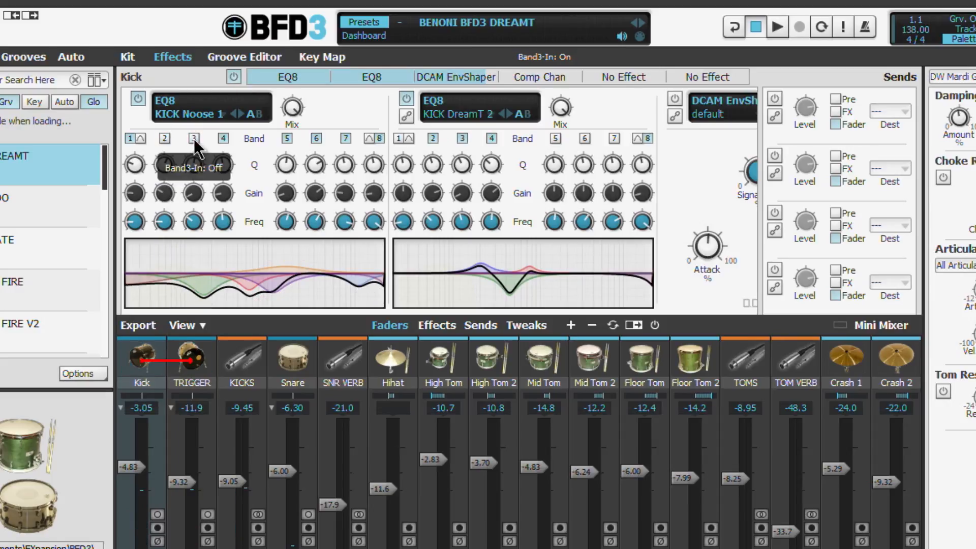
alt+click(157, 355)
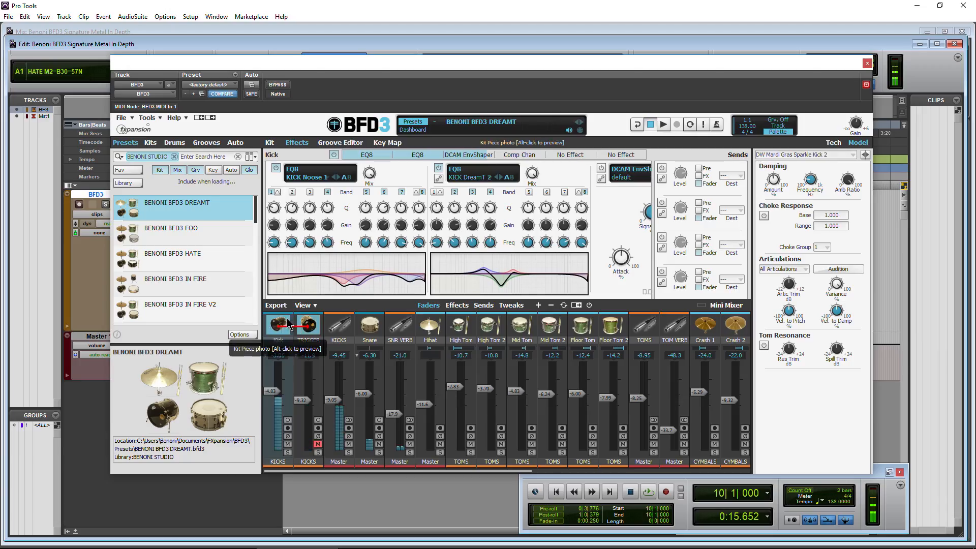
- Check the KICKS channel's effects, return to the Kick channel and audition the kick repeatedly
click(338, 325)
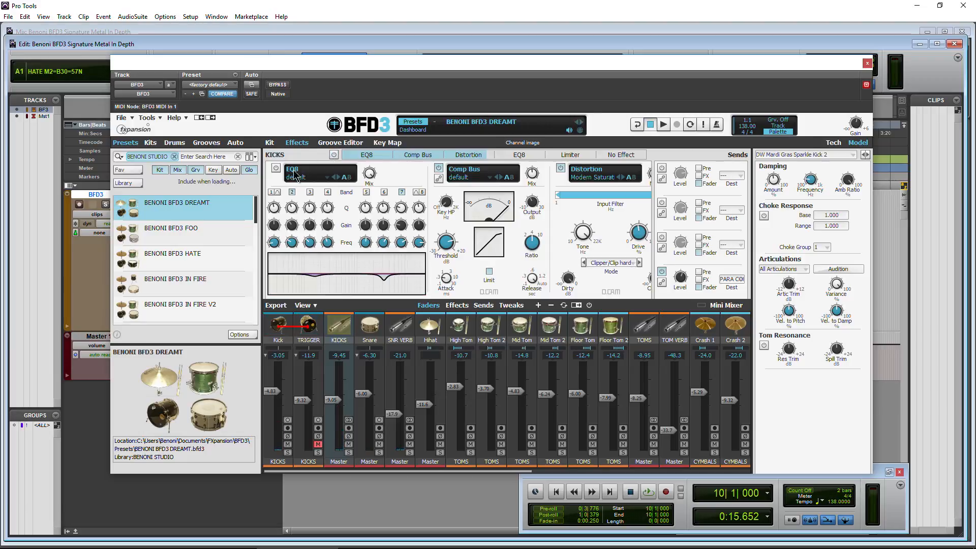
click(280, 333)
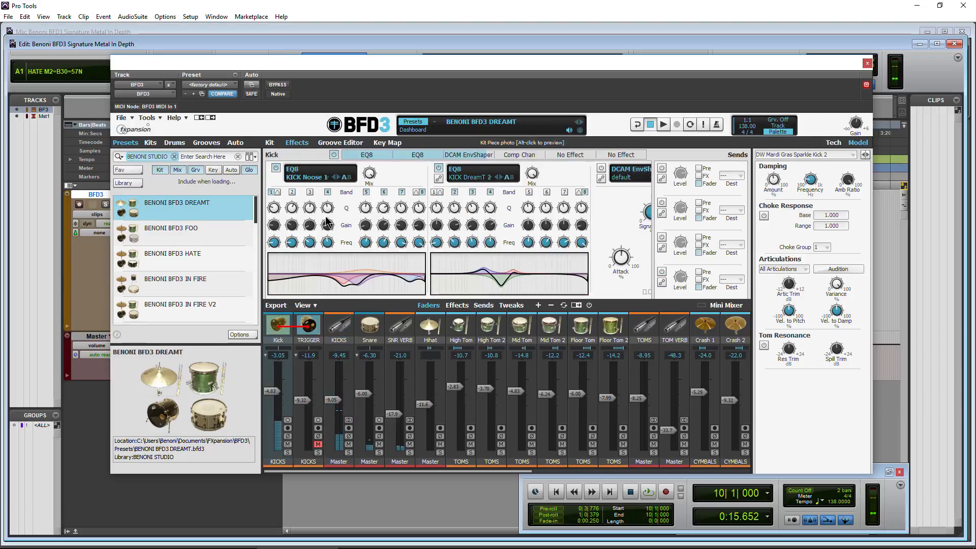
mouse_move(857, 122)
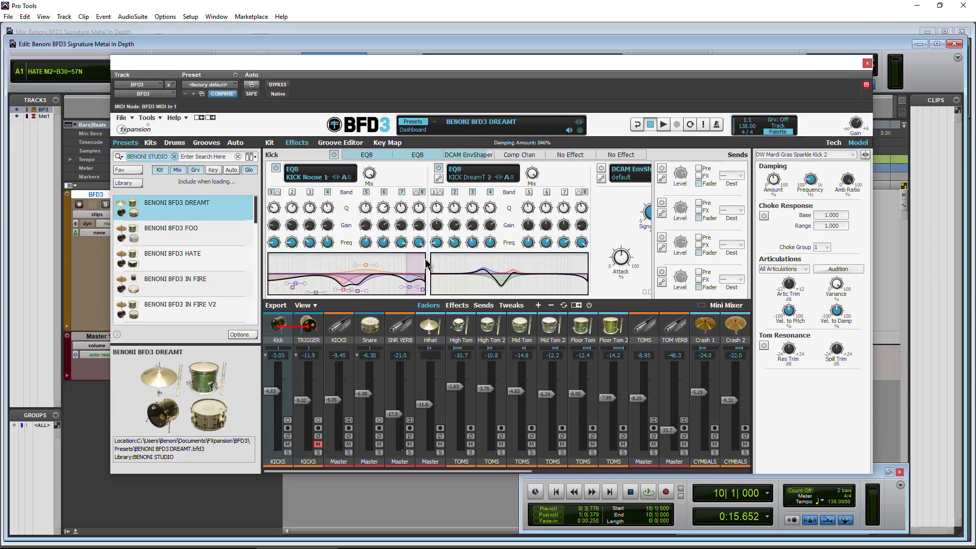
mouse_move(426, 264)
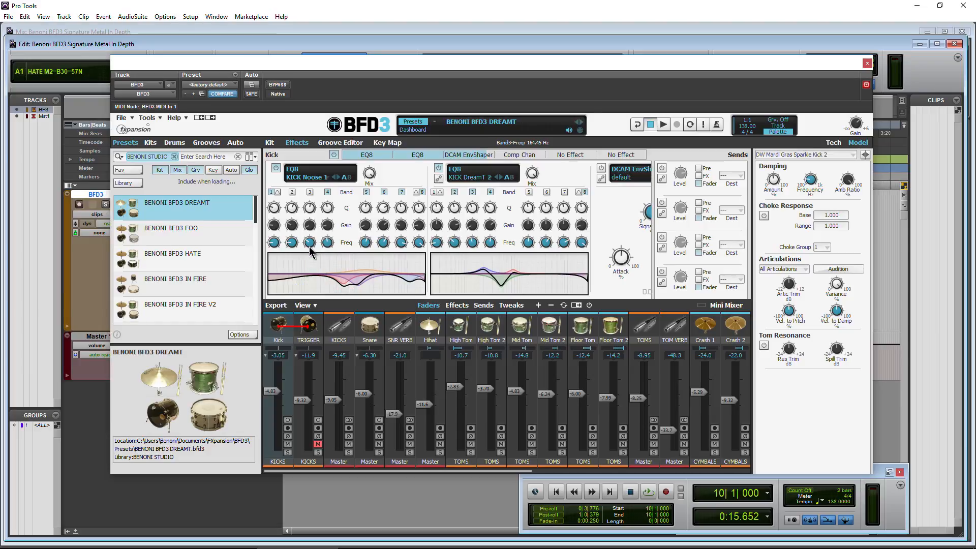
alt+click(290, 319)
alt+click(290, 319)
alt+click(289, 319)
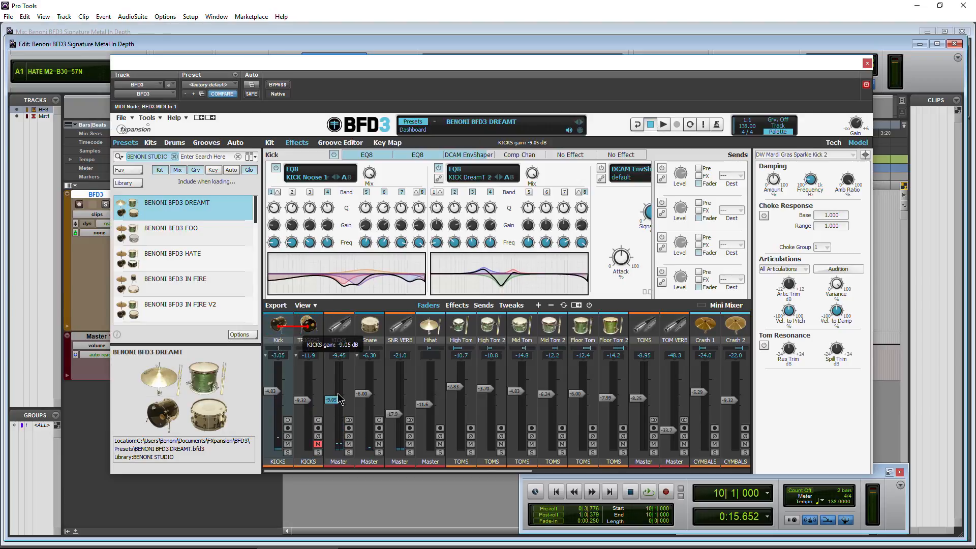
- Set the KICKS channel fader to -5.29 dB and audition the kick repeatedly
drag(338, 403, 338, 395)
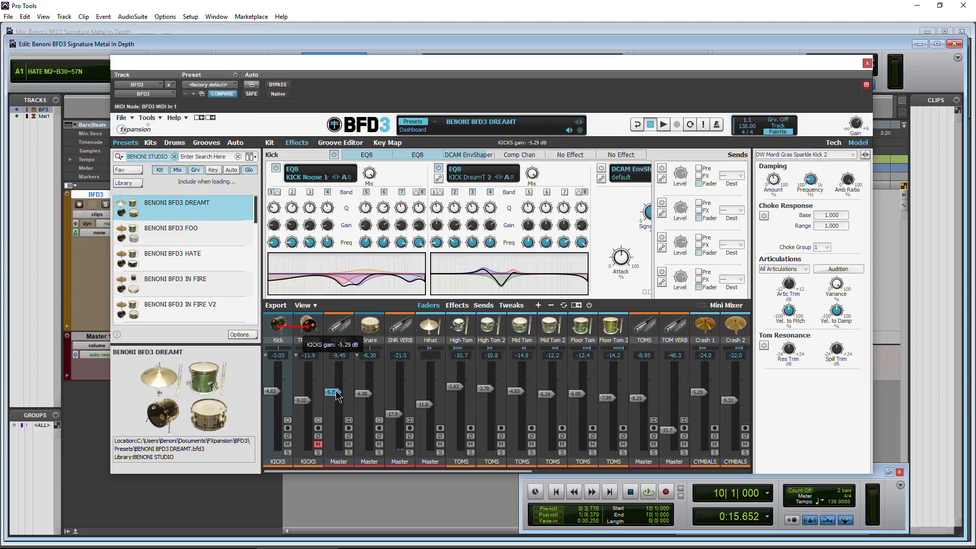
alt+click(290, 325)
alt+click(289, 322)
alt+click(289, 321)
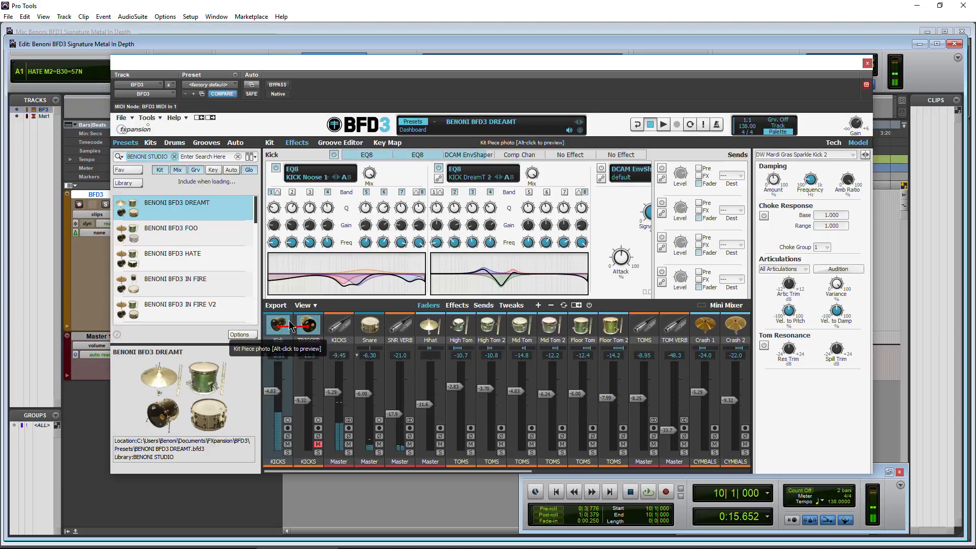
alt+click(289, 321)
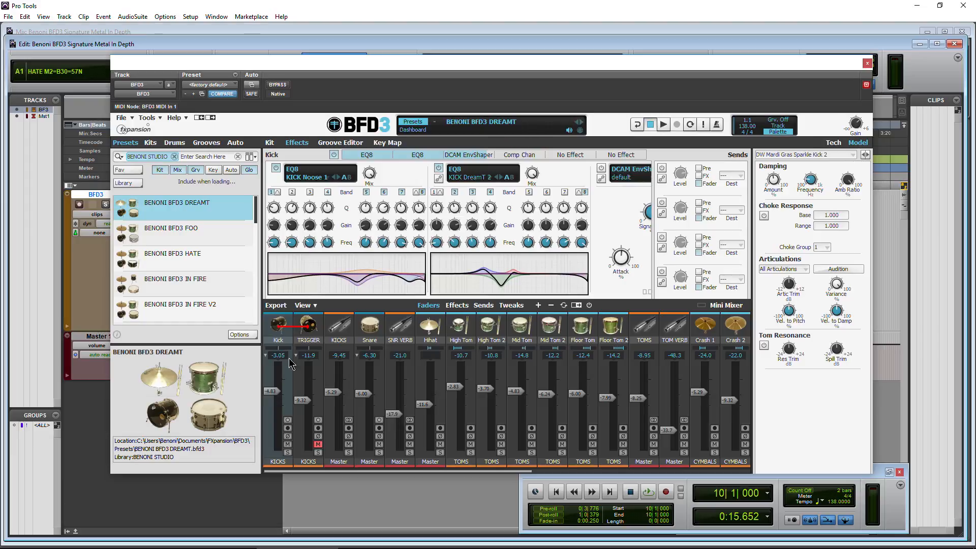
alt+click(286, 323)
alt+click(286, 322)
alt+click(287, 322)
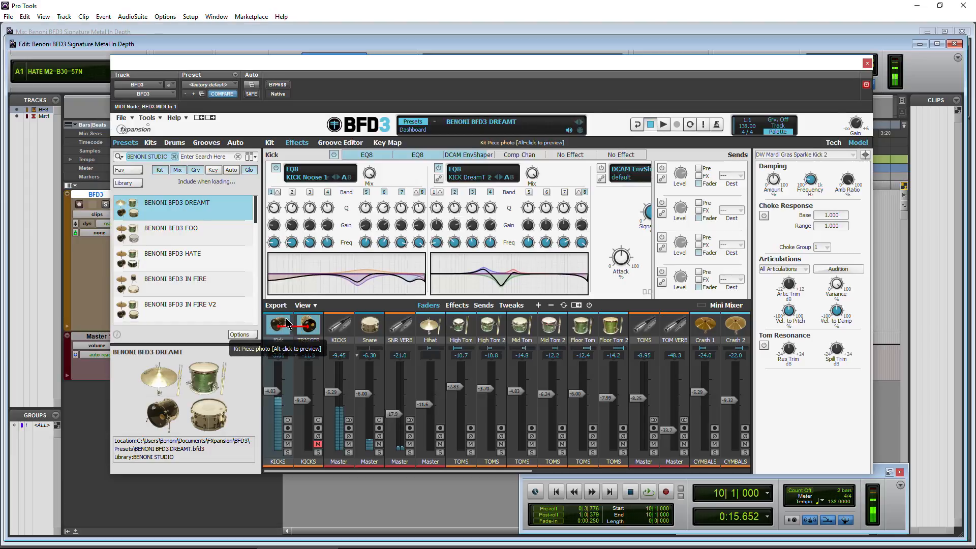
alt+click(286, 323)
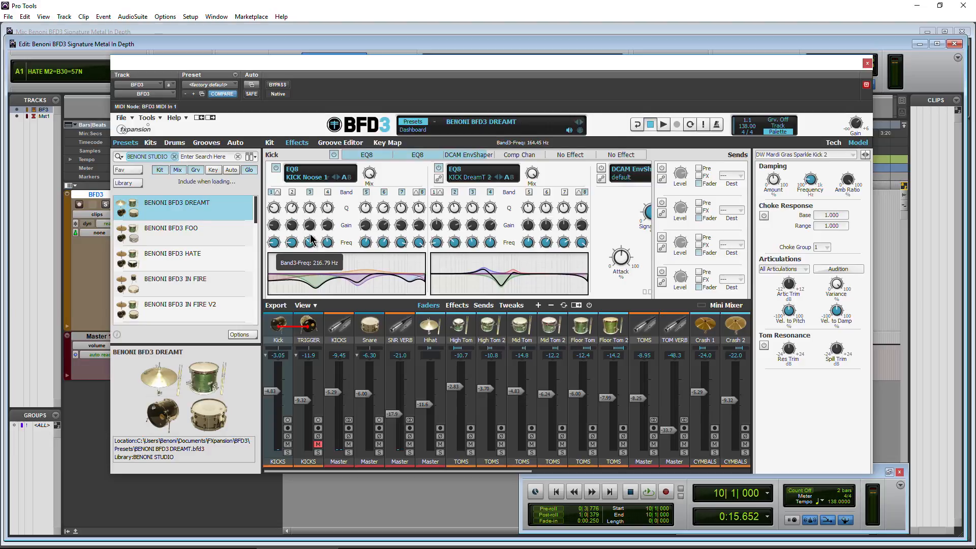
- Try boosts and cuts at different frequencies on band 3 of the Kick channel's first EQ8 while auditioning the kick
drag(311, 239, 306, 125)
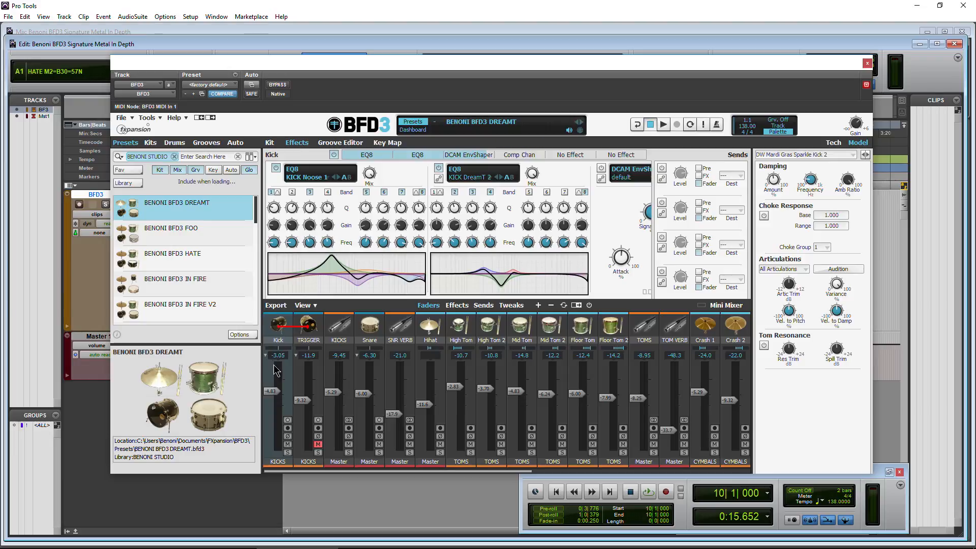
alt+click(286, 321)
alt+click(286, 321)
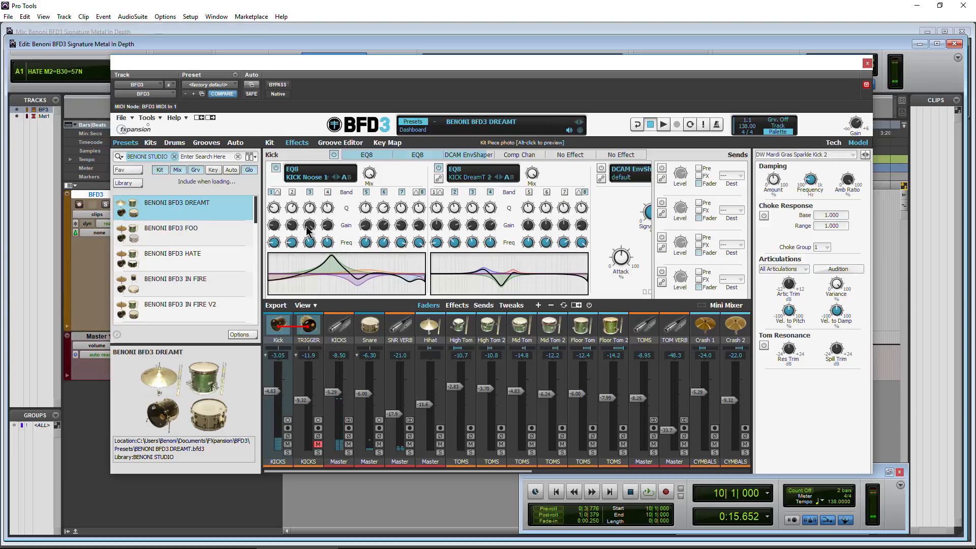
drag(309, 243, 288, 326)
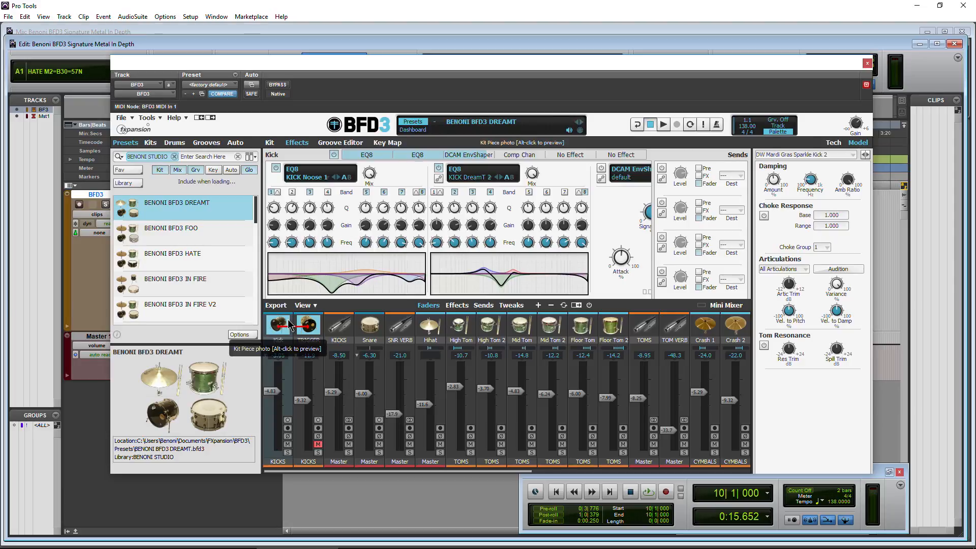
alt+click(288, 323)
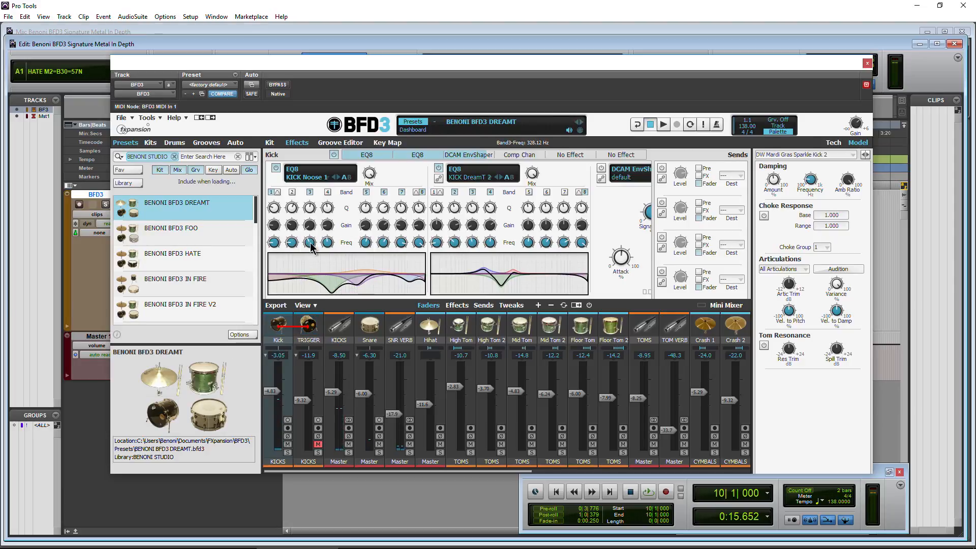
drag(309, 243, 308, 266)
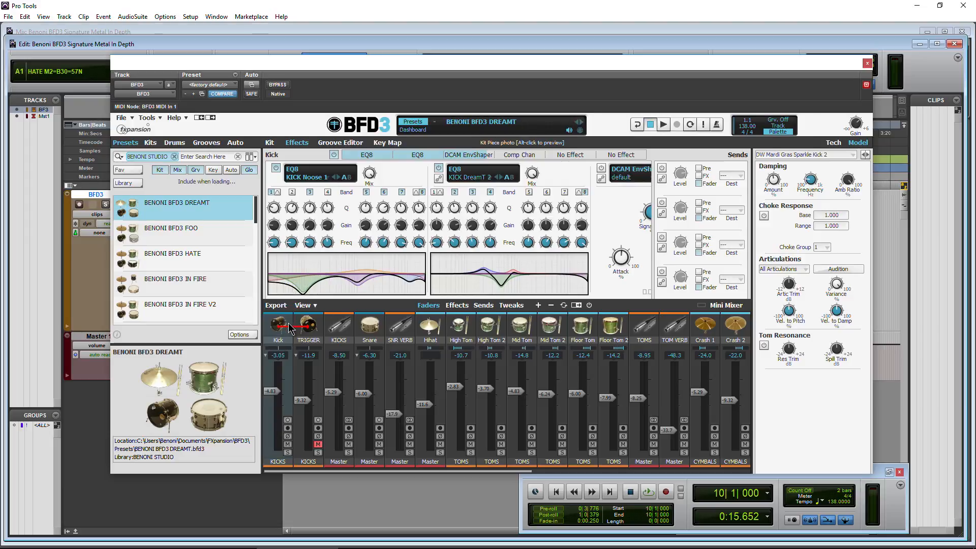
alt+click(287, 324)
alt+click(287, 325)
alt+click(287, 324)
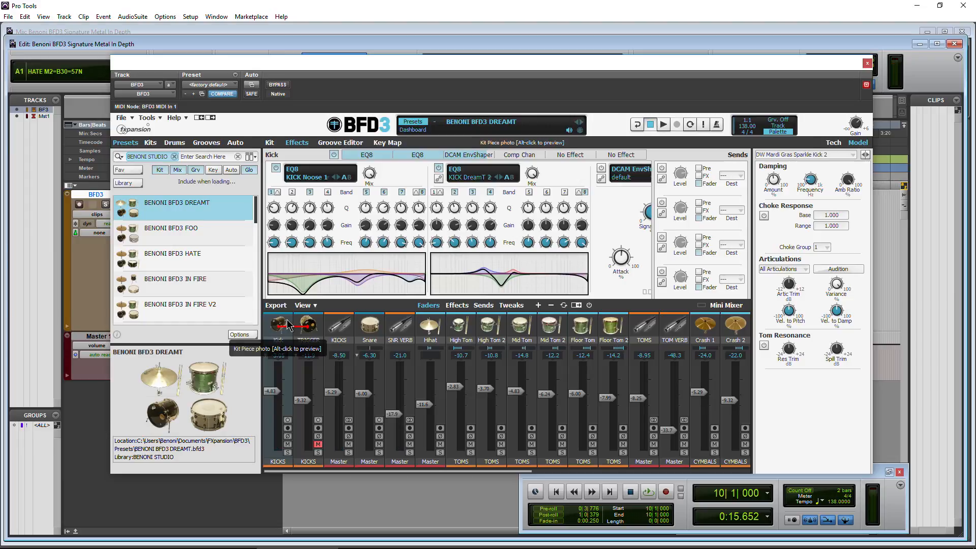
- Load the KICK Bus DreamT preset into the Kick channel's first EQ8 and audition the kick
click(300, 178)
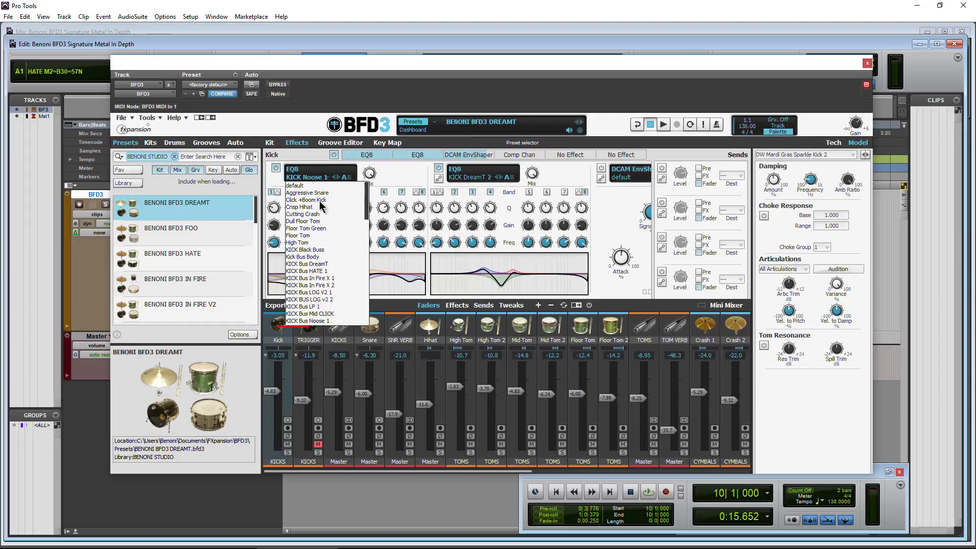
click(321, 265)
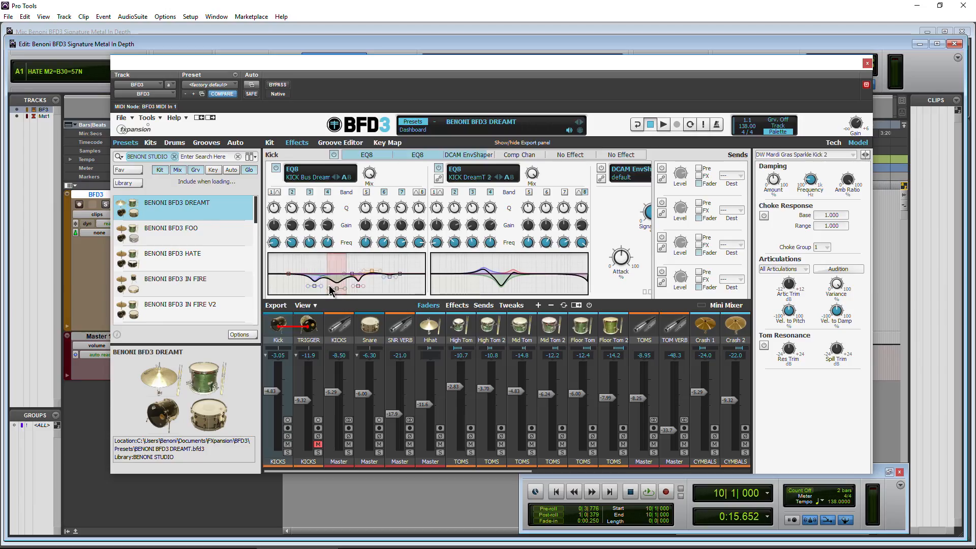
alt+click(279, 324)
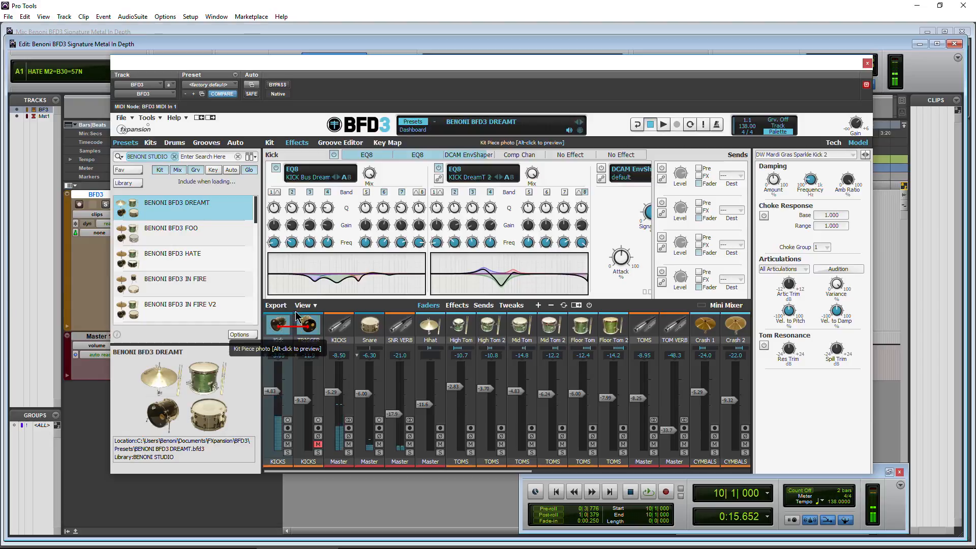
- Try a boost on band 1 of the Kick channel's first EQ8 at 46.66 Hz and audition the kick repeatedly
drag(291, 244, 284, 234)
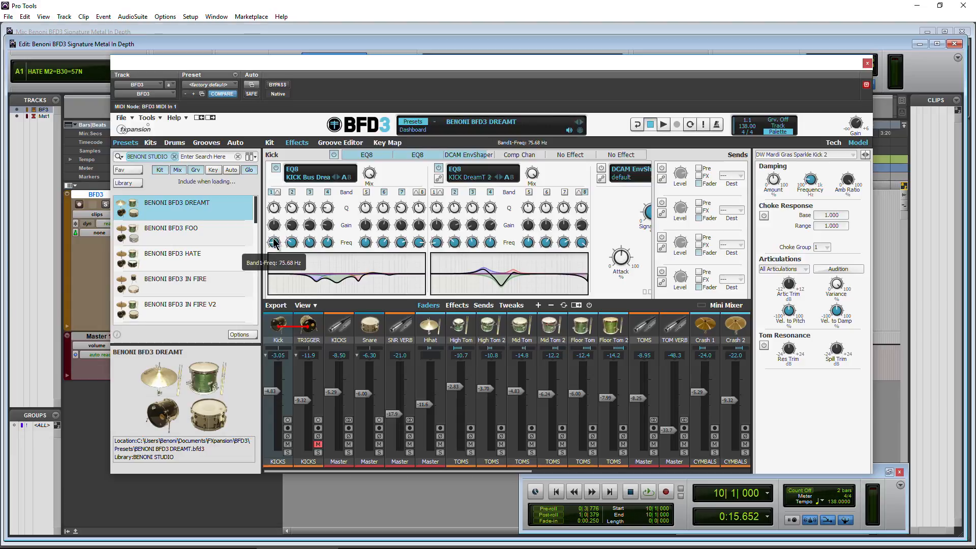
drag(274, 226, 273, 252)
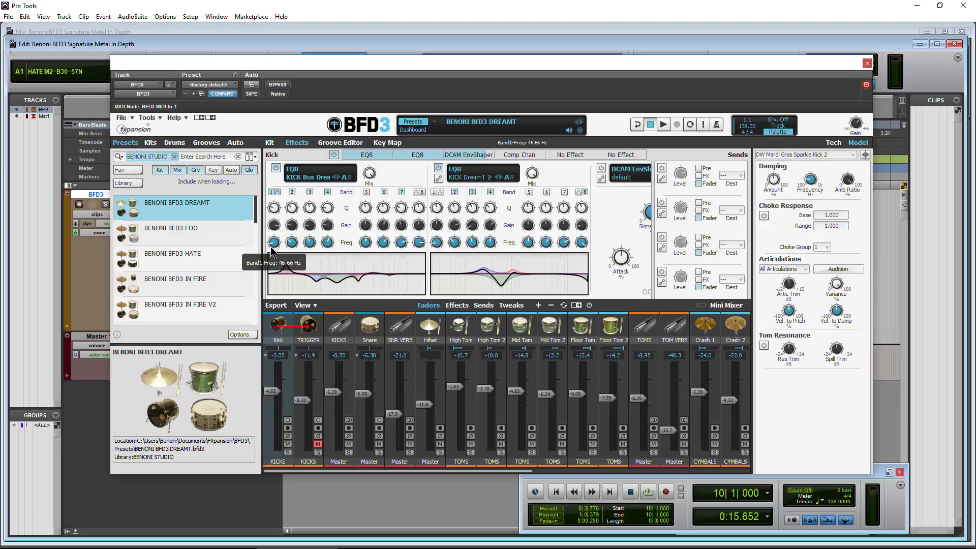
alt+click(288, 320)
alt+click(287, 321)
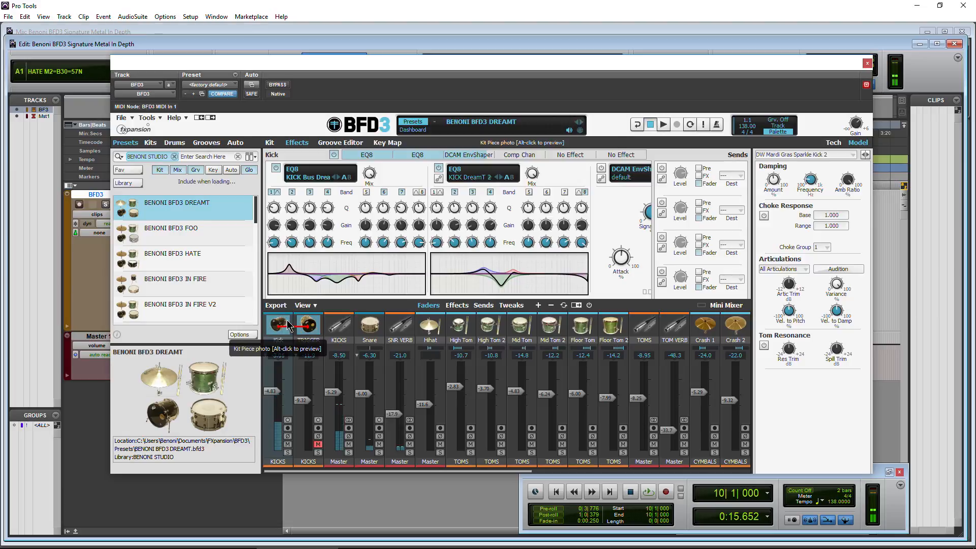
alt+click(288, 320)
alt+click(287, 321)
alt+click(287, 320)
alt+click(287, 321)
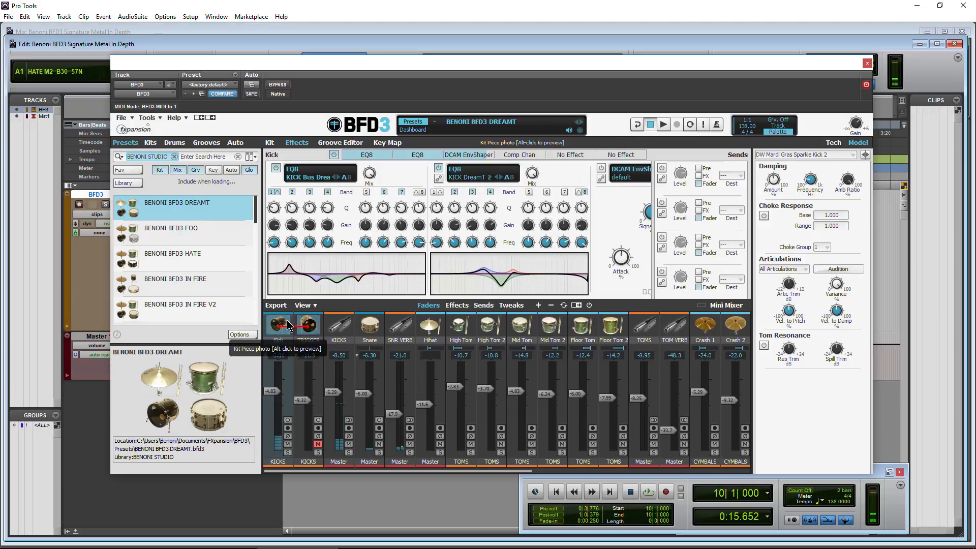
alt+click(290, 319)
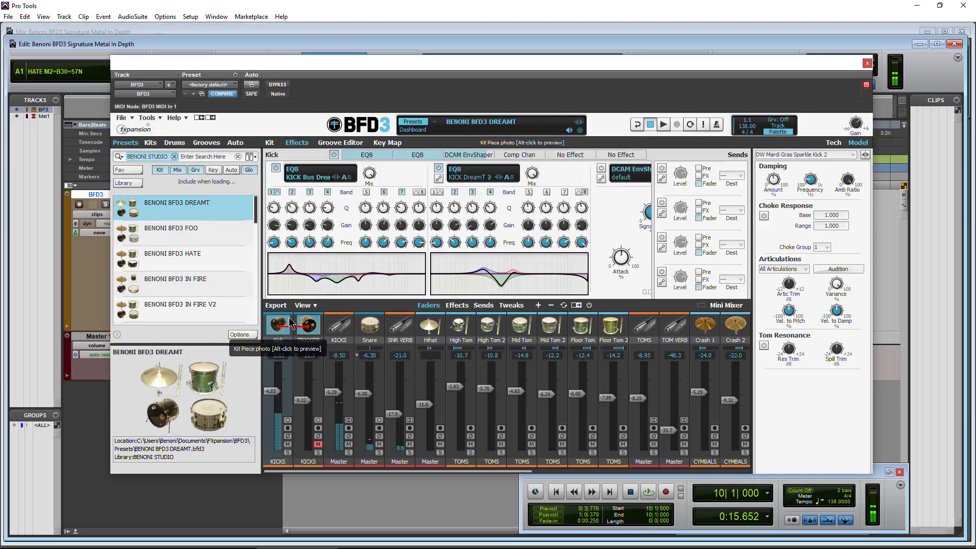
alt+click(289, 319)
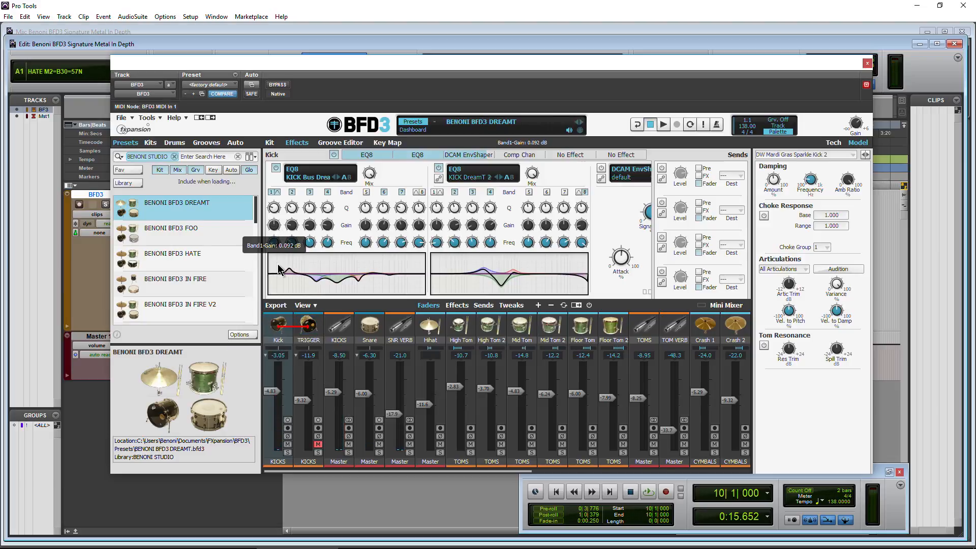
- Compare a band 1 cut at 51.76 Hz as bell and shelf in the Kick's first EQ8 while auditioning, and raise the gain again
drag(278, 265, 278, 284)
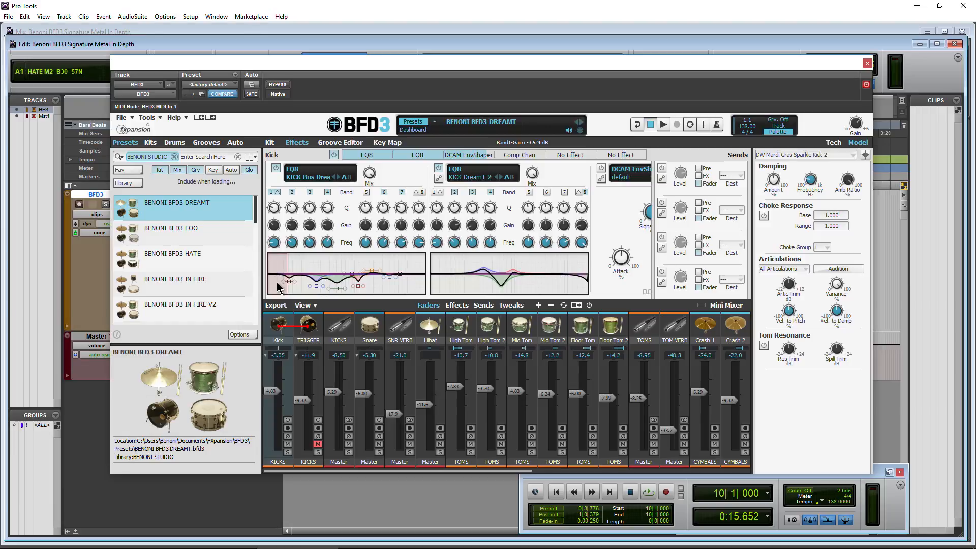
alt+click(288, 320)
alt+click(288, 318)
alt+click(288, 319)
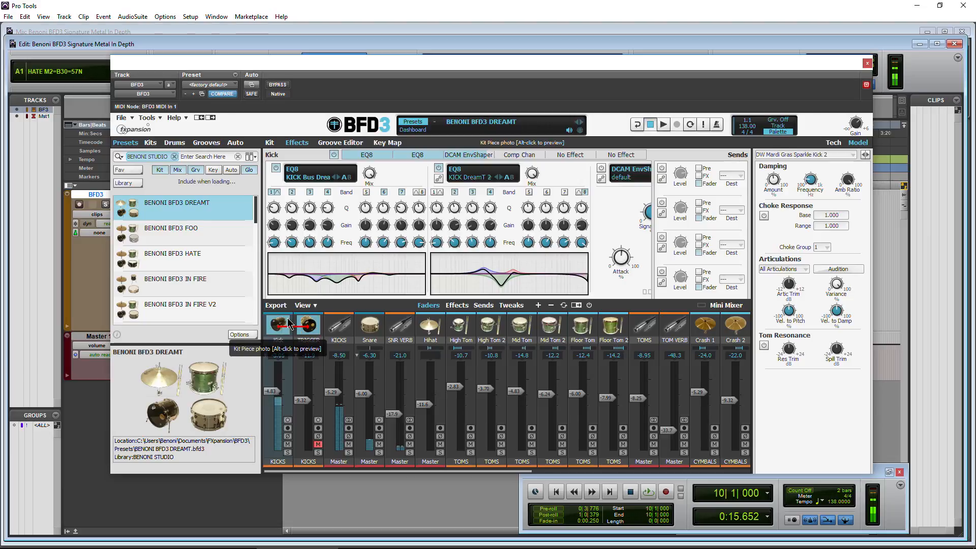
drag(275, 227, 275, 241)
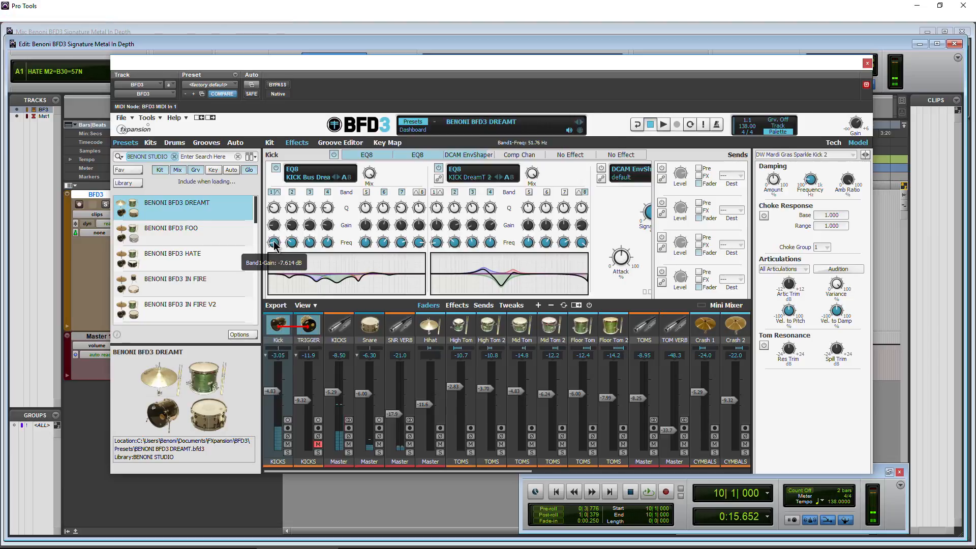
alt+click(288, 321)
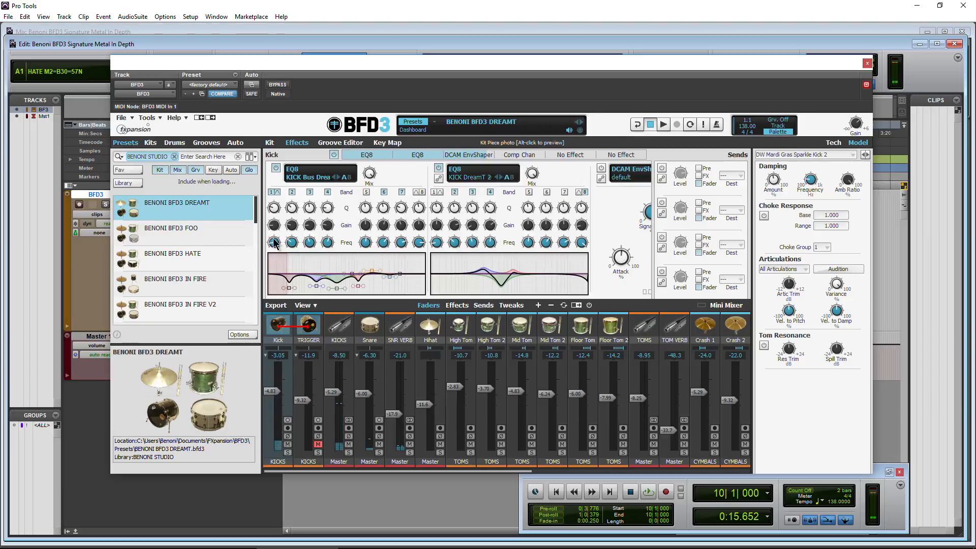
click(278, 193)
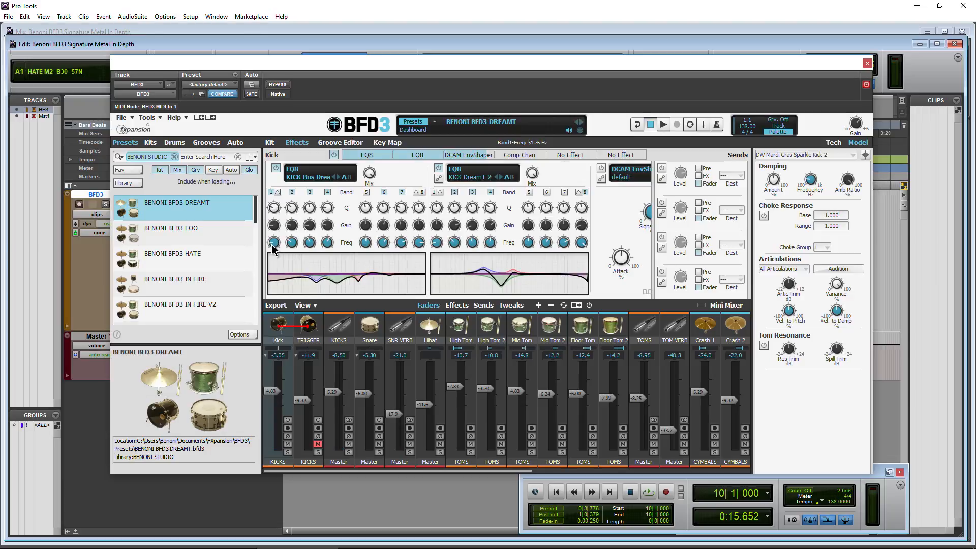
drag(271, 222, 271, 204)
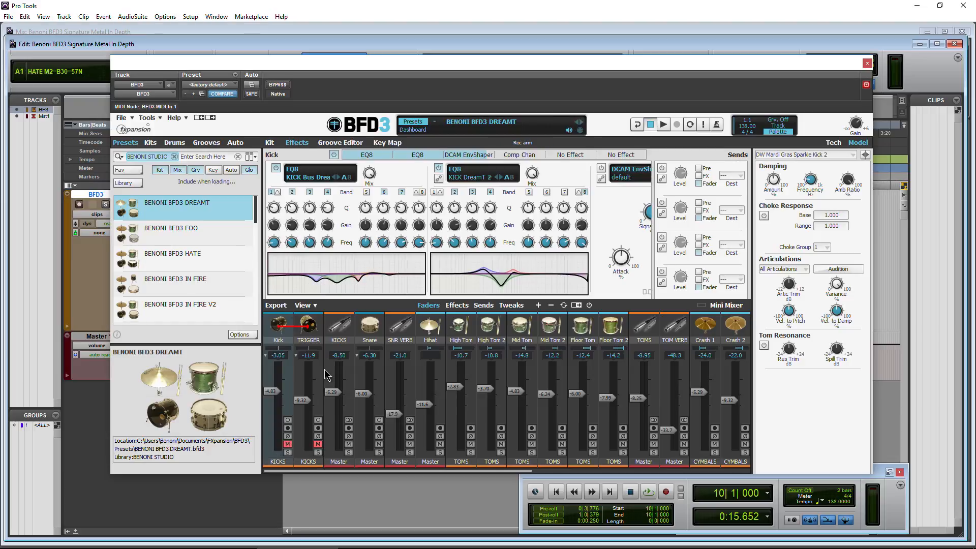
- Audition the kick with the TRIGGER channel unmuted and set the KICKS channel fader to -6.24 dB
click(339, 326)
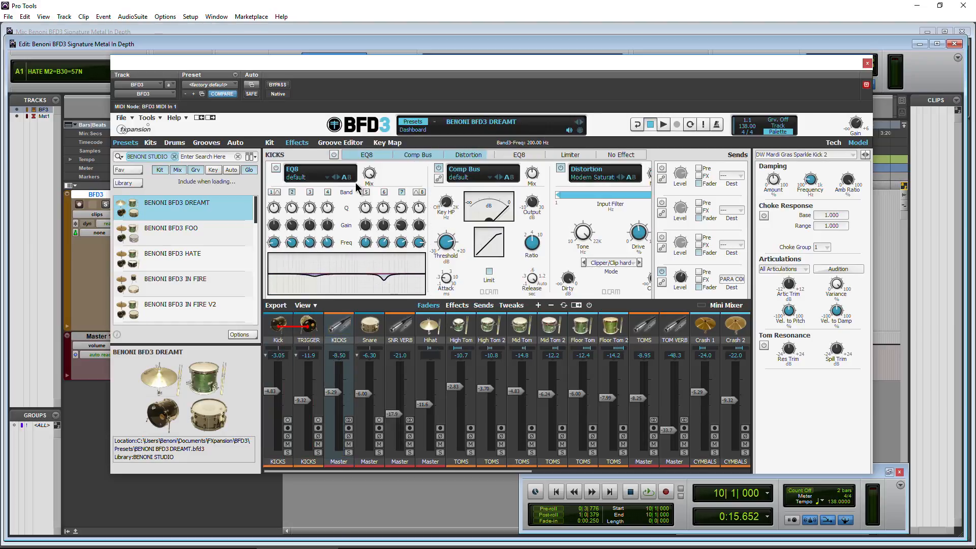
alt+click(287, 320)
alt+click(287, 320)
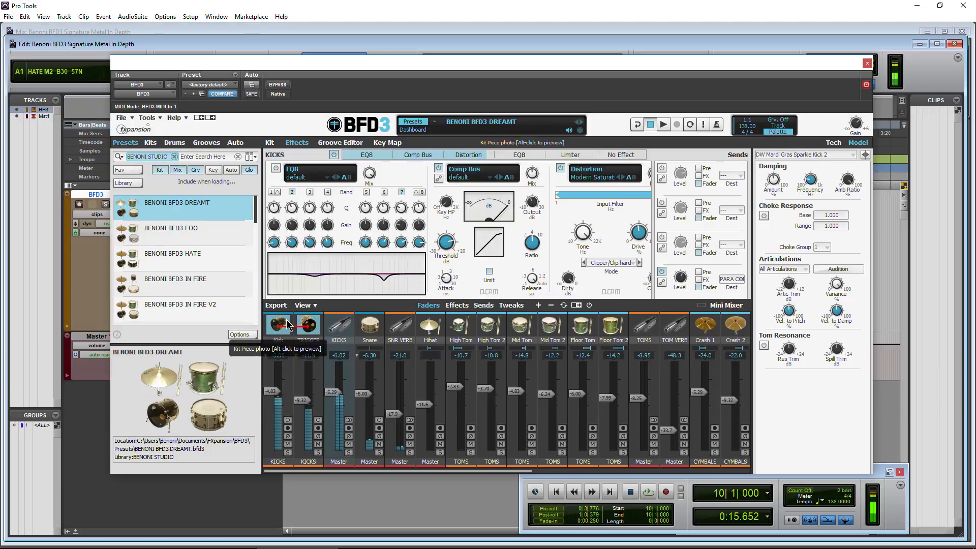
drag(337, 392, 335, 394)
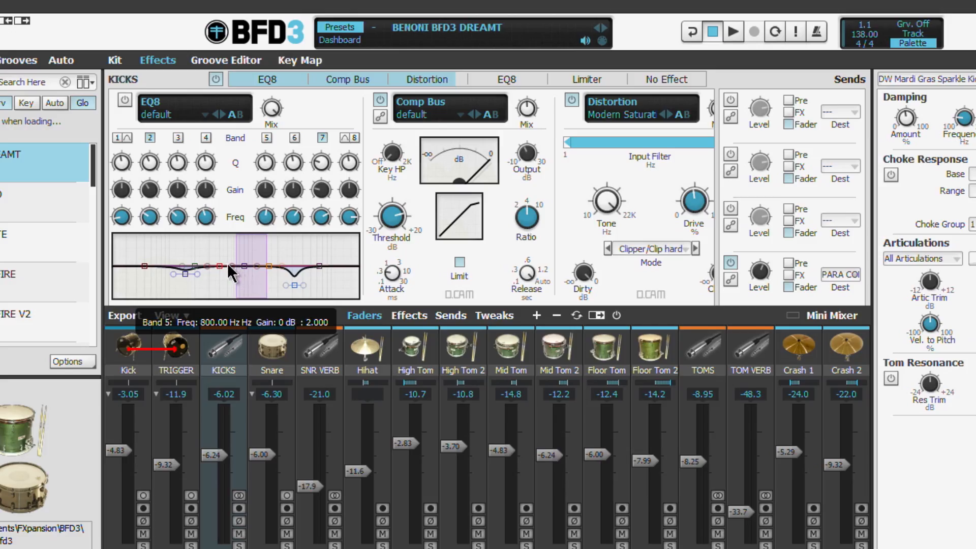
- Enable band 5 of the KICKS bus EQ8 with a gain boost at 1.09 kHz and audition the kick
drag(269, 218, 268, 220)
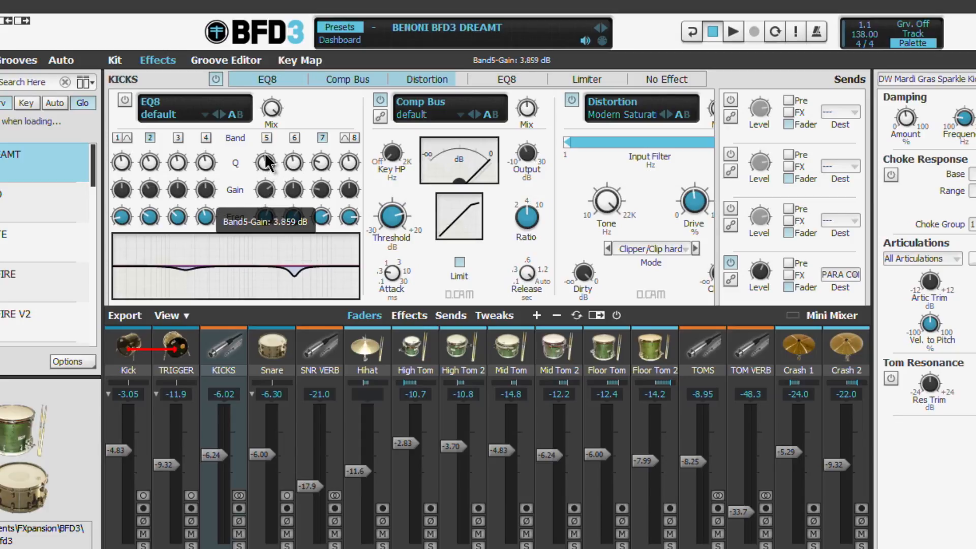
click(266, 139)
click(266, 138)
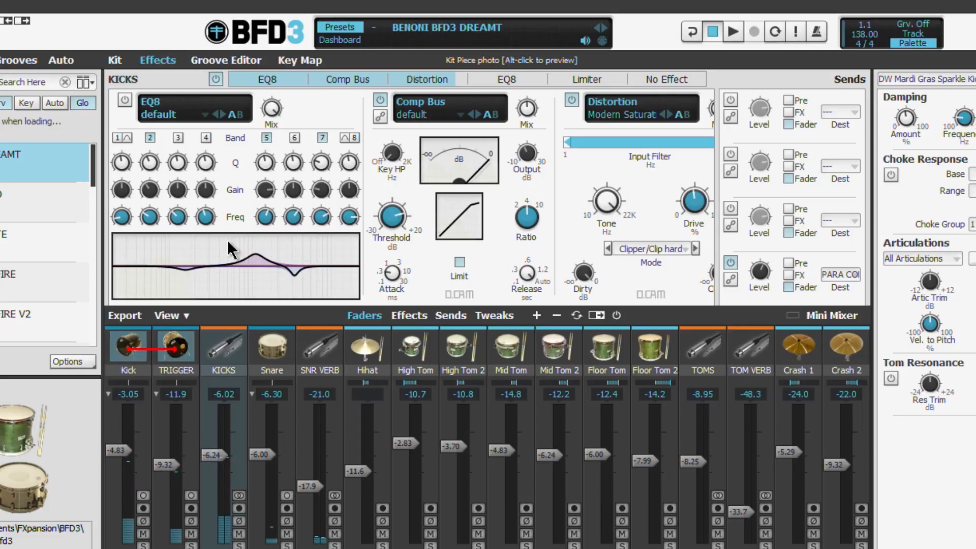
drag(265, 187, 266, 180)
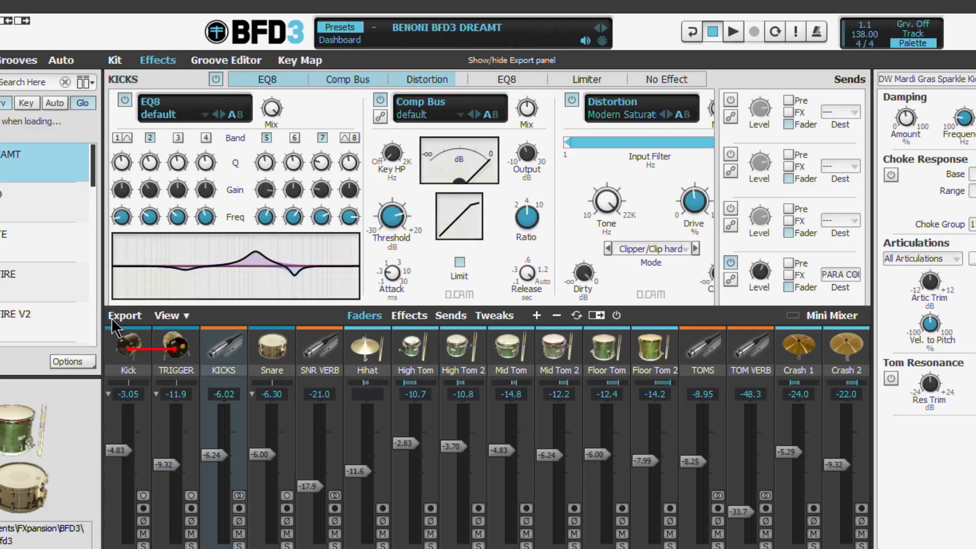
alt+click(136, 335)
alt+click(137, 336)
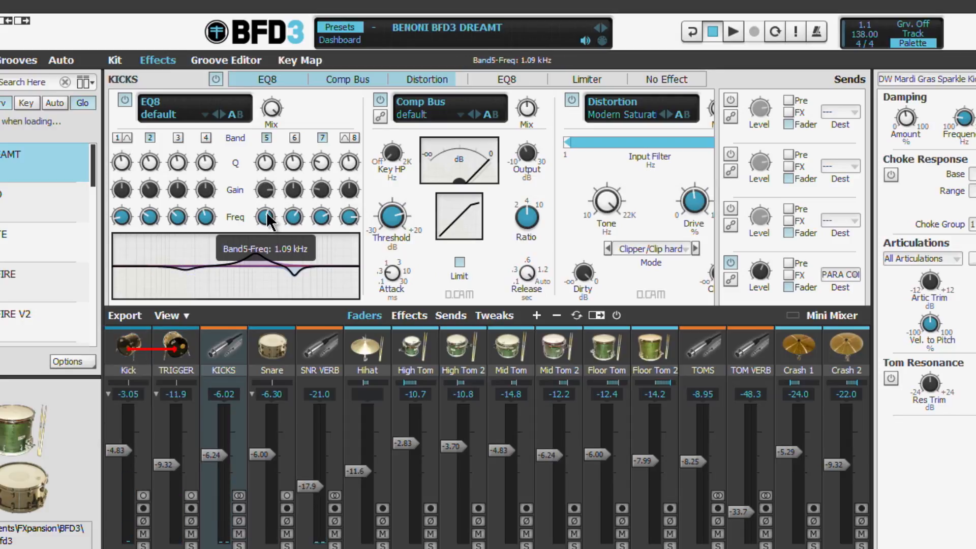
- Compare a boost and a -5.601 dB cut on band 5 of the KICKS EQ8 around 7.82 kHz while auditioning the kick
drag(267, 213, 271, 174)
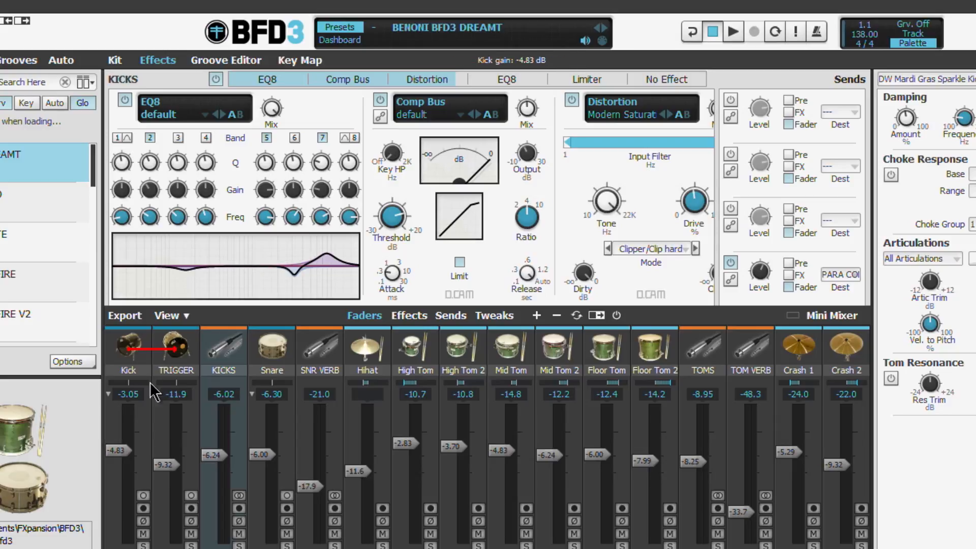
alt+click(139, 339)
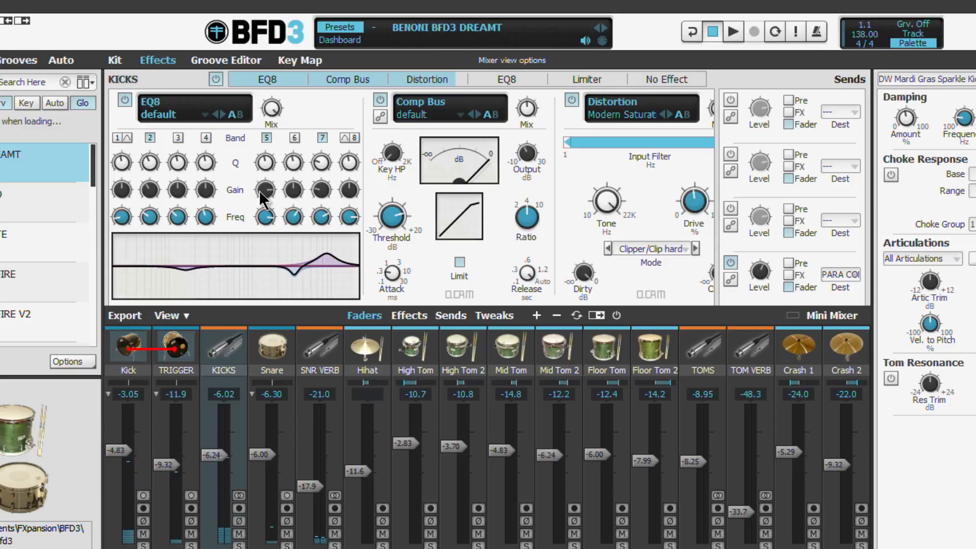
drag(325, 253, 276, 283)
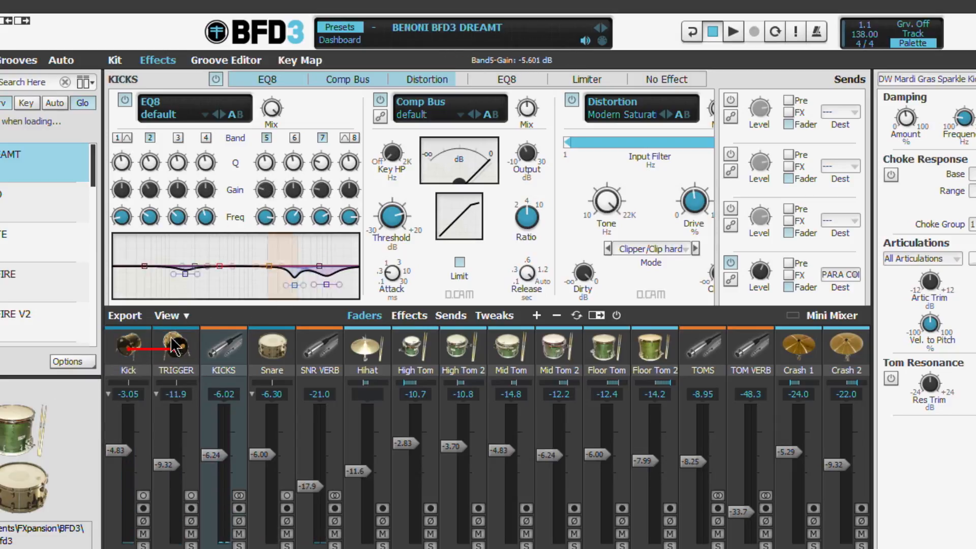
alt+click(141, 339)
alt+click(141, 339)
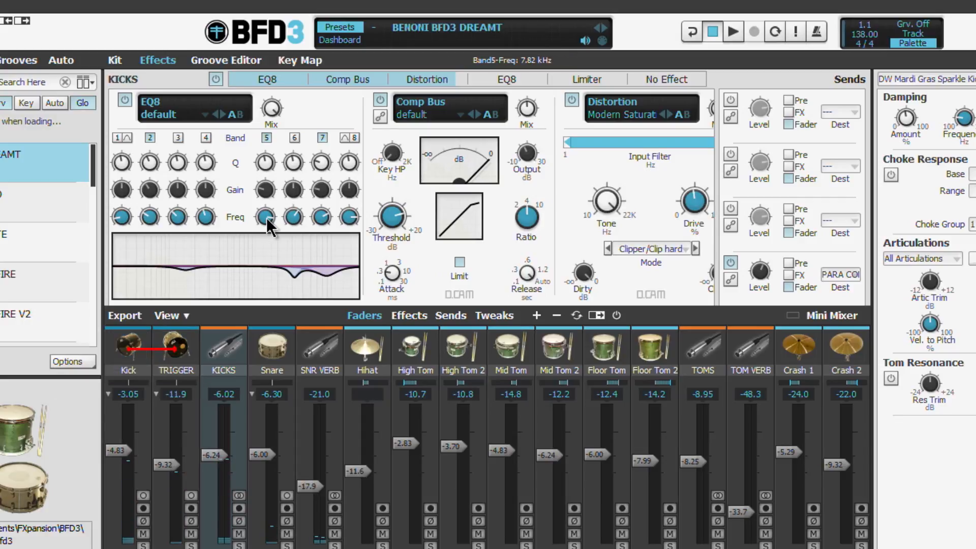
drag(266, 217, 268, 210)
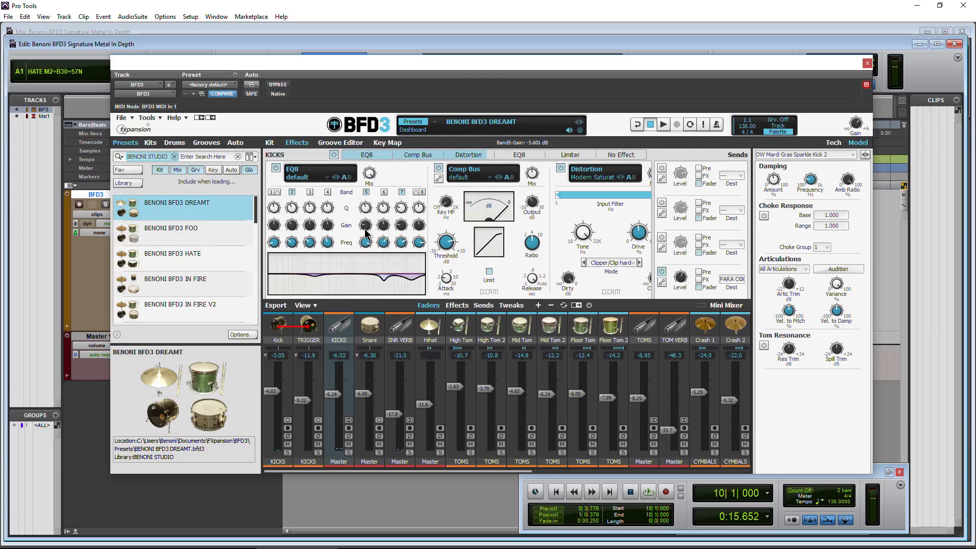
- Play the groove and compare band 5 boosts and cuts at 1.90 kHz and 8.09 kHz, ending on a -3.746 dB cut
drag(365, 231, 364, 233)
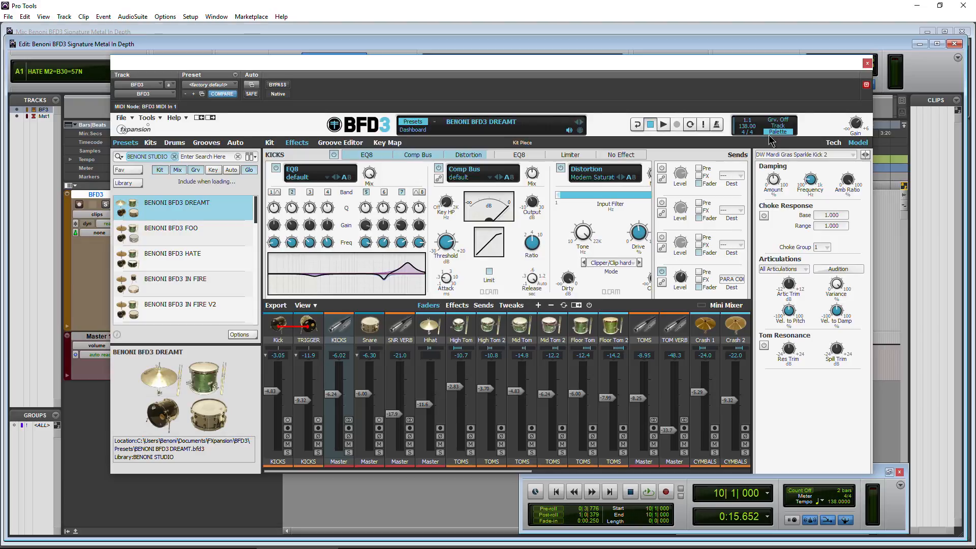
click(664, 124)
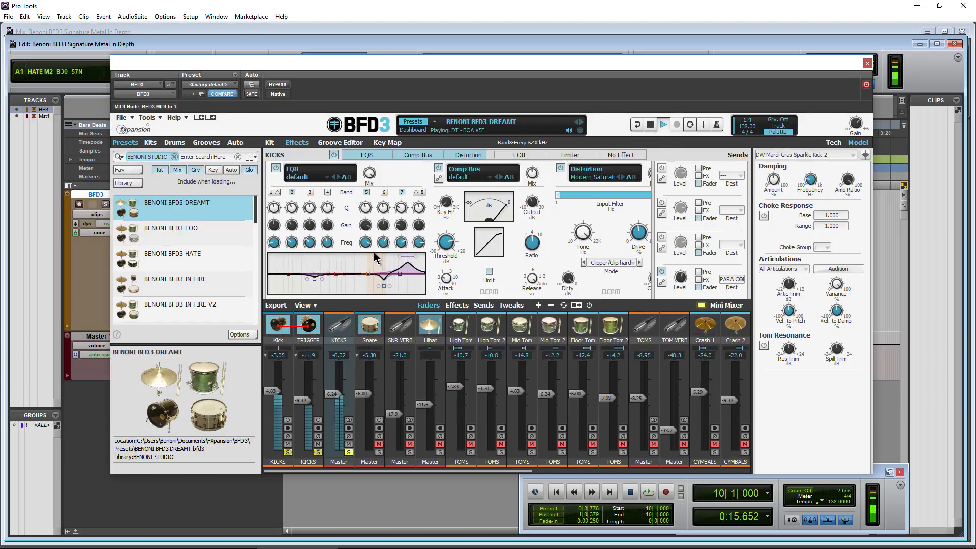
mouse_move(367, 248)
drag(367, 248, 369, 265)
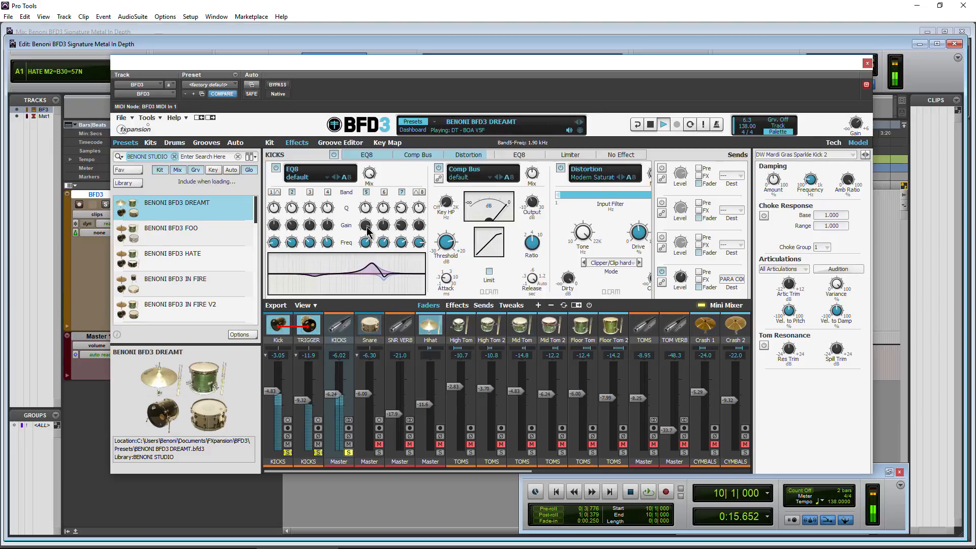
drag(369, 230, 373, 303)
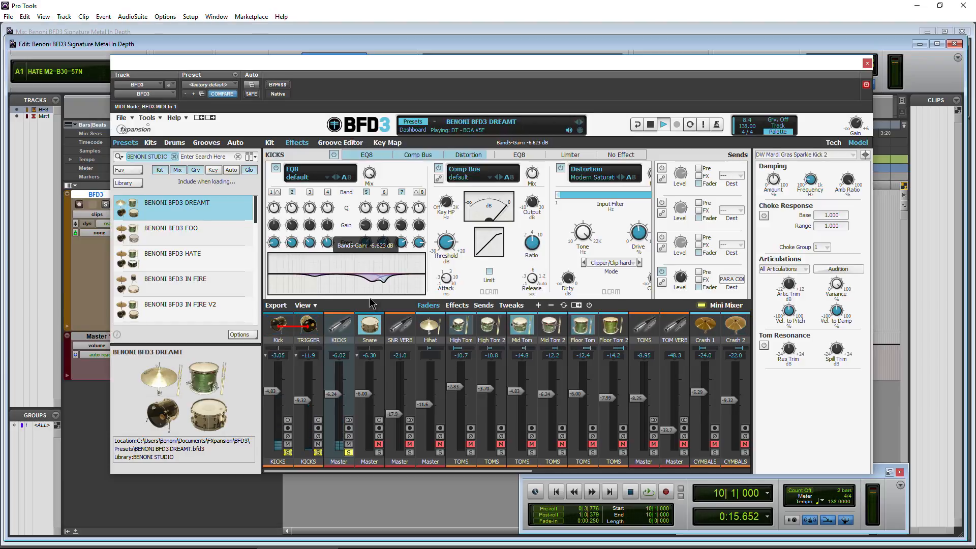
drag(368, 247, 370, 124)
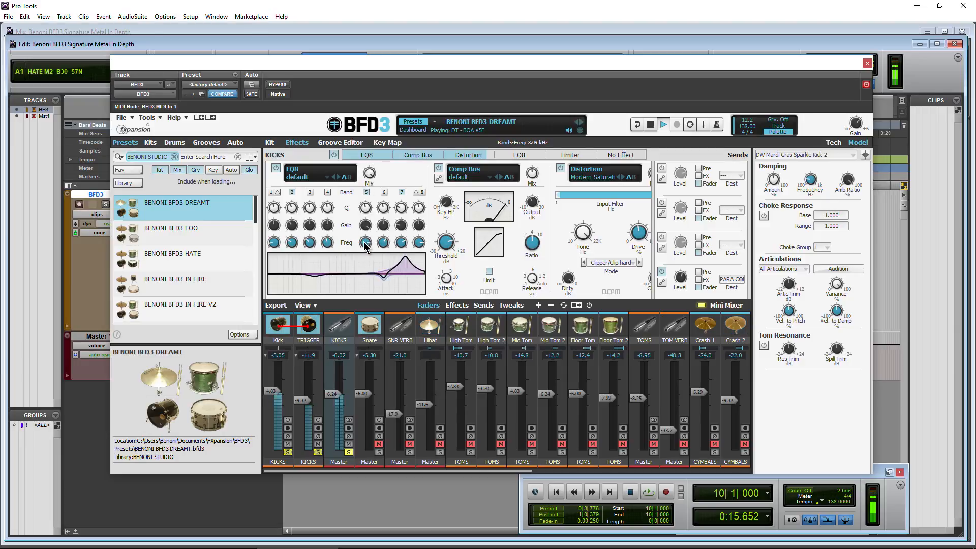
mouse_move(364, 245)
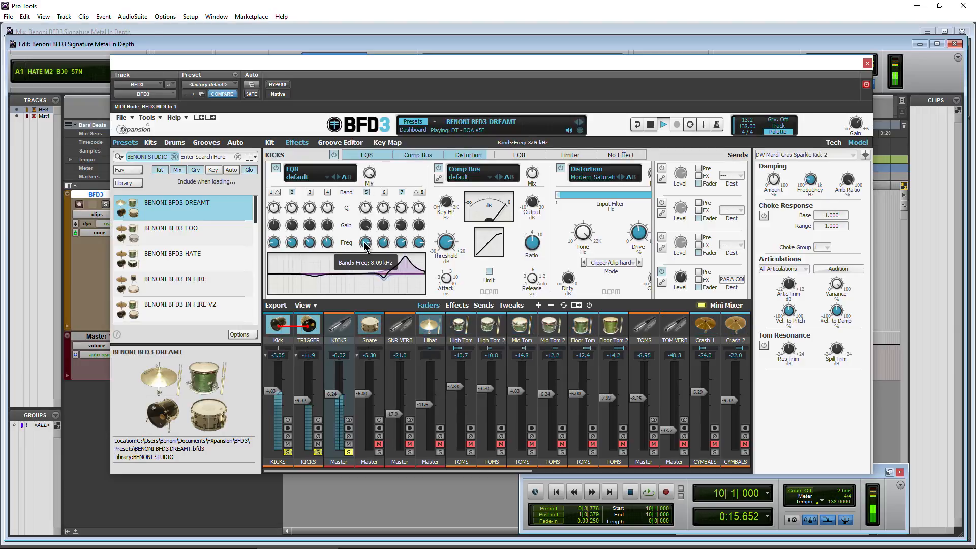
drag(366, 226, 367, 286)
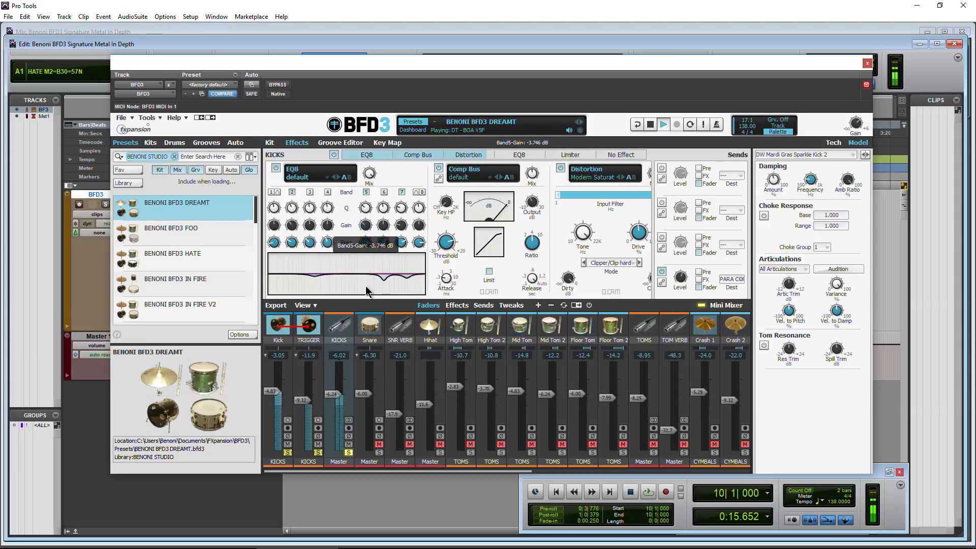
click(650, 124)
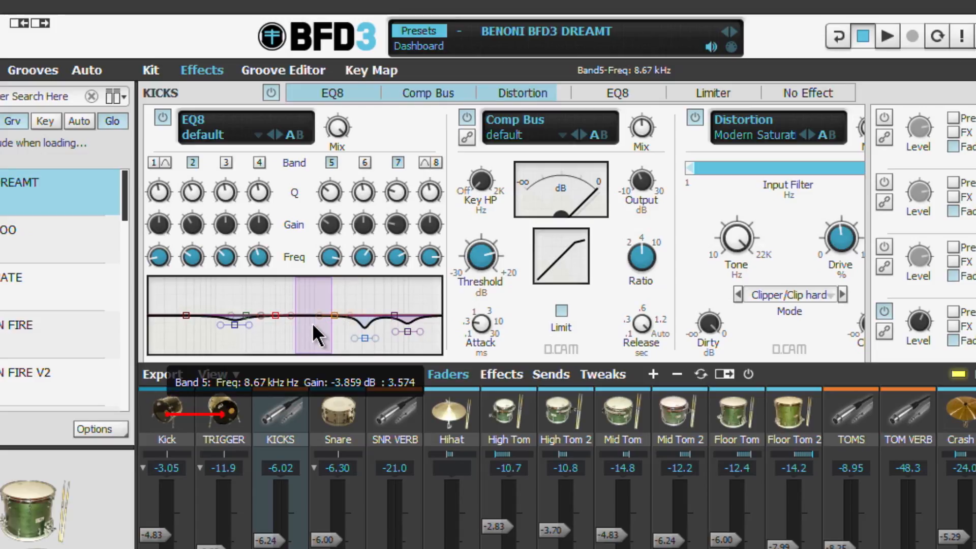
- Raise the band 3 frequency in the Snare channel's EQ8, cut its gain to -10.06 dB and audition the snare
click(337, 412)
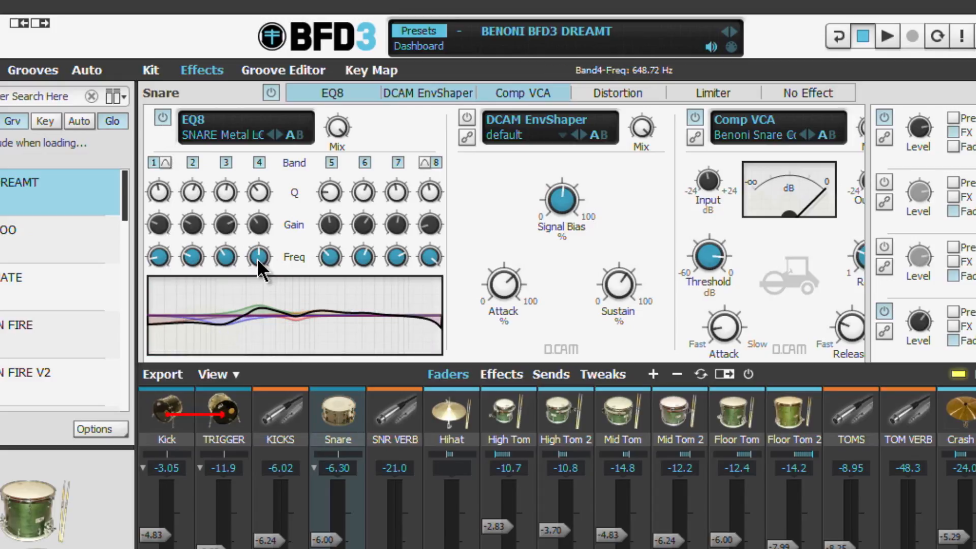
mouse_move(229, 254)
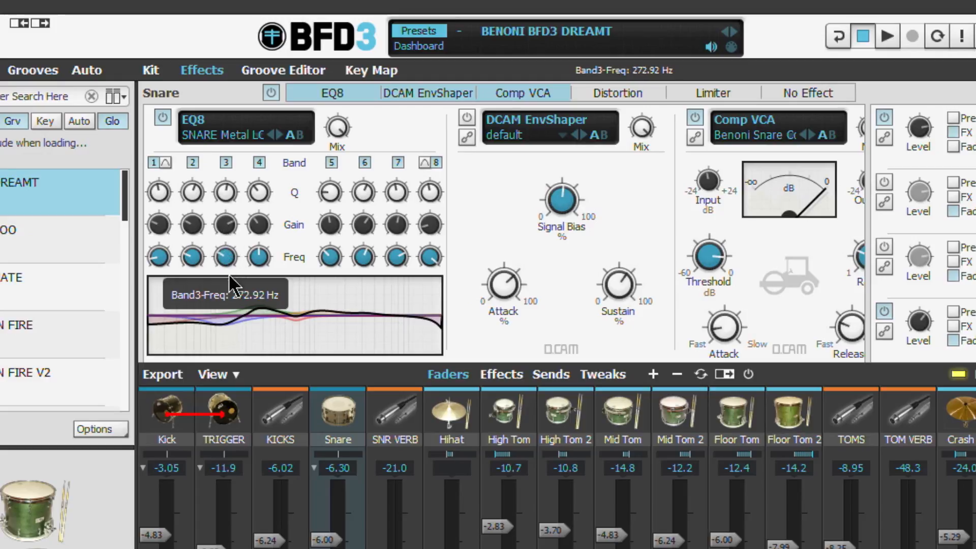
mouse_move(228, 273)
mouse_down()
mouse_move(233, 305)
mouse_move(222, 255)
mouse_up()
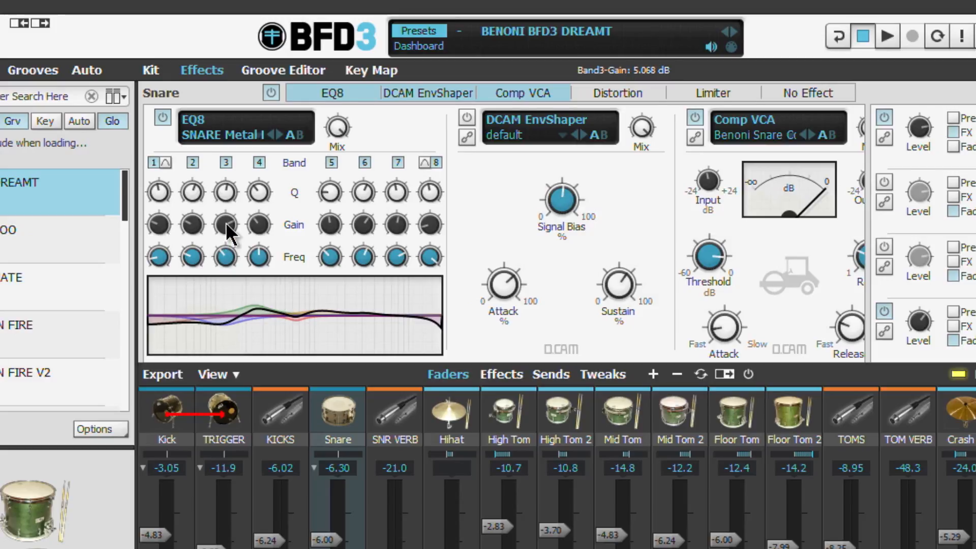
drag(225, 221, 226, 356)
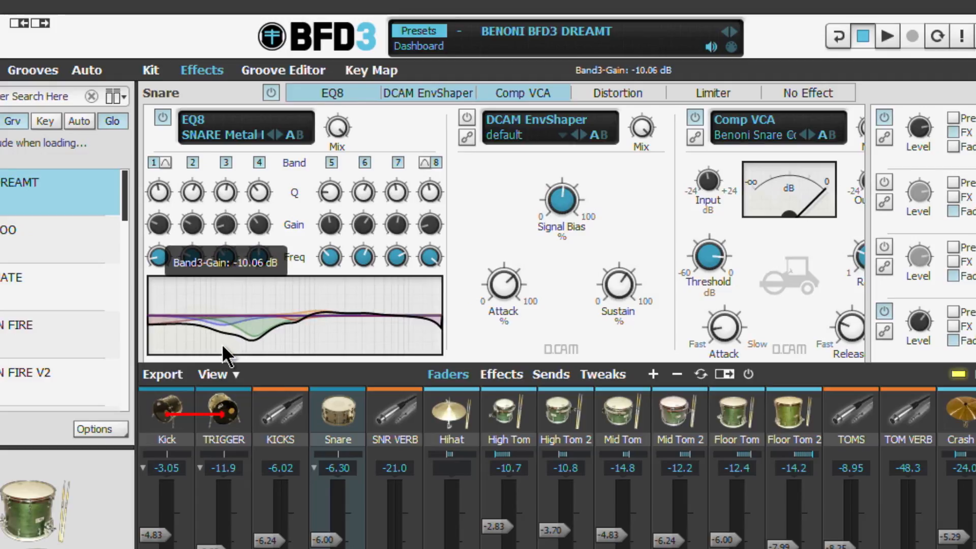
alt+click(353, 401)
alt+click(353, 401)
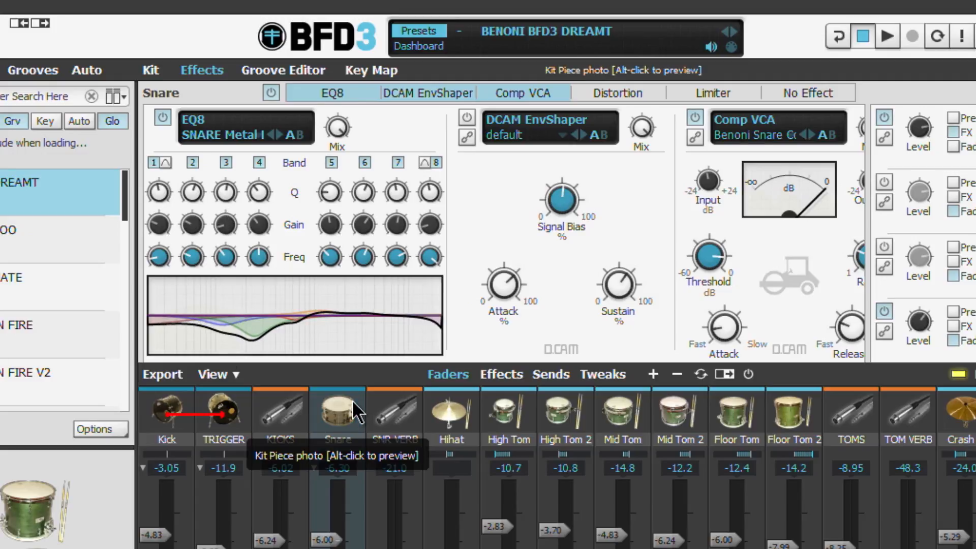
alt+click(355, 409)
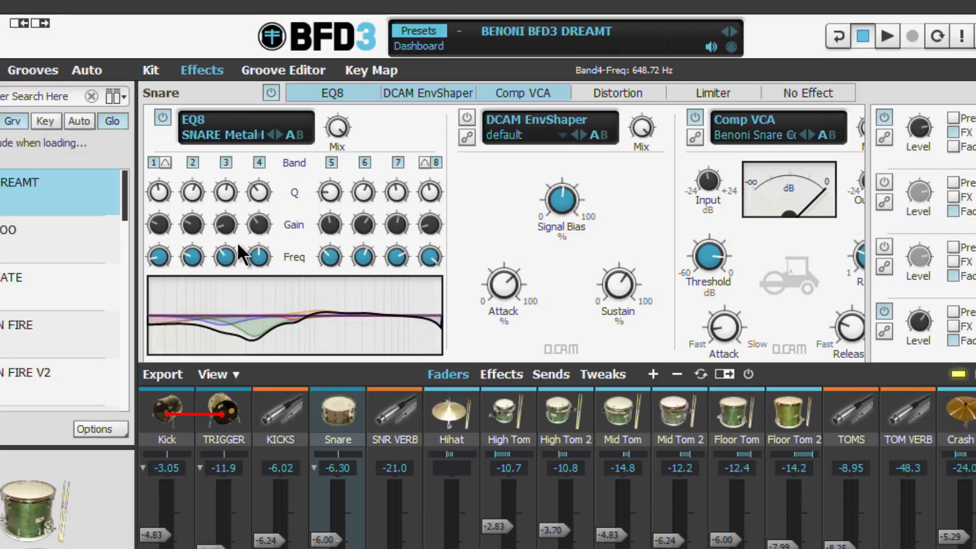
- Audition the snare with a strong band 3 boost in its EQ8 and set the band's gain to 4.939 dB
drag(226, 224, 235, 94)
alt+click(340, 398)
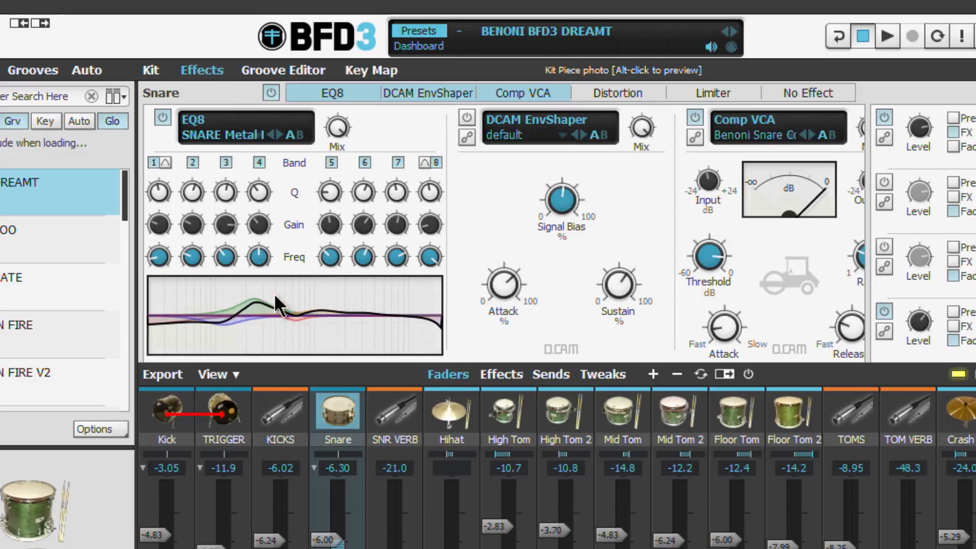
drag(225, 225, 224, 251)
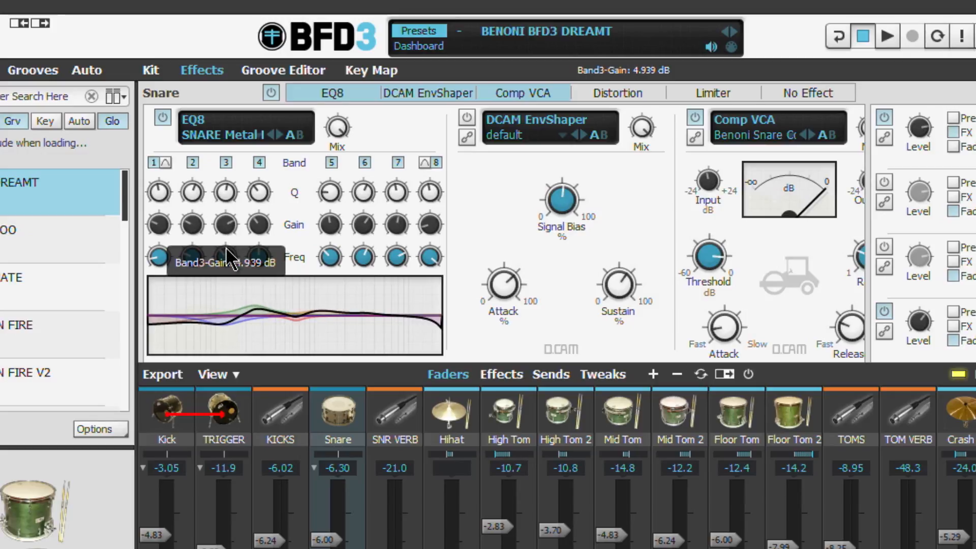
- With the groove playing, cut Snare EQ8 band 3 to -11.62 dB, lower the Snare fader to -9.05 dB, and raise band 3 to 1.113 dB
click(887, 36)
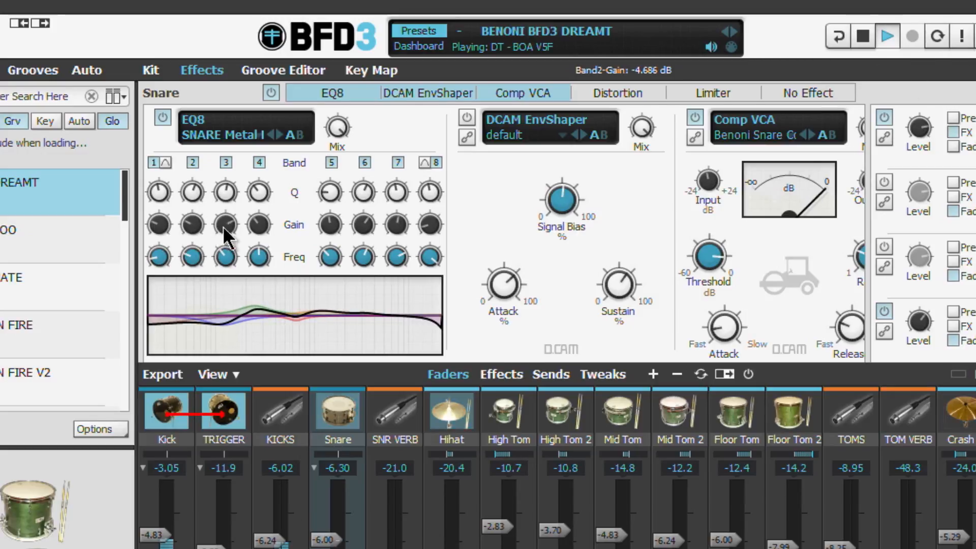
drag(225, 227, 226, 366)
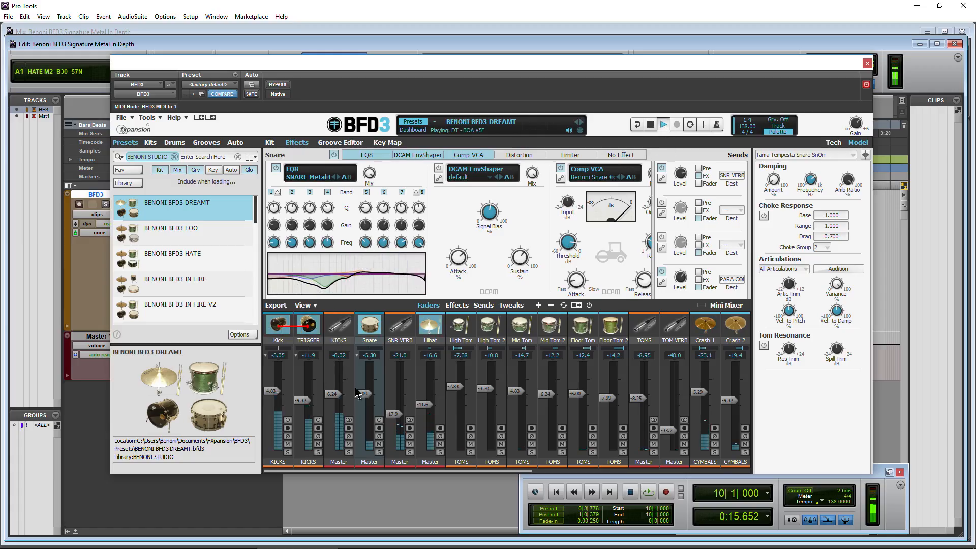
drag(363, 395, 364, 399)
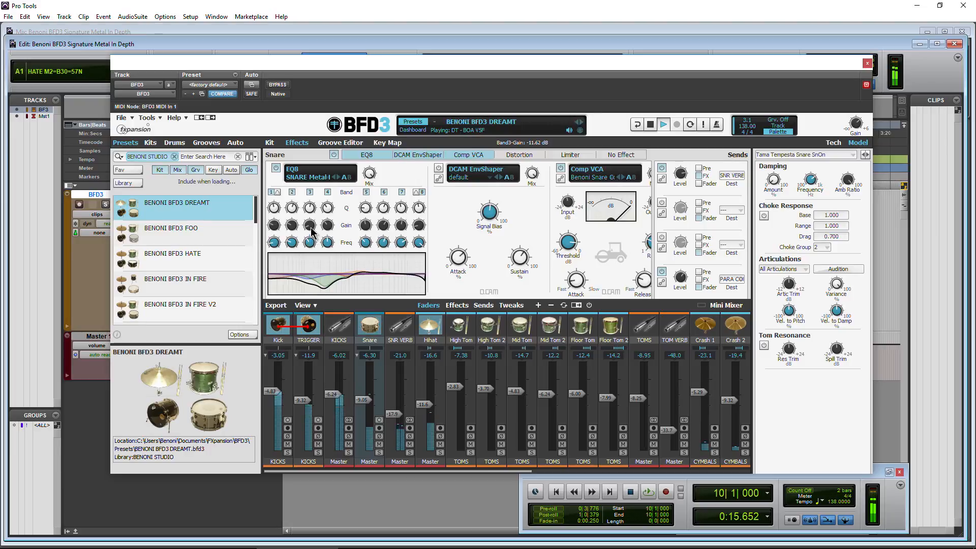
drag(310, 223, 308, 190)
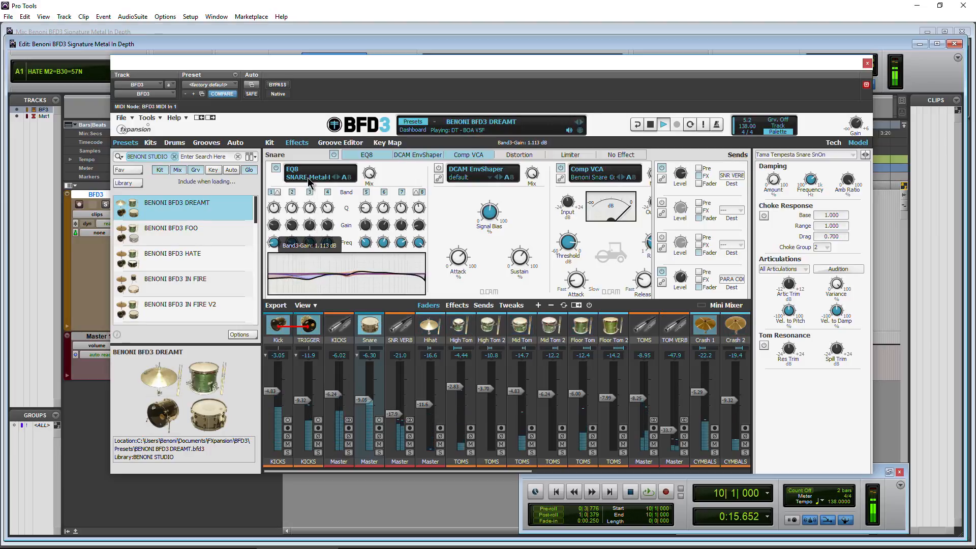
click(650, 125)
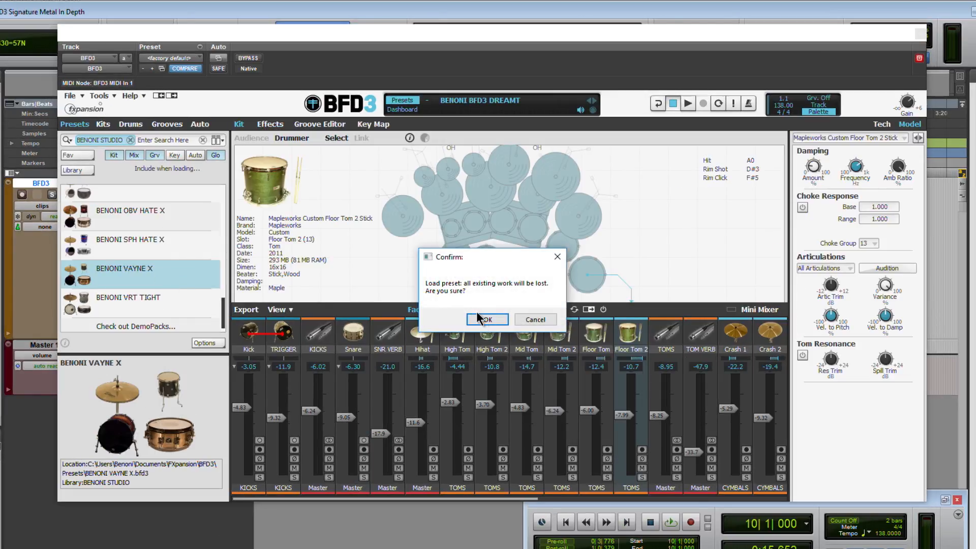
- Load the BENONI VAYNE X preset, discarding the existing work, and audition its snare
click(478, 318)
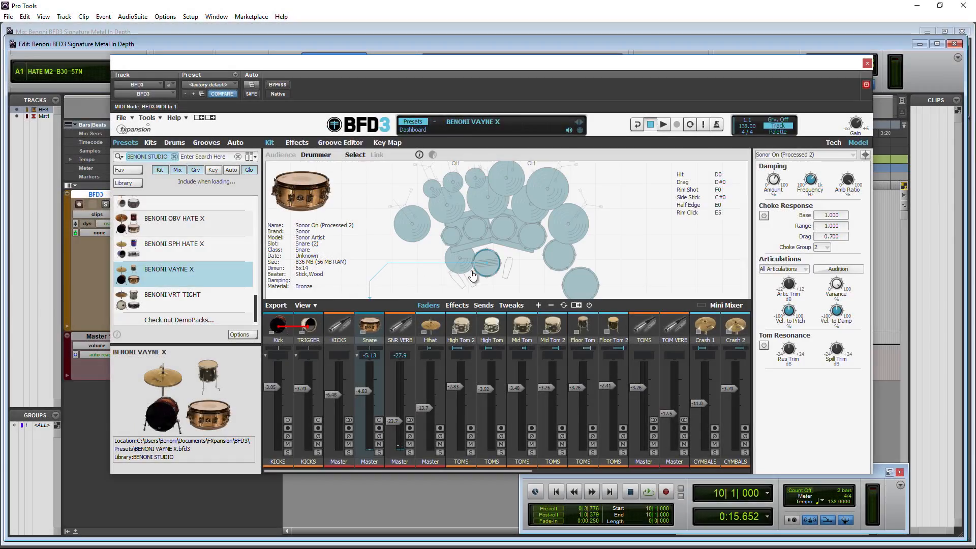
click(472, 275)
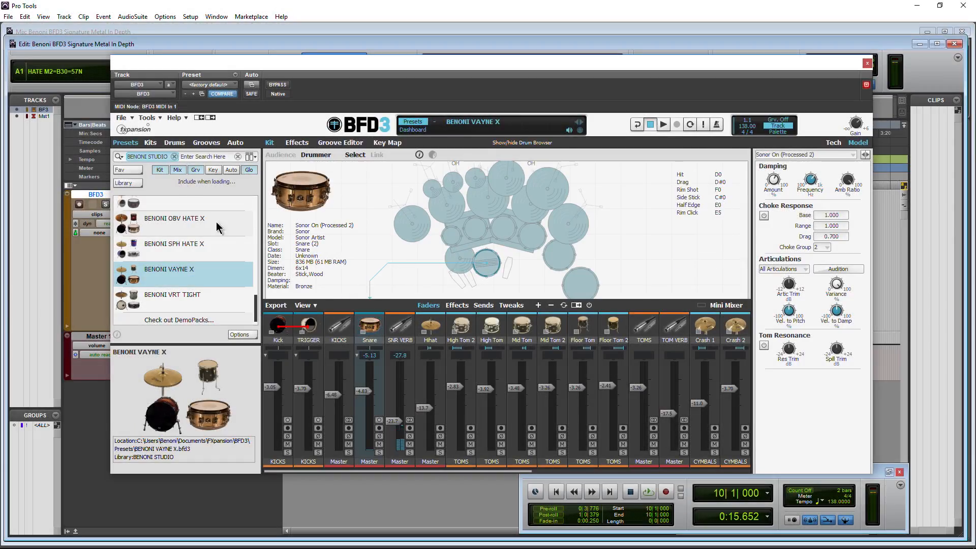
- Audition the loaded Sonor snare and browse the BFD Metal snare library through the Sonor and Zildjian variants
click(175, 143)
click(478, 264)
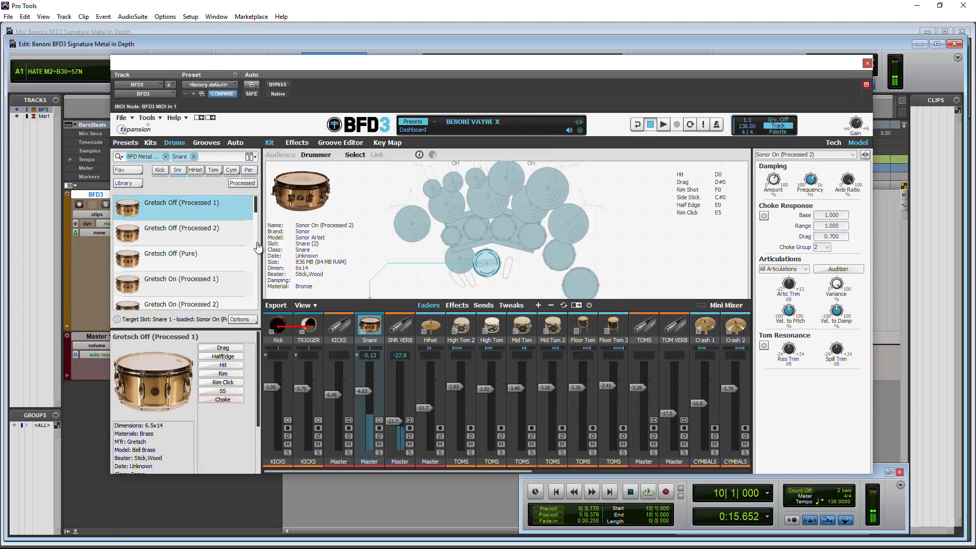
scroll(199, 251, down, 15)
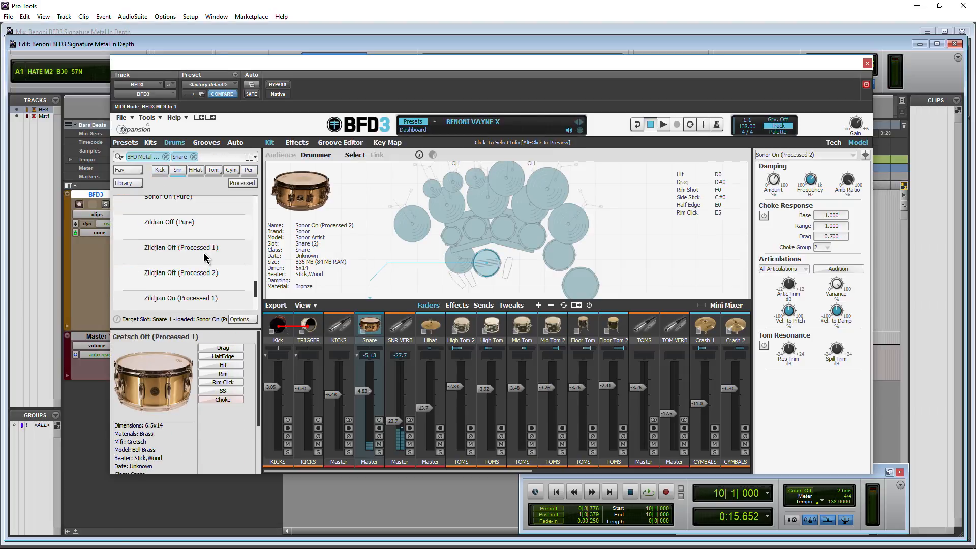
scroll(204, 257, up, 1)
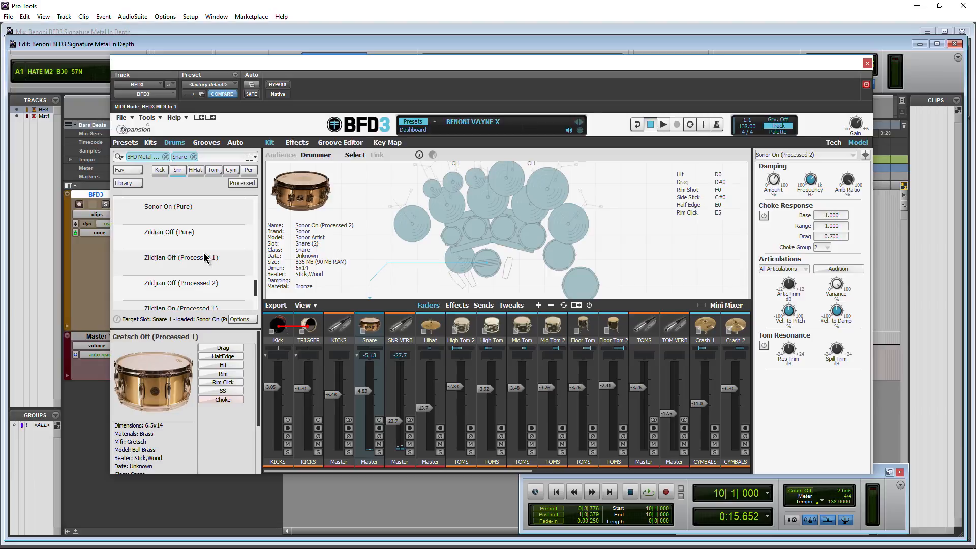
scroll(205, 257, up, 1)
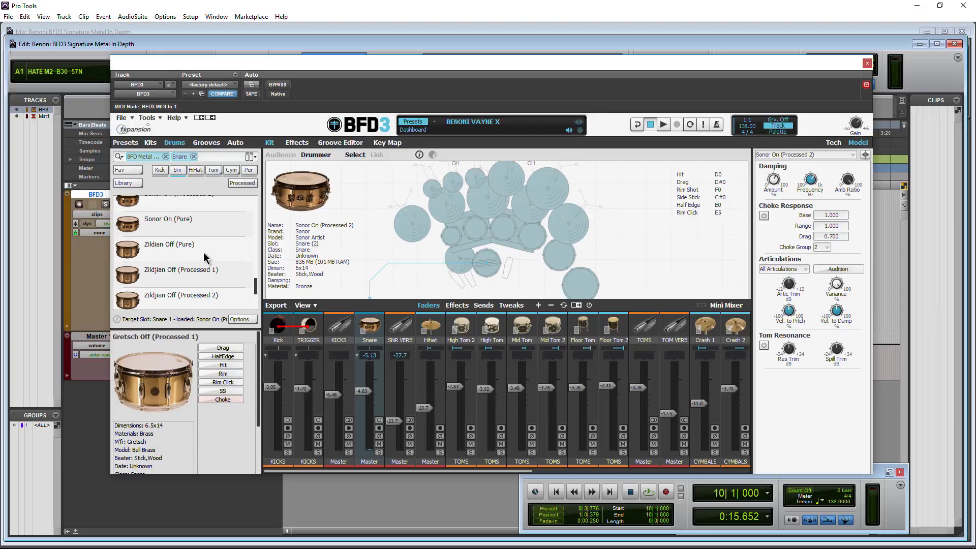
- Compare the kit pieces loaded in the Kick and TRIGGER channels, including their tuning in the Tech settings
click(284, 329)
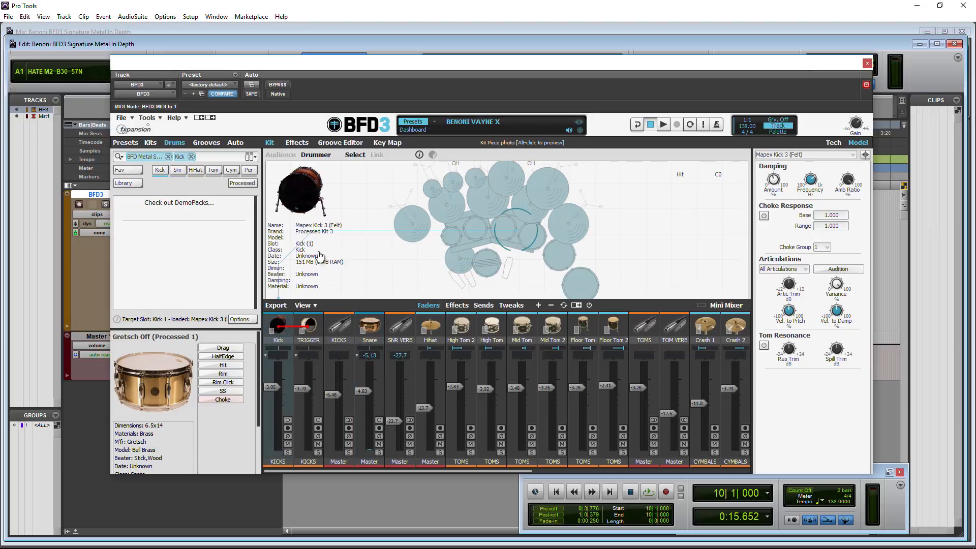
click(309, 325)
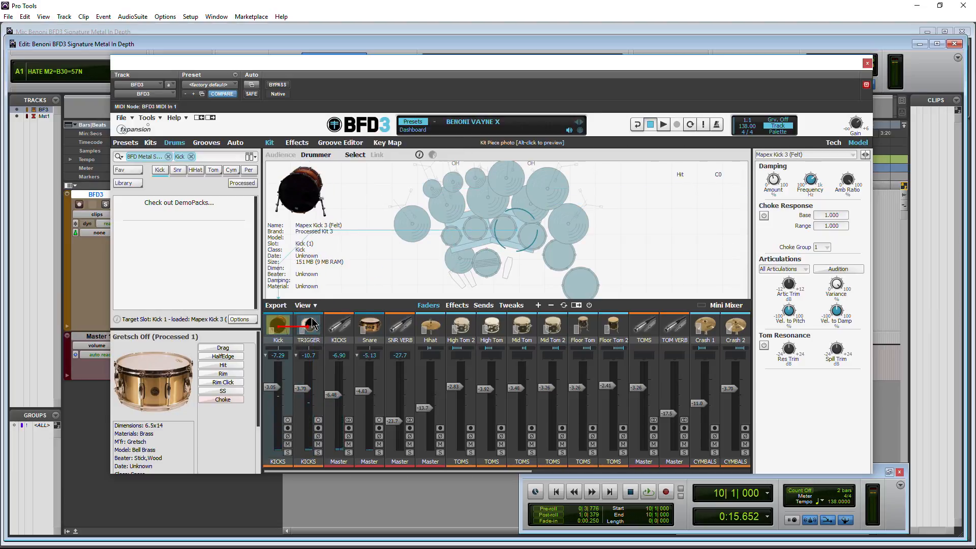
click(301, 350)
click(834, 144)
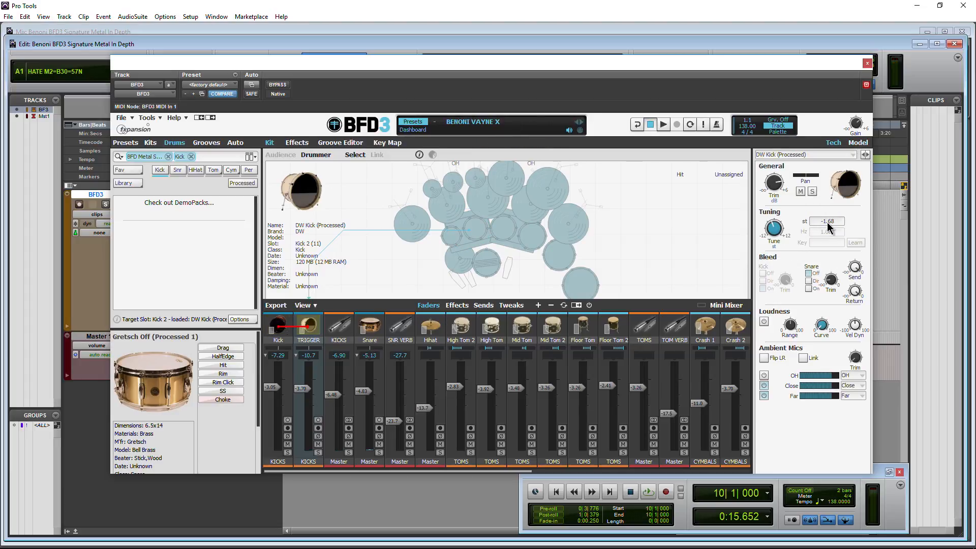
click(276, 330)
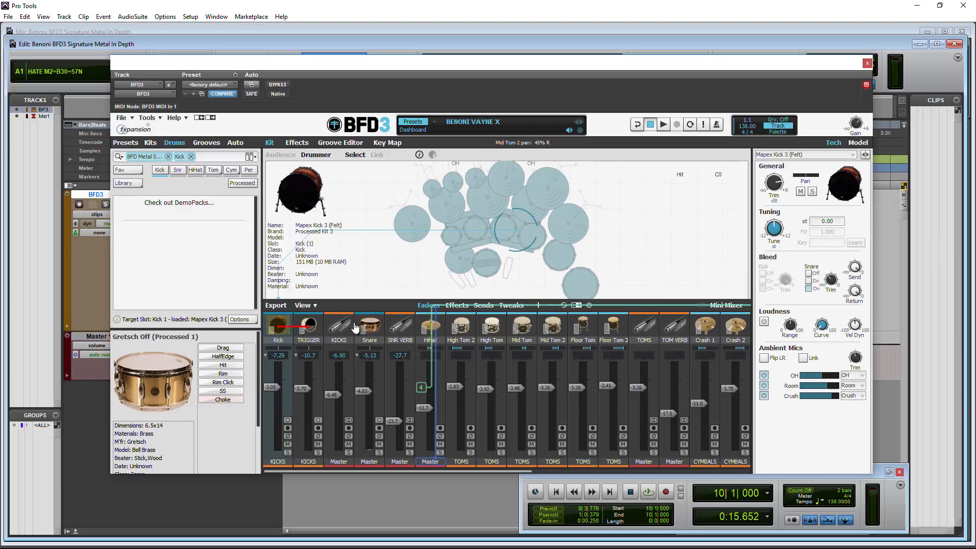
click(308, 326)
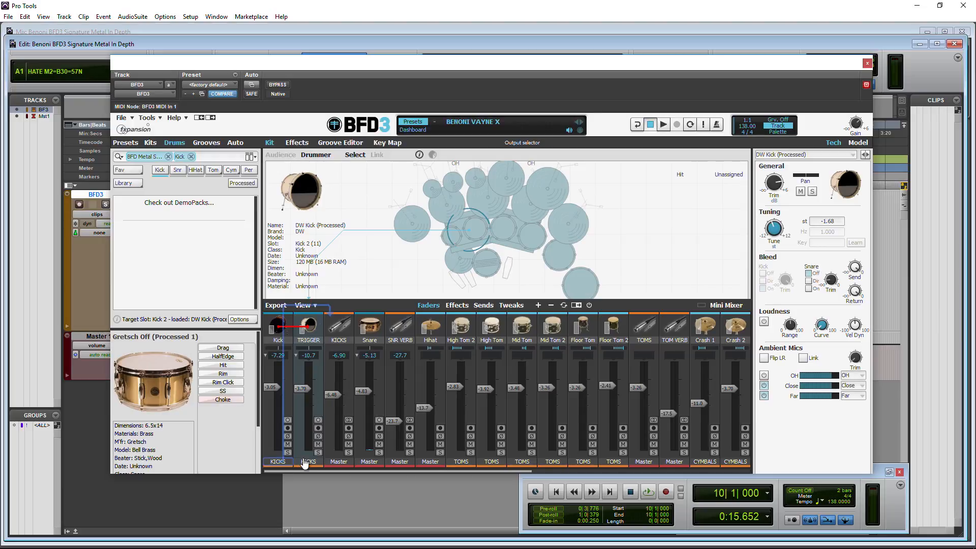
- Audition the kick with the TRIGGER channel soloed, with both kick channels active, and with TRIGGER muted
click(318, 452)
click(508, 267)
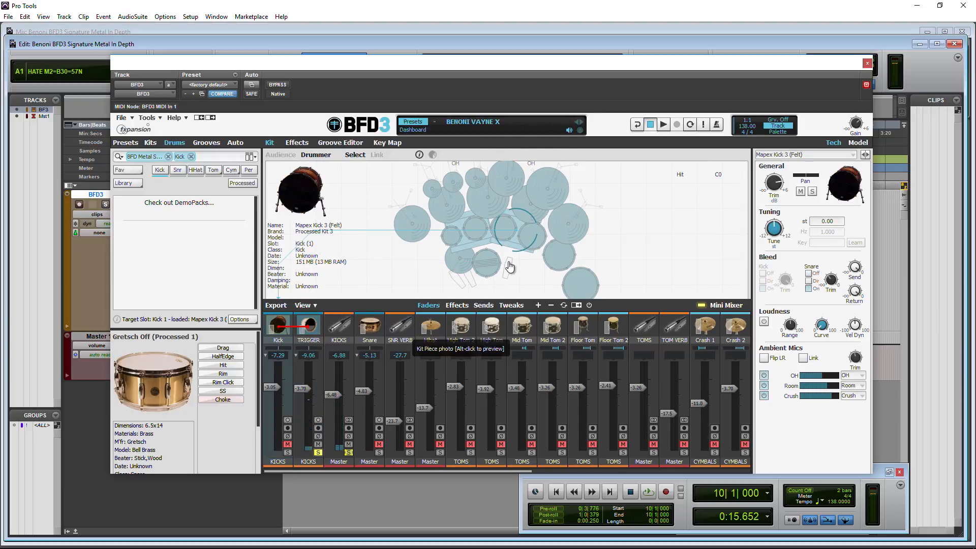
click(131, 142)
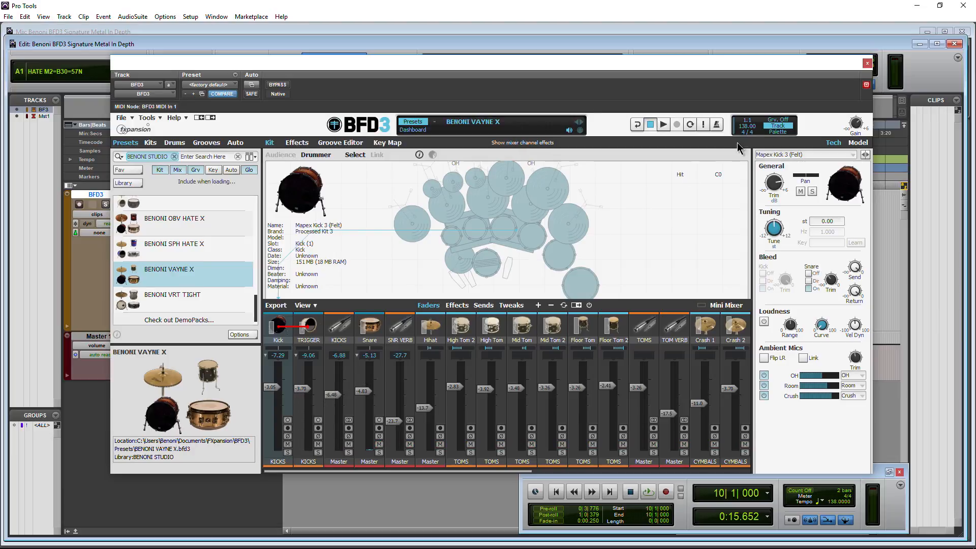
click(509, 264)
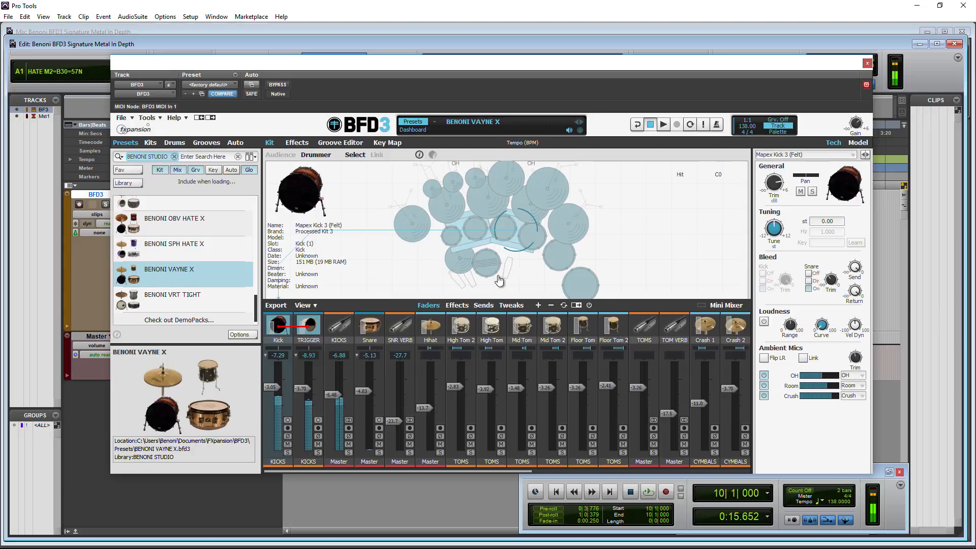
click(509, 266)
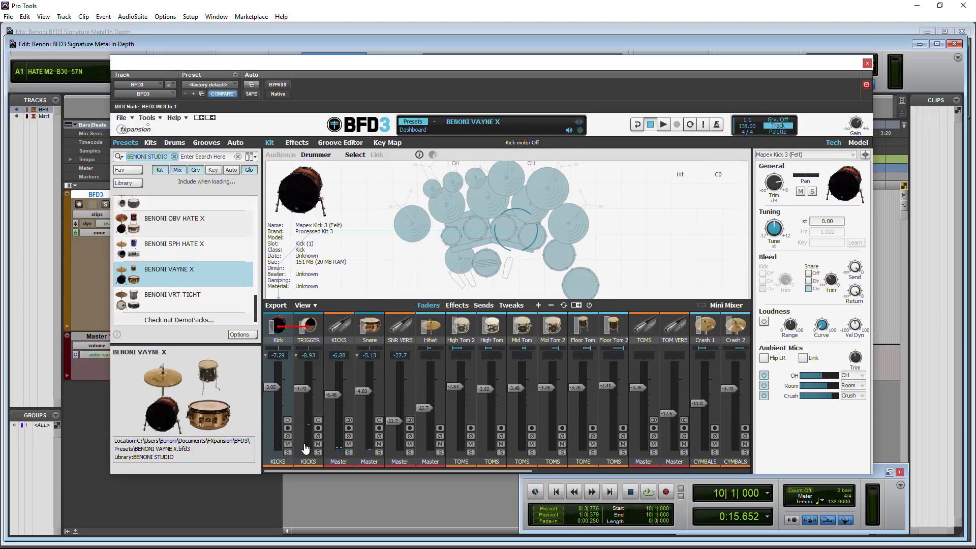
click(511, 265)
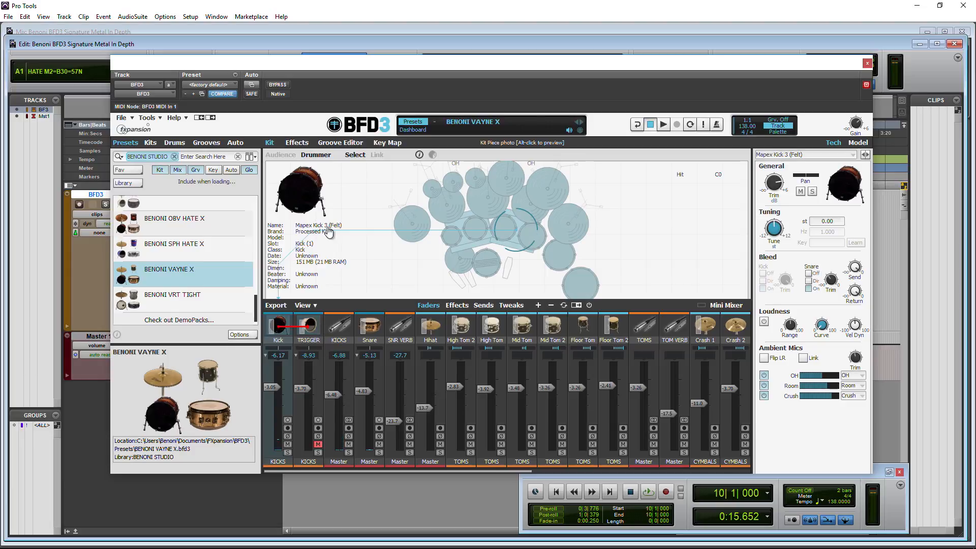
- Open the Kick channel's effects and examine the band cuts in its two EQ8s
click(345, 197)
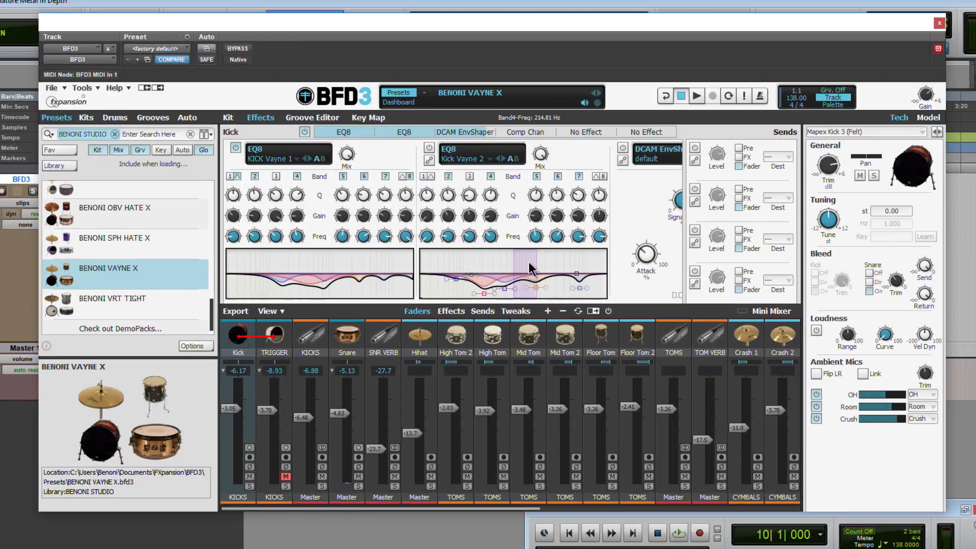
click(429, 152)
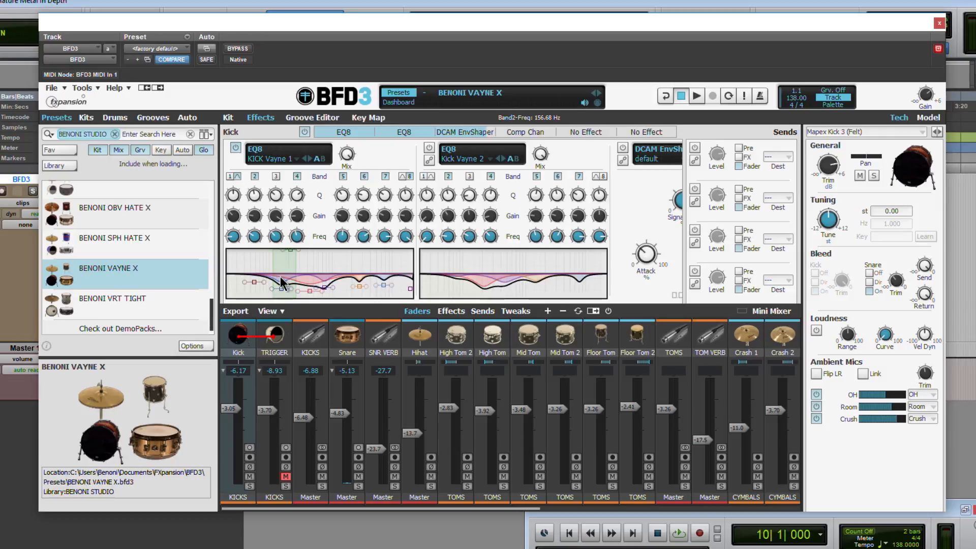
mouse_move(281, 283)
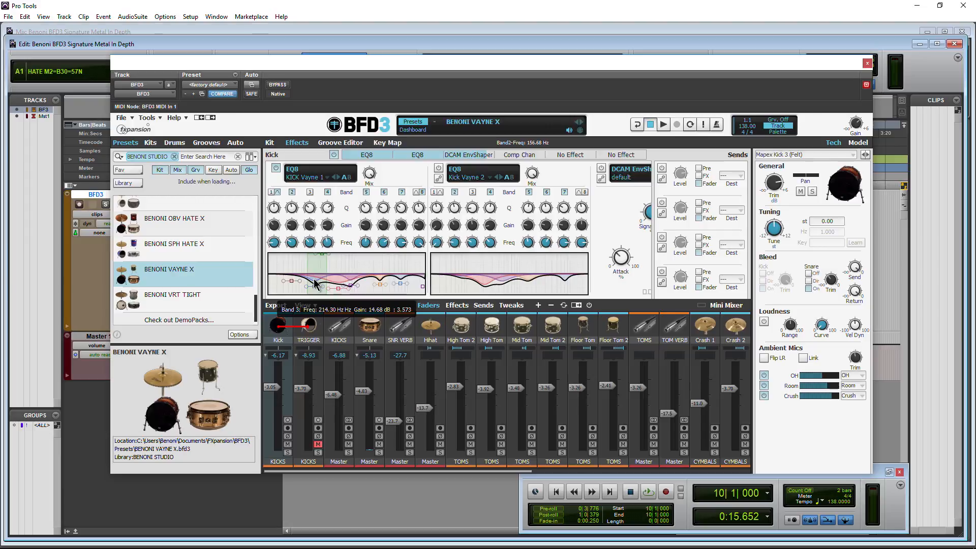
- Compare the TRIGGER channel's EQ8 curves with the Kick's and view the KICKS bus effects chain
click(312, 329)
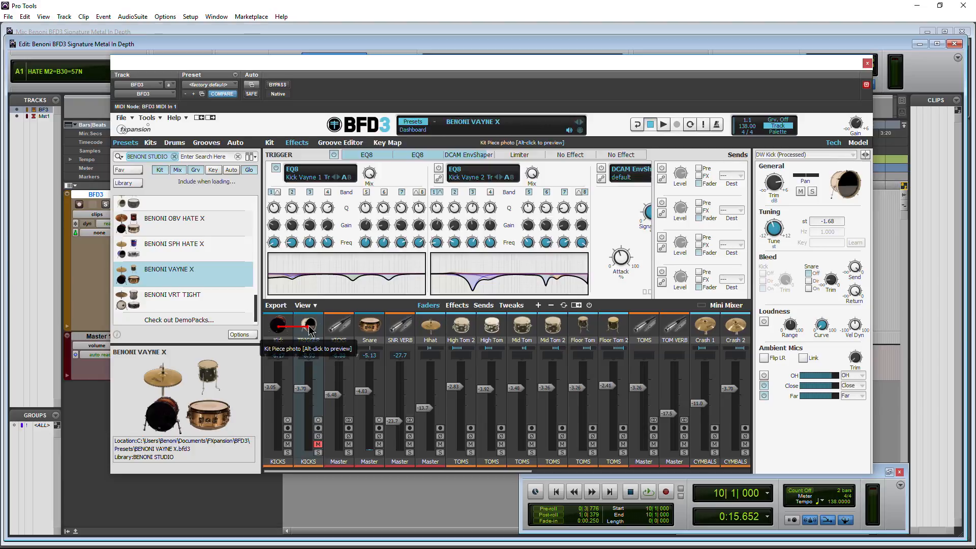
click(278, 326)
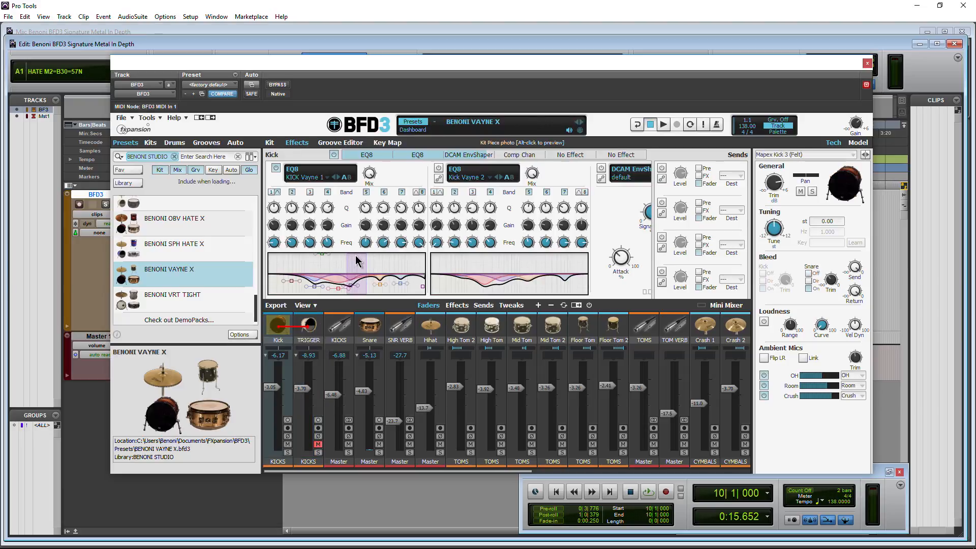
click(308, 325)
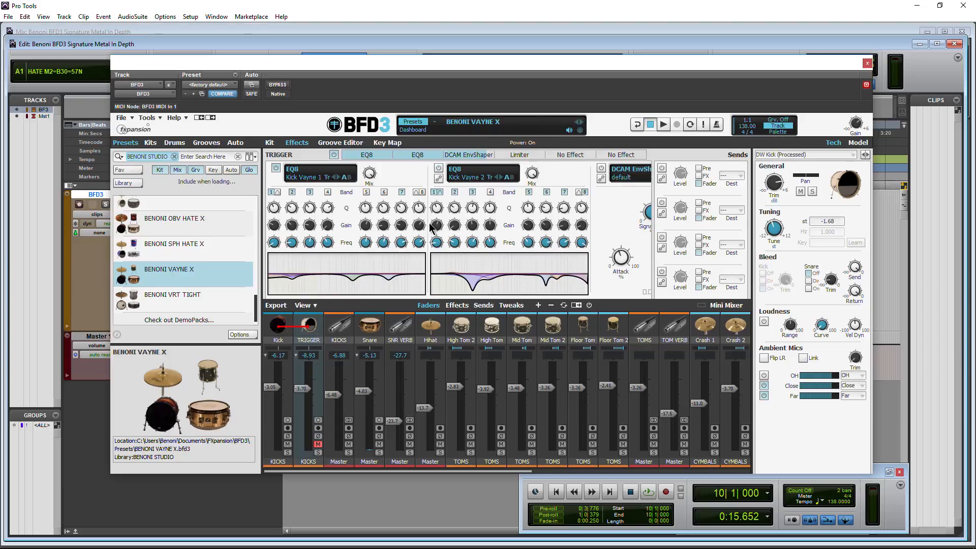
drag(462, 156, 441, 159)
click(334, 331)
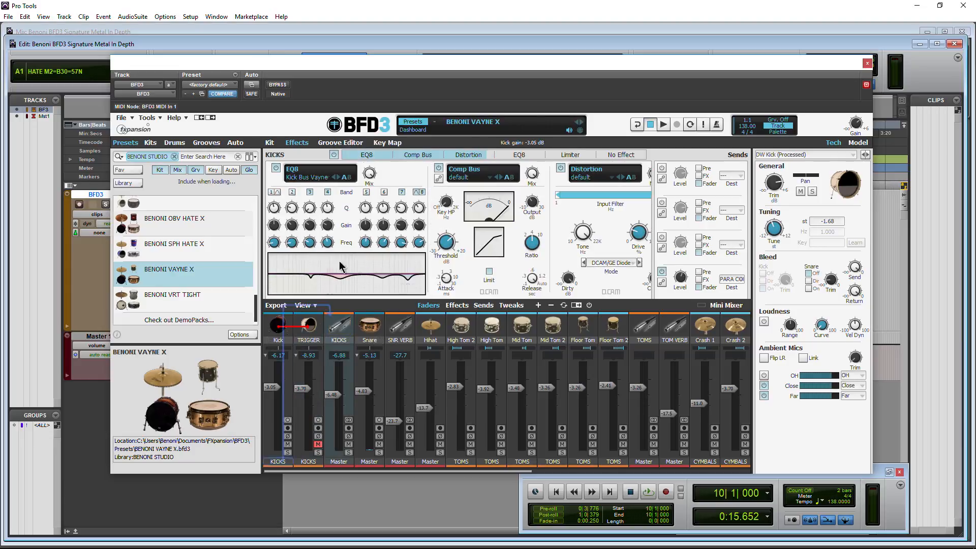
- Return to the kit view and briefly play the drum track with TRIGGER muted
click(270, 143)
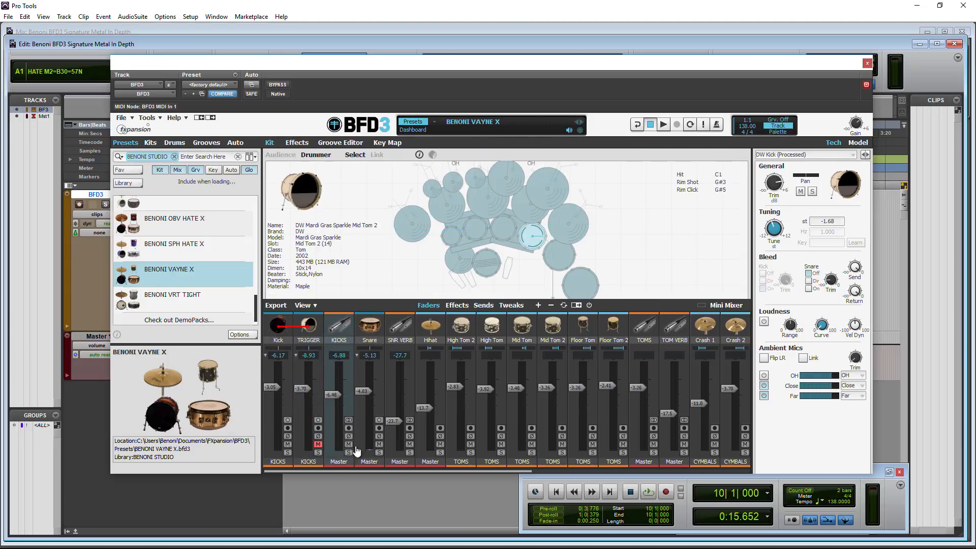
click(663, 125)
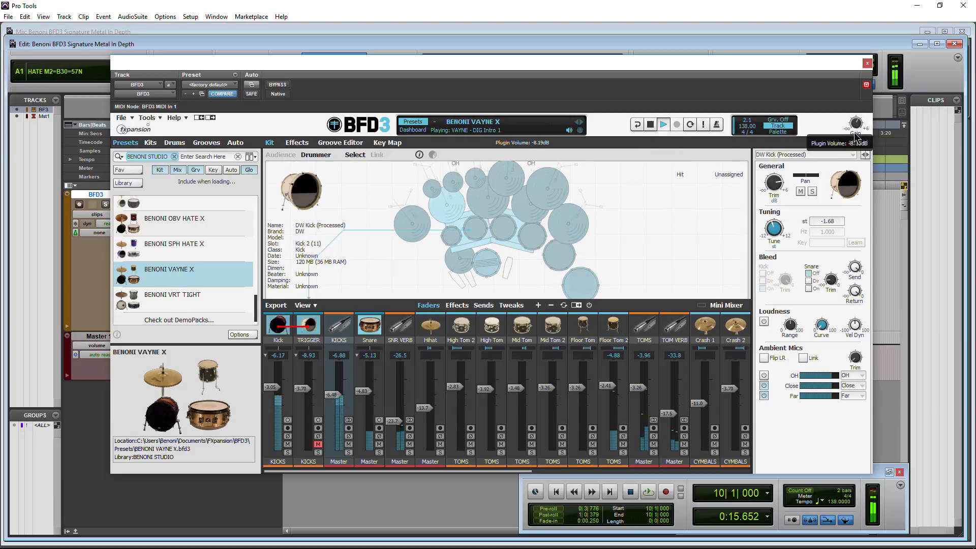
click(650, 124)
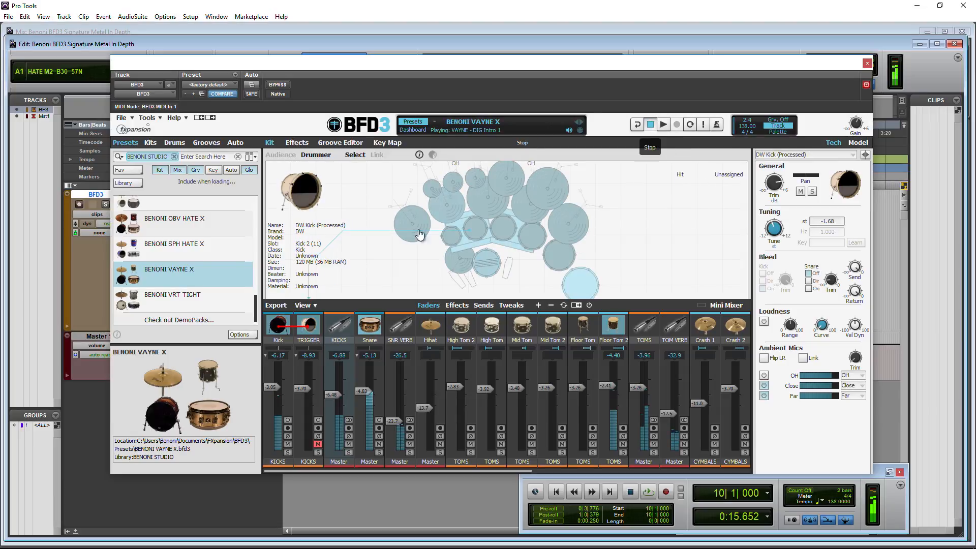
- Load the BENONI SIGNATURE METAL VAYNE palette from the groove library
click(213, 143)
scroll(160, 290, down, 1)
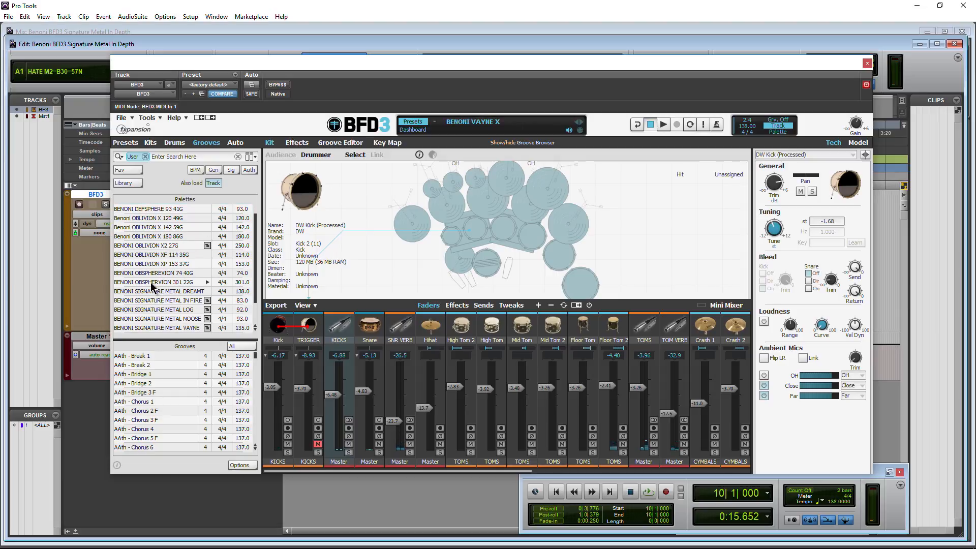
click(167, 310)
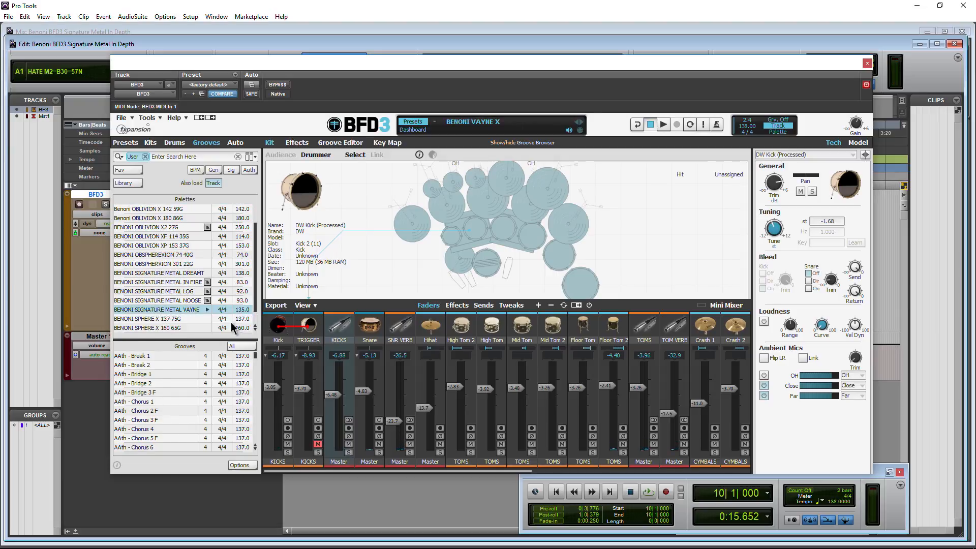
- Set the Pro Tools session tempo to 135 and start playback of the VAYNE grooves
click(832, 507)
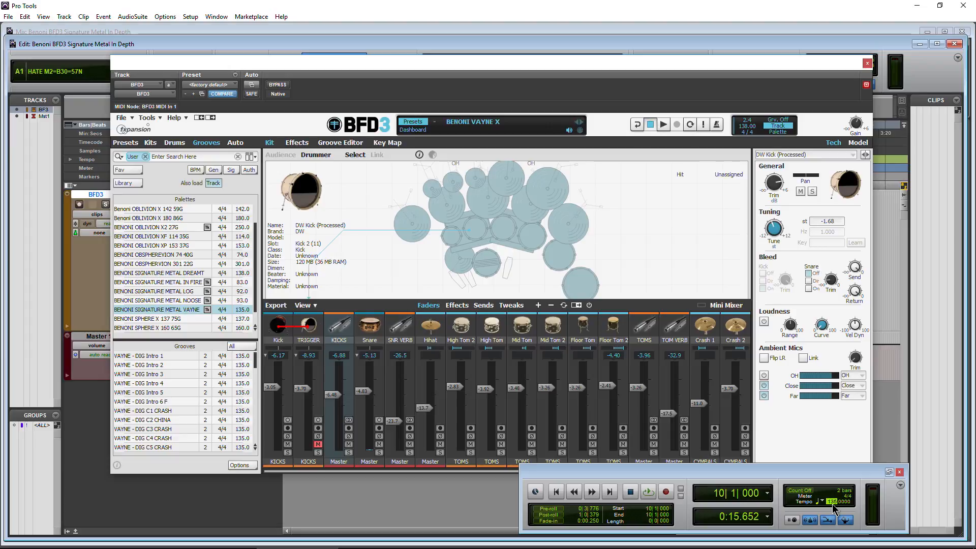
key(Return)
click(664, 124)
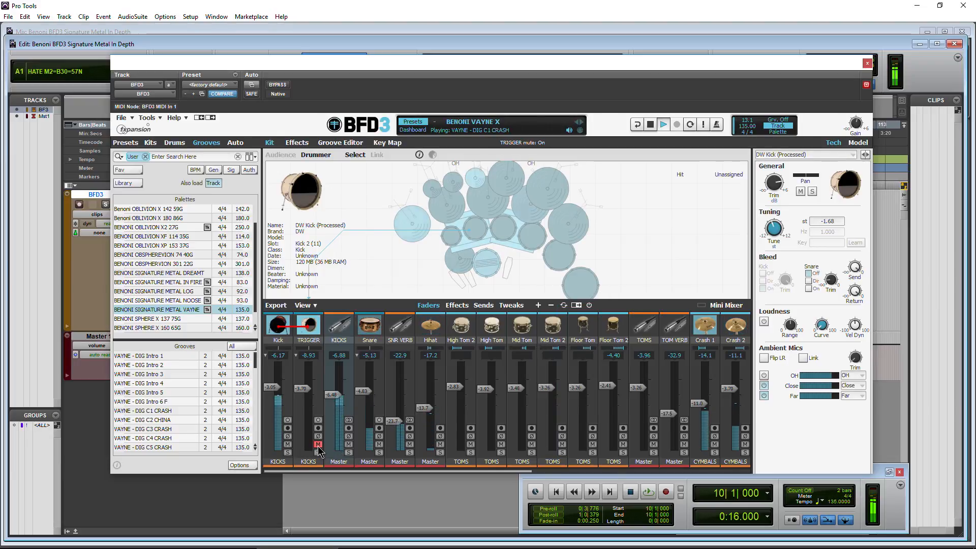
- Unmute the TRIGGER channel during playback, and briefly mute the Kick channel to hear the trigger without it
click(318, 445)
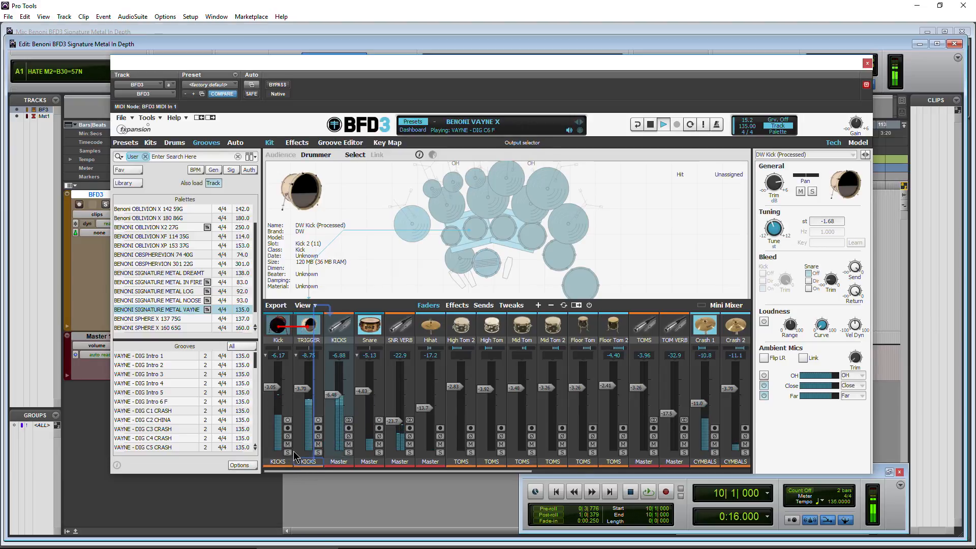
click(287, 445)
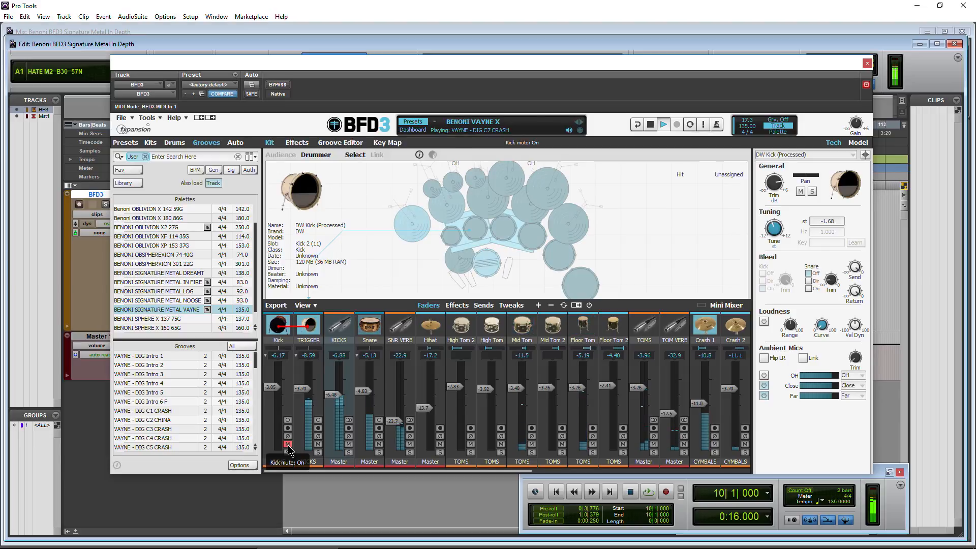
click(288, 444)
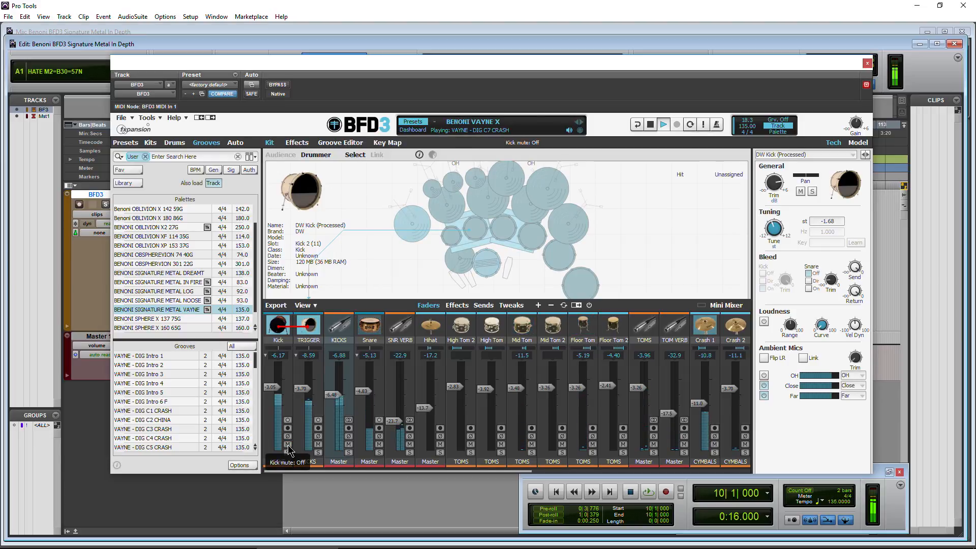
- Set the TRIGGER fader to -4.34 dB, KICKS to -7.99 dB and Snare to -4.37 dB, check the cymbal and master channels, and stop playback
drag(305, 390, 370, 391)
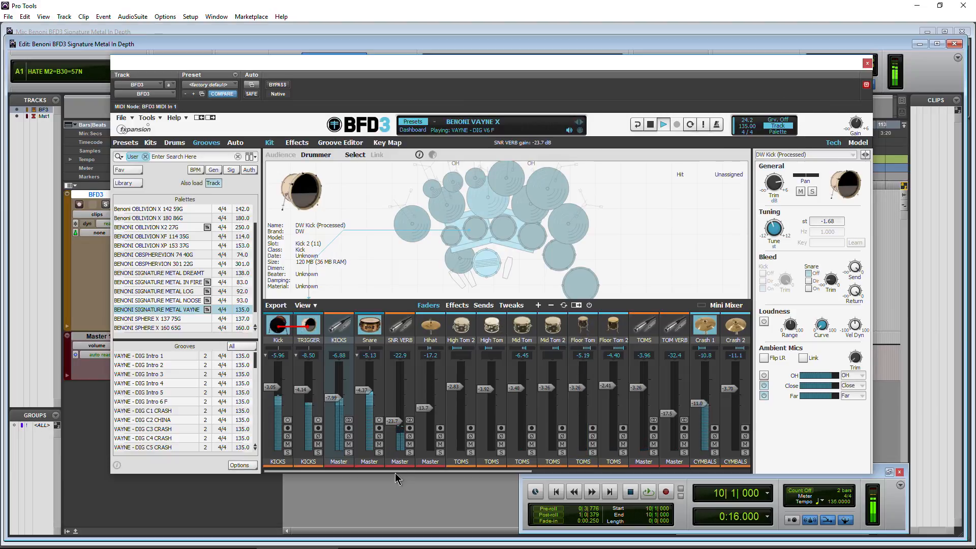
drag(396, 471, 630, 464)
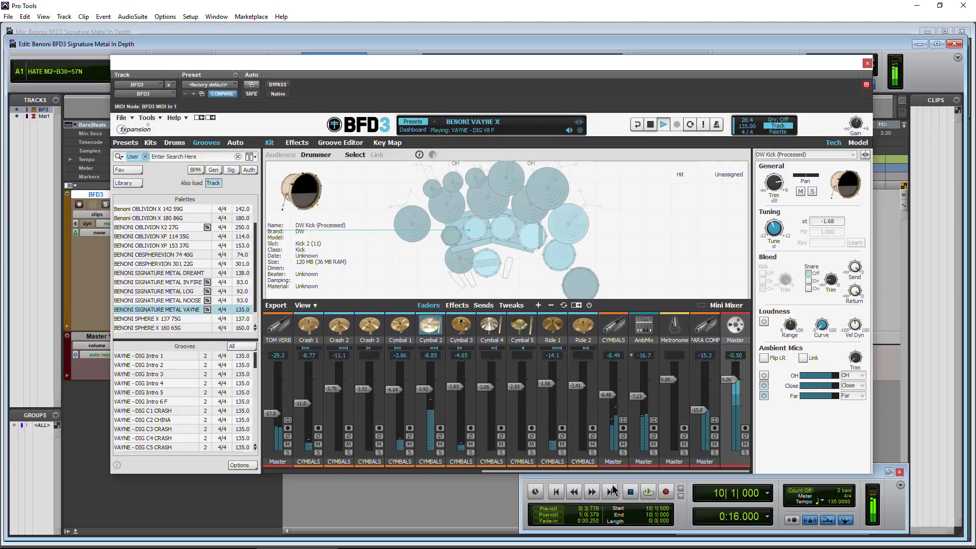
click(631, 493)
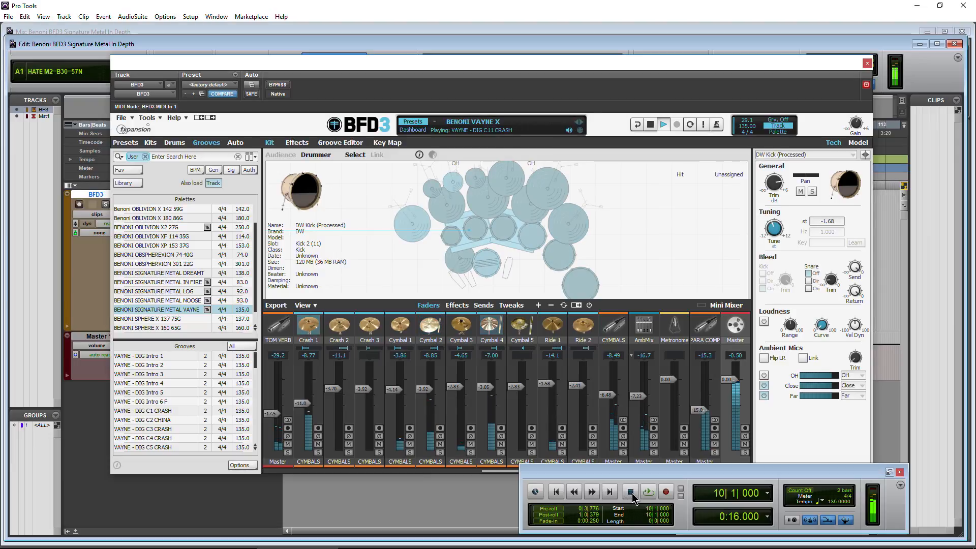
click(650, 125)
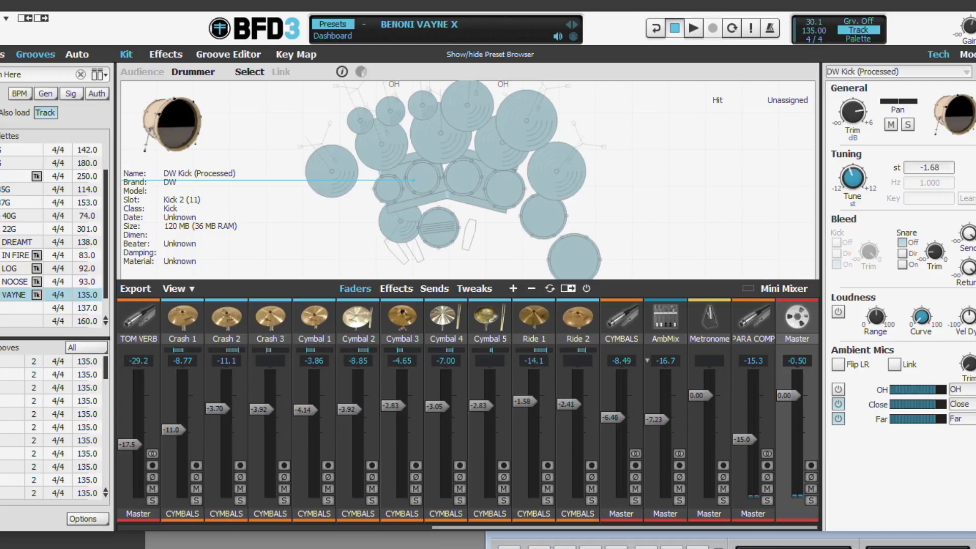
- Show the preset library and browse the BENONI STUDIO presets, checking the kick, snare and tom channels in the mixer
click(0, 54)
drag(486, 527, 224, 529)
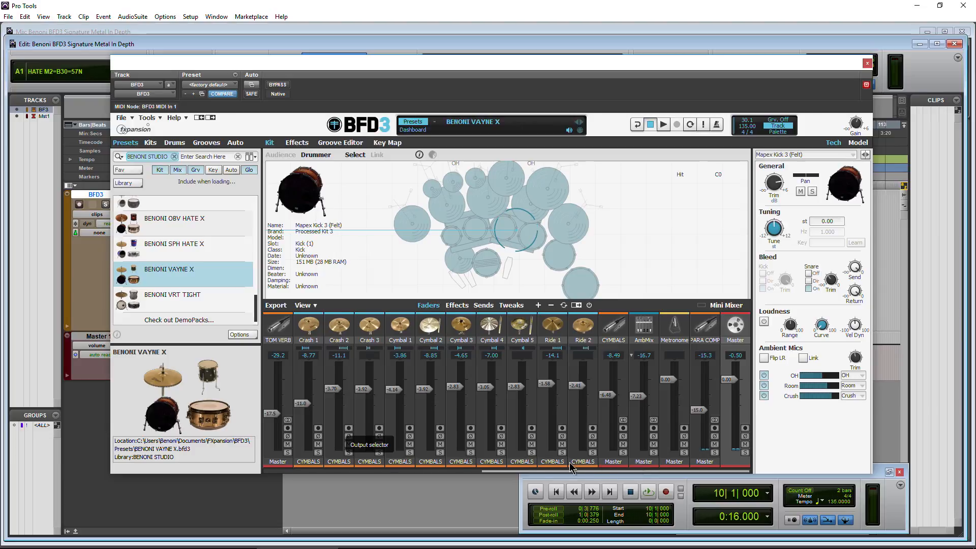
drag(572, 470, 364, 468)
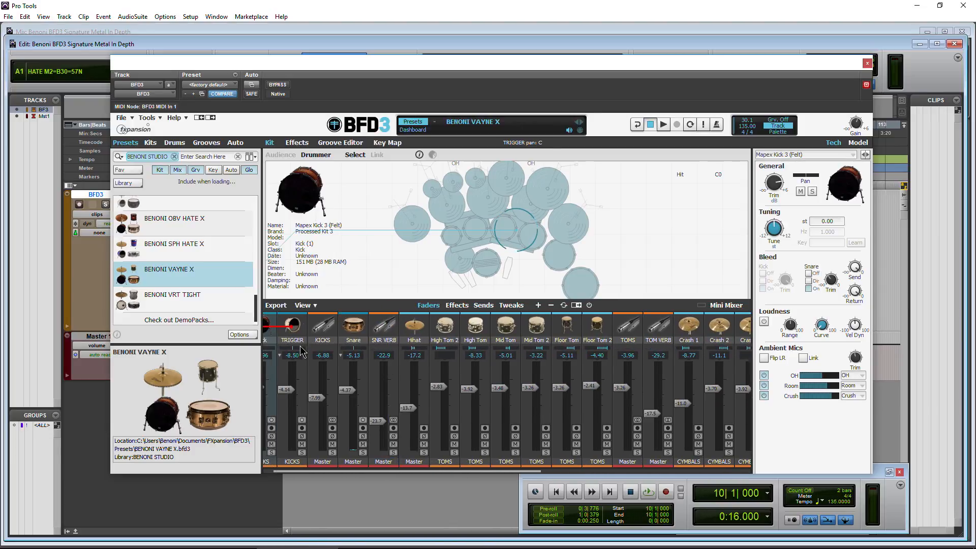
scroll(188, 300, up, 5)
scroll(195, 285, down, 2)
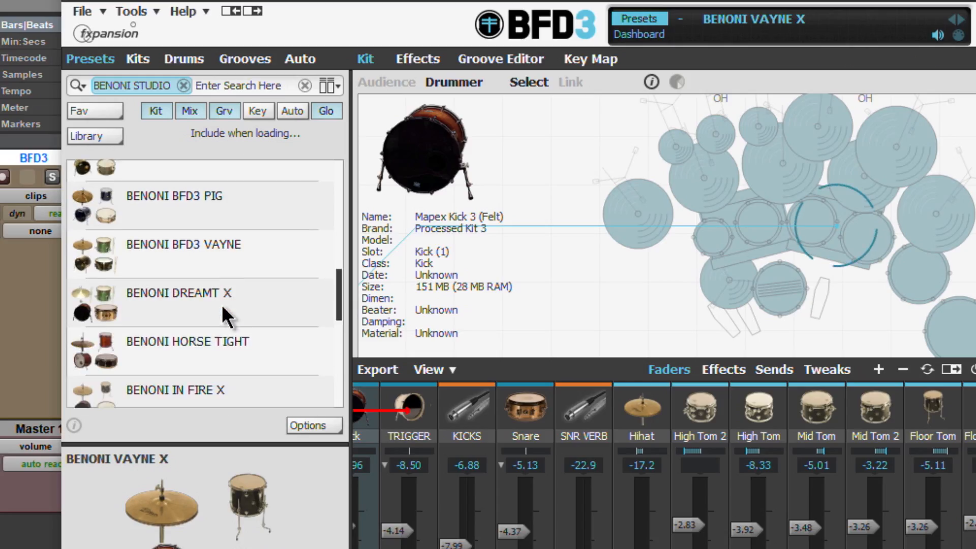
scroll(222, 304, down, 7)
scroll(227, 298, up, 9)
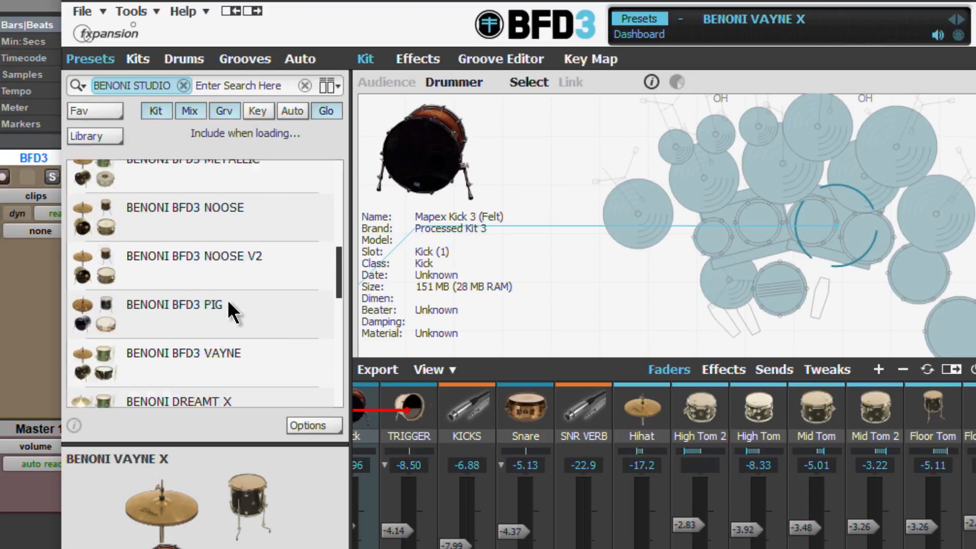
scroll(227, 300, up, 8)
scroll(227, 300, down, 5)
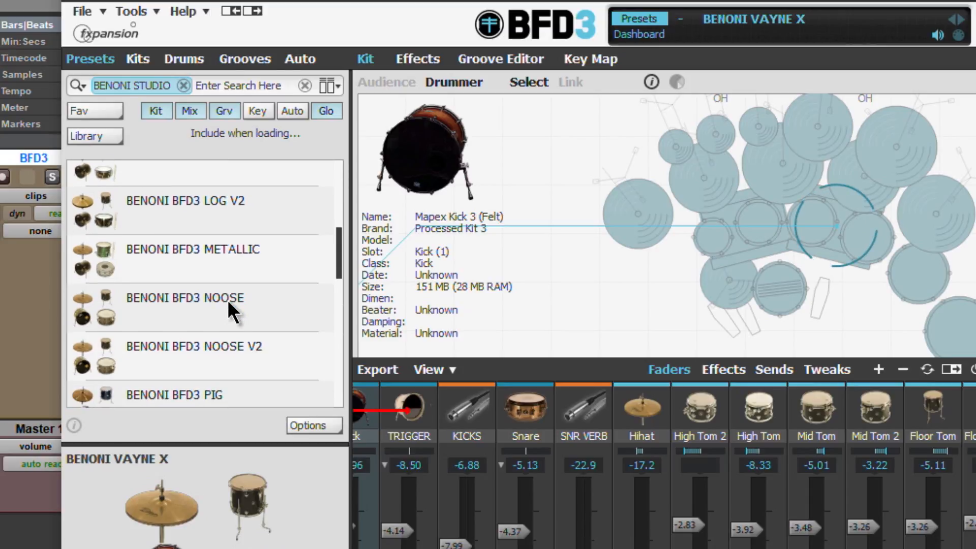
scroll(228, 300, down, 10)
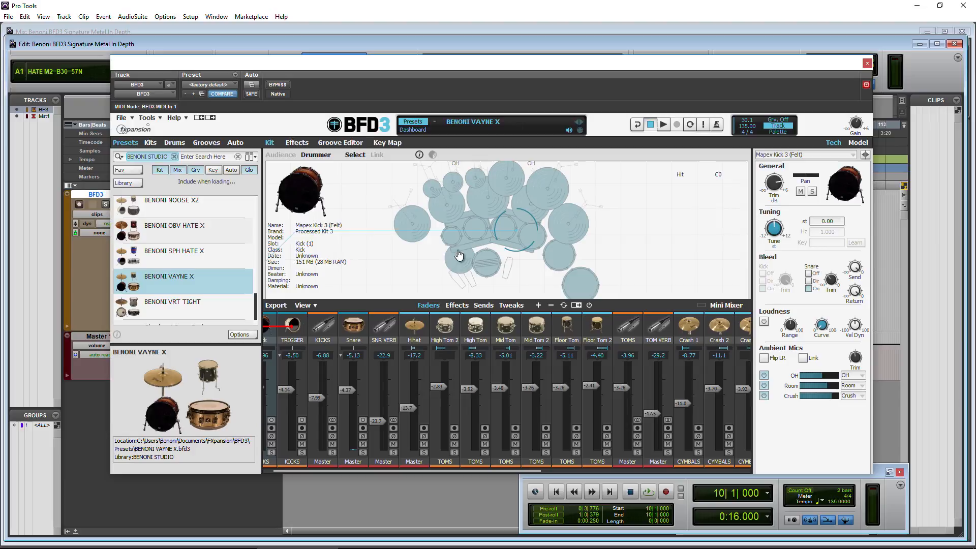
- Audition the toms one after another on the kit display, from High Tom 2 to Floor Tom 2, and check their mixer channels
click(713, 245)
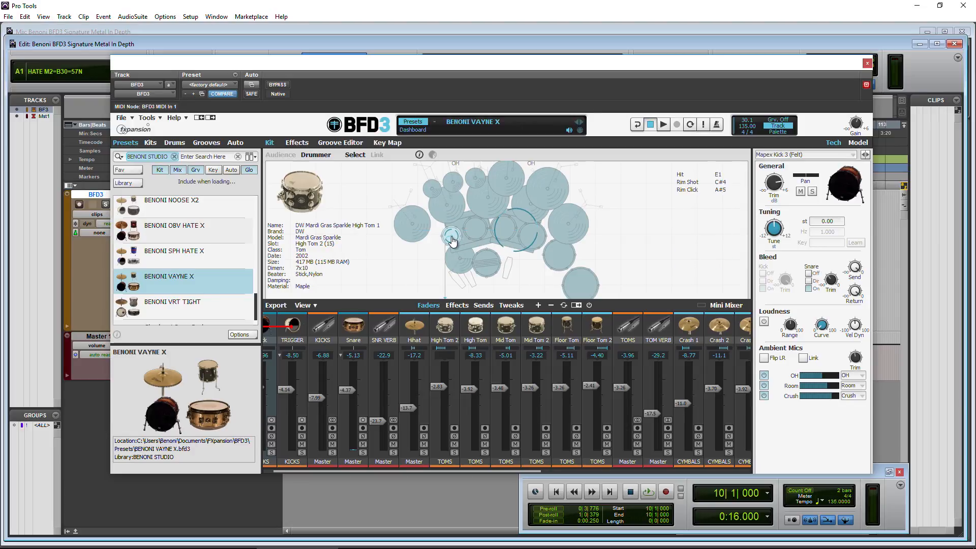
click(452, 241)
click(476, 231)
click(504, 231)
click(531, 239)
click(556, 257)
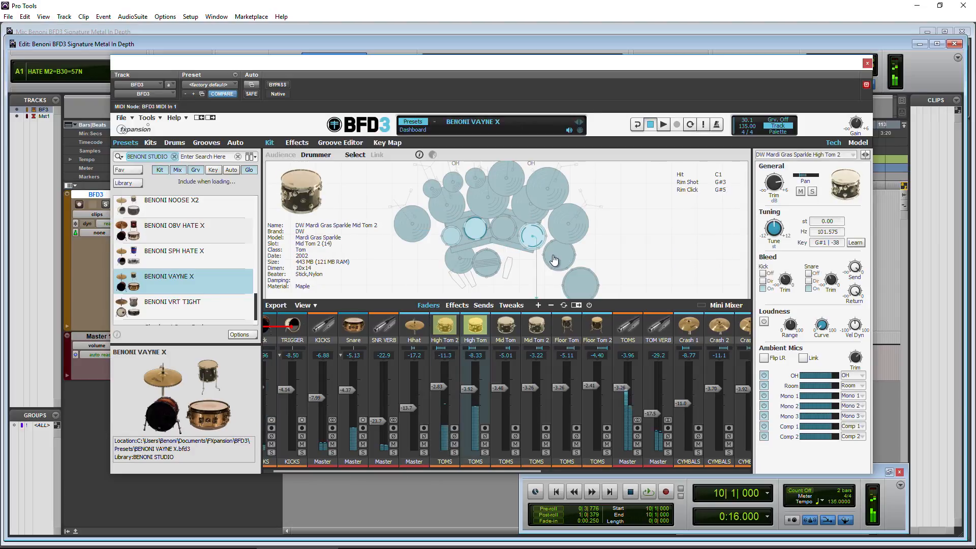
click(578, 287)
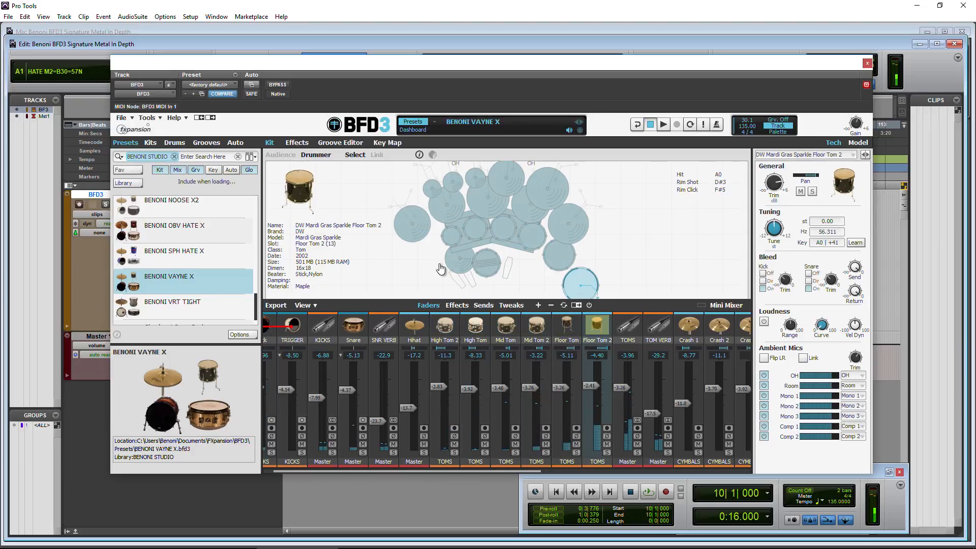
drag(457, 471, 412, 477)
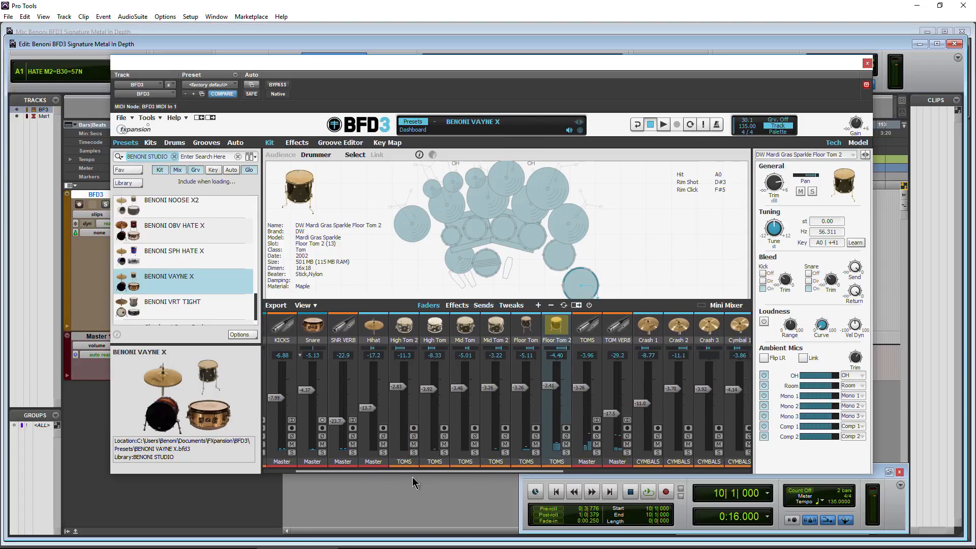
- In File Explorer, view the contents of the BENONI BFD3 SIGNATURE METAL PACK folder in Downloads, and close the window
click(206, 143)
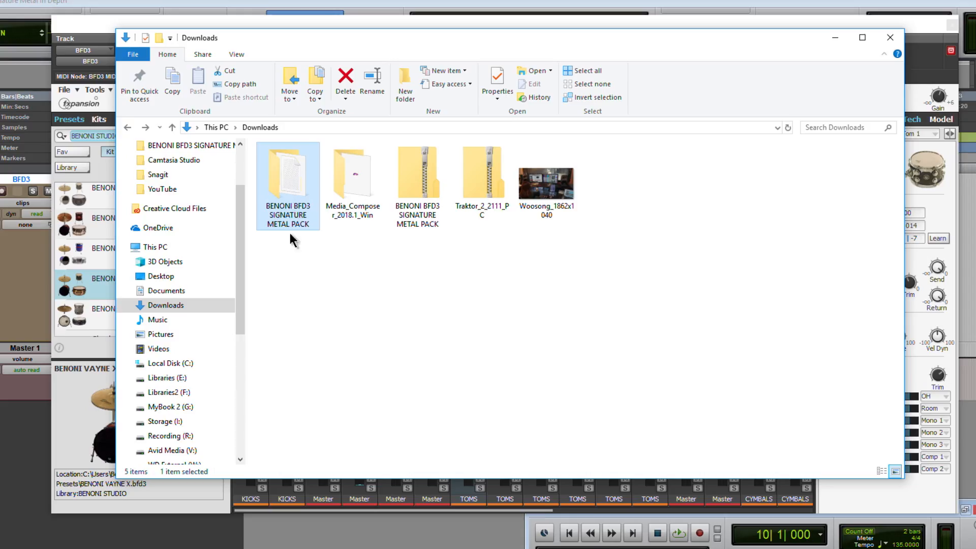
double_click(289, 224)
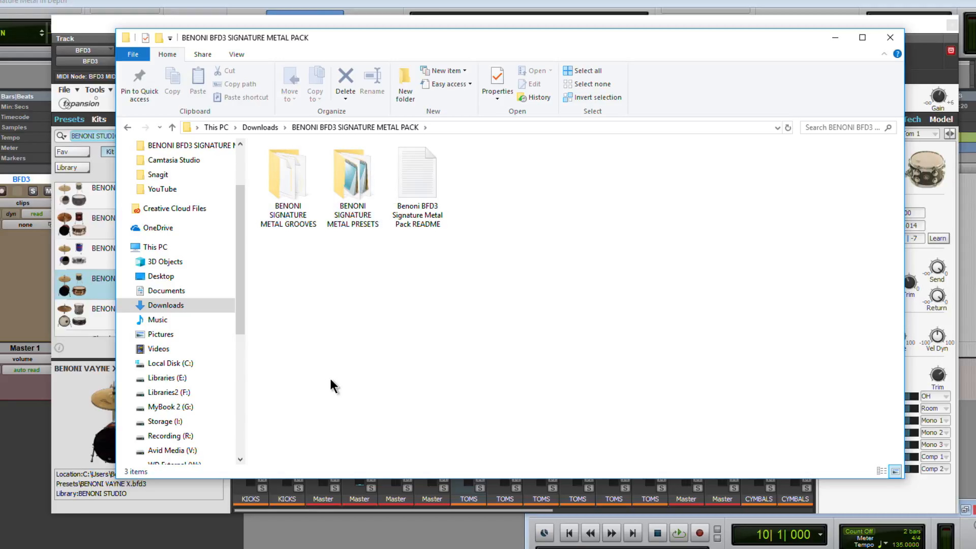
drag(291, 39, 328, 44)
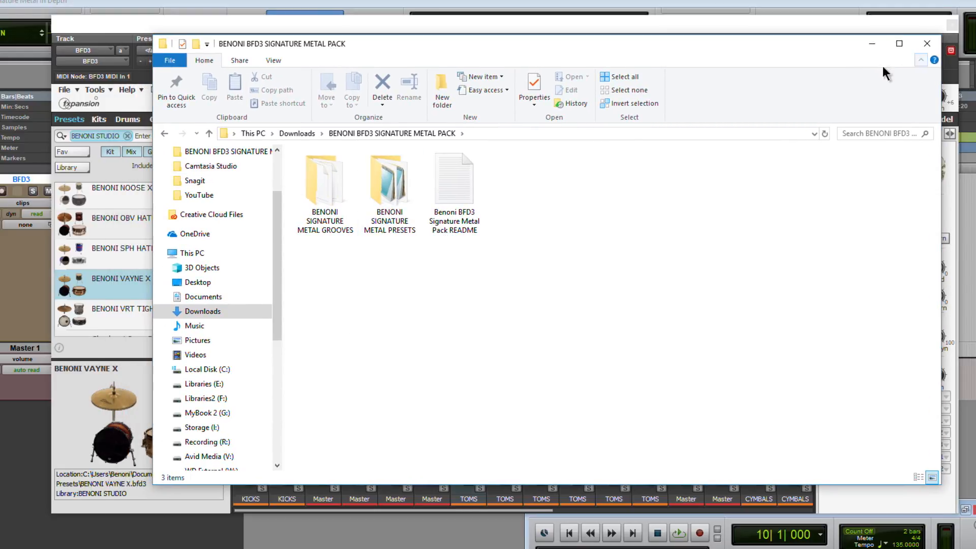
click(927, 43)
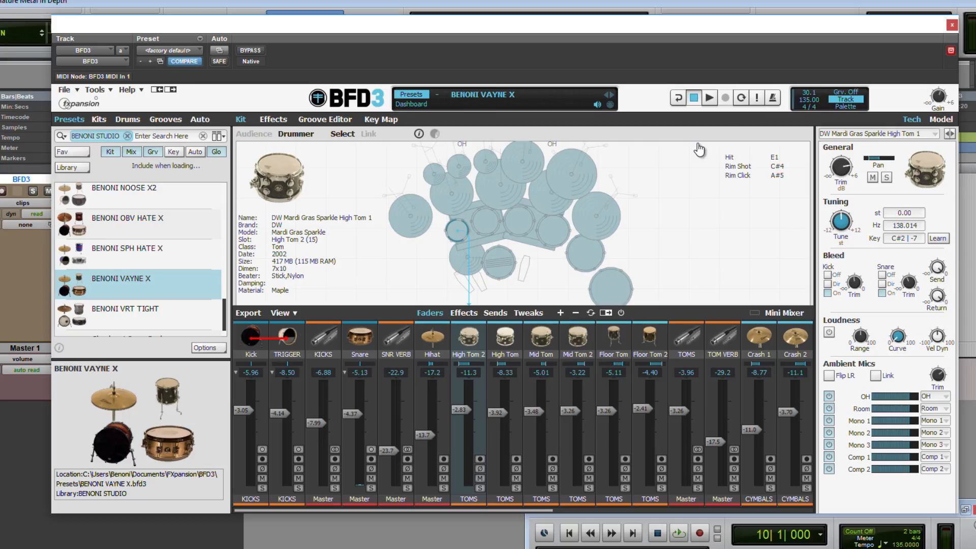
- Start playback of the VAYNE groove track and examine its timeline and palette in the Groove Editor
click(708, 98)
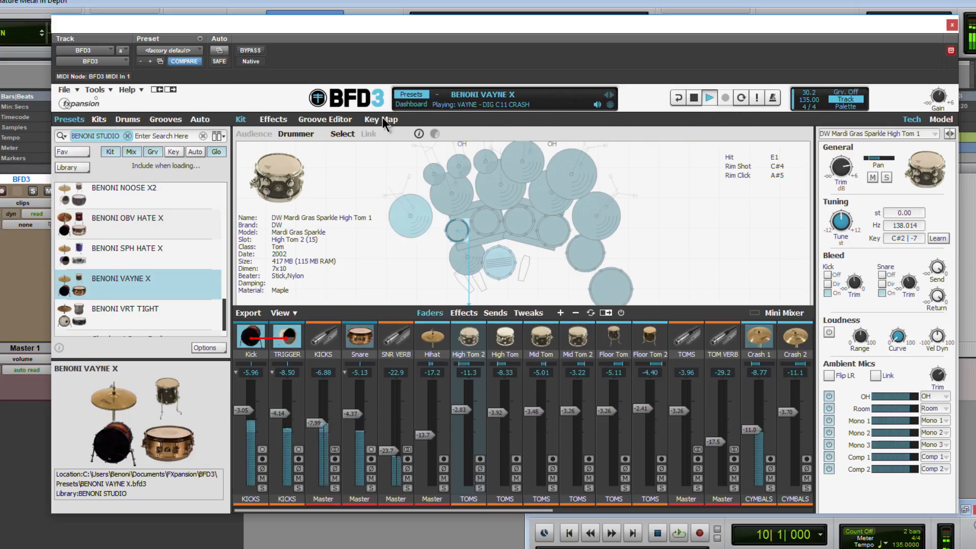
click(325, 119)
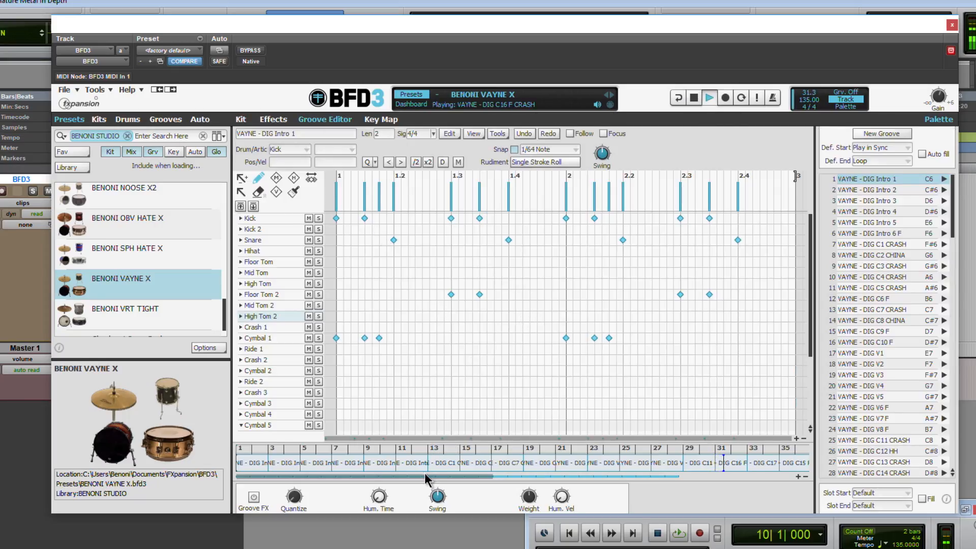
drag(426, 477, 517, 477)
scroll(883, 244, down, 1)
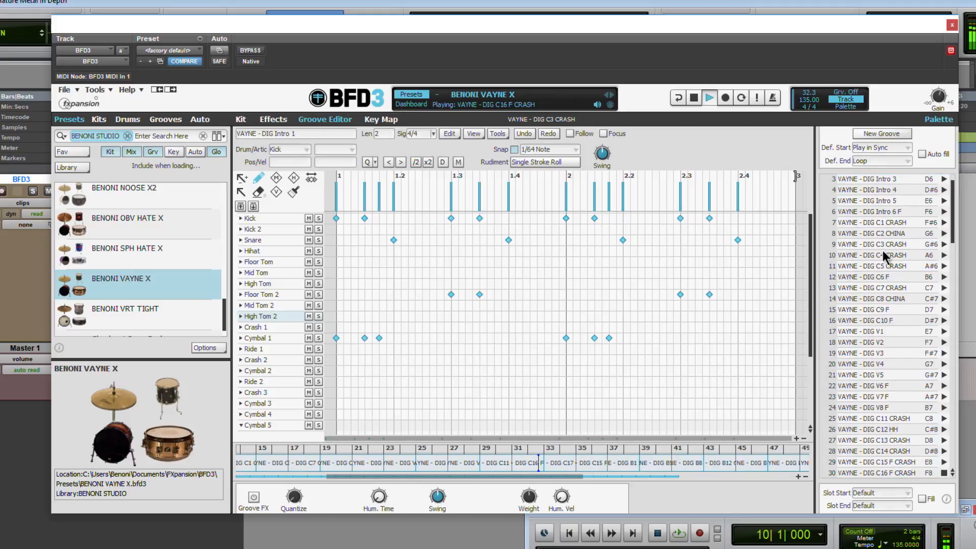
- Switch groove playback to Palette mode and audition the VAYNE - DIG C9 F, C11 CRASH and E4 T grooves
click(846, 107)
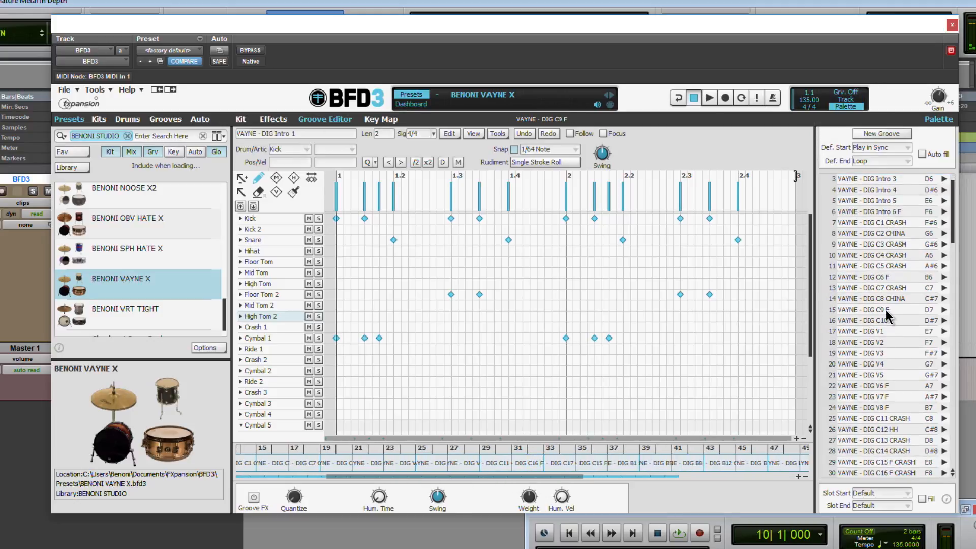
click(886, 311)
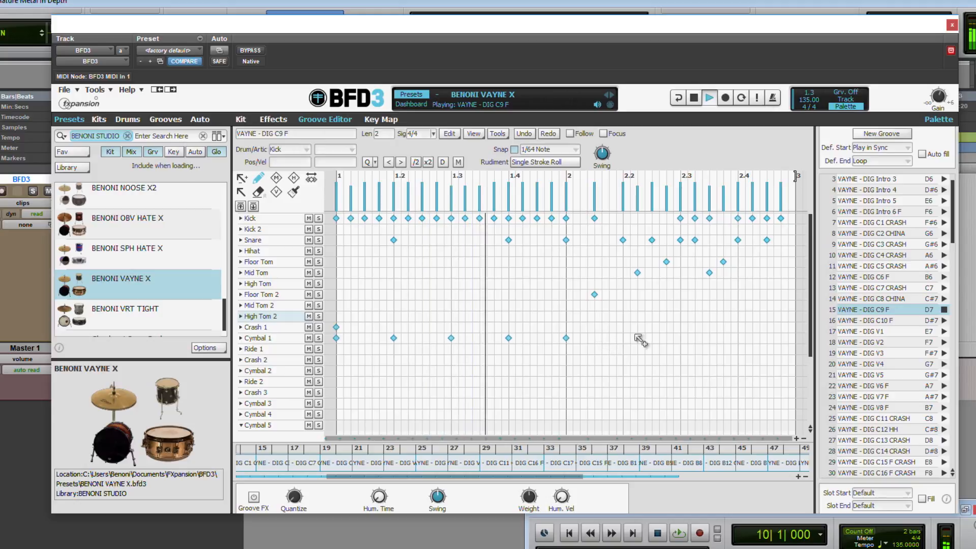
scroll(866, 334, down, 3)
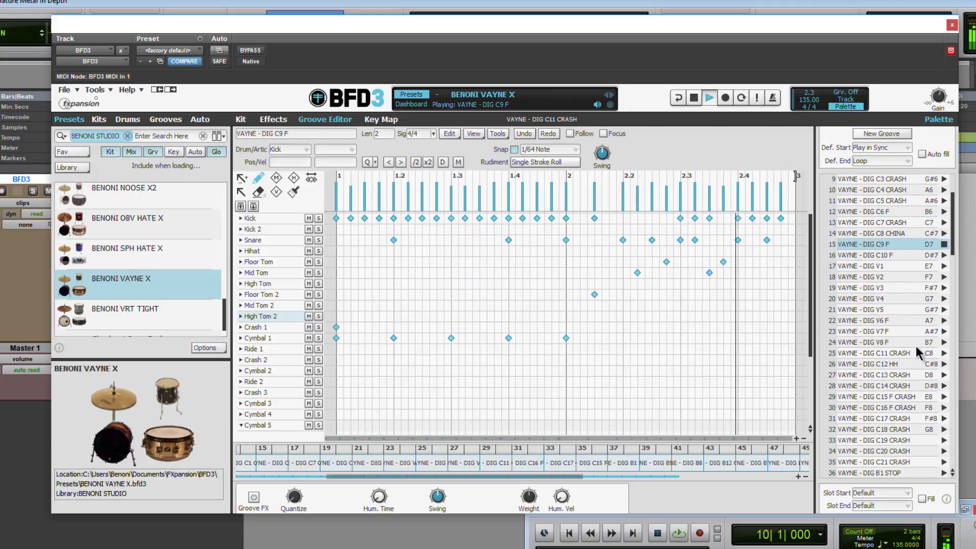
click(914, 353)
scroll(866, 305, down, 4)
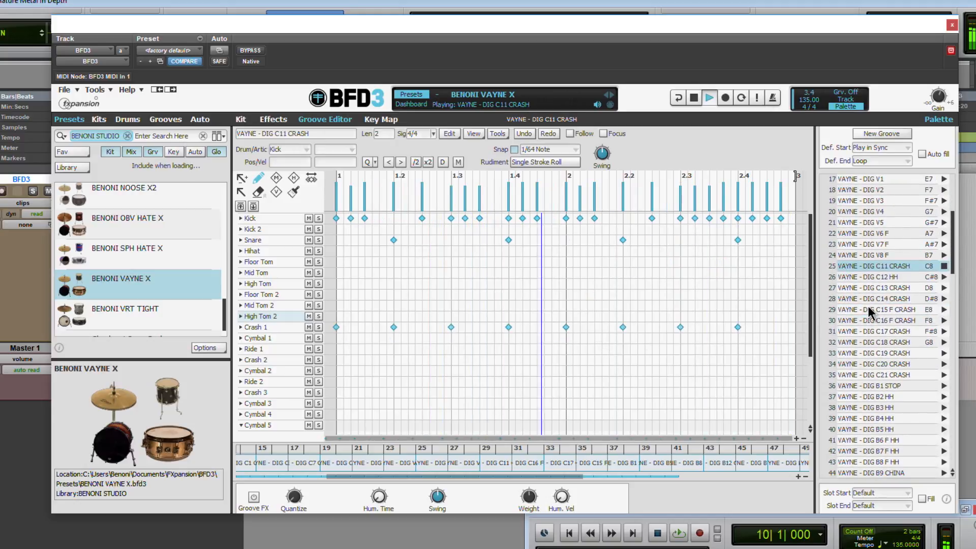
scroll(864, 343, down, 6)
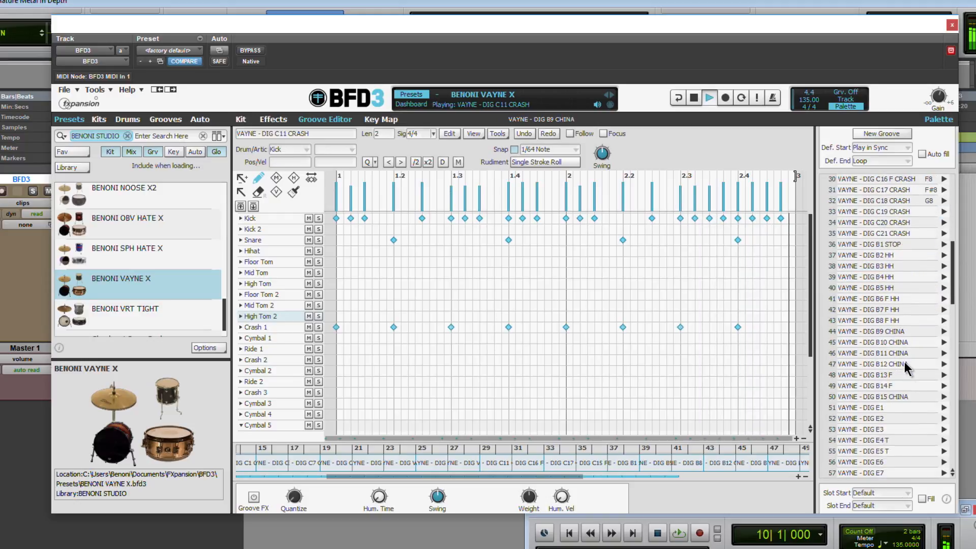
scroll(907, 368, down, 3)
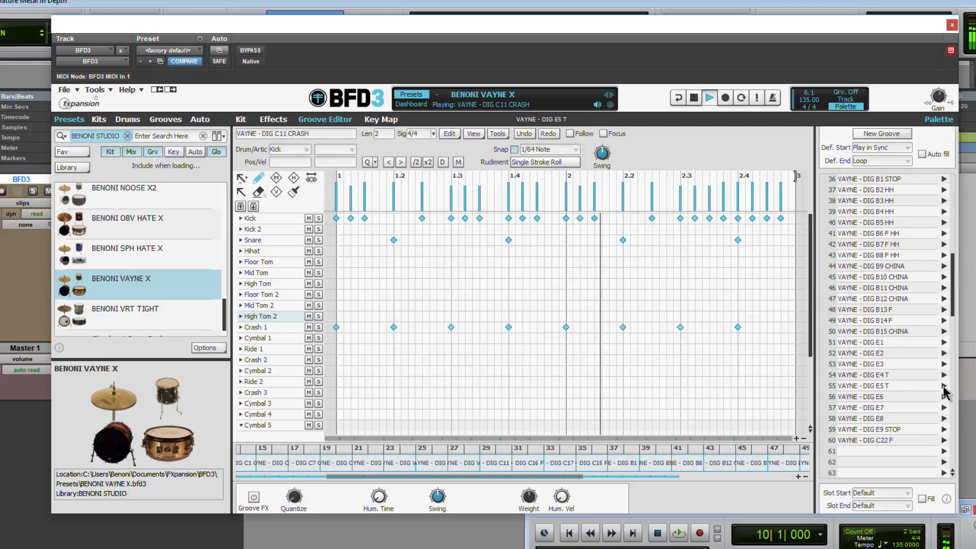
click(904, 377)
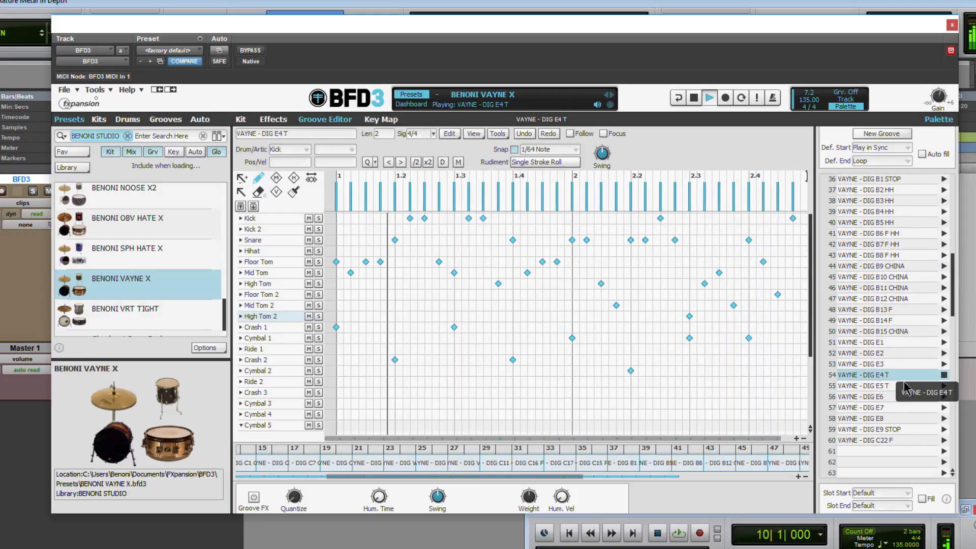